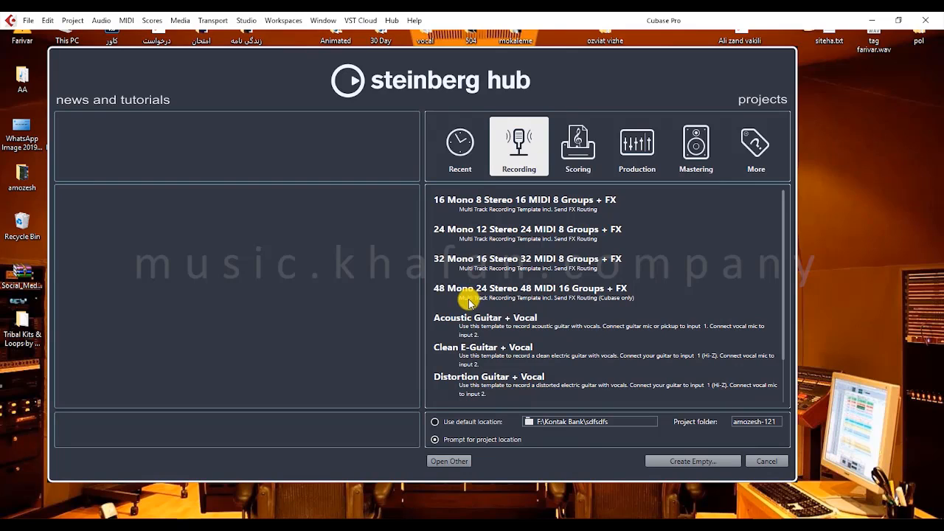
- Switch to the browser and review the Wikipedia definition of Digital Audio Workstation (DAW), then return to Cubase
{"action": "left_click", "coordinate": [161, 525]}
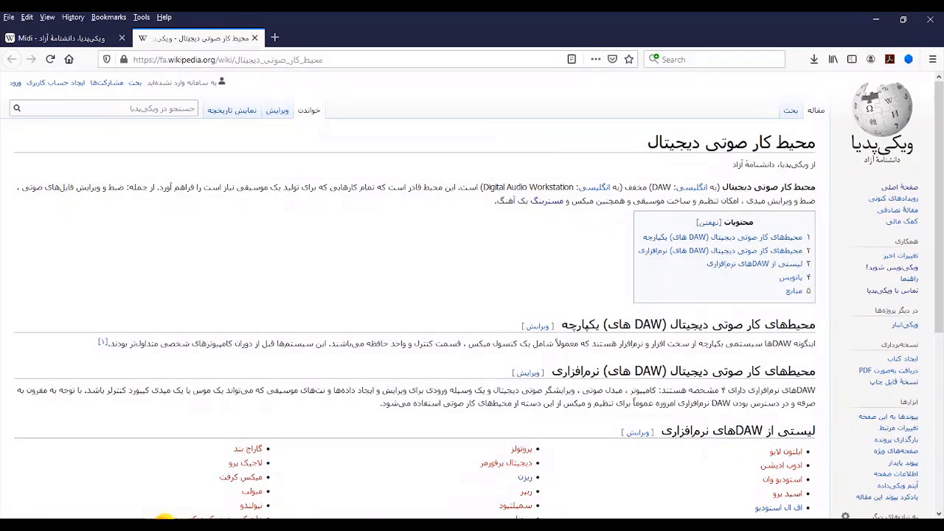
{"action": "double_click", "coordinate": [655, 188]}
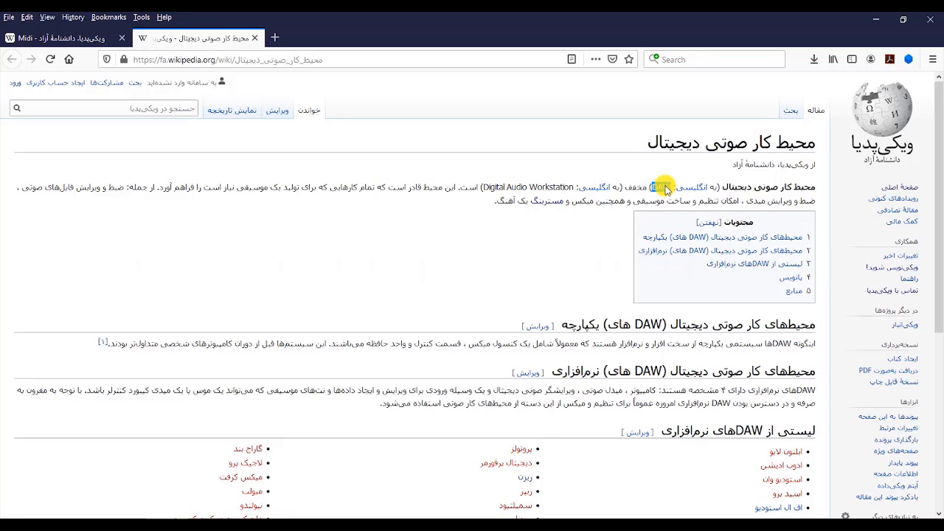
{"action": "left_click", "coordinate": [655, 187]}
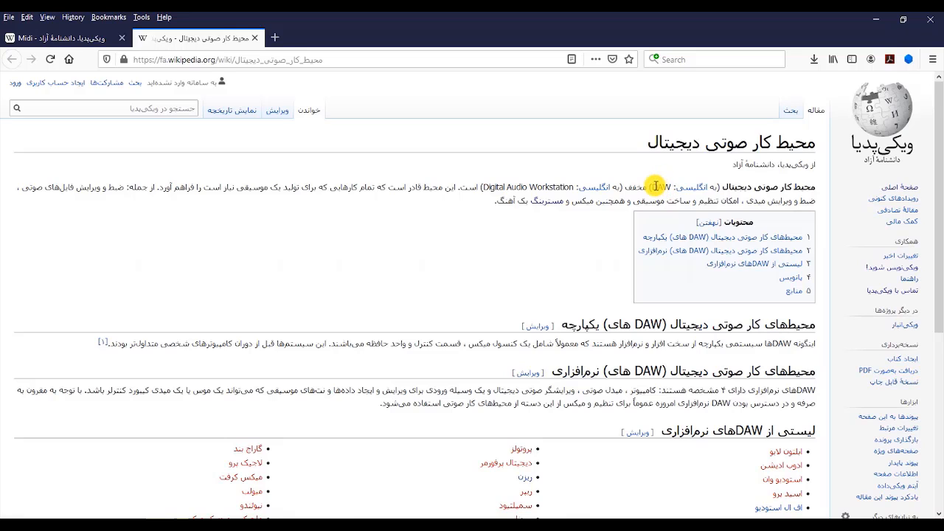
{"action": "double_click", "coordinate": [632, 186]}
{"action": "left_click", "coordinate": [492, 182]}
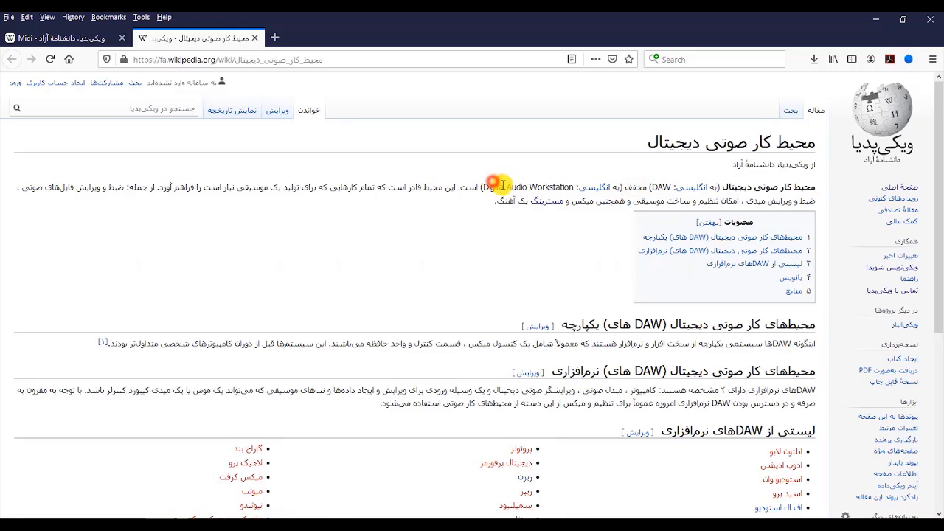
{"action": "left_click", "coordinate": [514, 189]}
{"action": "double_click", "coordinate": [550, 189]}
{"action": "left_click", "coordinate": [451, 219]}
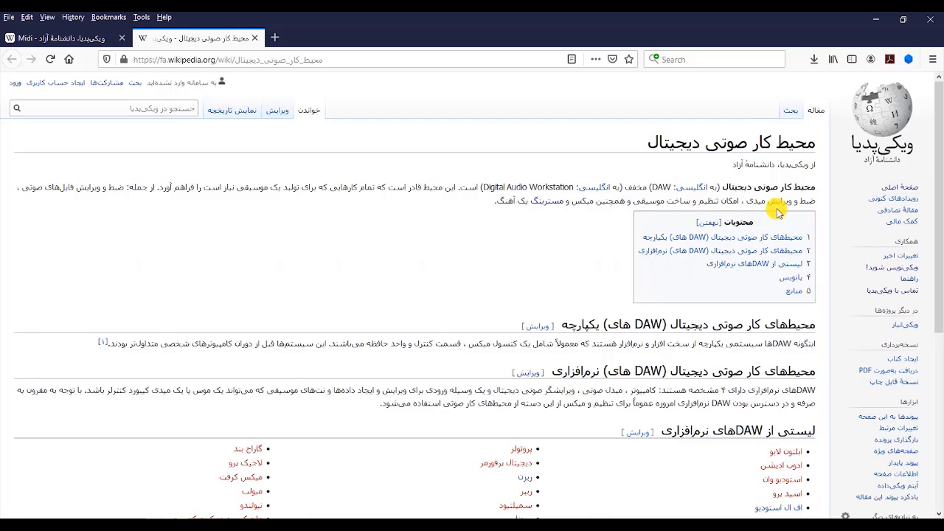
{"action": "left_click", "coordinate": [875, 19]}
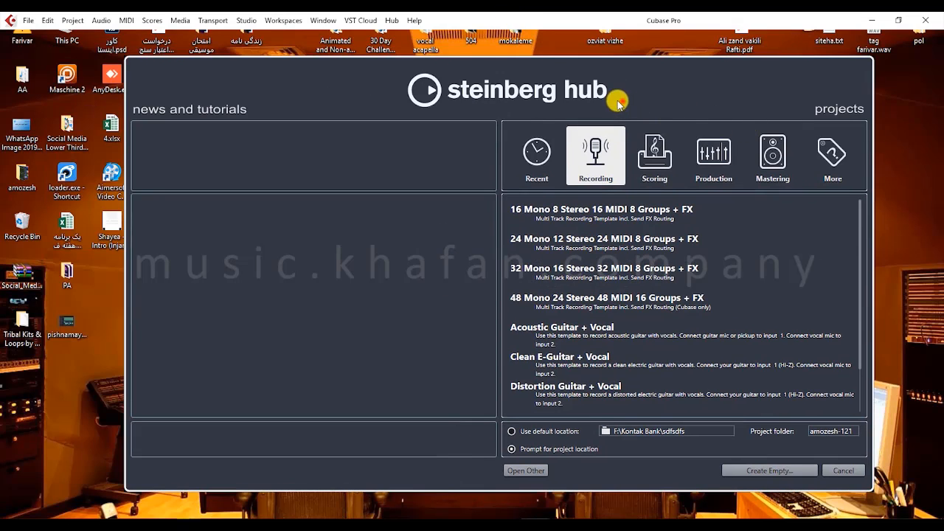
- Create a project from the Empty template in the Desktop folder, allowing write protection to be disabled for that folder
{"action": "left_click_drag", "start_coordinate": [618, 103], "coordinate": [551, 103]}
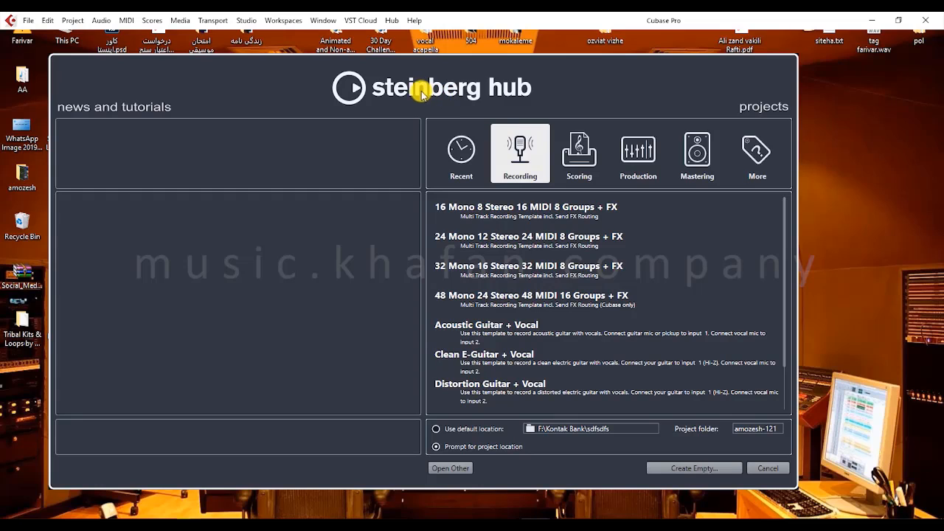
{"action": "left_click", "coordinate": [752, 141]}
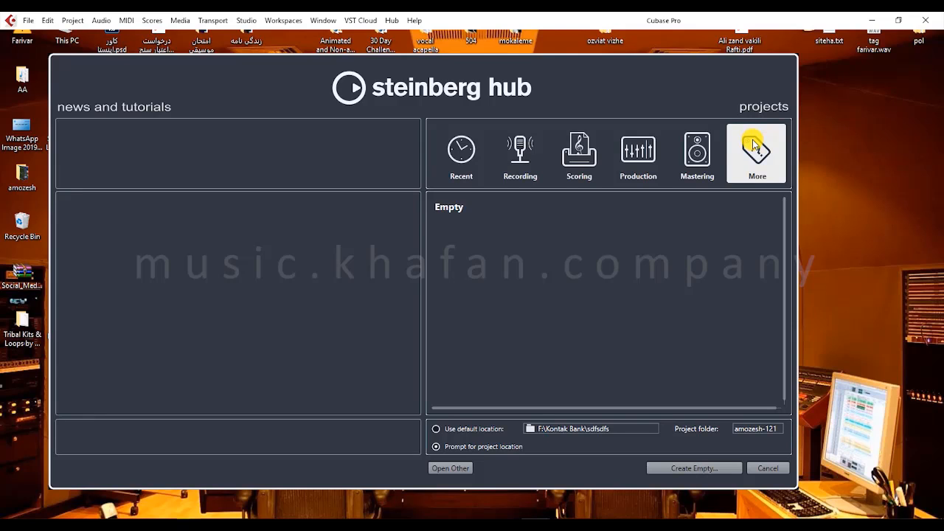
{"action": "left_click", "coordinate": [457, 207]}
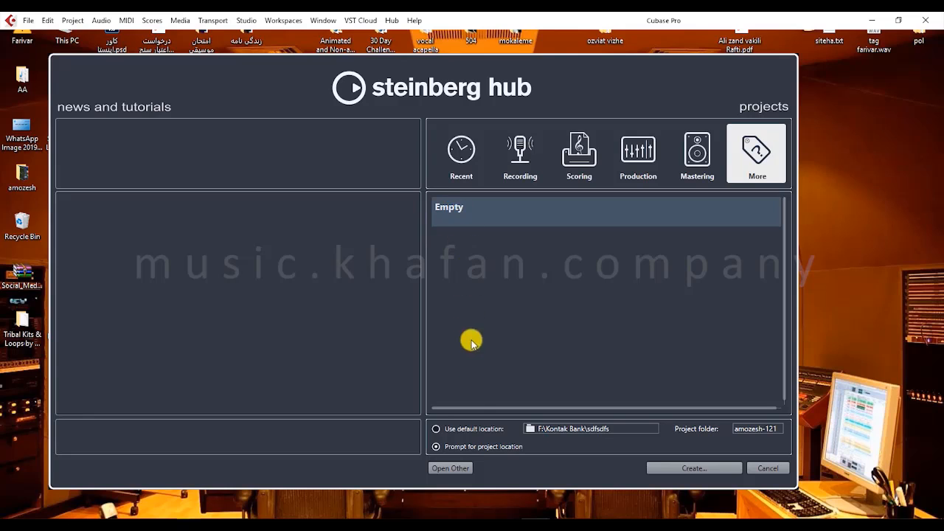
{"action": "left_click_drag", "start_coordinate": [482, 401], "coordinate": [477, 359]}
{"action": "left_click_drag", "start_coordinate": [459, 45], "coordinate": [453, 87]}
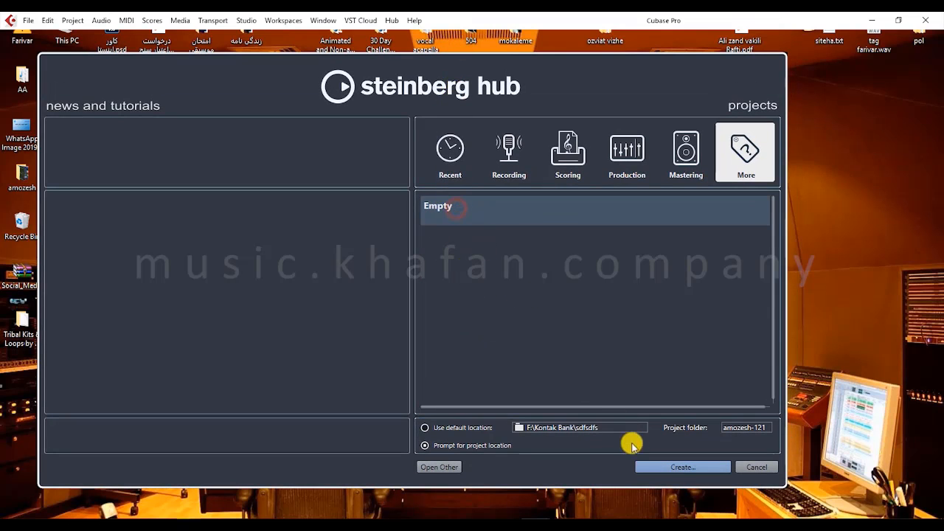
{"action": "left_click", "coordinate": [649, 469]}
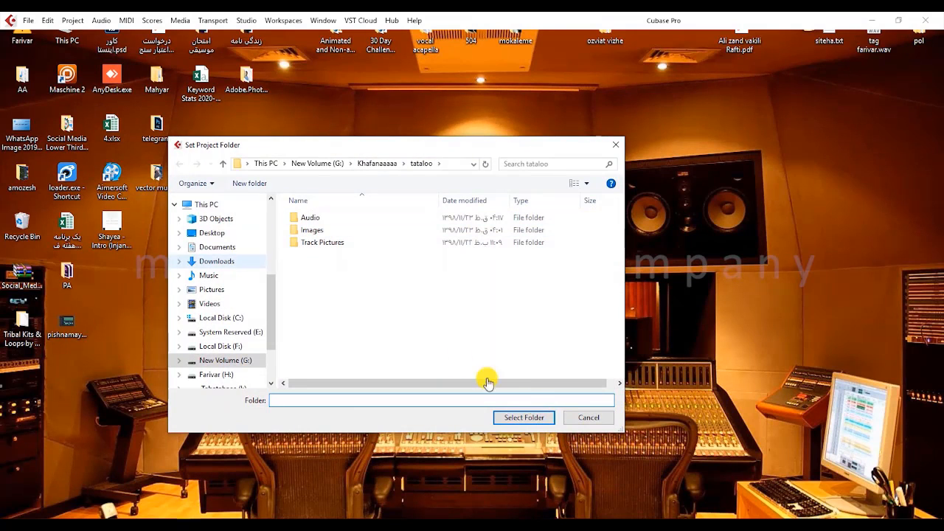
{"action": "left_click", "coordinate": [221, 233]}
{"action": "left_click", "coordinate": [541, 417]}
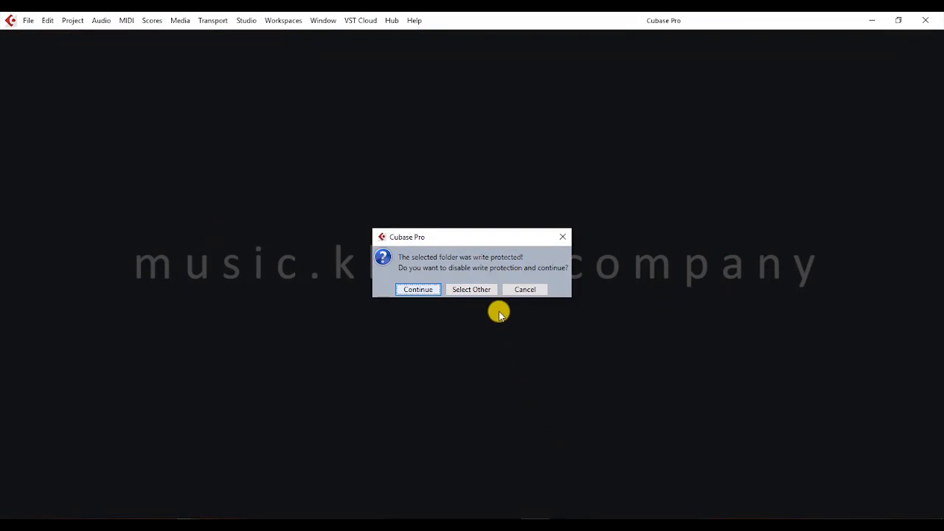
{"action": "left_click", "coordinate": [429, 289]}
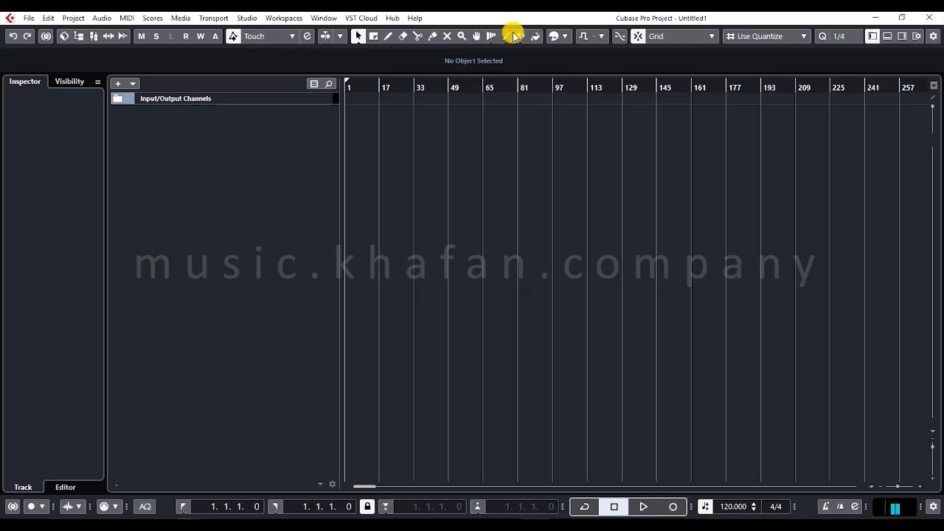
- Close the empty project and reopen the Steinberg Hub
{"action": "left_click", "coordinate": [933, 20]}
{"action": "left_click", "coordinate": [472, 285]}
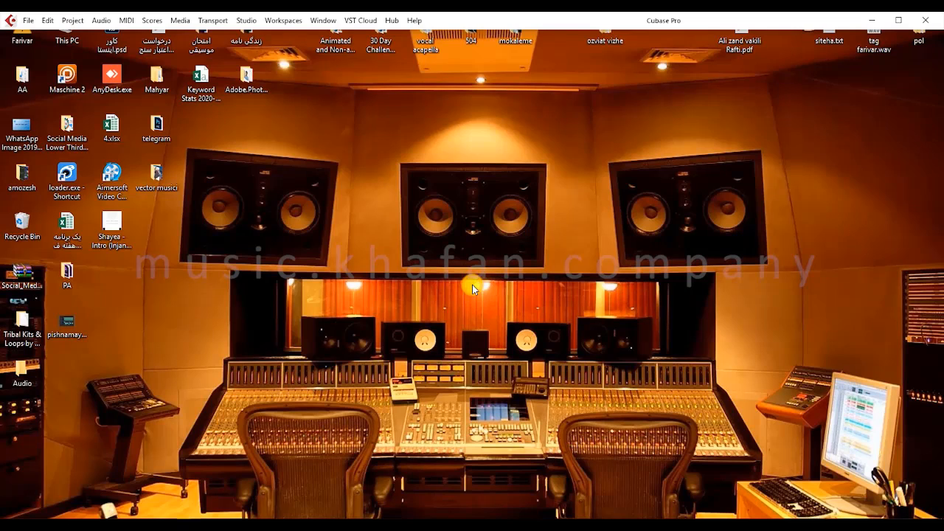
{"action": "left_click", "coordinate": [391, 20]}
{"action": "left_click", "coordinate": [391, 20]}
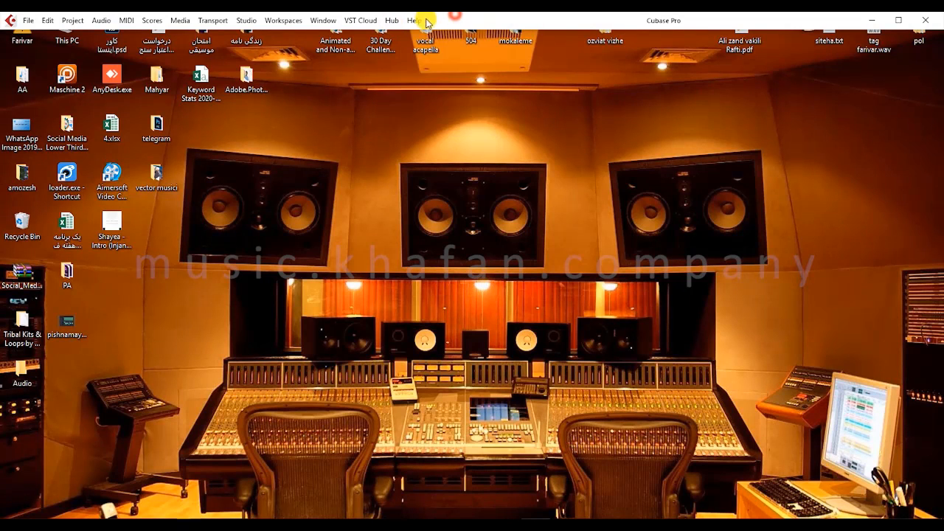
{"action": "left_click", "coordinate": [390, 20]}
{"action": "left_click", "coordinate": [413, 35]}
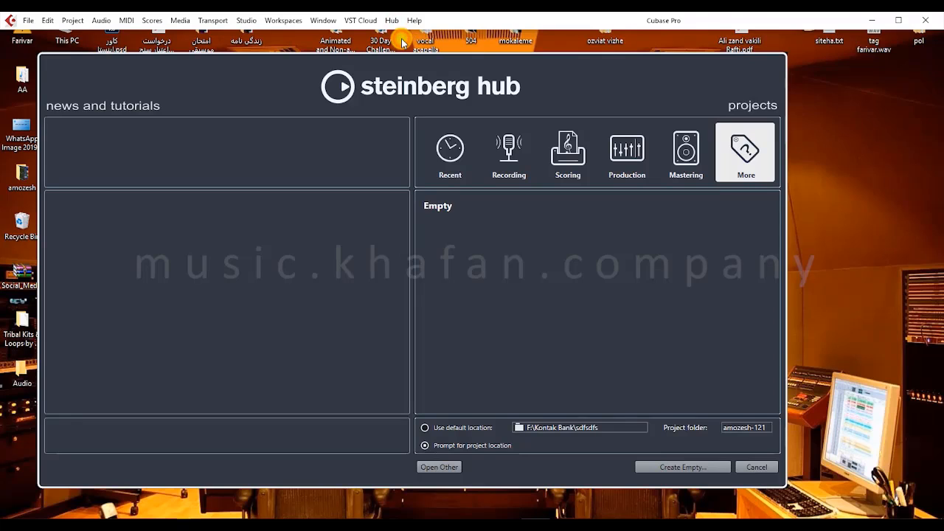
- Choose the default project location and name the project folder bahman 98
{"action": "left_click", "coordinate": [465, 428]}
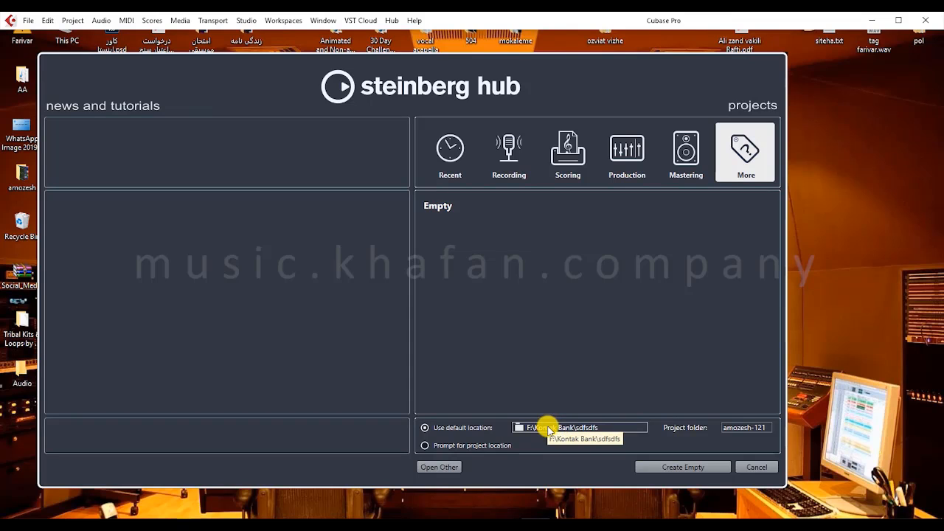
{"action": "left_click", "coordinate": [742, 424]}
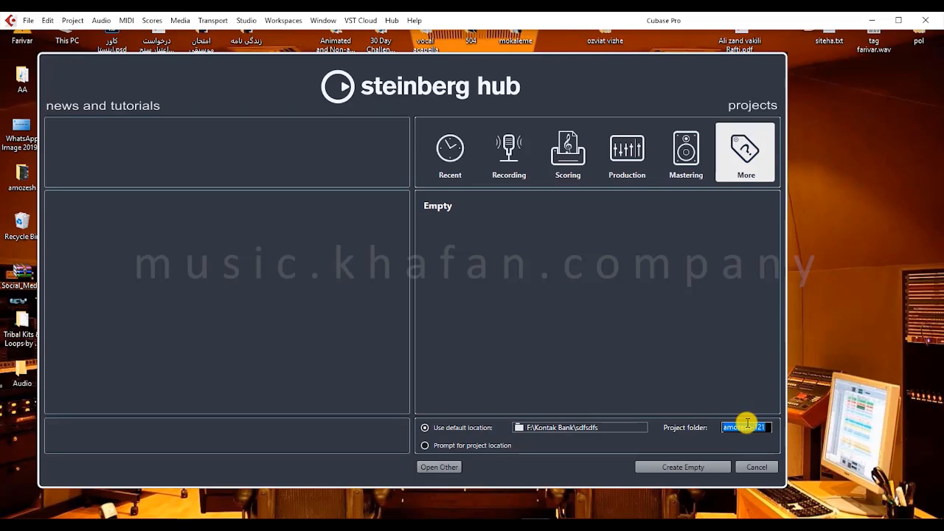
{"action": "type", "text": "bahman-98"}
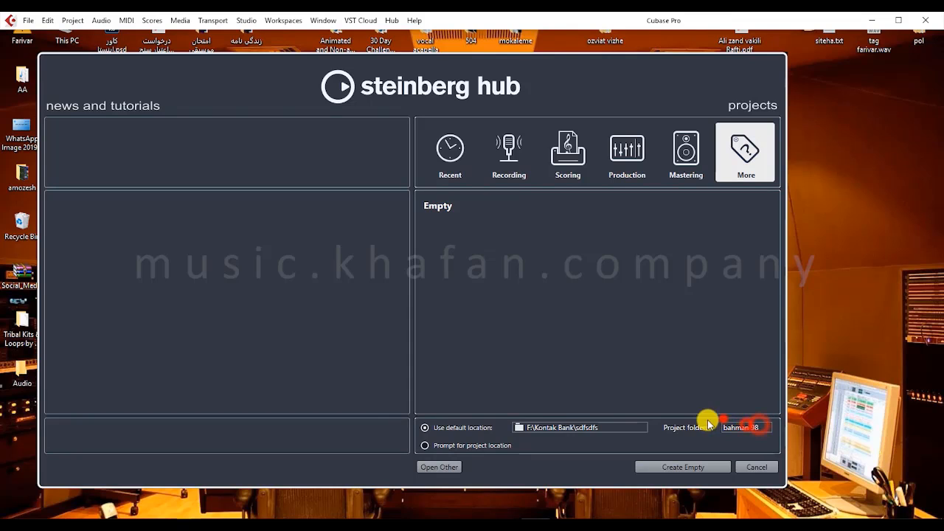
- Try the prompt-for-location option, return to the default location, and set the project folder name to amozesh-121
{"action": "left_click", "coordinate": [447, 445]}
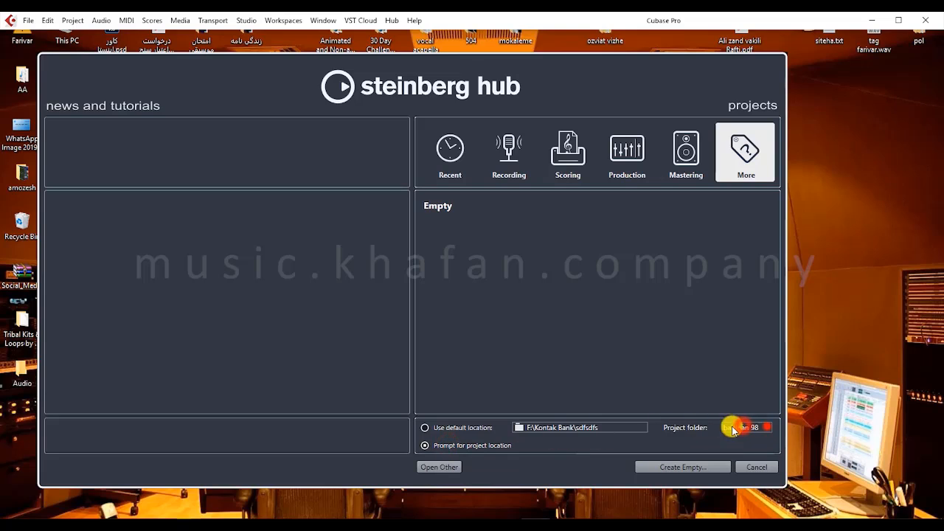
{"action": "left_click", "coordinate": [485, 427]}
{"action": "left_click", "coordinate": [747, 426]}
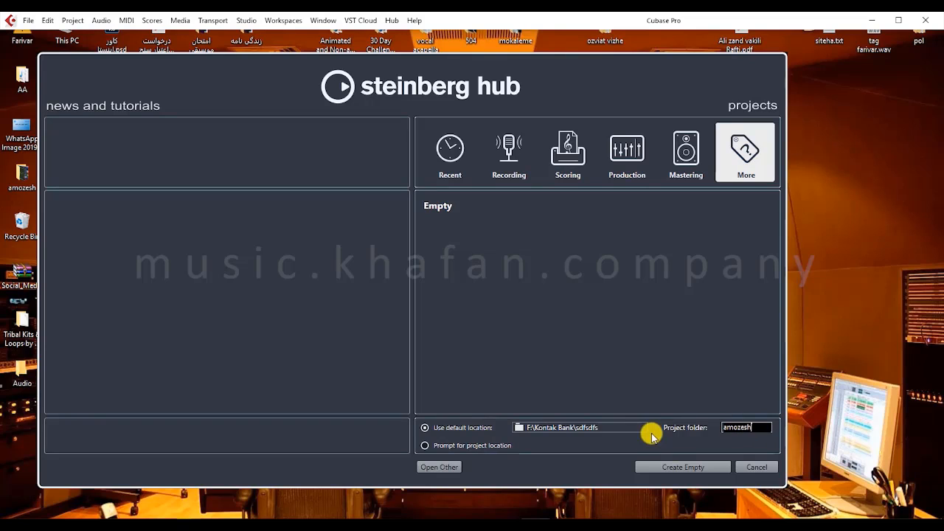
{"action": "left_click", "coordinate": [478, 446]}
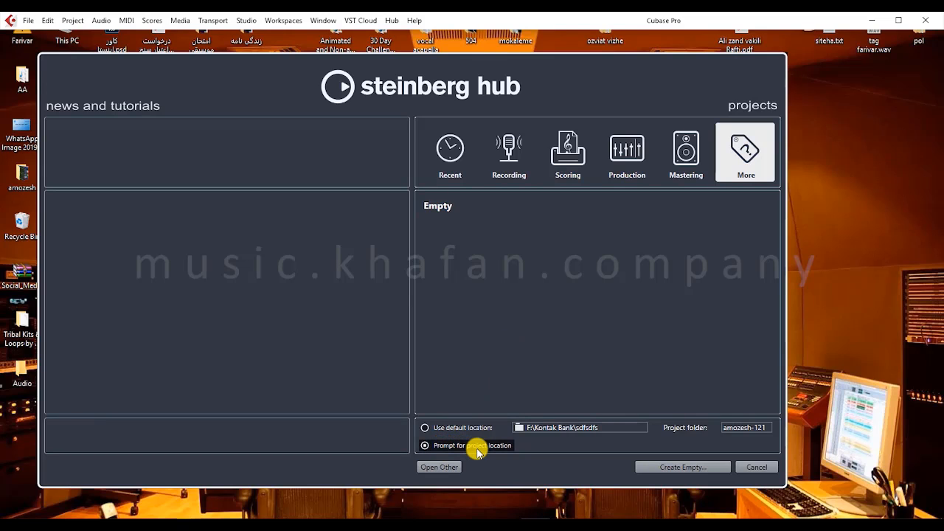
{"action": "left_click", "coordinate": [431, 428]}
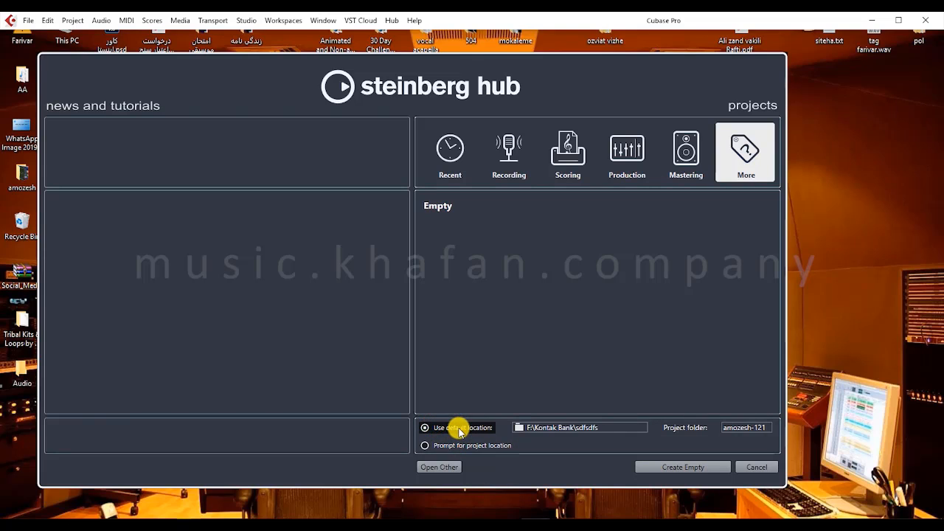
{"action": "left_click", "coordinate": [424, 446]}
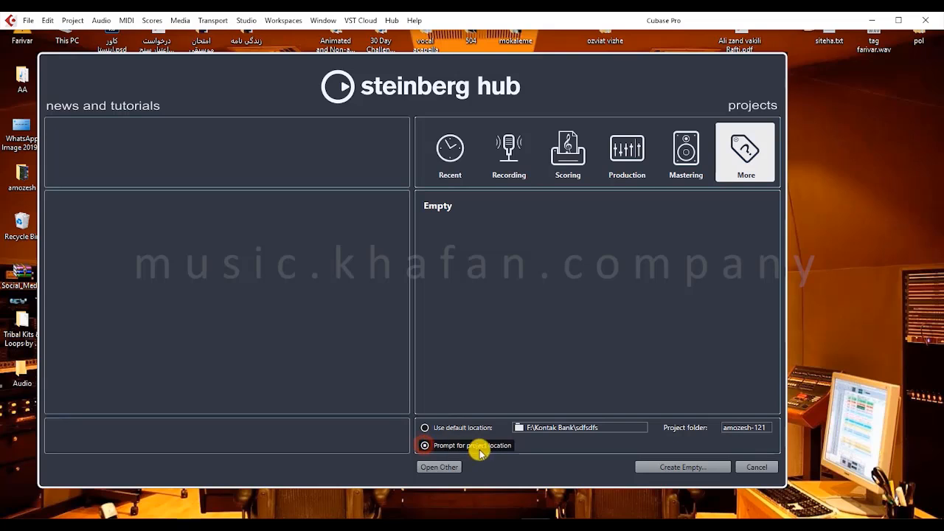
{"action": "left_click", "coordinate": [670, 466]}
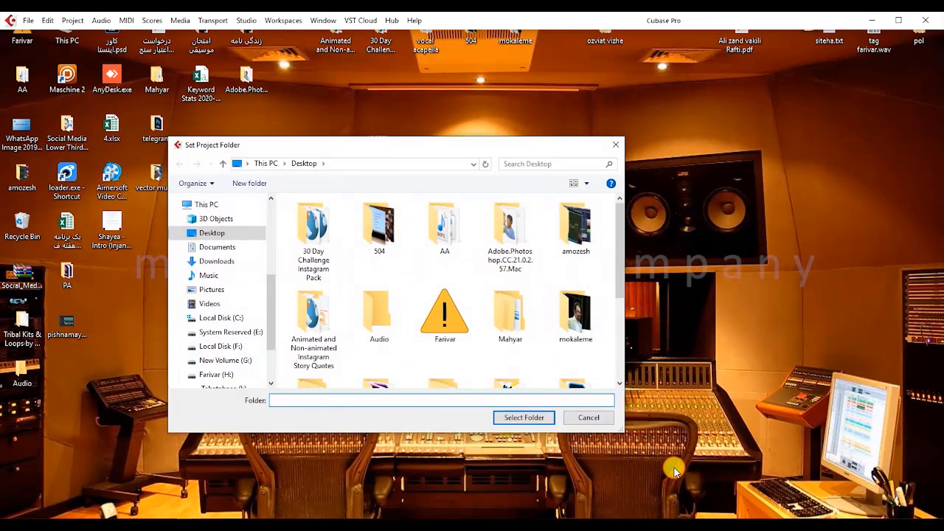
{"action": "scroll", "coordinate": [673, 470], "scroll_direction": "down", "scroll_amount": 3}
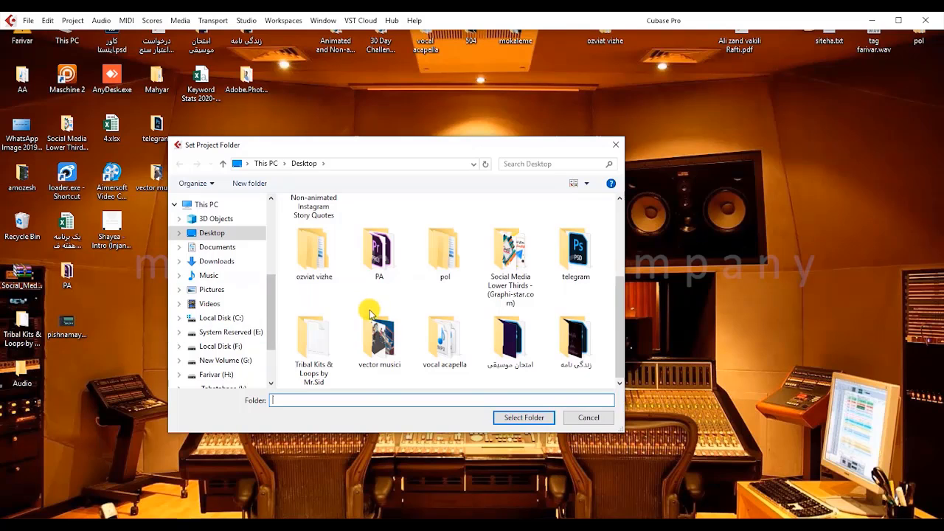
{"action": "left_click", "coordinate": [586, 418]}
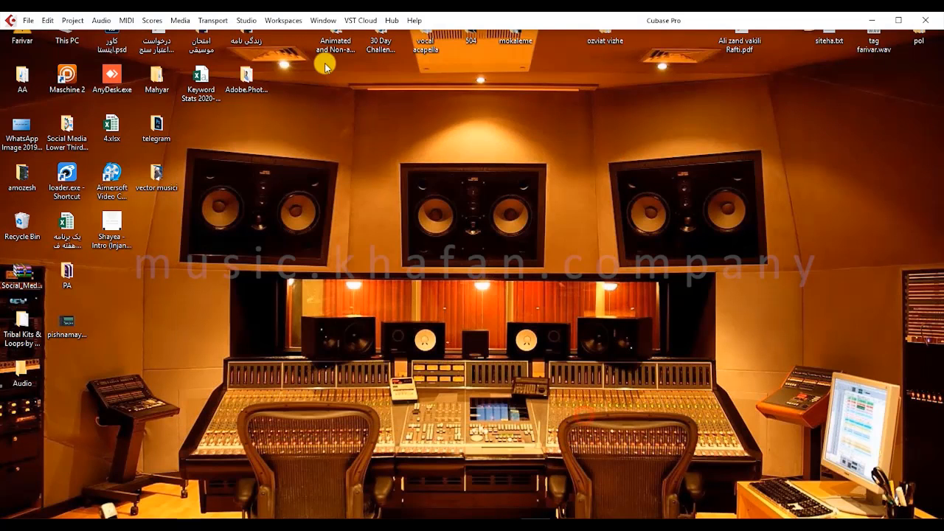
- Reopen the Steinberg Hub, examine the existing project files available to open, and dismiss the file selection
{"action": "left_click", "coordinate": [391, 20]}
{"action": "left_click", "coordinate": [389, 33]}
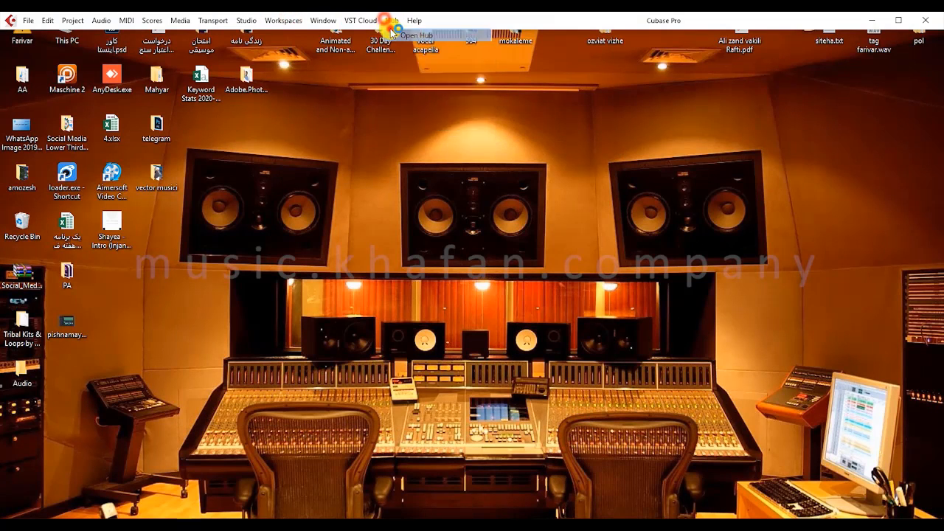
{"action": "left_click", "coordinate": [439, 467]}
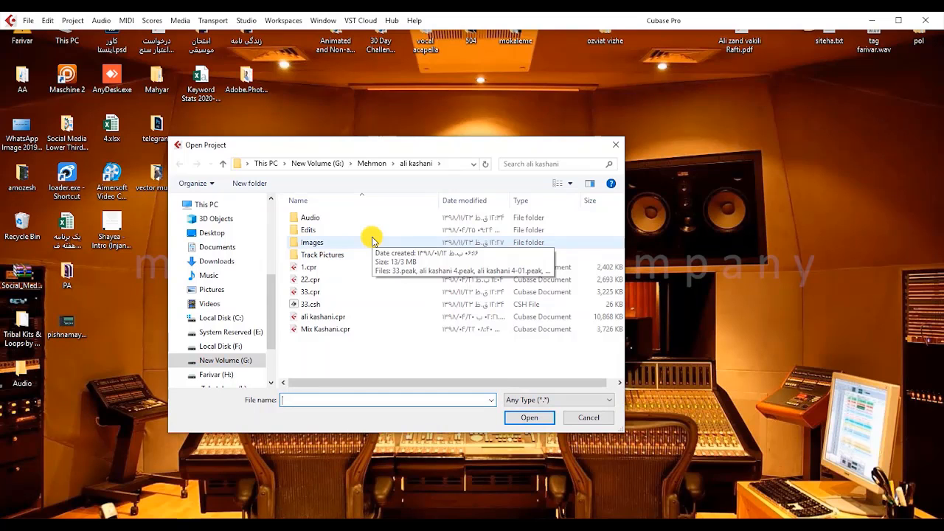
{"action": "left_click", "coordinate": [617, 143]}
- Reopen the Steinberg Hub and create a project from the Stereo Mastering template using the default location
{"action": "left_click", "coordinate": [392, 20]}
{"action": "left_click", "coordinate": [405, 34]}
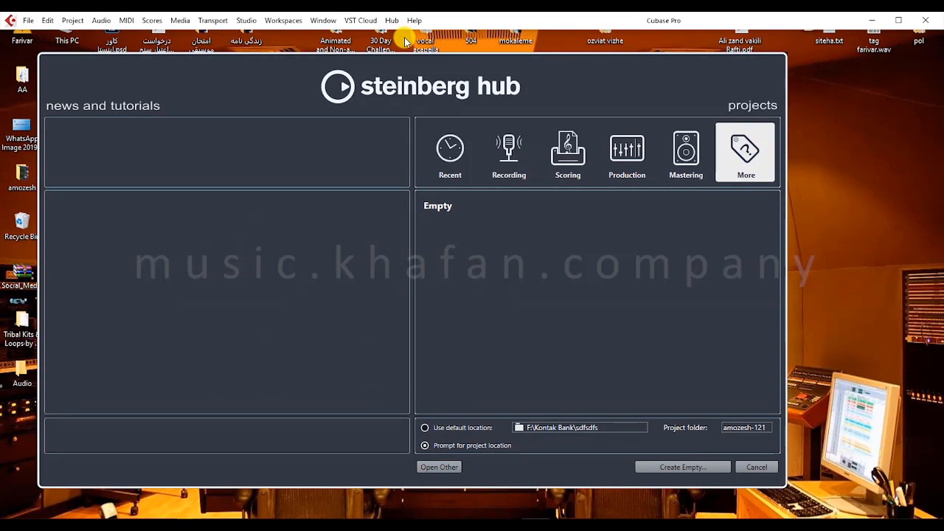
{"action": "left_click", "coordinate": [696, 155]}
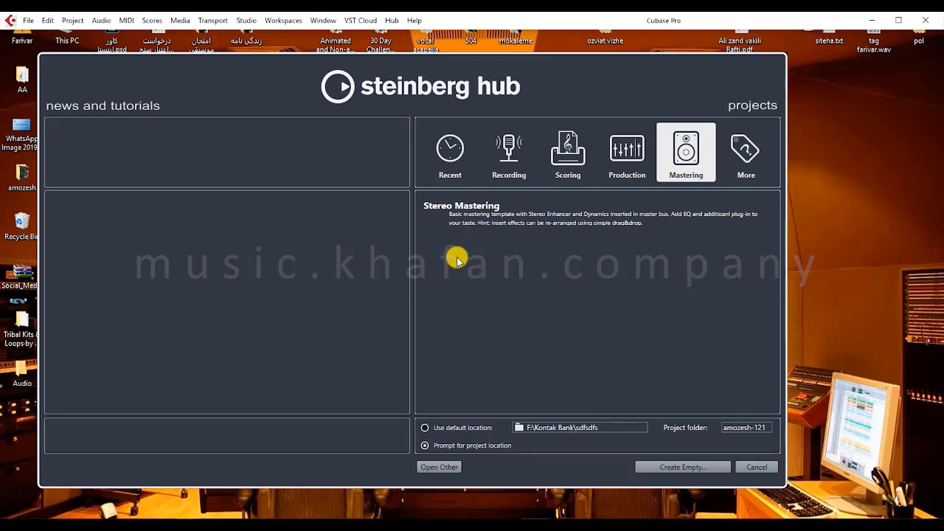
{"action": "left_click", "coordinate": [445, 426]}
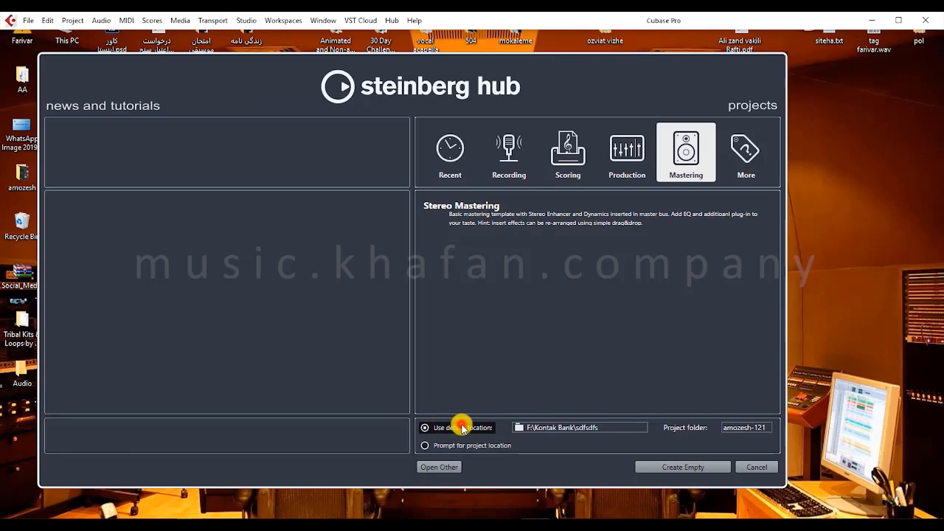
{"action": "right_click", "coordinate": [803, 397]}
{"action": "left_click", "coordinate": [667, 397]}
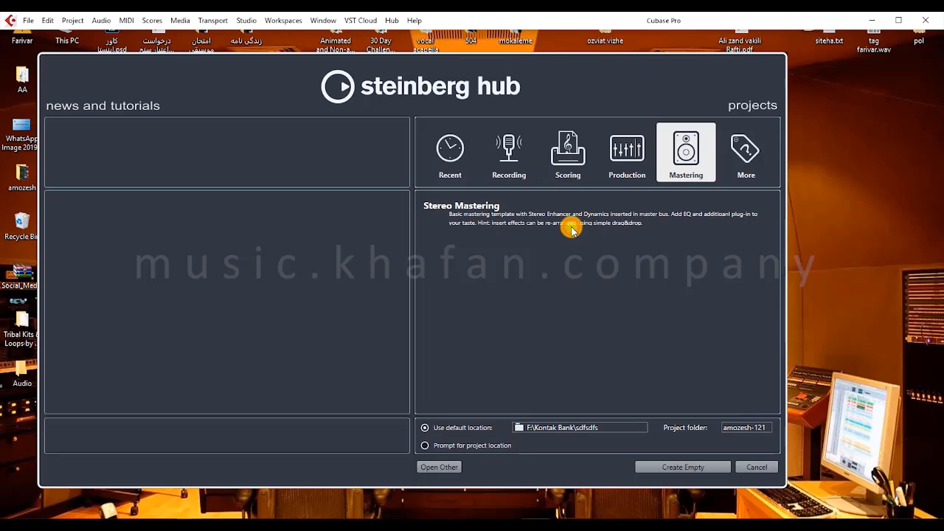
{"action": "left_click", "coordinate": [532, 203]}
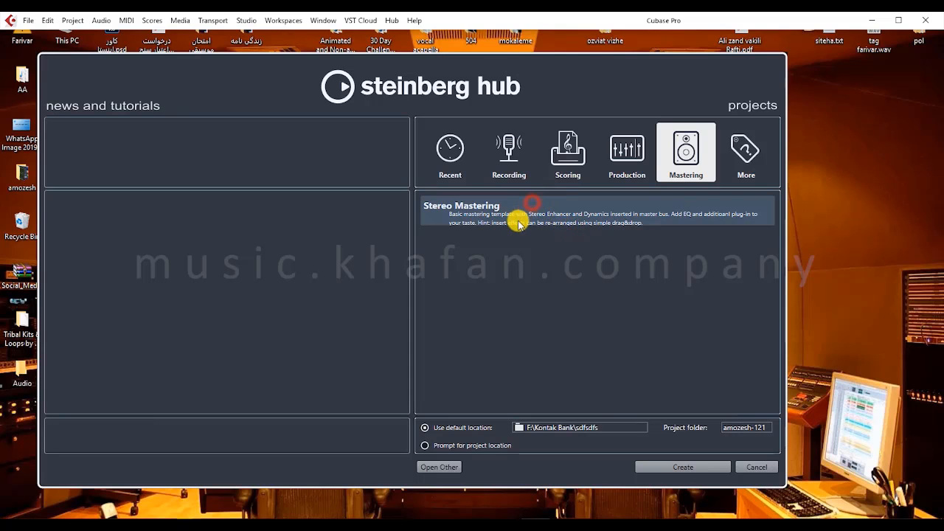
{"action": "left_click", "coordinate": [491, 250]}
{"action": "left_click", "coordinate": [491, 205]}
{"action": "left_click", "coordinate": [667, 470]}
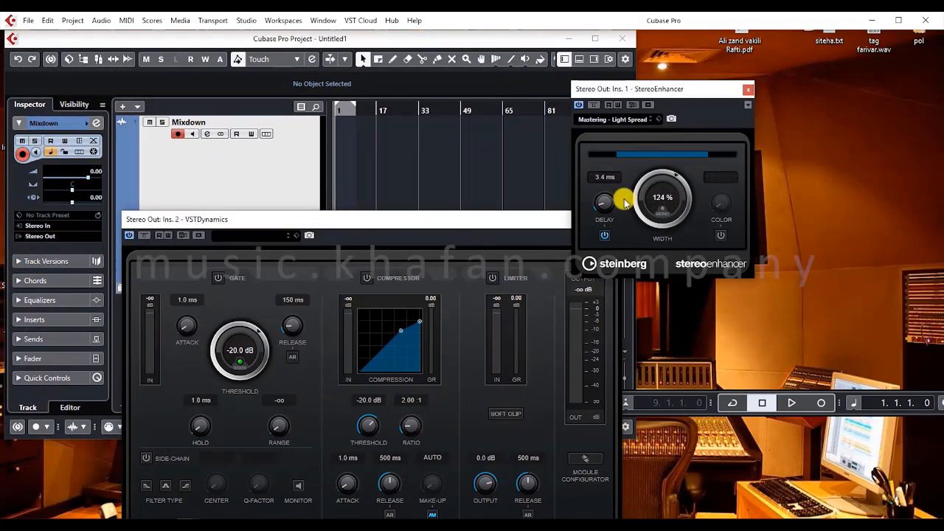
- Maximize the mastering project window and move the VSTDynamics plug-in window clear of the track list
{"action": "left_click", "coordinate": [595, 38]}
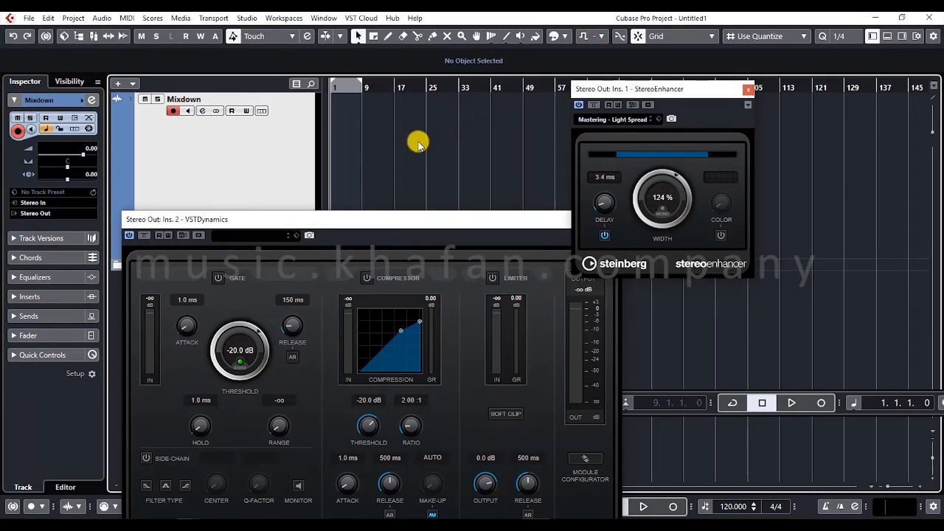
{"action": "left_click_drag", "start_coordinate": [280, 225], "coordinate": [568, 91]}
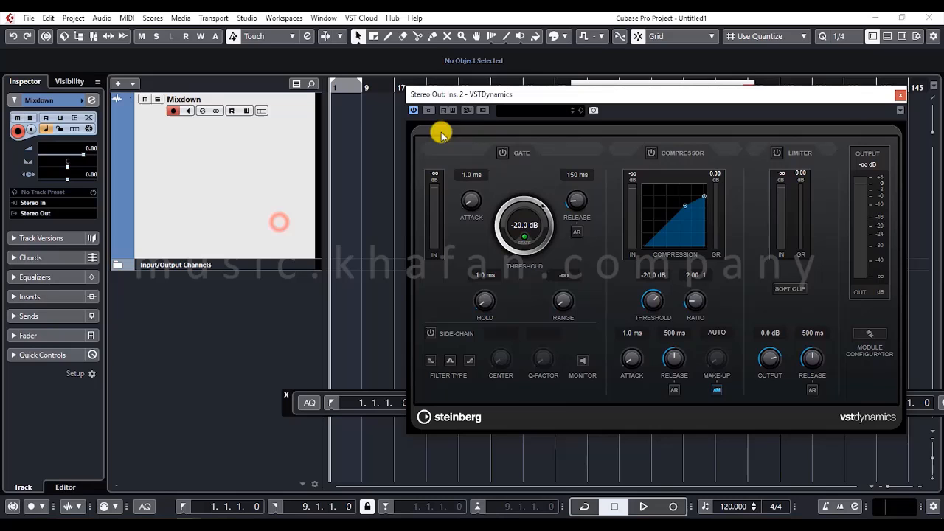
{"action": "left_click", "coordinate": [368, 152]}
{"action": "left_click_drag", "start_coordinate": [486, 98], "coordinate": [408, 159]}
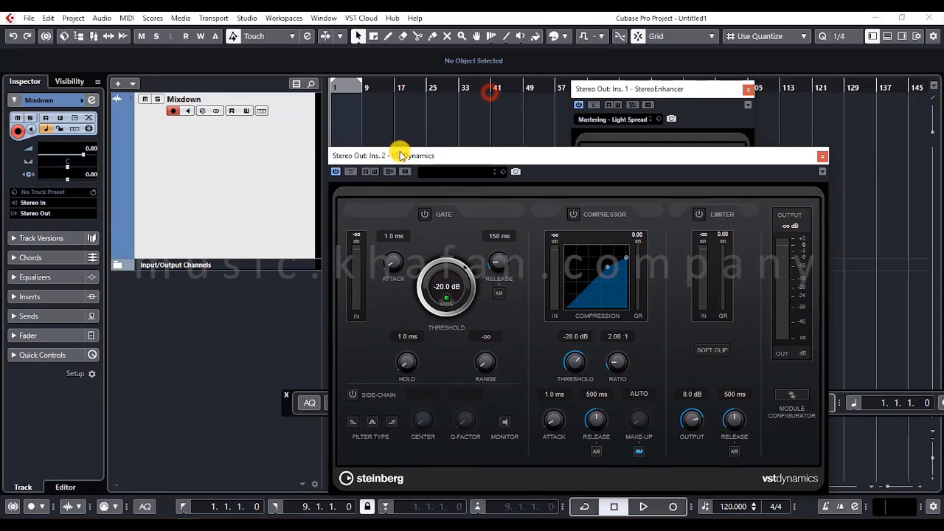
- Examine the channel settings of the Mixdown track and of the Stereo Out channel inside the Input/Output Channels folder
{"action": "left_click", "coordinate": [200, 111]}
{"action": "left_click", "coordinate": [822, 157]}
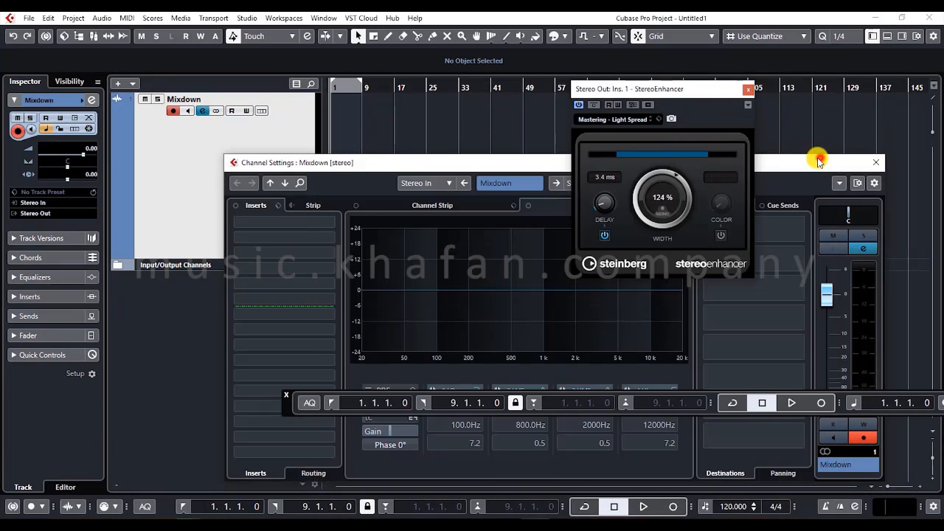
{"action": "left_click", "coordinate": [115, 265]}
{"action": "left_click", "coordinate": [241, 288]}
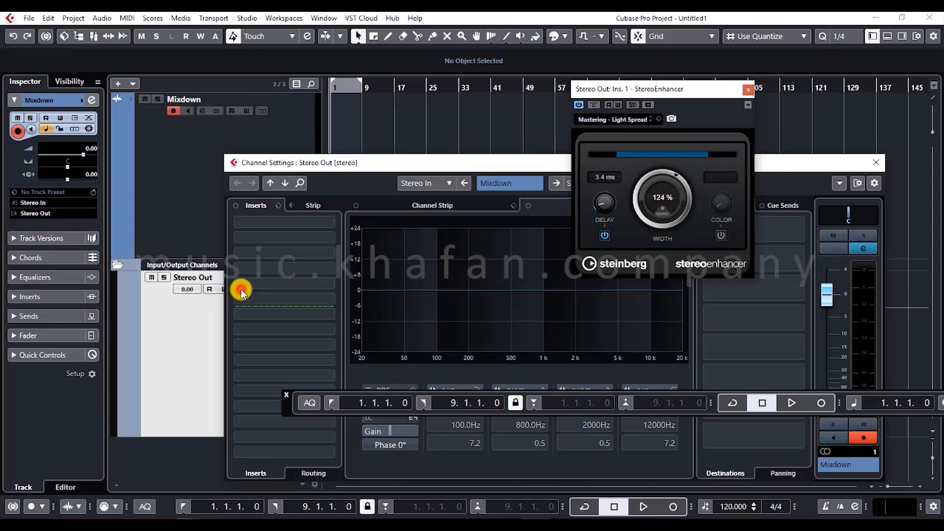
{"action": "left_click", "coordinate": [858, 150]}
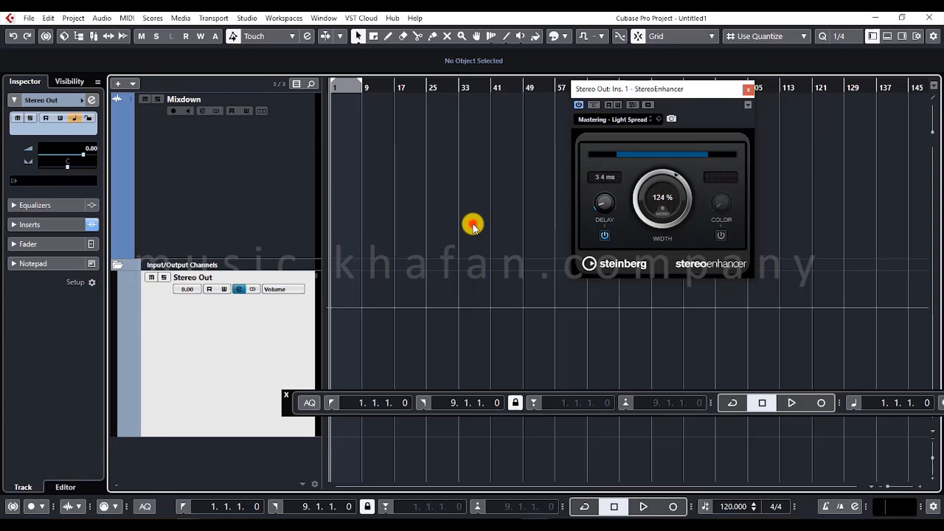
- Show the Media rack and the MixConsole within the project window, and open the Stereo Out channel's settings from the mixer
{"action": "left_click", "coordinate": [895, 36]}
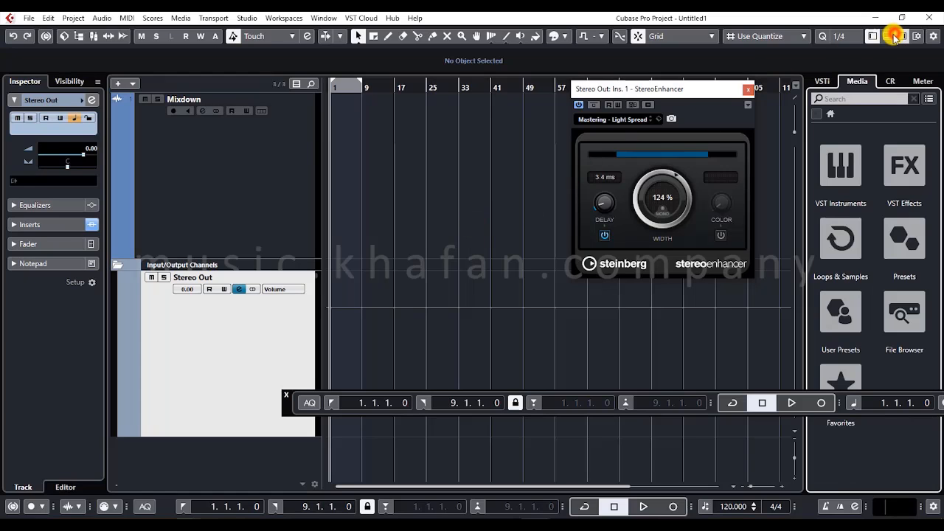
{"action": "left_click", "coordinate": [891, 36]}
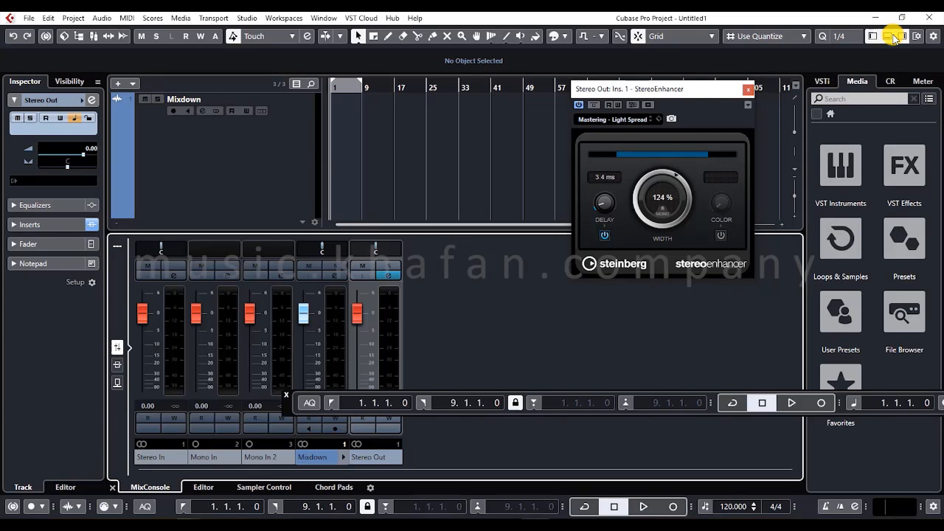
{"action": "left_click", "coordinate": [329, 275]}
{"action": "left_click", "coordinate": [199, 272]}
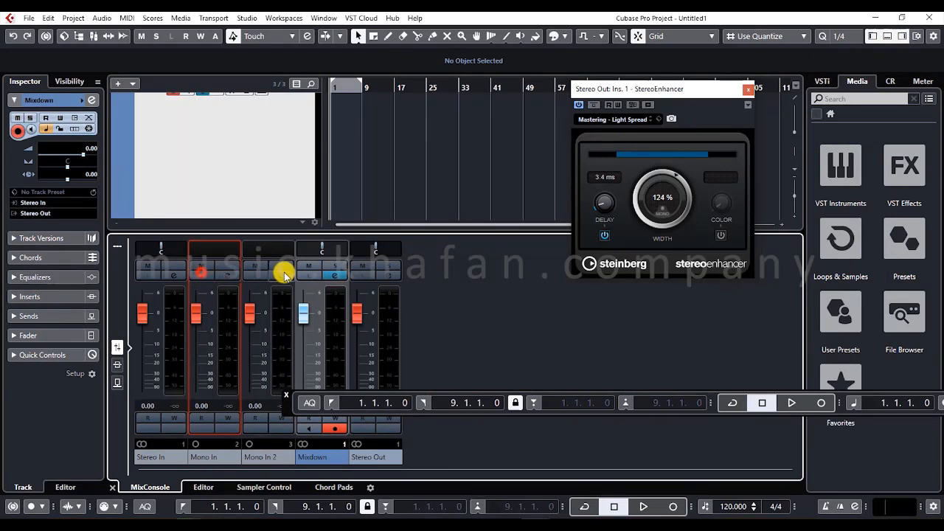
{"action": "left_click", "coordinate": [391, 273]}
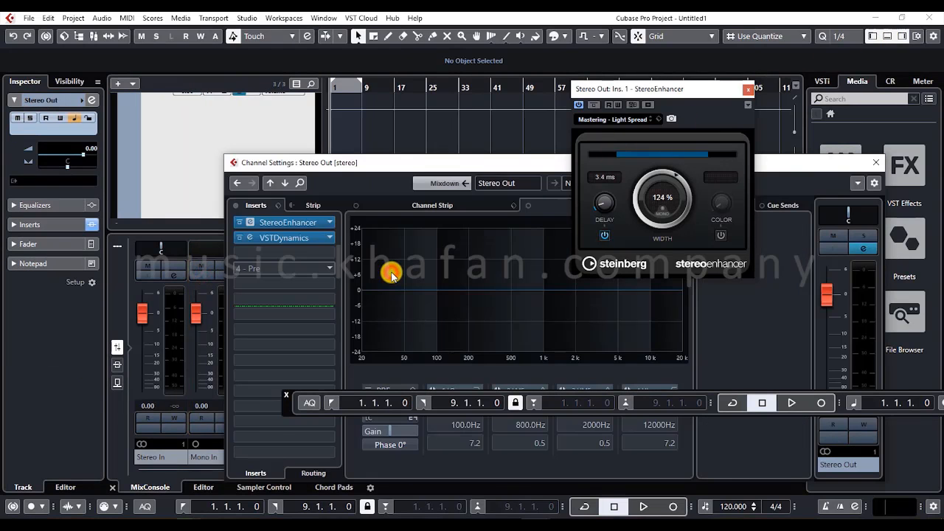
- View the StereoEnhancer and VSTDynamics inserts on Stereo Out, and close their editors along with the channel settings
{"action": "left_click", "coordinate": [303, 221]}
{"action": "left_click", "coordinate": [284, 237]}
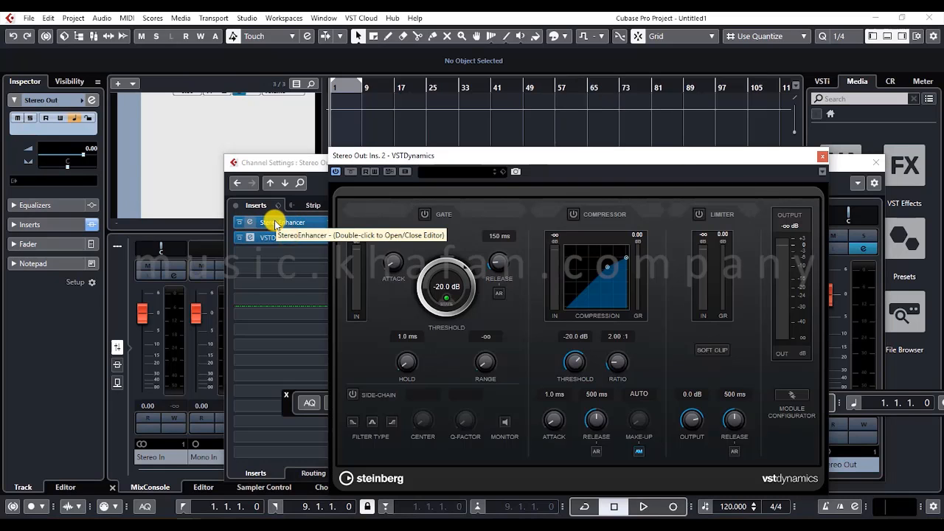
{"action": "left_click", "coordinate": [275, 222]}
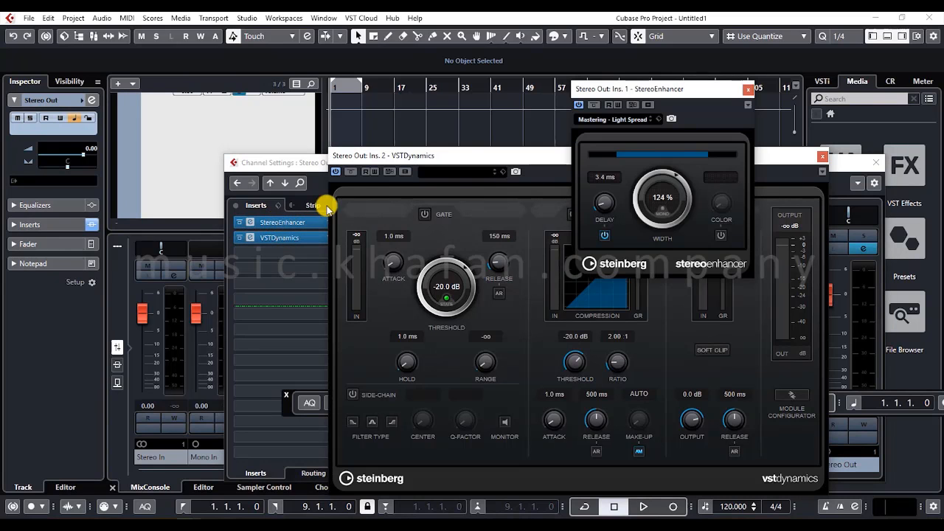
{"action": "left_click", "coordinate": [748, 89]}
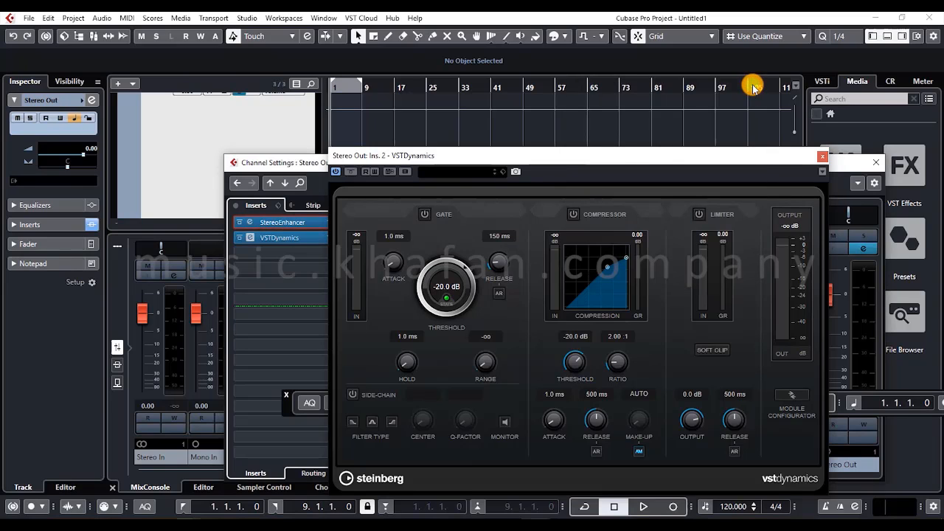
{"action": "left_click", "coordinate": [815, 159]}
{"action": "left_click", "coordinate": [820, 158]}
{"action": "left_click", "coordinate": [875, 161]}
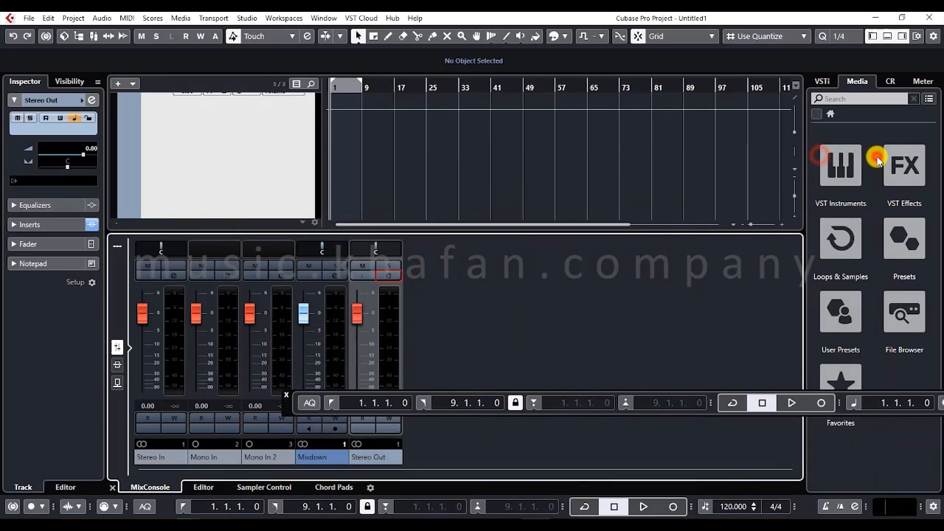
- Close the mastering project and reopen the Steinberg Hub
{"action": "left_click", "coordinate": [928, 17]}
{"action": "left_click", "coordinate": [464, 289]}
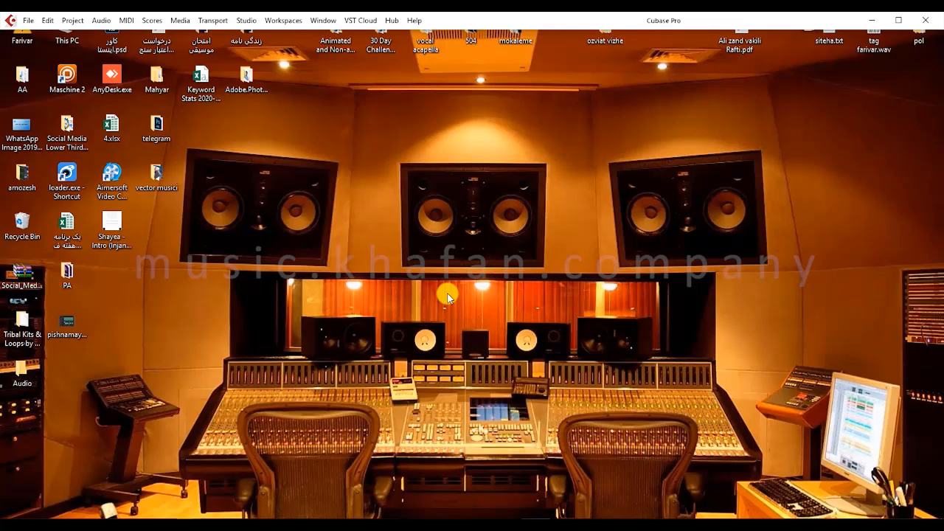
{"action": "left_click", "coordinate": [392, 19]}
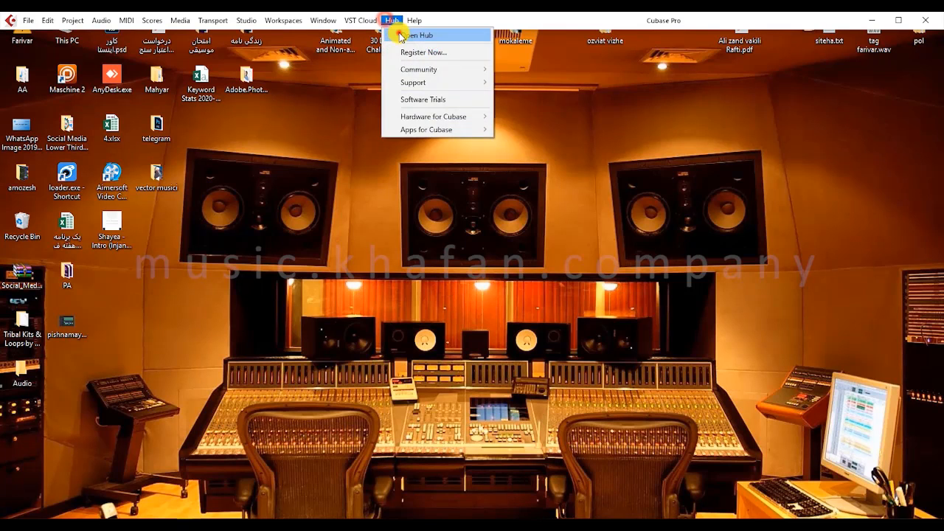
{"action": "left_click", "coordinate": [393, 34]}
- Create a project from the Hip-Hop Production template in the Production category, using the default location
{"action": "left_click", "coordinate": [634, 149]}
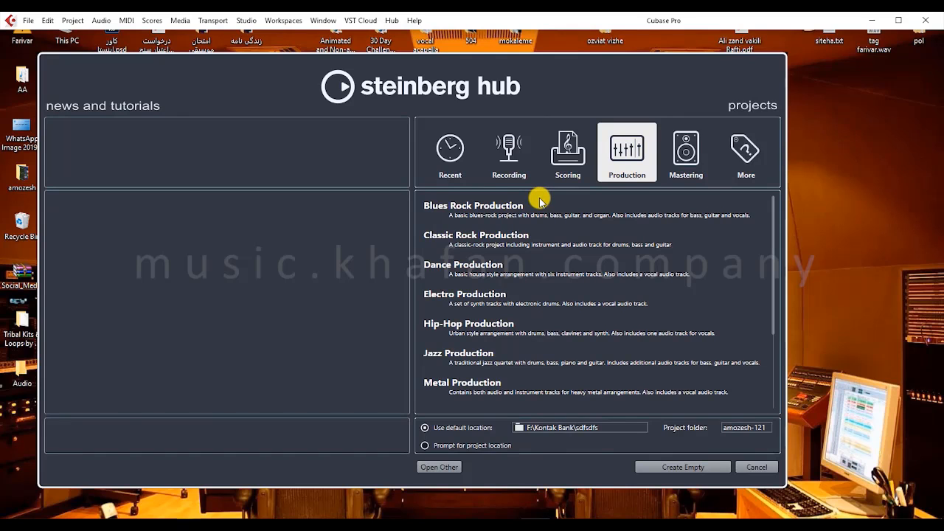
{"action": "scroll", "coordinate": [539, 201], "scroll_direction": "down", "scroll_amount": 3}
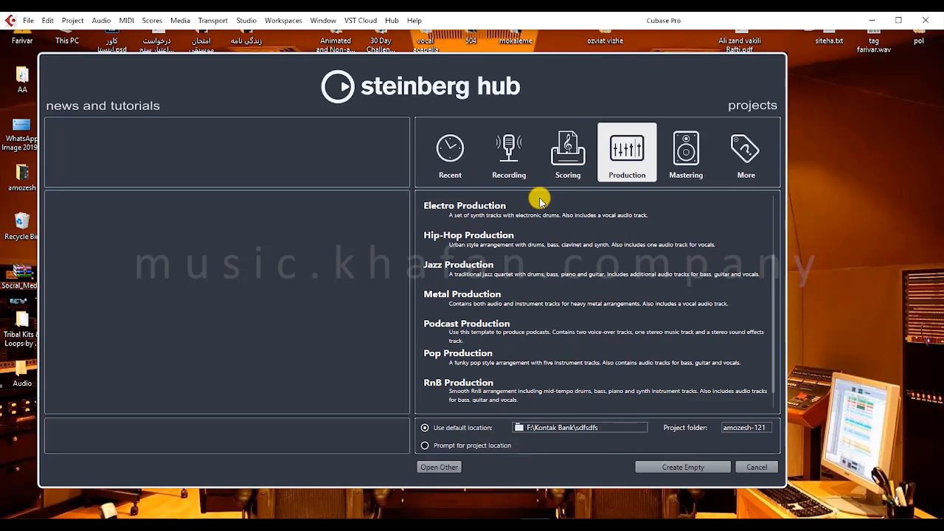
{"action": "scroll", "coordinate": [540, 200], "scroll_direction": "down", "scroll_amount": 1}
{"action": "scroll", "coordinate": [489, 238], "scroll_direction": "up", "scroll_amount": 2}
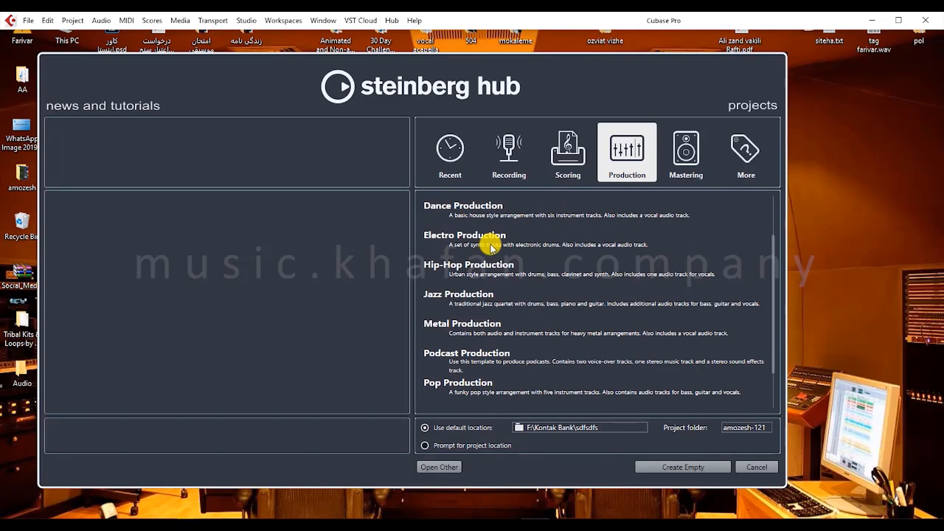
{"action": "left_click", "coordinate": [472, 262]}
{"action": "left_click", "coordinate": [682, 465]}
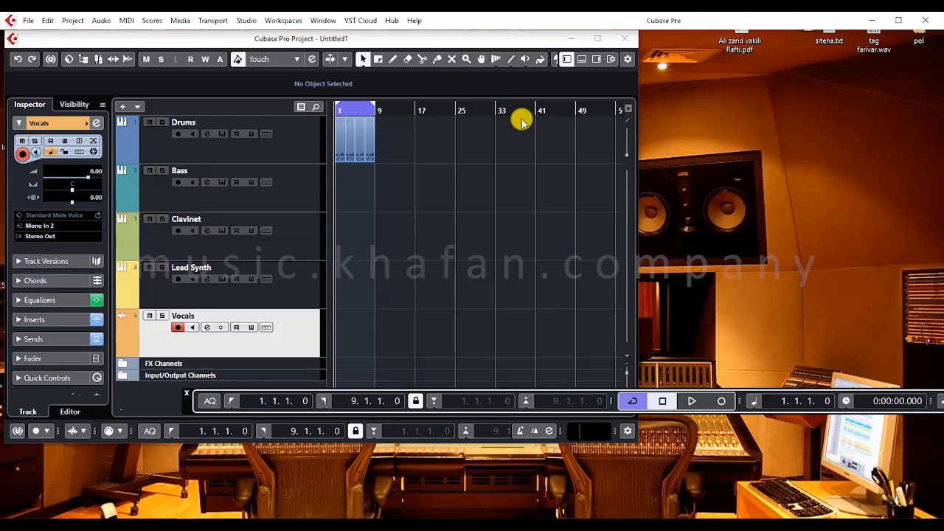
- Maximize the hip-hop project window and audition the drum pattern, hiding the floating transport panel during playback
{"action": "left_click", "coordinate": [597, 38]}
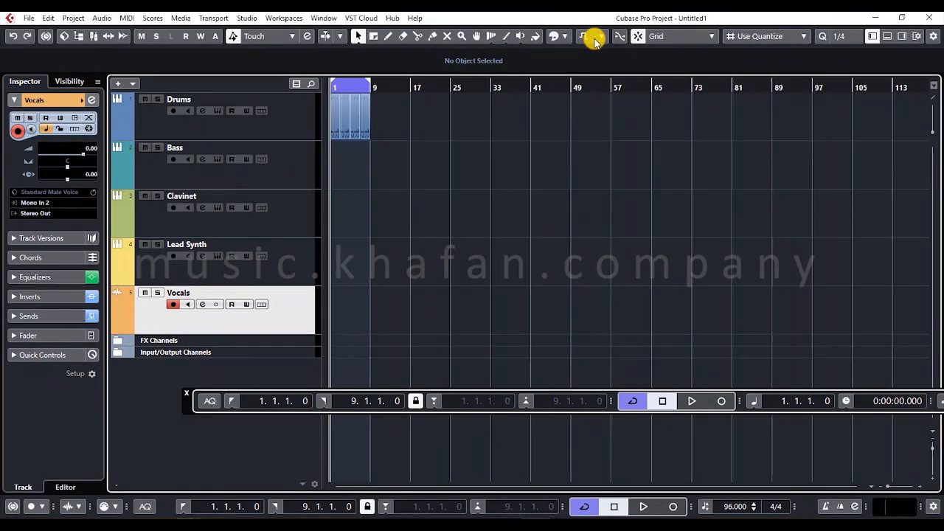
{"action": "key", "text": "space"}
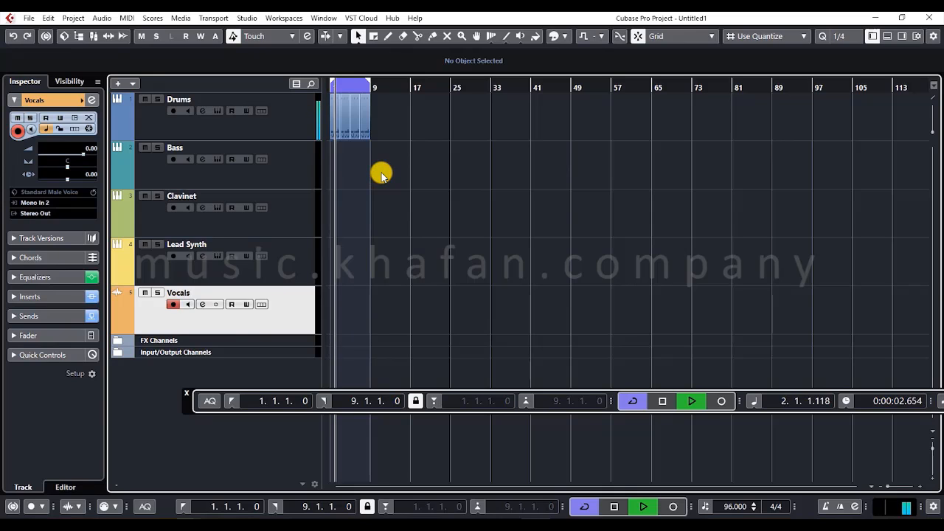
{"action": "key", "text": "F2"}
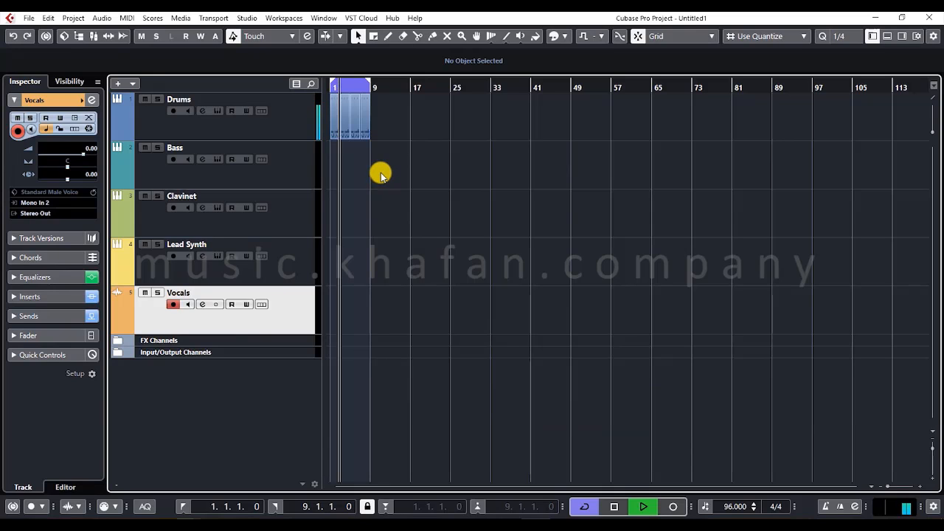
{"action": "key", "text": "space"}
- Select the Bass track and expand the FX Channels and Input/Output Channels folders to review the channels they contain
{"action": "left_click", "coordinate": [292, 176]}
{"action": "left_click", "coordinate": [119, 342]}
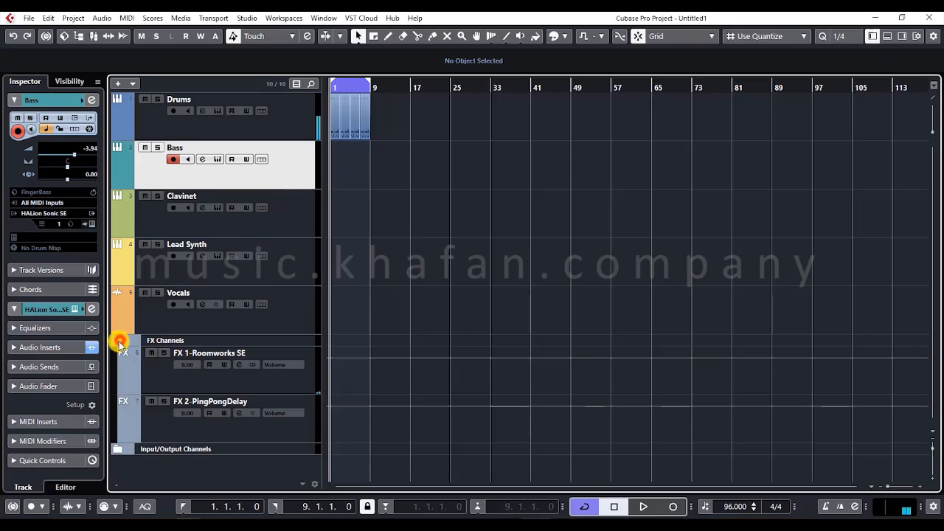
{"action": "left_click", "coordinate": [117, 448]}
{"action": "scroll", "coordinate": [116, 451], "scroll_direction": "down", "scroll_amount": 1}
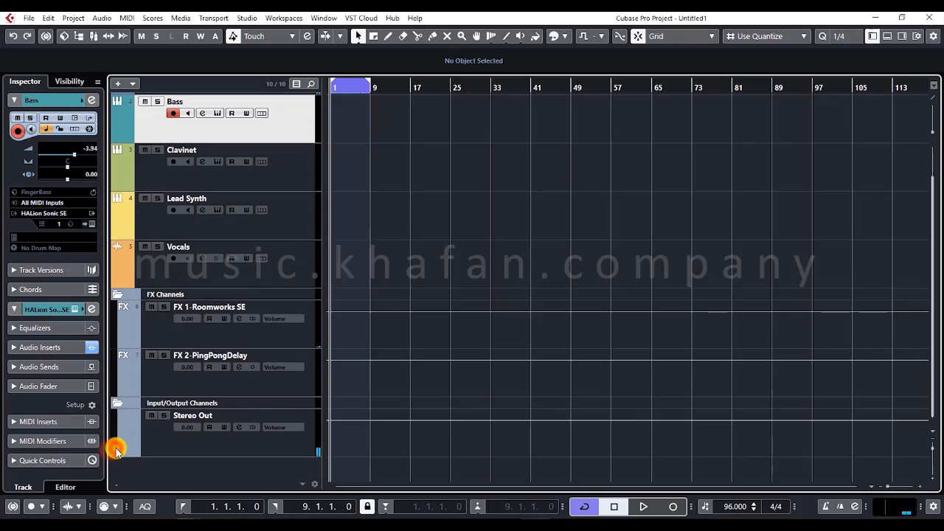
{"action": "scroll", "coordinate": [181, 321], "scroll_direction": "up", "scroll_amount": 1}
- Step through the template's Drums, Bass, Clavinet, Lead Synth and Vocals tracks to examine each one's type and Inspector settings
{"action": "left_click", "coordinate": [299, 109]}
{"action": "left_click", "coordinate": [291, 181]}
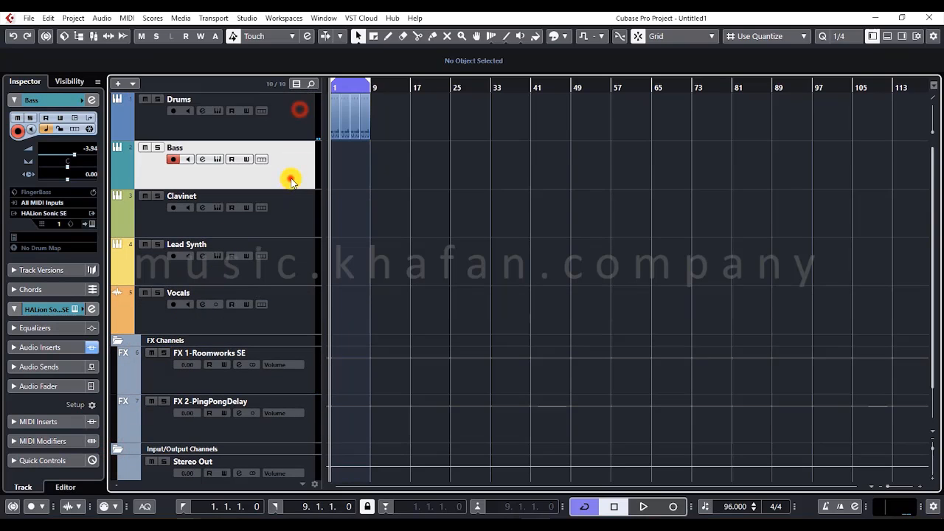
{"action": "left_click", "coordinate": [290, 205]}
{"action": "left_click", "coordinate": [291, 253]}
{"action": "left_click", "coordinate": [291, 284]}
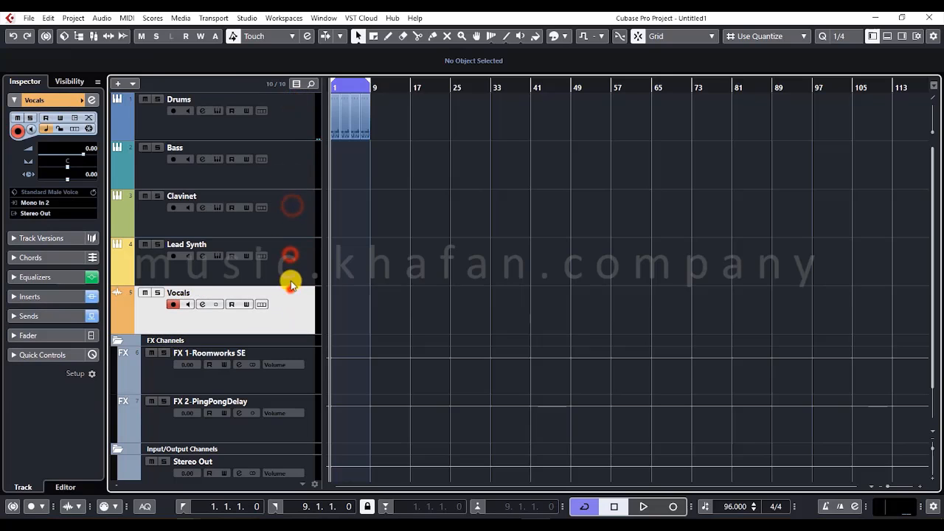
{"action": "left_click", "coordinate": [295, 136]}
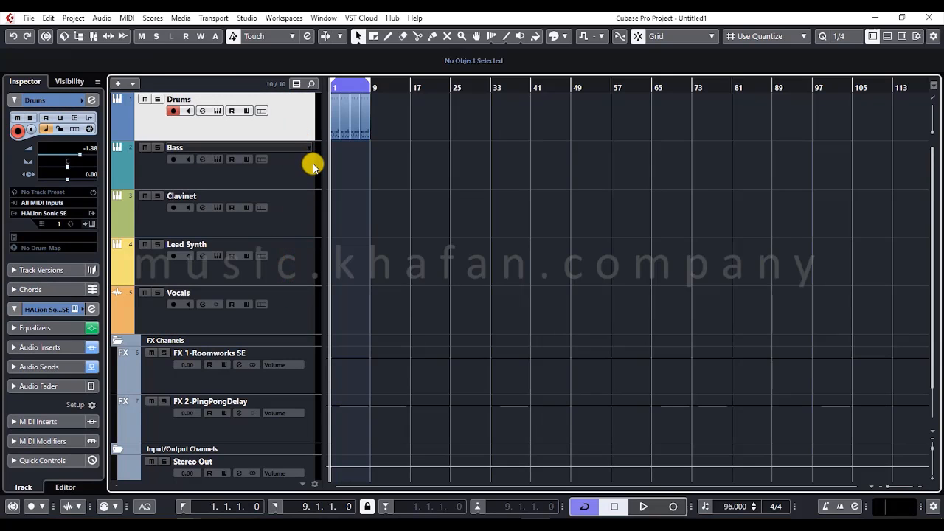
{"action": "left_click", "coordinate": [309, 160]}
{"action": "left_click", "coordinate": [280, 206]}
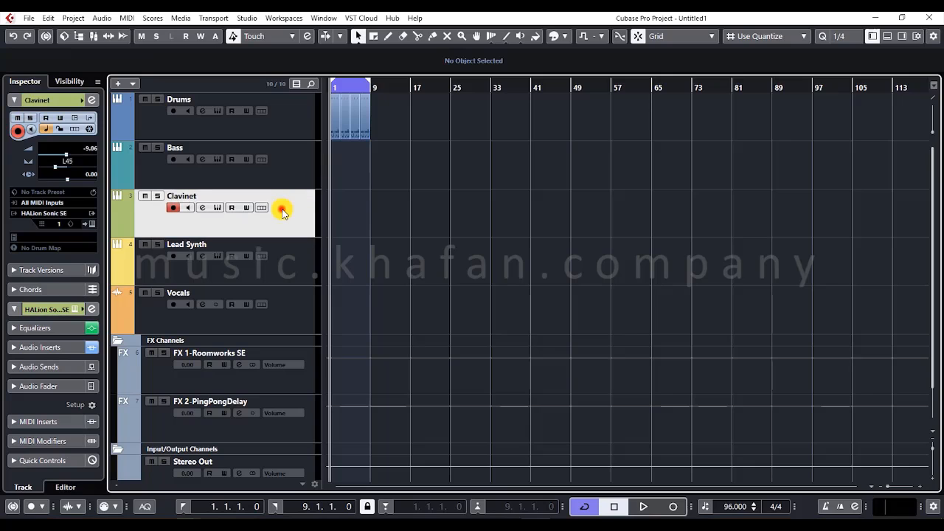
{"action": "right_click", "coordinate": [183, 209]}
{"action": "left_click", "coordinate": [168, 226]}
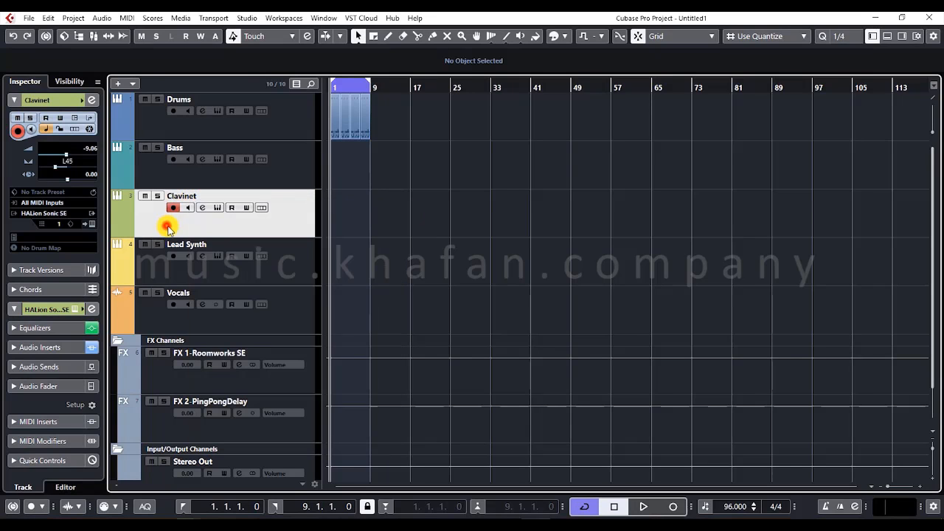
{"action": "left_click", "coordinate": [316, 267]}
- Examine the Vocals track's channel settings, including its inserts, equalizer and sends, and close them
{"action": "left_click", "coordinate": [300, 315]}
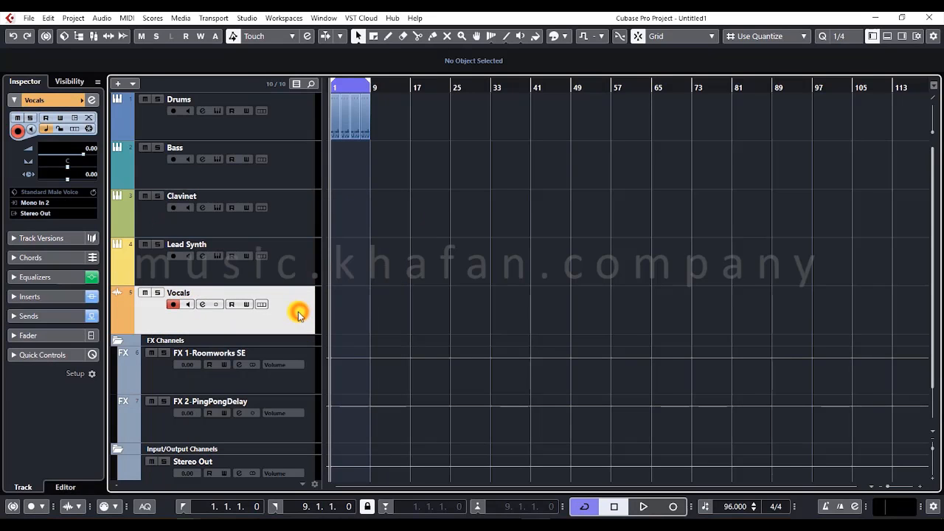
{"action": "left_click", "coordinate": [203, 305]}
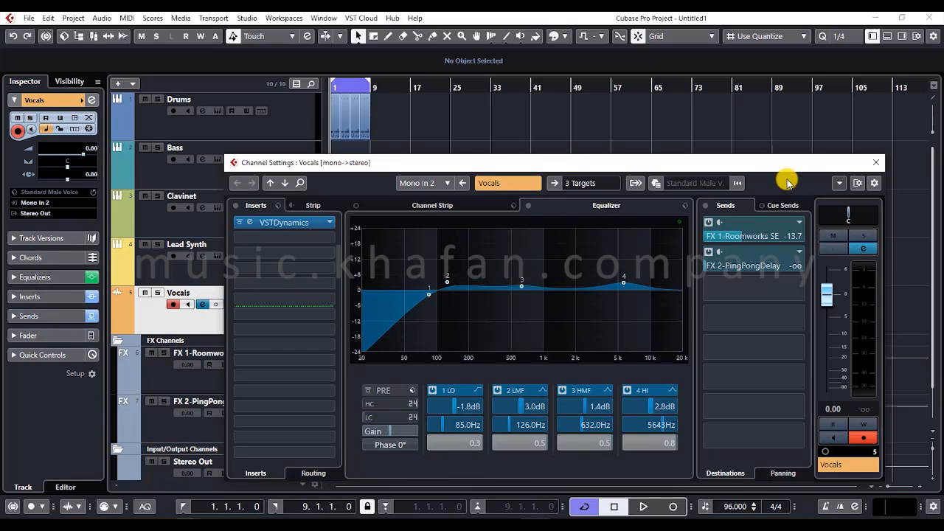
{"action": "left_click", "coordinate": [876, 162]}
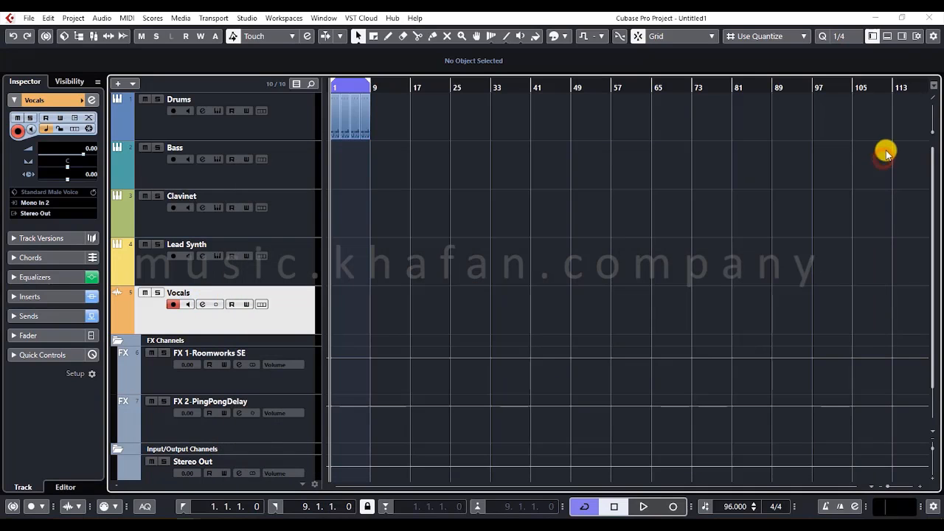
- Close the hip-hop project and return to the Steinberg Hub's project templates
{"action": "left_click", "coordinate": [926, 17]}
{"action": "left_click", "coordinate": [467, 287]}
{"action": "left_click", "coordinate": [389, 20]}
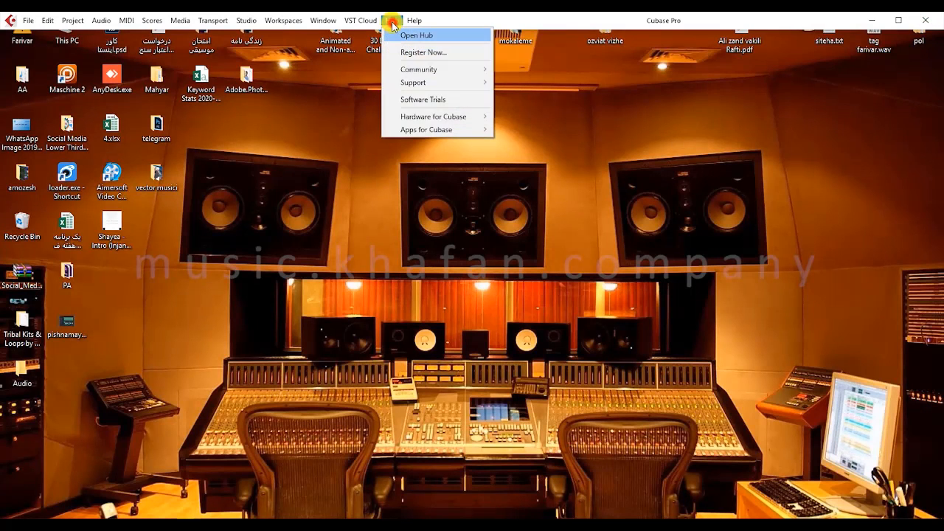
{"action": "left_click", "coordinate": [387, 21]}
{"action": "left_click", "coordinate": [388, 20]}
{"action": "left_click", "coordinate": [410, 34]}
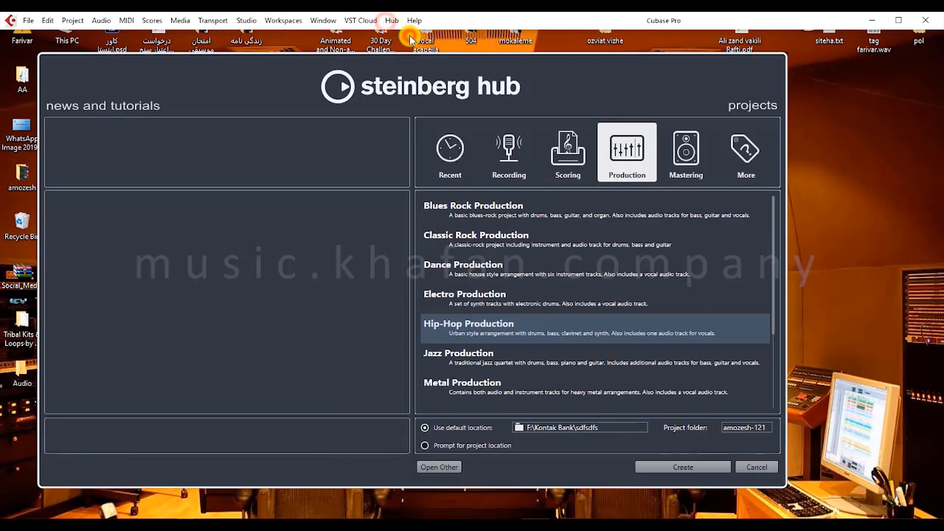
- Browse the scoring templates and create a project from the Big Band Page Layout template
{"action": "left_click", "coordinate": [569, 133]}
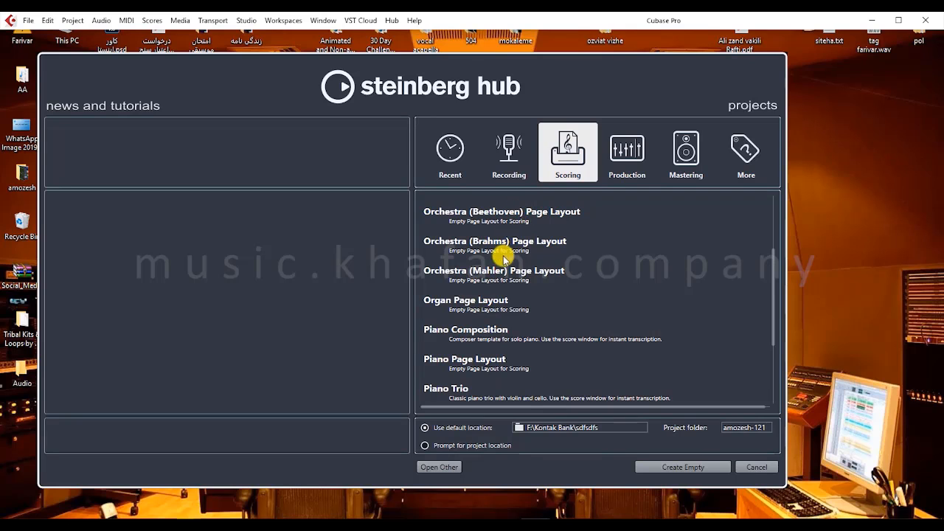
{"action": "scroll", "coordinate": [497, 275], "scroll_direction": "down", "scroll_amount": 4}
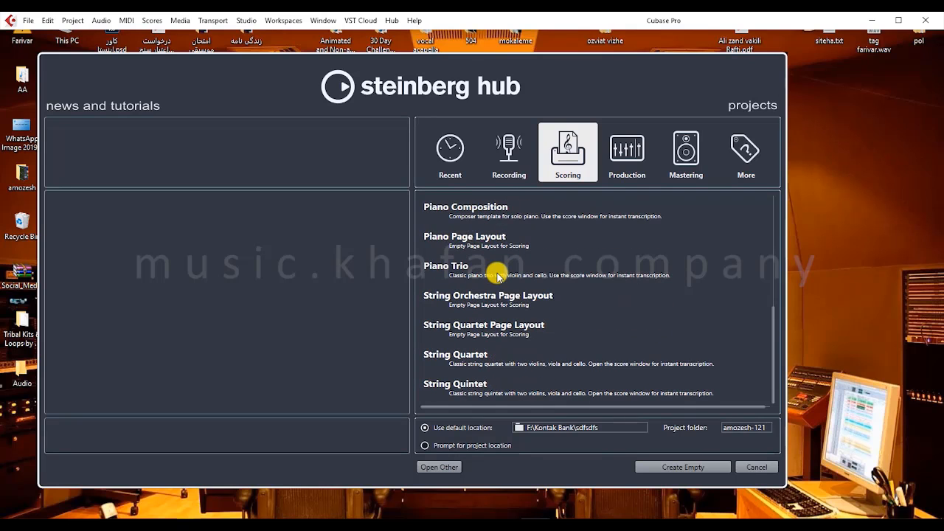
{"action": "scroll", "coordinate": [497, 275], "scroll_direction": "up", "scroll_amount": 2}
{"action": "scroll", "coordinate": [497, 275], "scroll_direction": "up", "scroll_amount": 6}
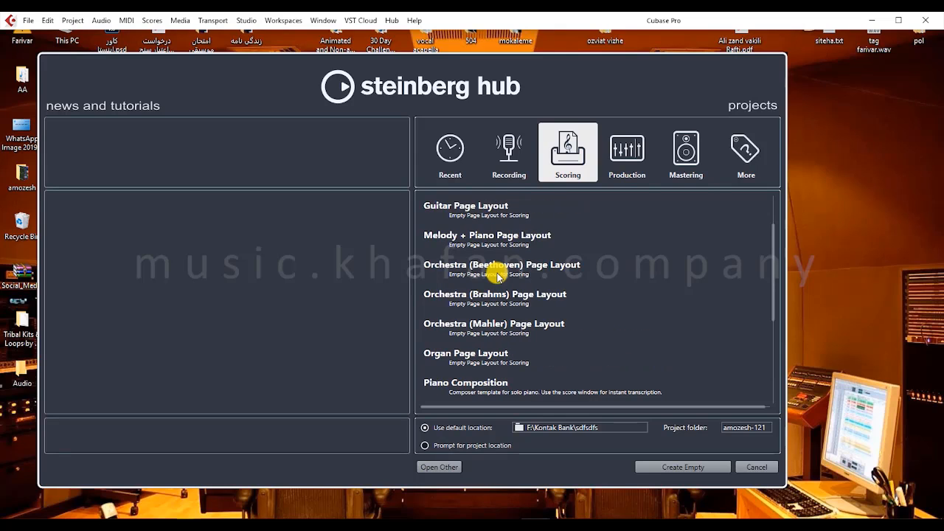
{"action": "left_click", "coordinate": [470, 211]}
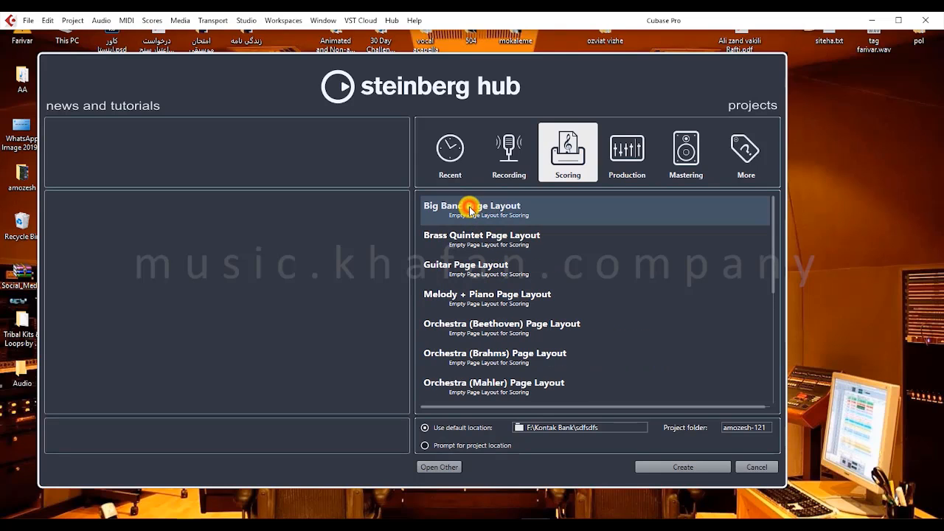
{"action": "left_click", "coordinate": [656, 472]}
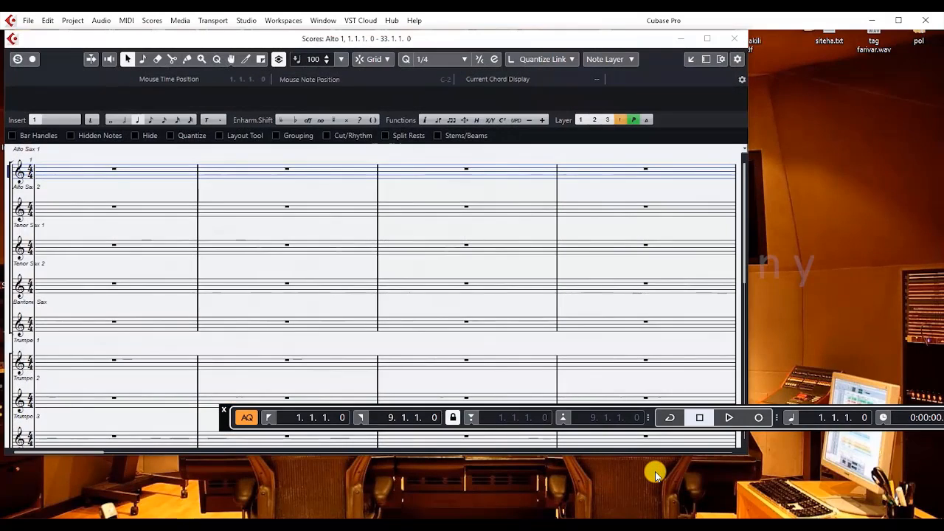
- Place quarter notes in the first three bars of the Alto Sax 1 staff and maximize the score window
{"action": "left_click", "coordinate": [136, 119]}
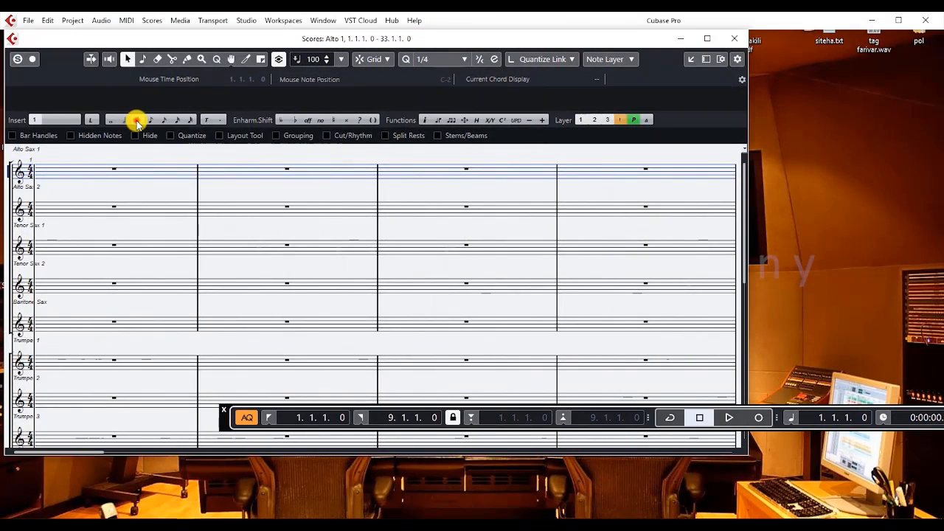
{"action": "left_click", "coordinate": [112, 170]}
{"action": "left_click", "coordinate": [225, 171]}
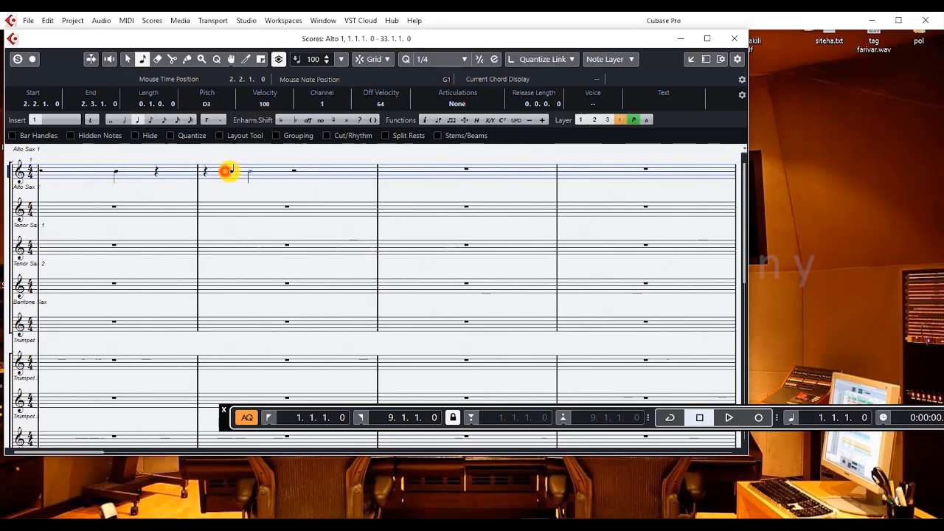
{"action": "left_click", "coordinate": [358, 168]}
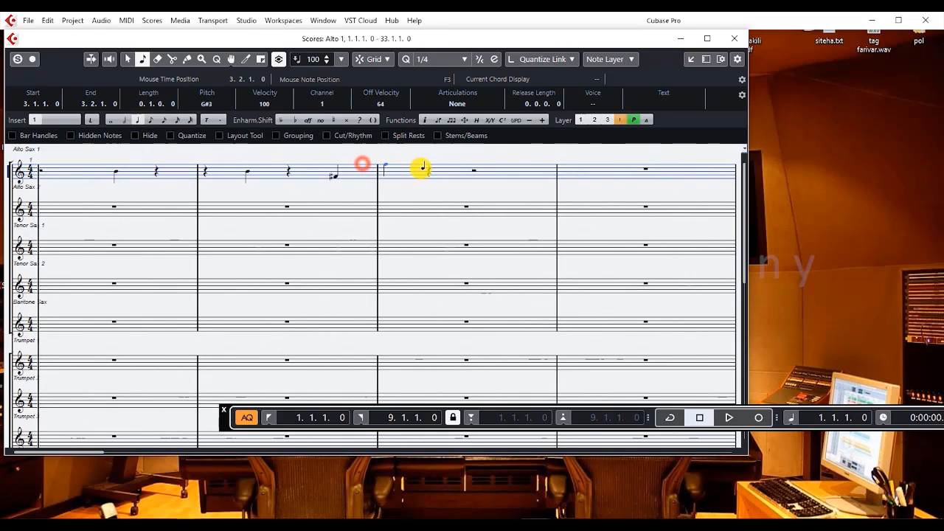
{"action": "left_click", "coordinate": [421, 168]}
{"action": "left_click", "coordinate": [497, 175]}
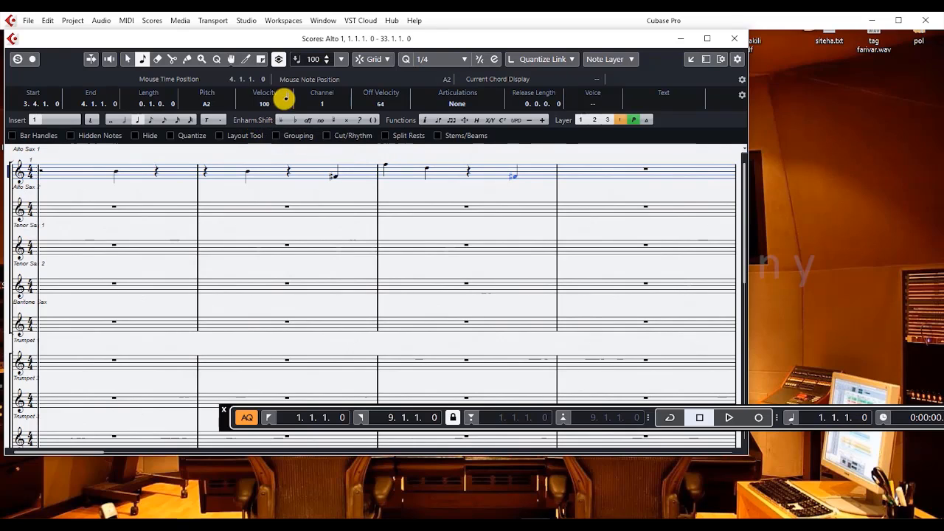
{"action": "double_click", "coordinate": [324, 39]}
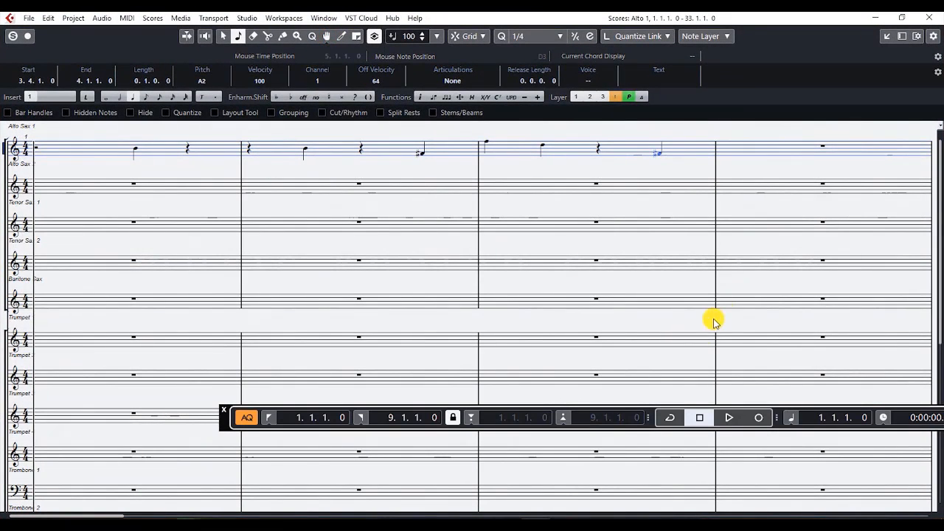
- Close the score editor and the big band project, and return to the Steinberg Hub
{"action": "left_click", "coordinate": [934, 22]}
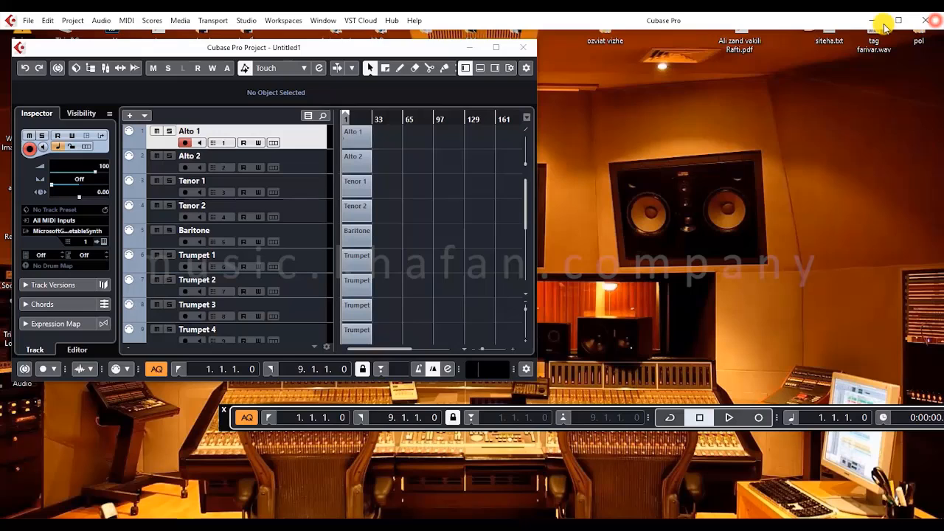
{"action": "left_click", "coordinate": [522, 47]}
{"action": "left_click", "coordinate": [474, 289]}
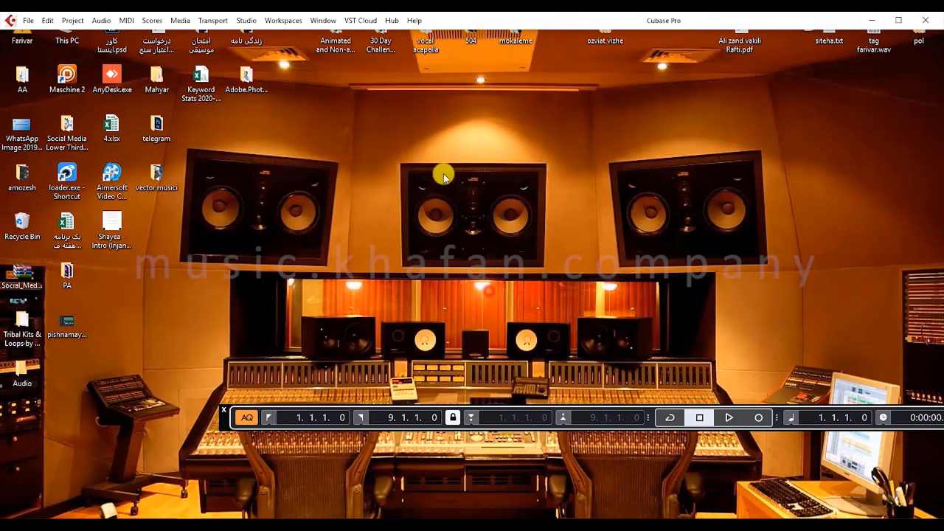
{"action": "left_click", "coordinate": [392, 20]}
{"action": "left_click", "coordinate": [396, 35]}
- Look through the scoring templates, from the string and piano layouts up to the guitar, brass quintet and big band ones
{"action": "scroll", "coordinate": [589, 302], "scroll_direction": "down", "scroll_amount": 8}
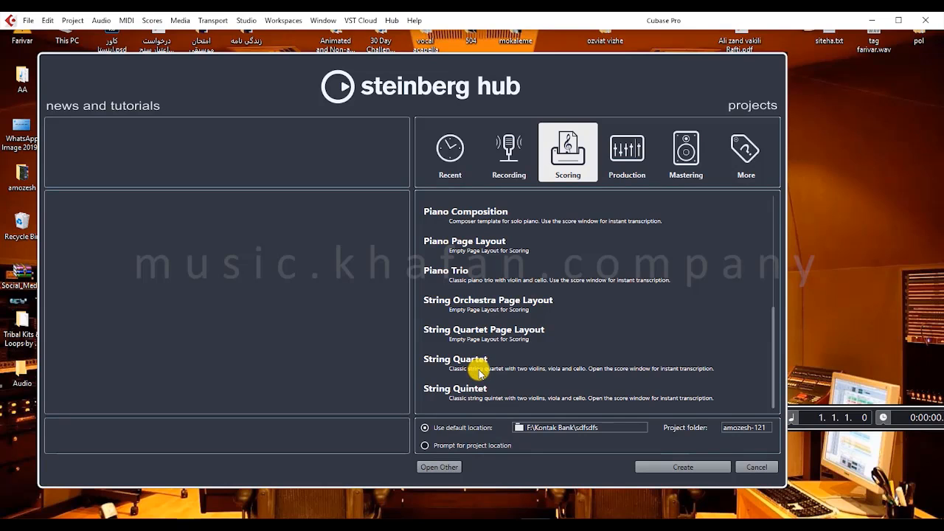
{"action": "scroll", "coordinate": [479, 373], "scroll_direction": "up", "scroll_amount": 5}
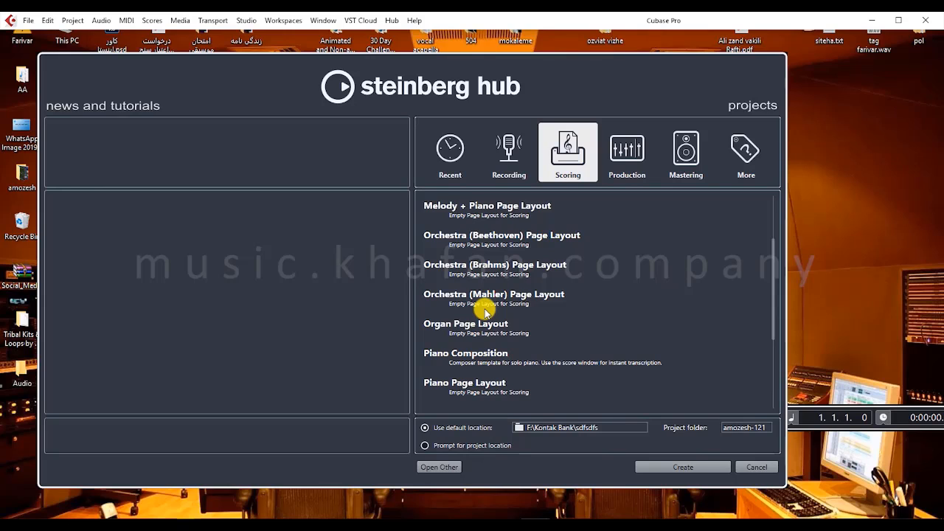
{"action": "scroll", "coordinate": [484, 312], "scroll_direction": "up", "scroll_amount": 3}
{"action": "left_click", "coordinate": [472, 304]}
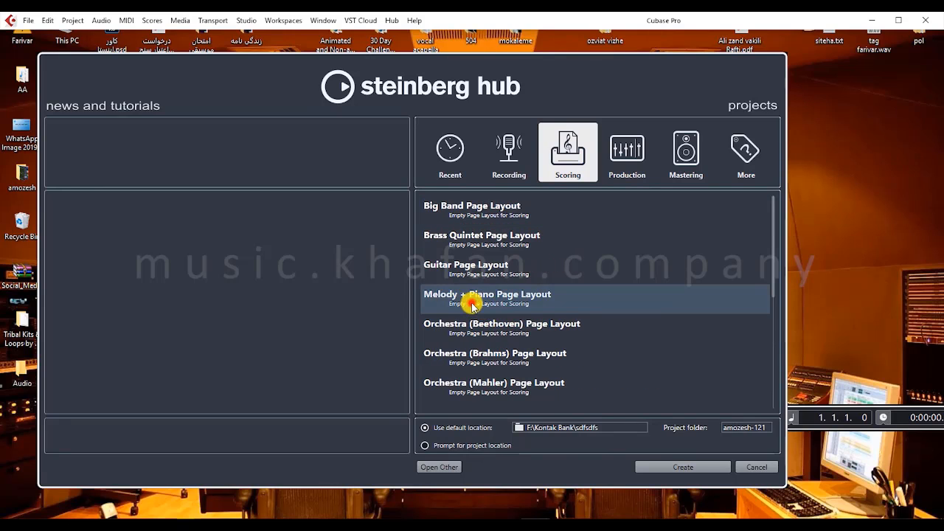
{"action": "left_click", "coordinate": [469, 264]}
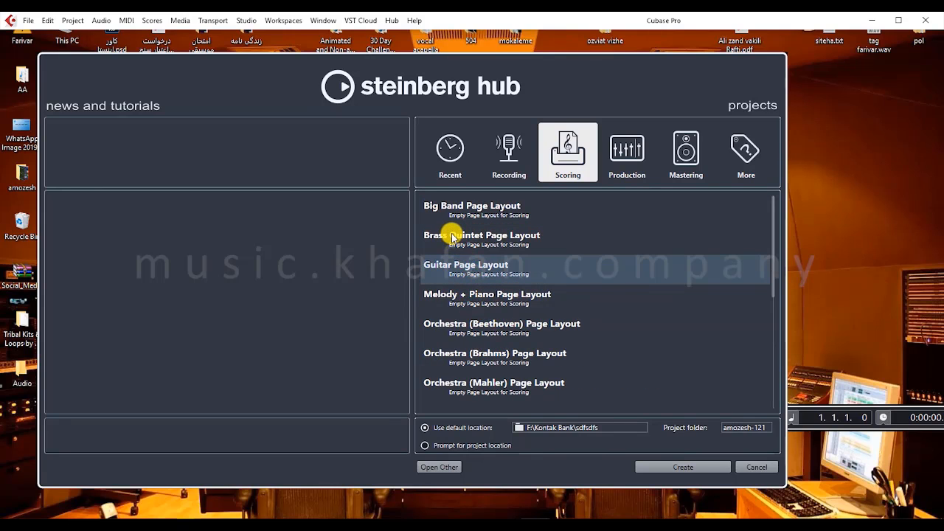
{"action": "left_click", "coordinate": [453, 236]}
{"action": "left_click", "coordinate": [453, 212]}
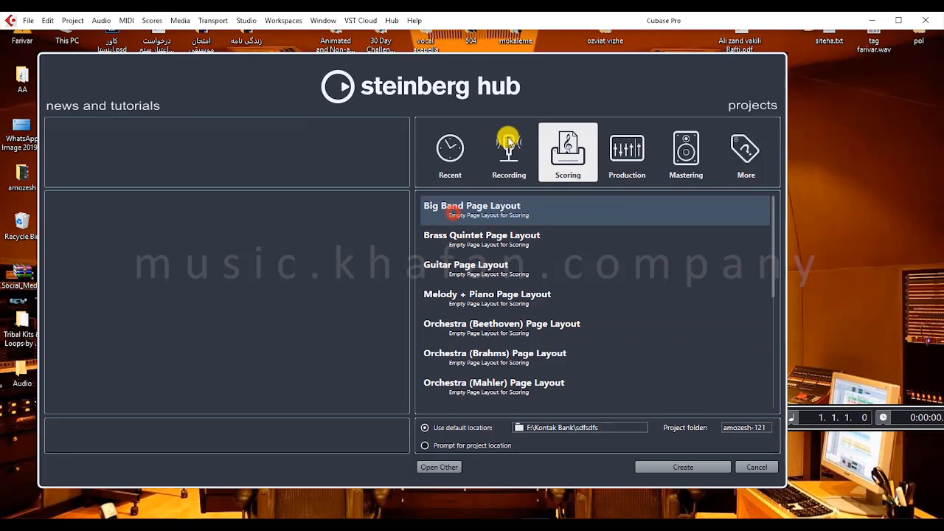
- Review the recording templates, including Piano + Vocal, and the templates in the More category
{"action": "left_click", "coordinate": [508, 143]}
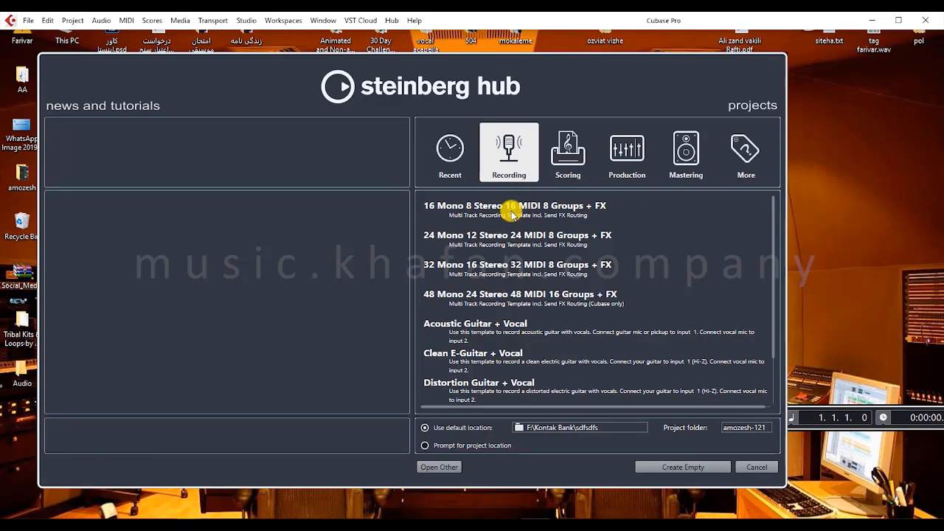
{"action": "scroll", "coordinate": [480, 268], "scroll_direction": "down", "scroll_amount": 2}
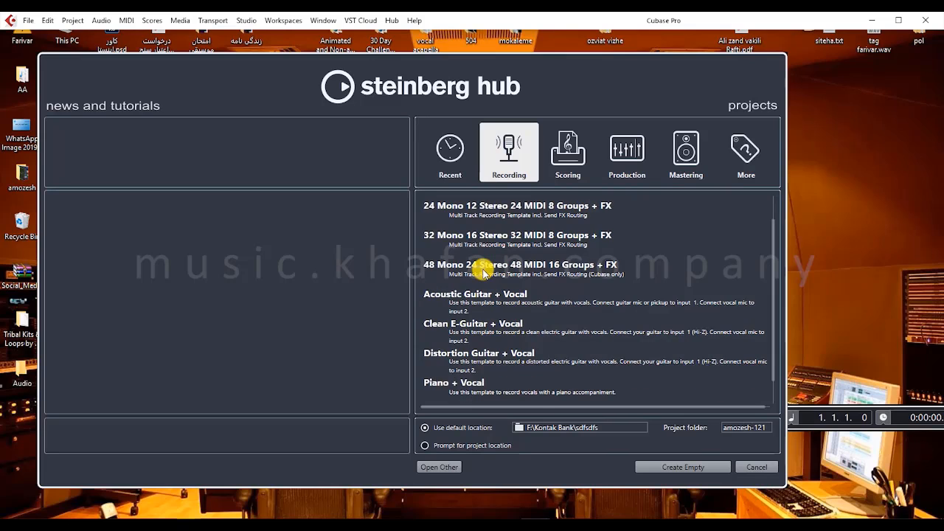
{"action": "left_click", "coordinate": [453, 364]}
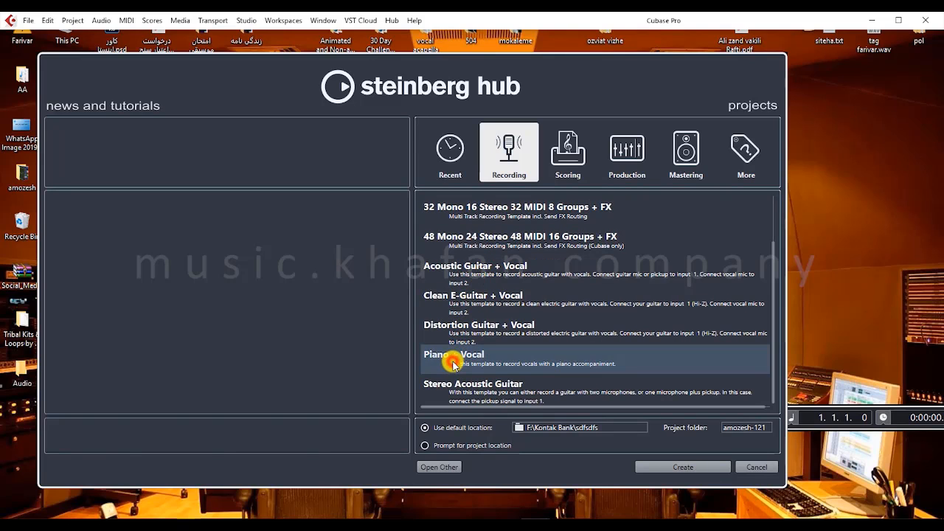
{"action": "scroll", "coordinate": [452, 363], "scroll_direction": "up", "scroll_amount": 2}
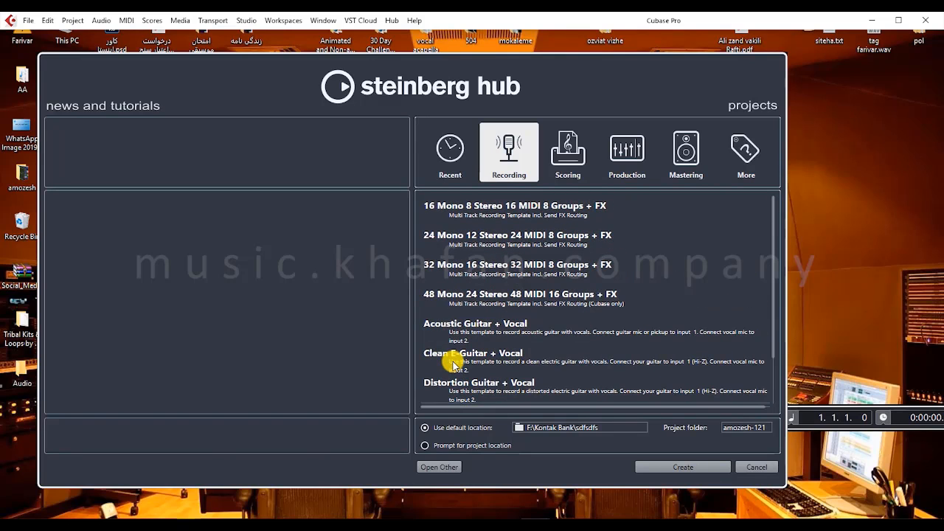
{"action": "left_click", "coordinate": [730, 155]}
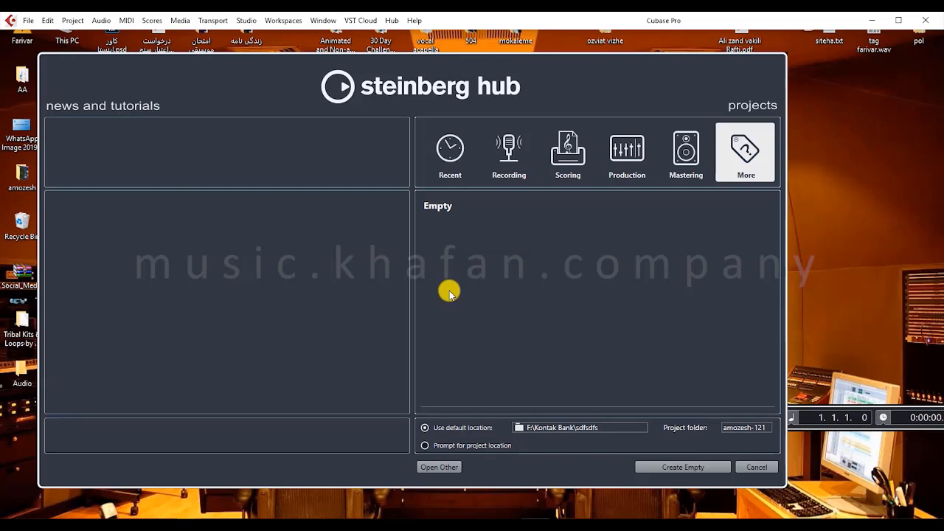
- Create a project from the recording template 24 Mono 12 Stereo 24 MIDI 8 Groups + FX
{"action": "left_click", "coordinate": [518, 174]}
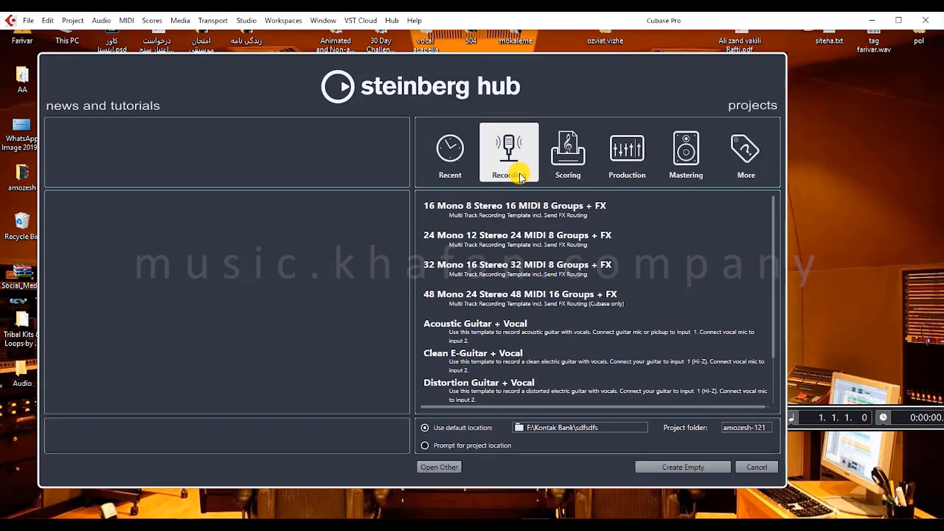
{"action": "left_click", "coordinate": [434, 237]}
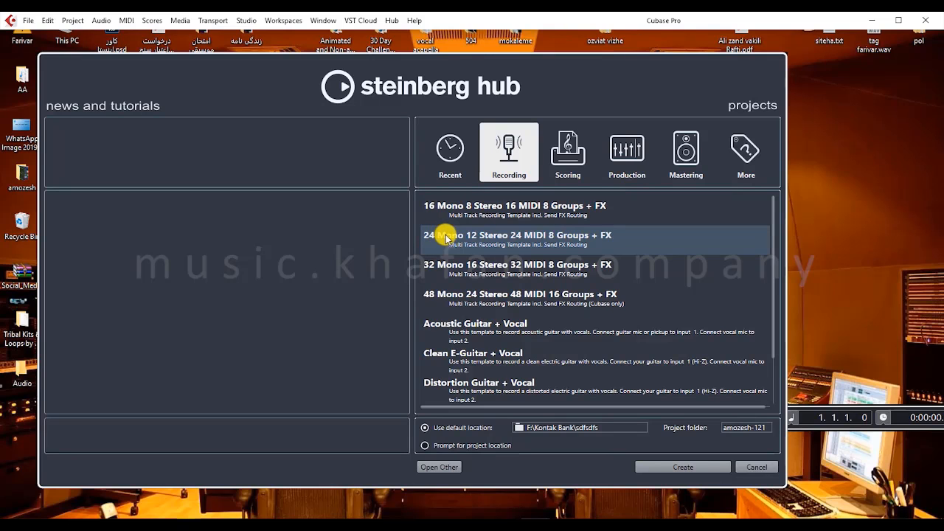
{"action": "double_click", "coordinate": [539, 238]}
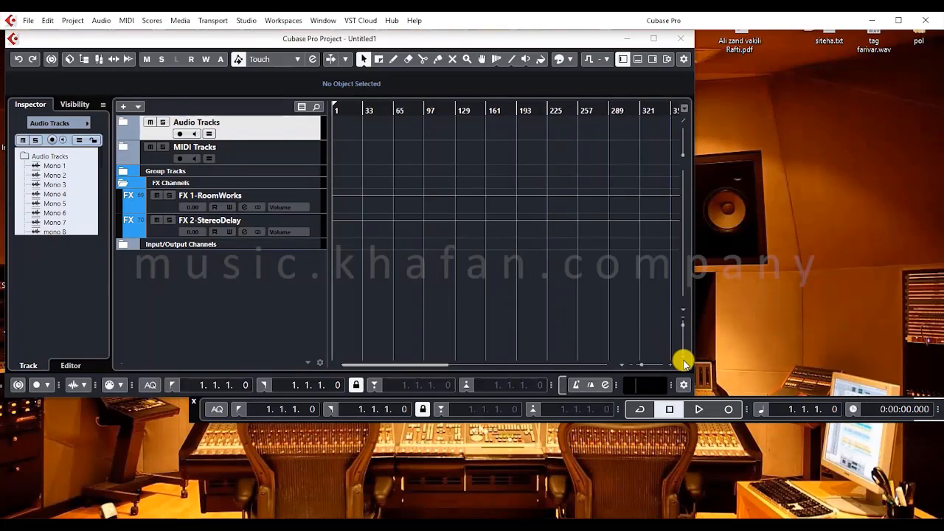
- Maximize the project window, expand the Audio Tracks folder and select the Mono 1 track
{"action": "left_click", "coordinate": [684, 363]}
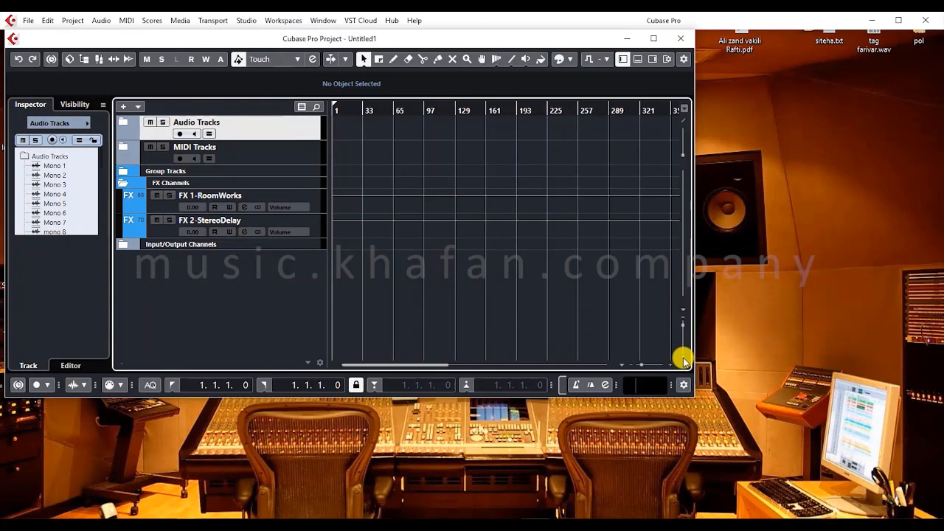
{"action": "left_click", "coordinate": [653, 38]}
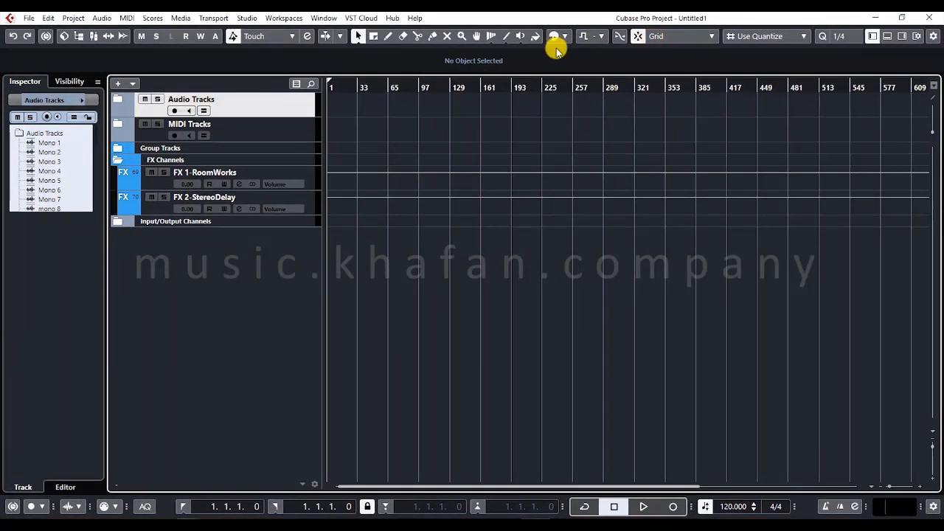
{"action": "left_click", "coordinate": [117, 96]}
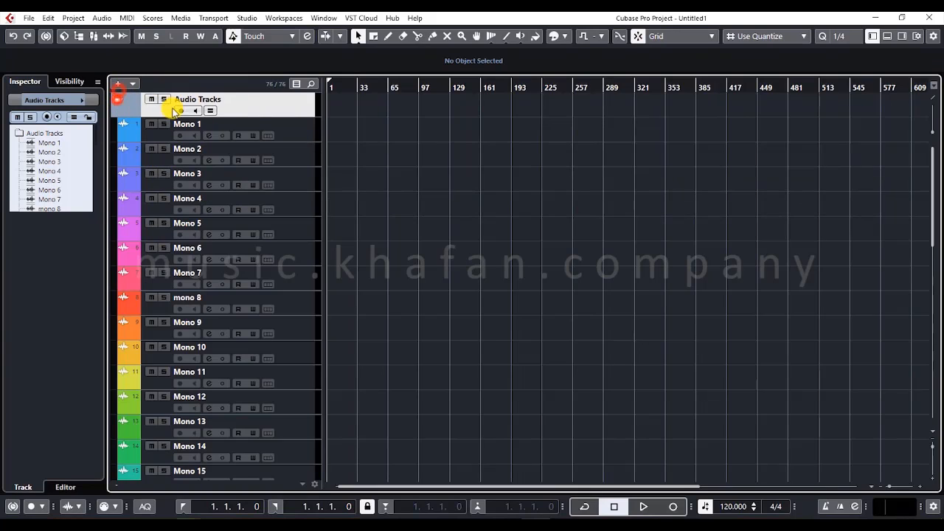
{"action": "left_click", "coordinate": [290, 130]}
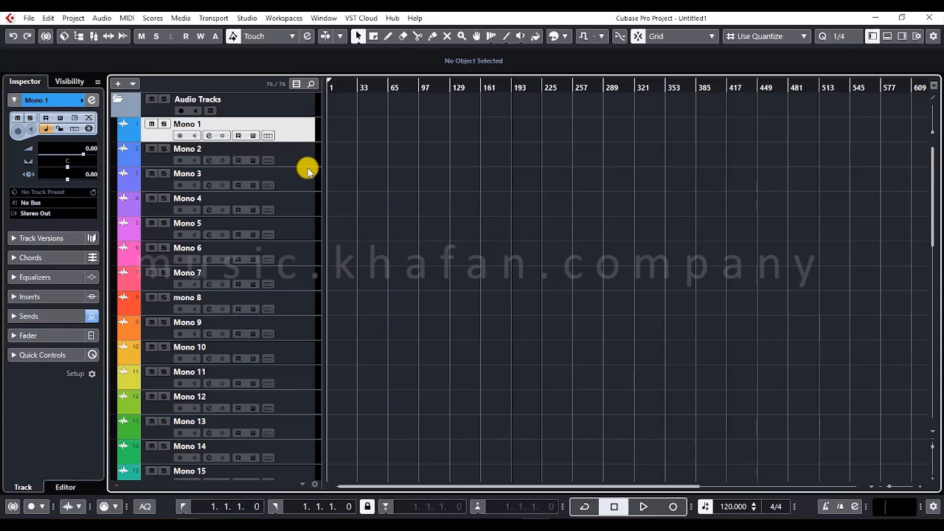
- Restore the project window to a smaller size and open the desktop's AA folder alongside it in File Explorer
{"action": "left_click_drag", "start_coordinate": [454, 22], "coordinate": [542, 35]}
{"action": "double_click", "coordinate": [26, 85]}
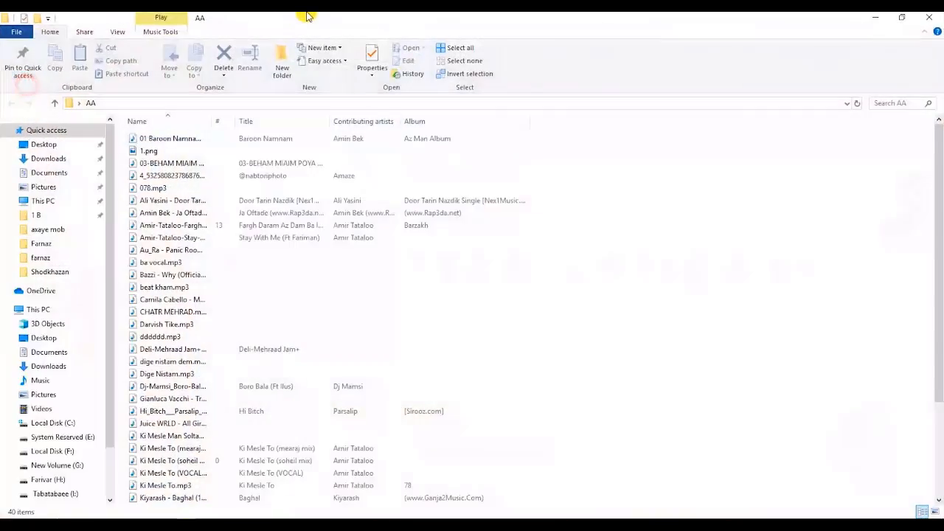
{"action": "left_click_drag", "start_coordinate": [301, 10], "coordinate": [849, 127]}
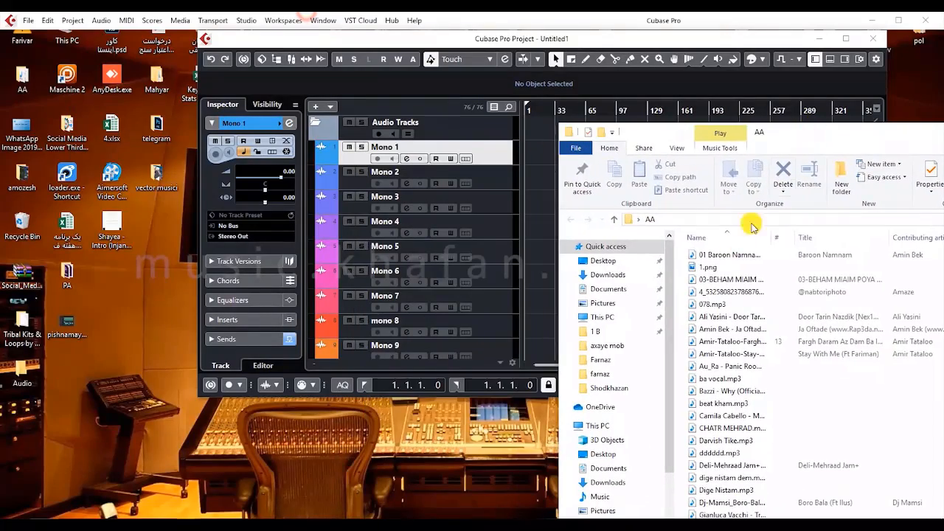
- Import the 03-BEHAM MIAIM audio file below Mono 1, copying it to the working directory and converting it to 44.100 kHz and 24 bit
{"action": "left_click_drag", "start_coordinate": [721, 279], "coordinate": [383, 166]}
{"action": "left_click", "coordinate": [361, 219]}
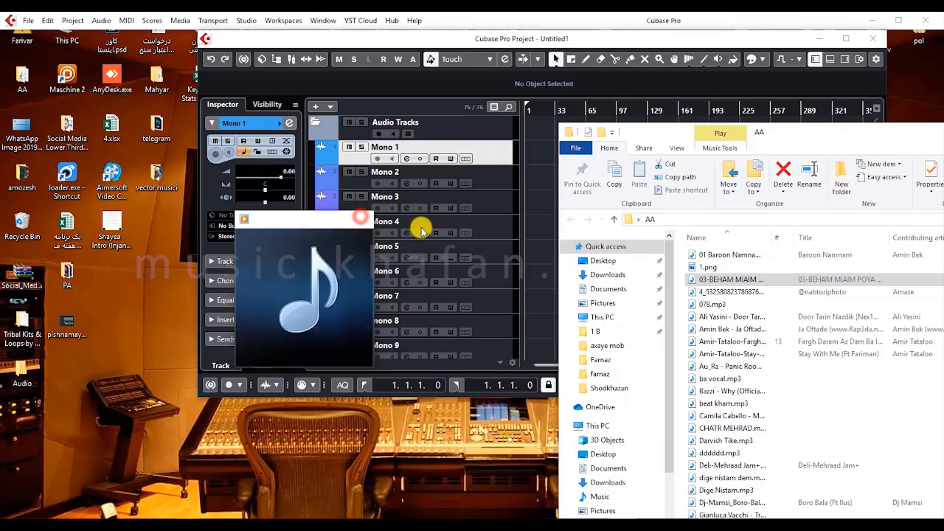
{"action": "left_click_drag", "start_coordinate": [678, 279], "coordinate": [376, 184]}
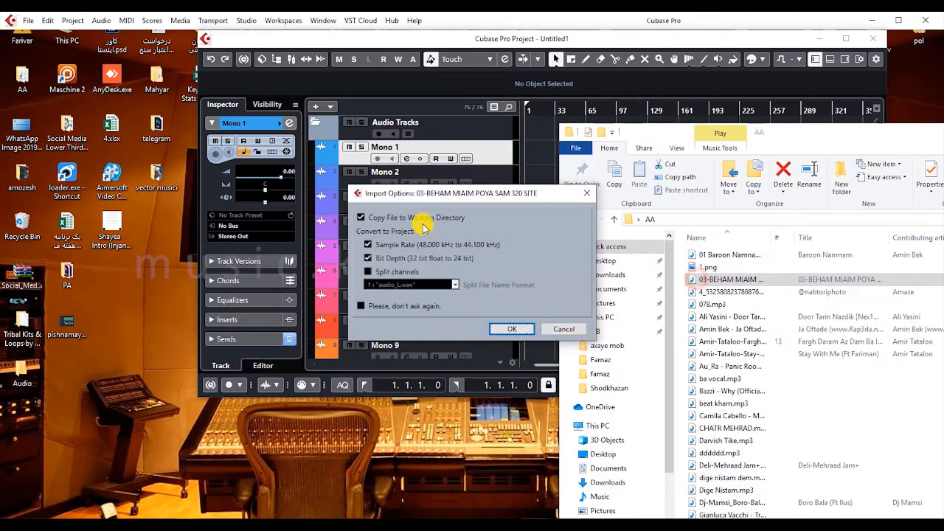
{"action": "left_click", "coordinate": [509, 327]}
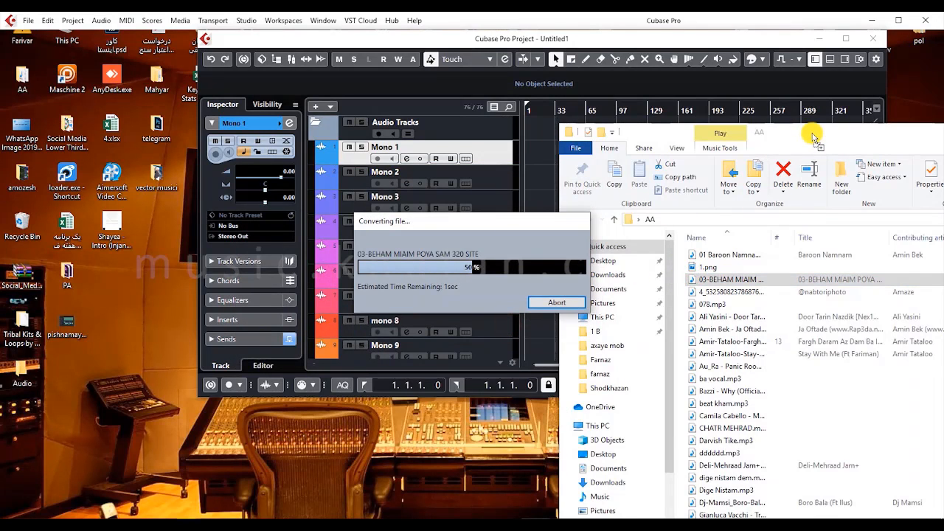
{"action": "left_click_drag", "start_coordinate": [905, 133], "coordinate": [605, 188]}
{"action": "left_click", "coordinate": [694, 189]}
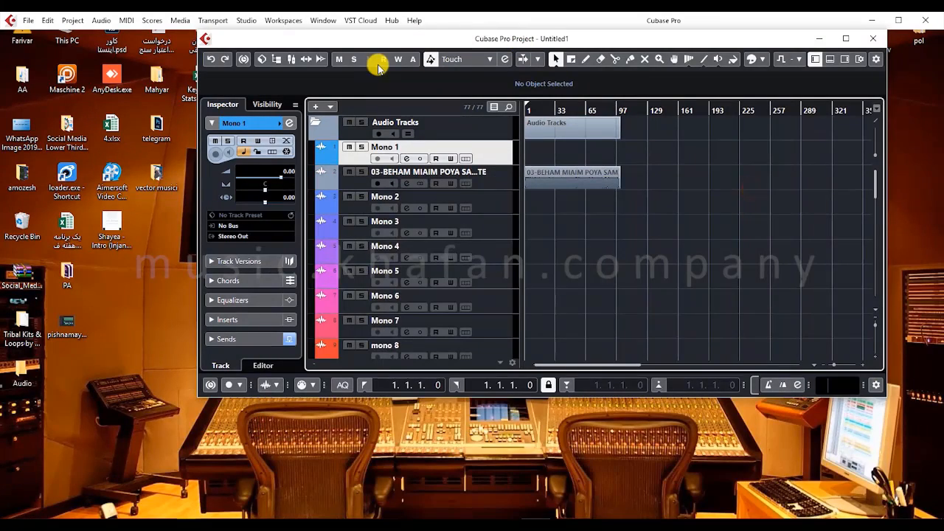
- Maximize the project window, increase the height of the imported 03-BEHAM MIAIM track and enlarge its waveform in the timeline
{"action": "scroll", "coordinate": [378, 64], "scroll_direction": "down", "scroll_amount": 10}
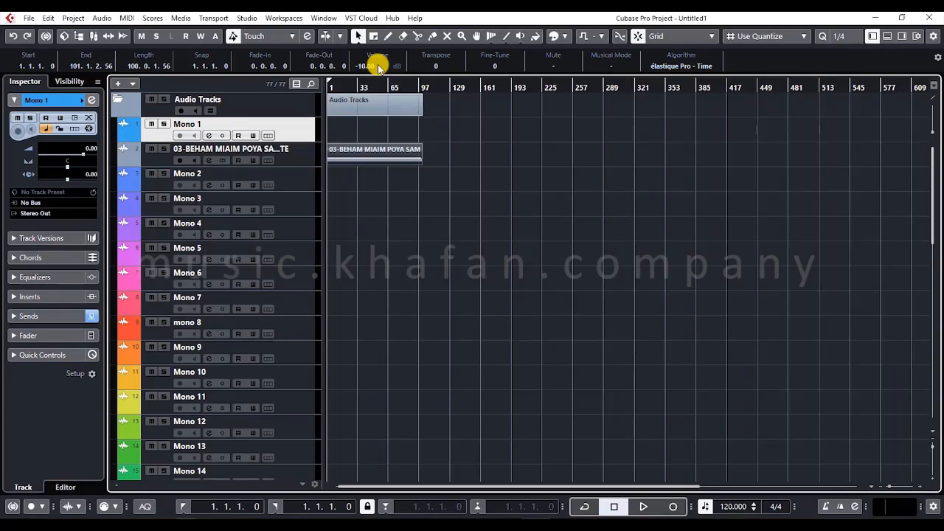
{"action": "left_click", "coordinate": [304, 168]}
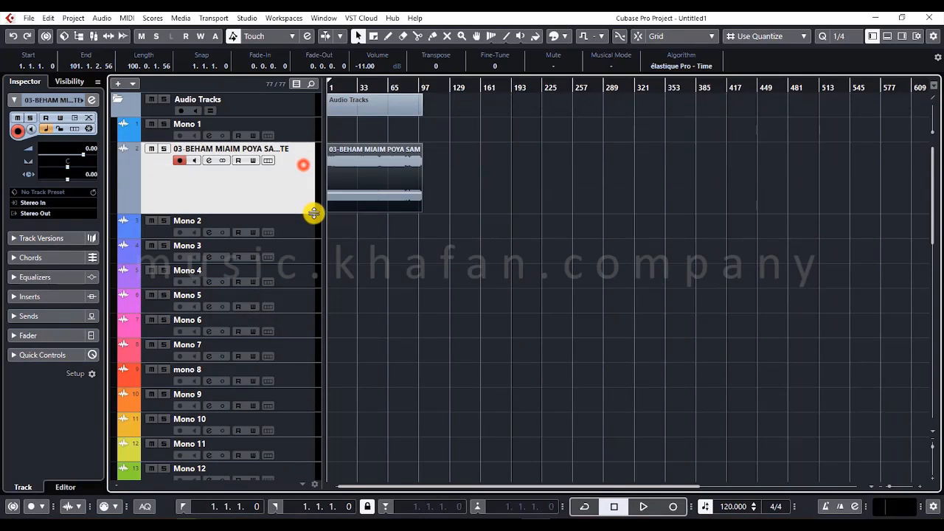
{"action": "left_click", "coordinate": [555, 197]}
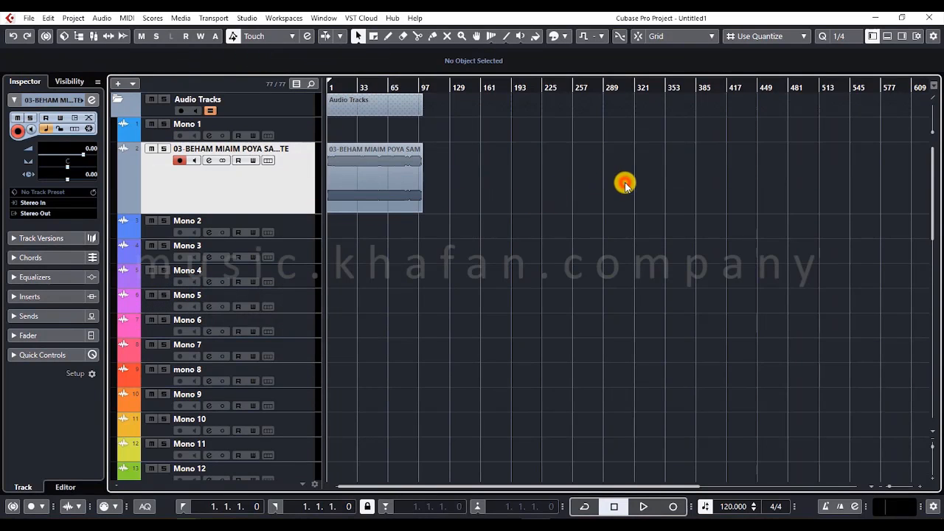
{"action": "key", "text": "h"}
{"action": "key", "text": "h"}
{"action": "key", "text": "h"}
{"action": "key", "text": "h"}
{"action": "key", "text": "h"}
{"action": "key", "text": "h"}
{"action": "key", "text": "h"}
{"action": "key", "text": "h"}
{"action": "key", "text": "h"}
{"action": "key", "text": "h"}
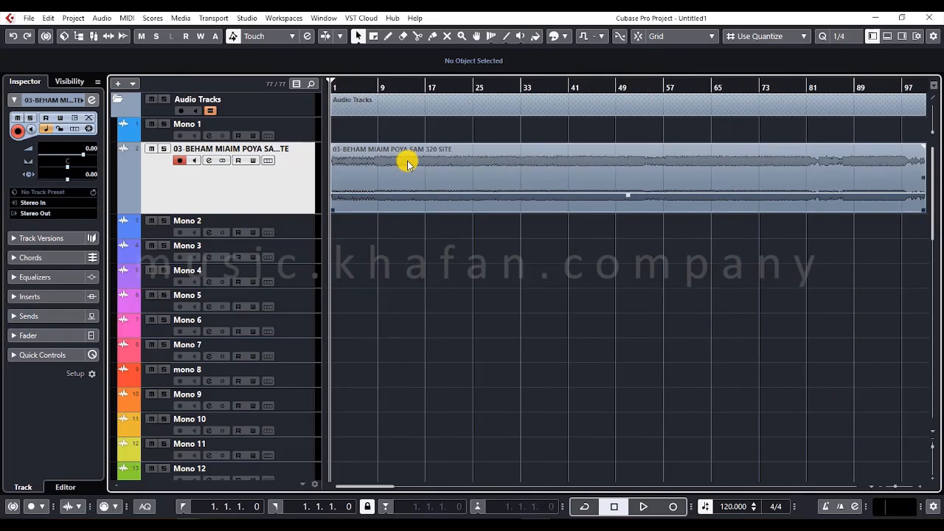
{"action": "left_click", "coordinate": [408, 162]}
{"action": "key", "text": "g"}
{"action": "key", "text": "g"}
{"action": "key", "text": "g"}
{"action": "key", "text": "g"}
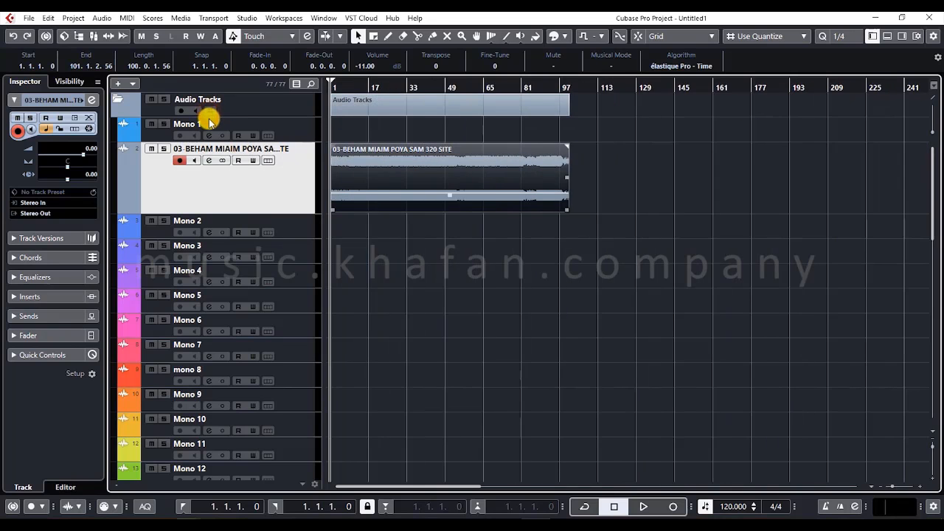
{"action": "key", "text": "h"}
{"action": "key", "text": "h"}
{"action": "key", "text": "h"}
{"action": "key", "text": "h"}
- Open the channel settings of the 03-BEHAM MIAIM track and play the song to check its stereo level meter
{"action": "left_click", "coordinate": [208, 160]}
{"action": "left_click", "coordinate": [479, 157]}
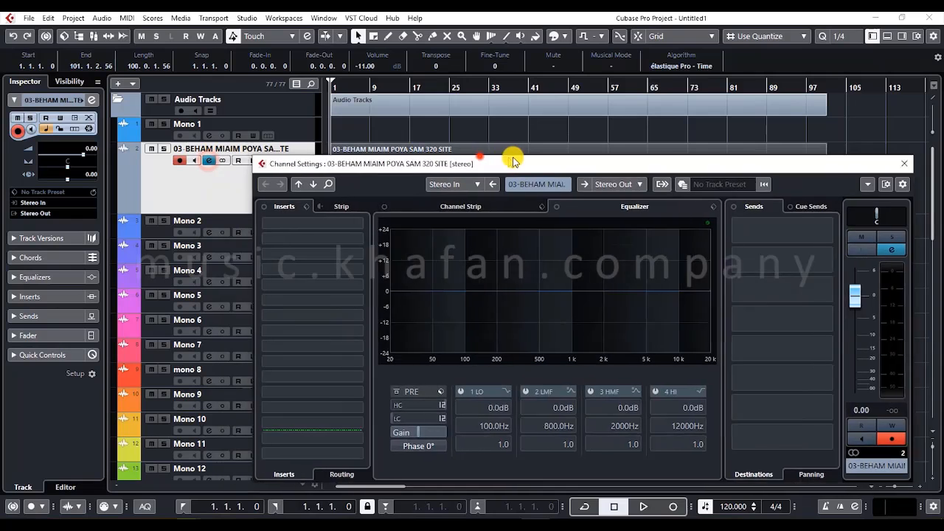
{"action": "left_click_drag", "start_coordinate": [513, 162], "coordinate": [472, 141]}
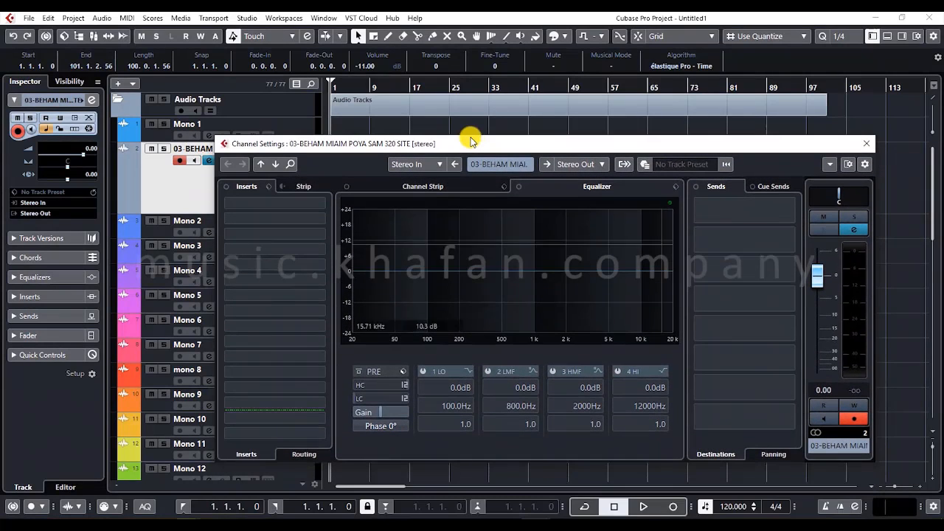
{"action": "key", "text": "space"}
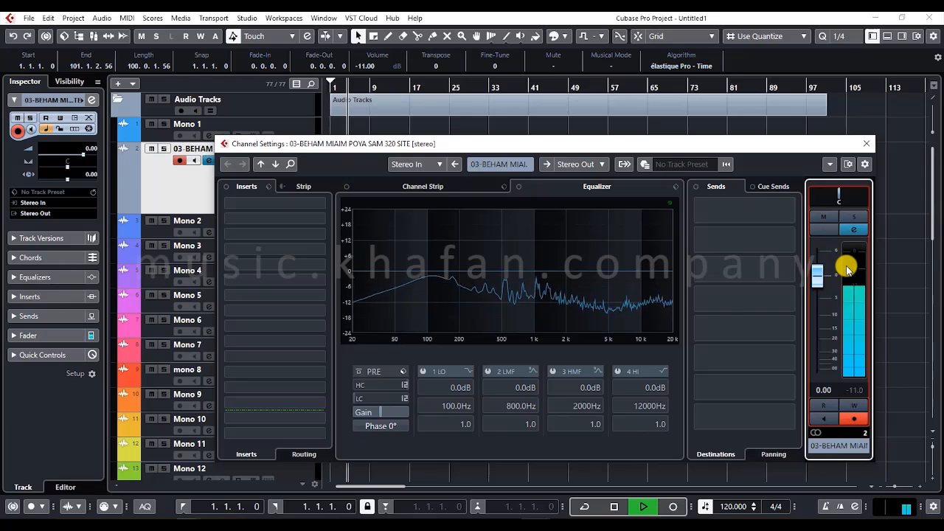
{"action": "key", "text": "space"}
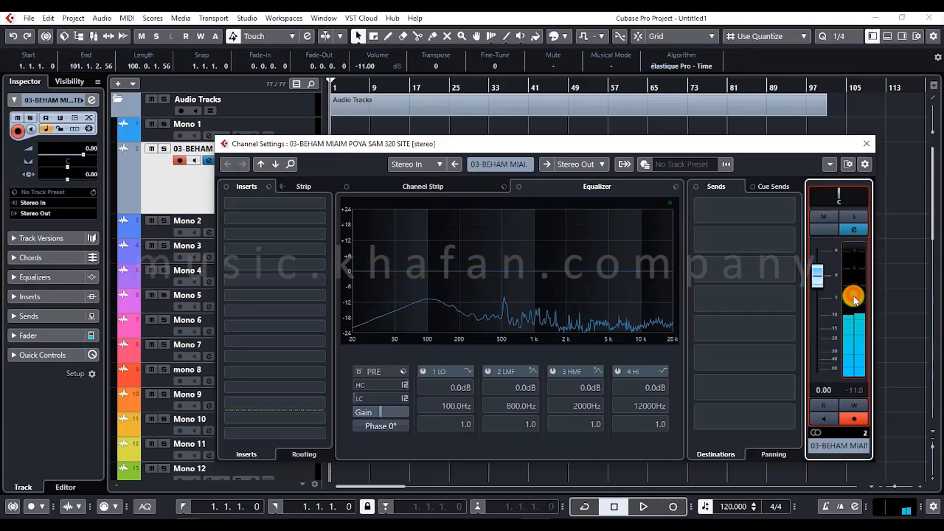
- Load the S1 Imager Stereo plug-in into the track's first insert slot and move its window over the channel settings
{"action": "left_click", "coordinate": [283, 205]}
{"action": "type", "text": "s"}
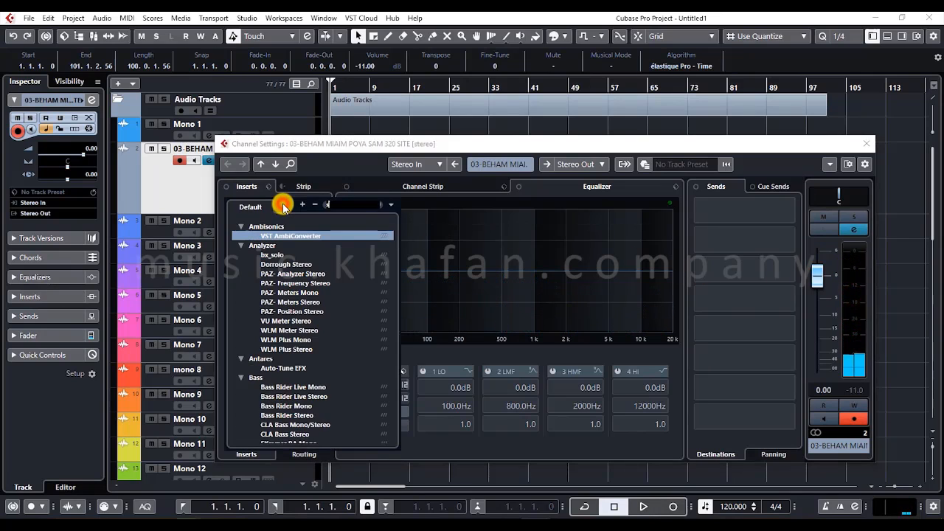
{"action": "type", "text": "1"}
{"action": "left_click", "coordinate": [286, 301]}
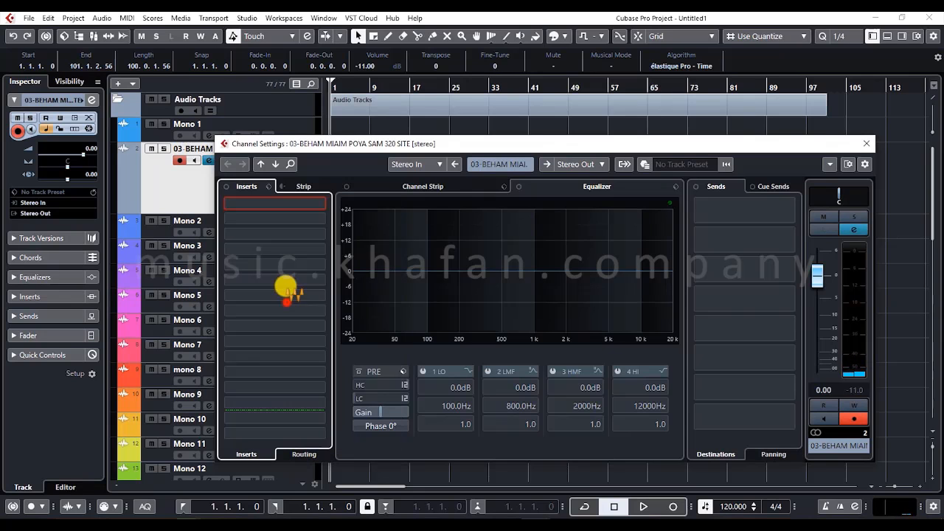
{"action": "left_click_drag", "start_coordinate": [362, 196], "coordinate": [569, 196]}
- Set the S1 Imager's Width to 0.00 and audition the track while comparing the left and right meters
{"action": "left_click_drag", "start_coordinate": [444, 290], "coordinate": [427, 430]}
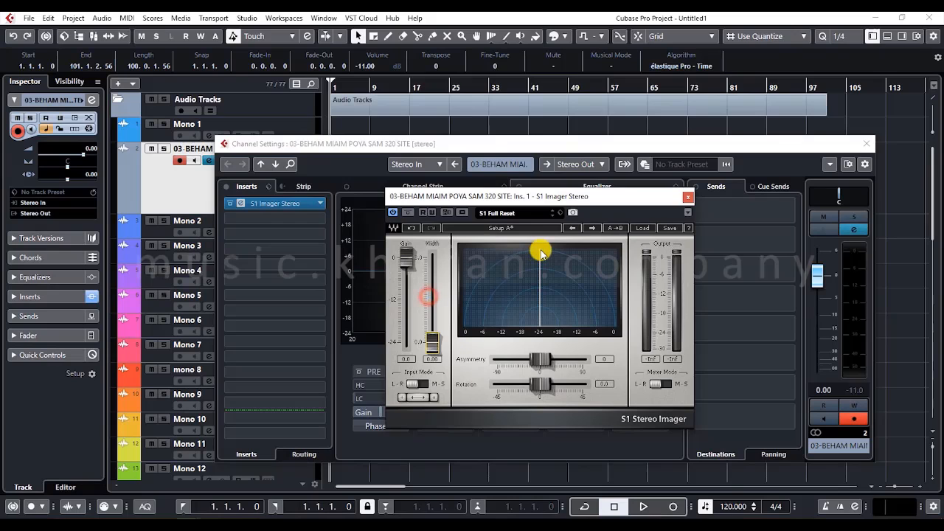
{"action": "key", "text": "space"}
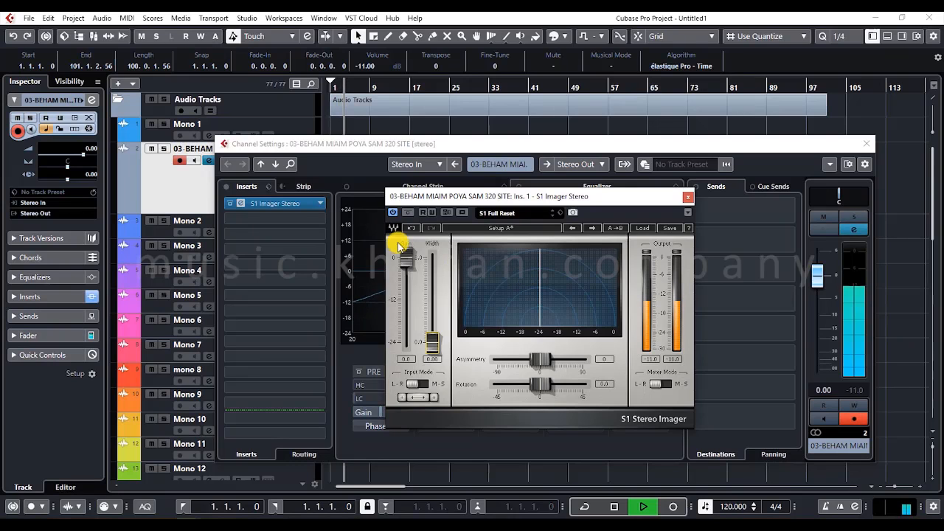
{"action": "key", "text": "space"}
- Remove the S1 Imager insert, close the channel settings and remove the 03-BEHAM MIAIM track from the project
{"action": "left_click_drag", "start_coordinate": [274, 207], "coordinate": [120, 209]}
{"action": "left_click", "coordinate": [868, 143]}
{"action": "right_click", "coordinate": [201, 175]}
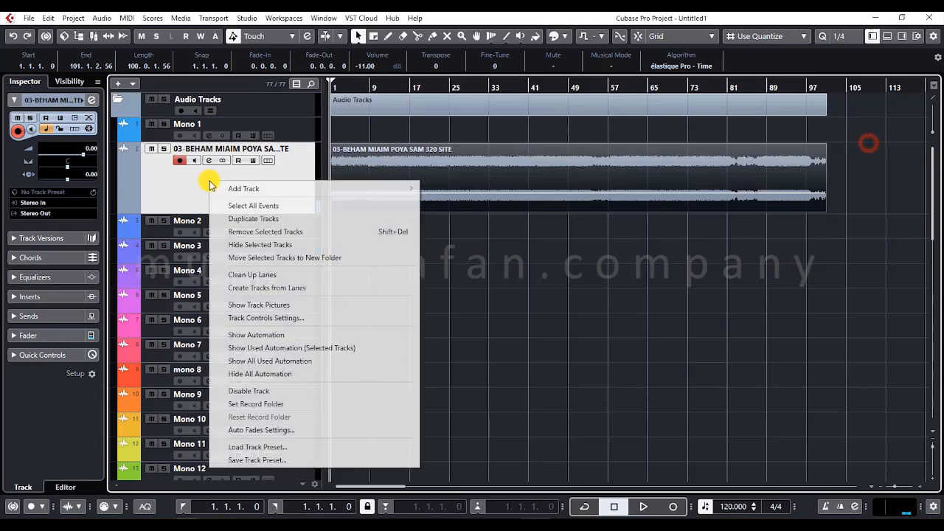
{"action": "left_click", "coordinate": [245, 235]}
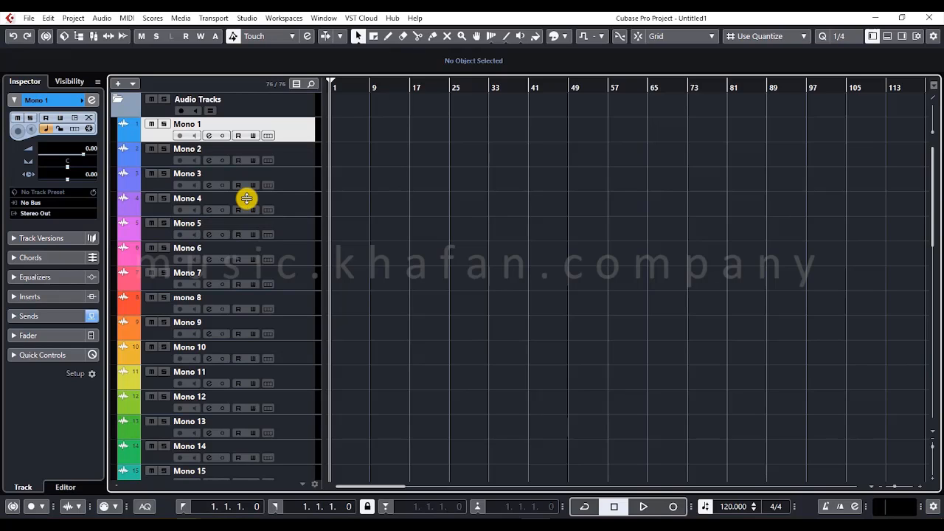
- Expand the MIDI Tracks folder below the Stereo tracks to show its individual tracks
{"action": "scroll", "coordinate": [246, 197], "scroll_direction": "down", "scroll_amount": 5}
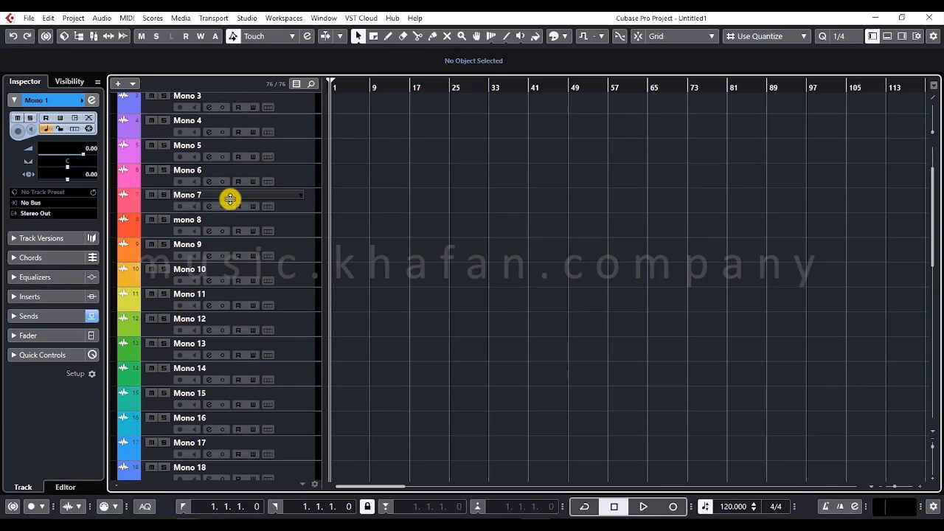
{"action": "scroll", "coordinate": [204, 203], "scroll_direction": "down", "scroll_amount": 10}
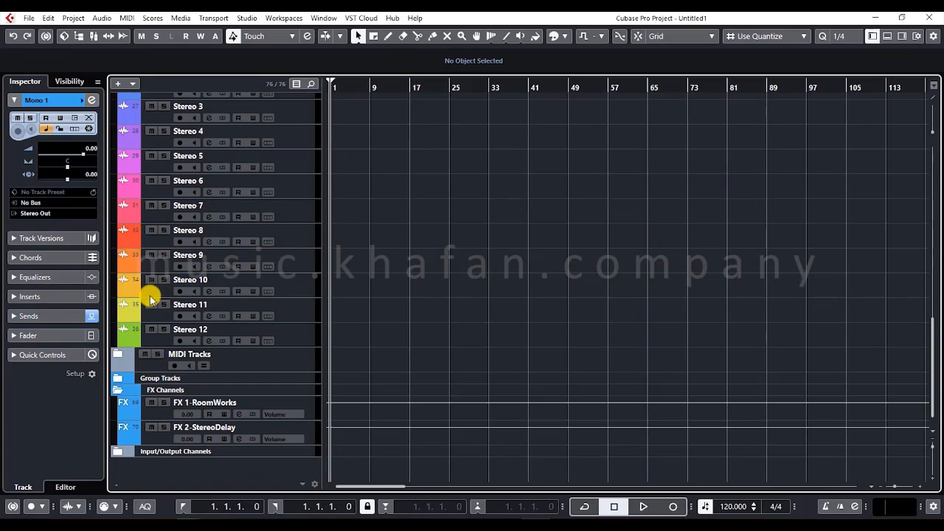
{"action": "left_click", "coordinate": [117, 354]}
{"action": "scroll", "coordinate": [122, 354], "scroll_direction": "down", "scroll_amount": 3}
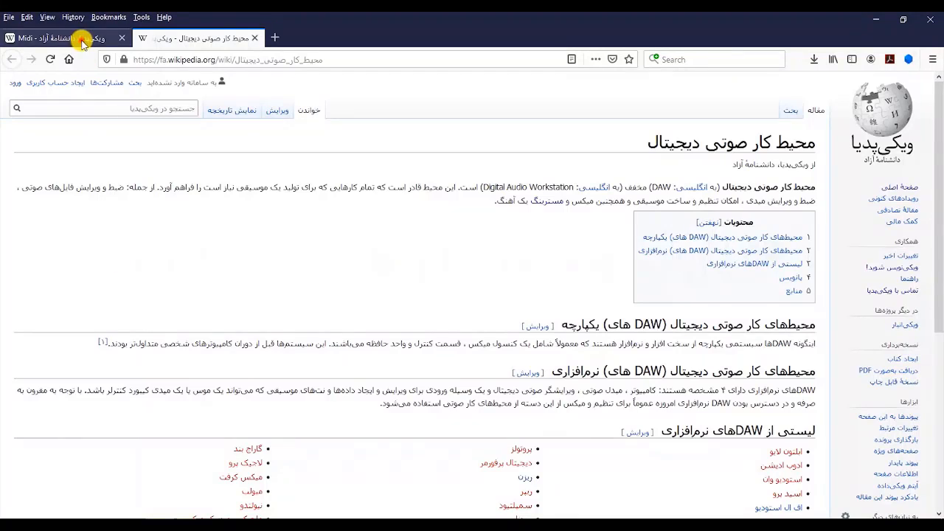
- Switch to the Wikipedia Midi article in Firefox and highlight each word of Musical Instrument Digital Interface
{"action": "left_click", "coordinate": [81, 39]}
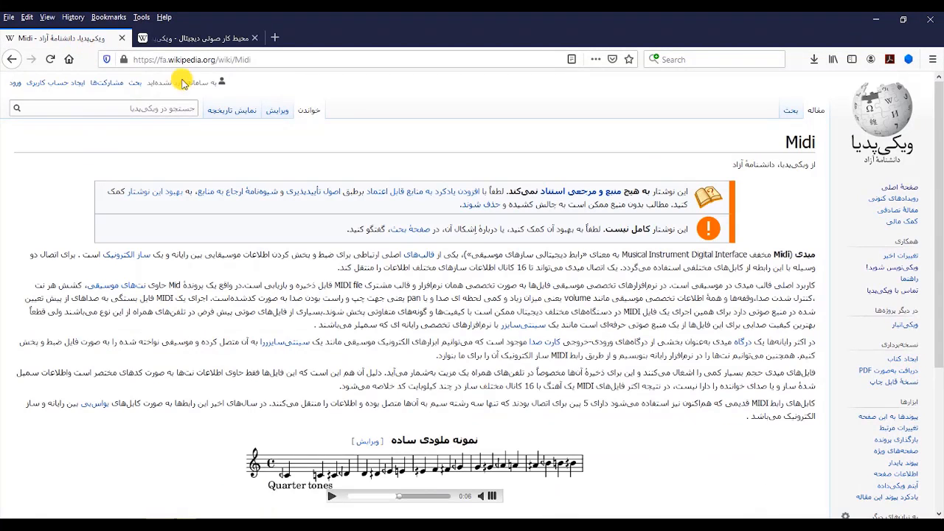
{"action": "double_click", "coordinate": [639, 256]}
{"action": "double_click", "coordinate": [665, 257]}
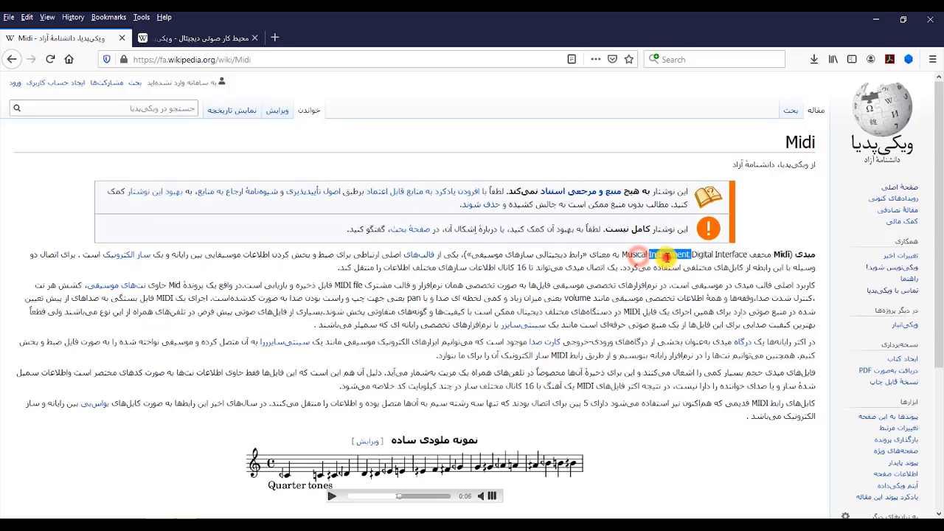
{"action": "double_click", "coordinate": [702, 257]}
{"action": "left_click", "coordinate": [729, 258]}
{"action": "double_click", "coordinate": [730, 257]}
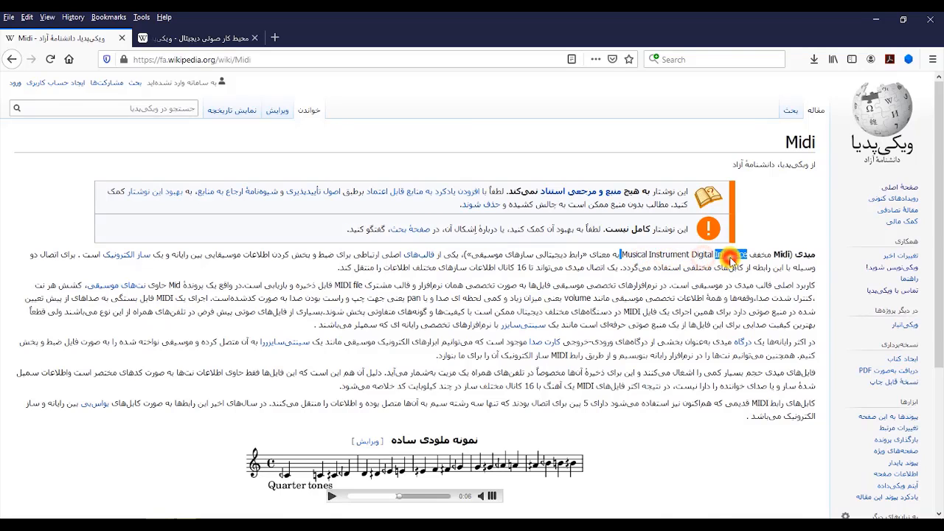
{"action": "double_click", "coordinate": [632, 256]}
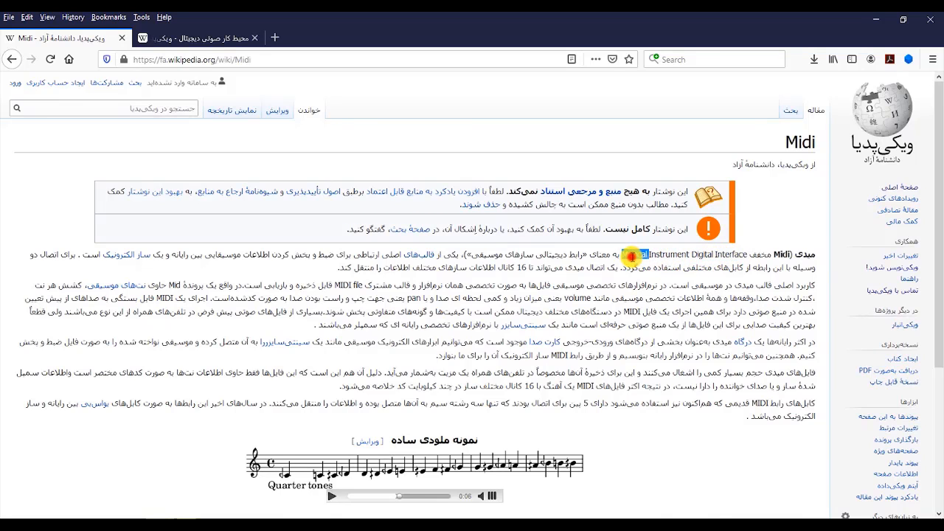
{"action": "double_click", "coordinate": [668, 254]}
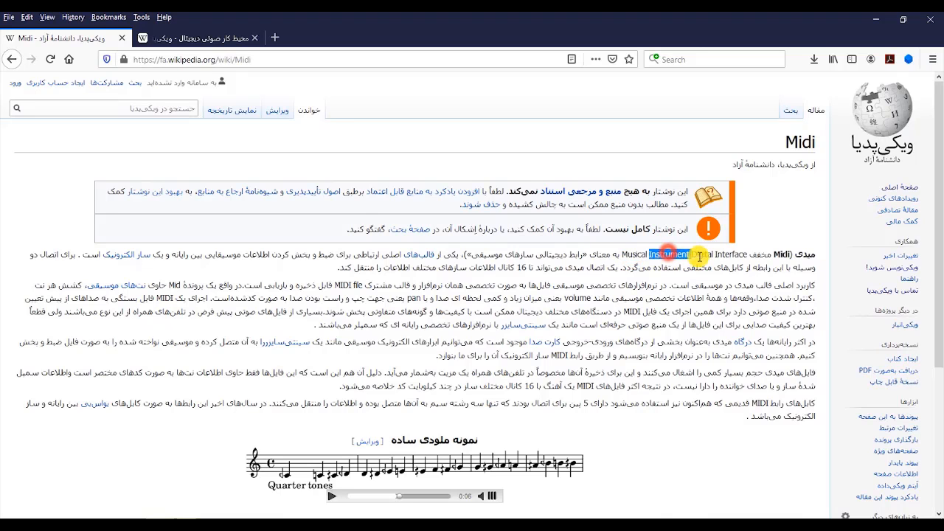
{"action": "double_click", "coordinate": [703, 255]}
{"action": "double_click", "coordinate": [730, 254]}
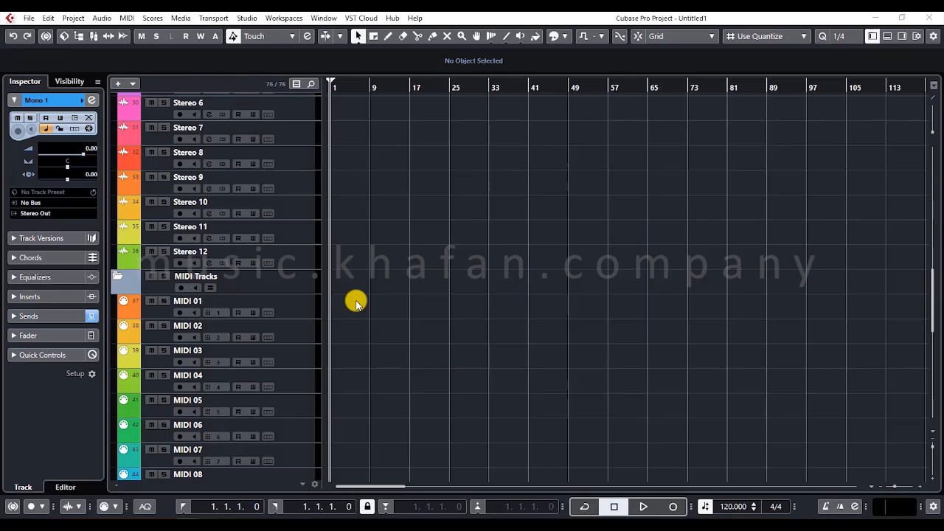
- Back in Cubase, select the MIDI 01 track and draw a MIDI part on it from about bar 2 to bar 13
{"action": "left_click", "coordinate": [305, 303]}
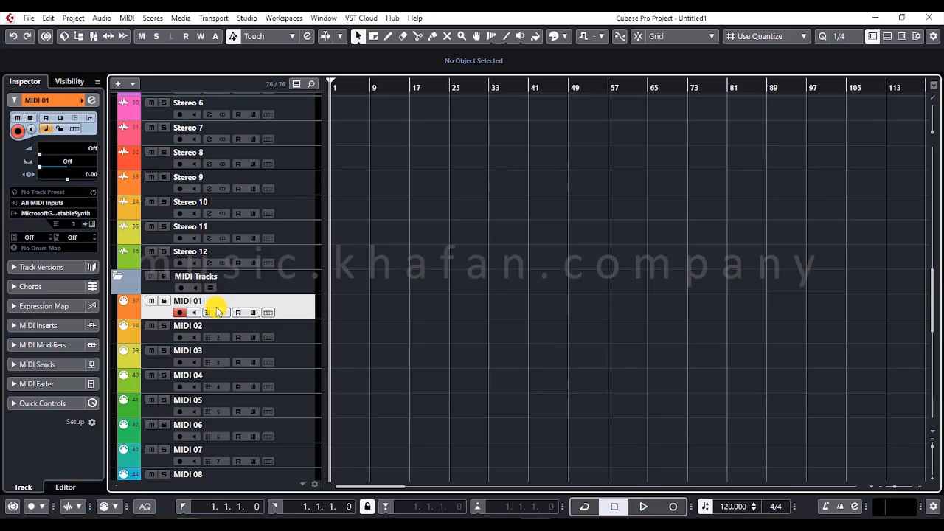
{"action": "right_click", "coordinate": [376, 294]}
{"action": "left_click", "coordinate": [409, 295]}
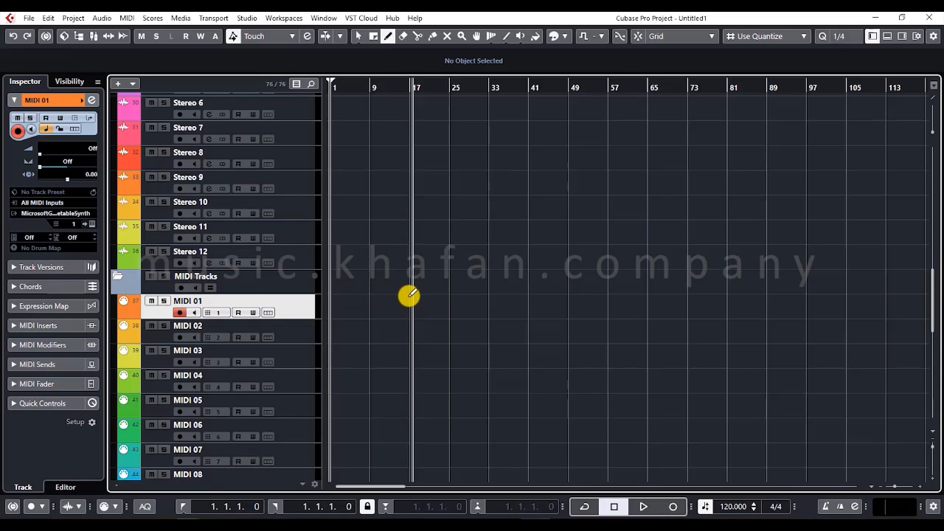
{"action": "left_click_drag", "start_coordinate": [341, 302], "coordinate": [392, 305]}
{"action": "key", "text": "1"}
- Open the MIDI 01 part in the lower-zone editor to view its piano keys and grid, and hide the lower zone again
{"action": "double_click", "coordinate": [358, 308]}
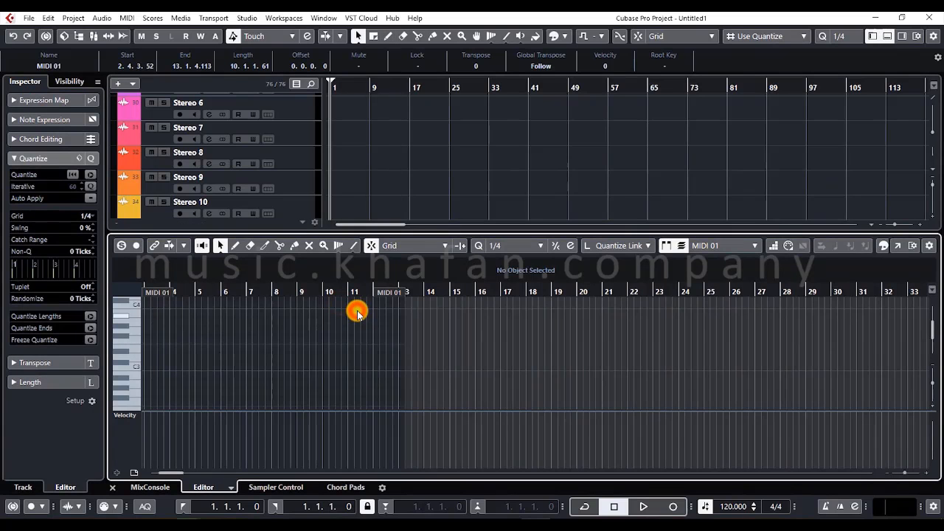
{"action": "scroll", "coordinate": [356, 313], "scroll_direction": "down", "scroll_amount": 3}
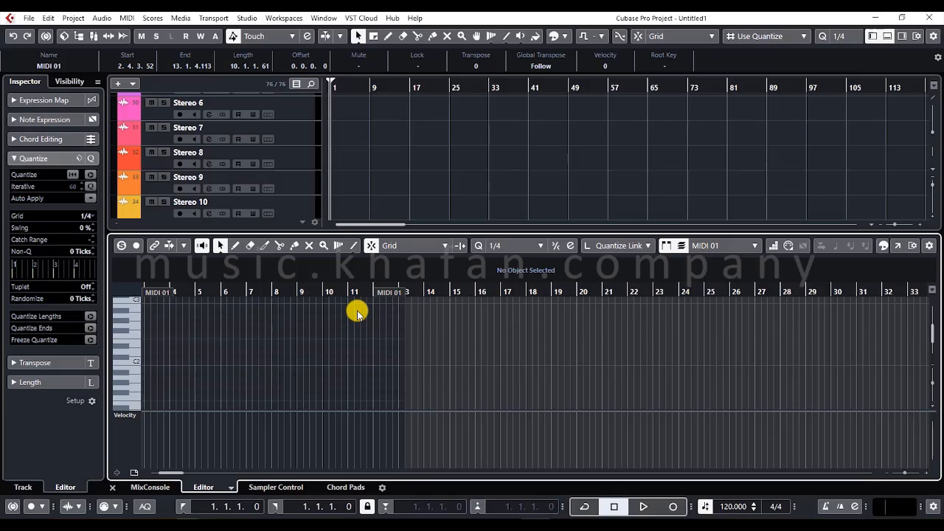
{"action": "left_click", "coordinate": [887, 35]}
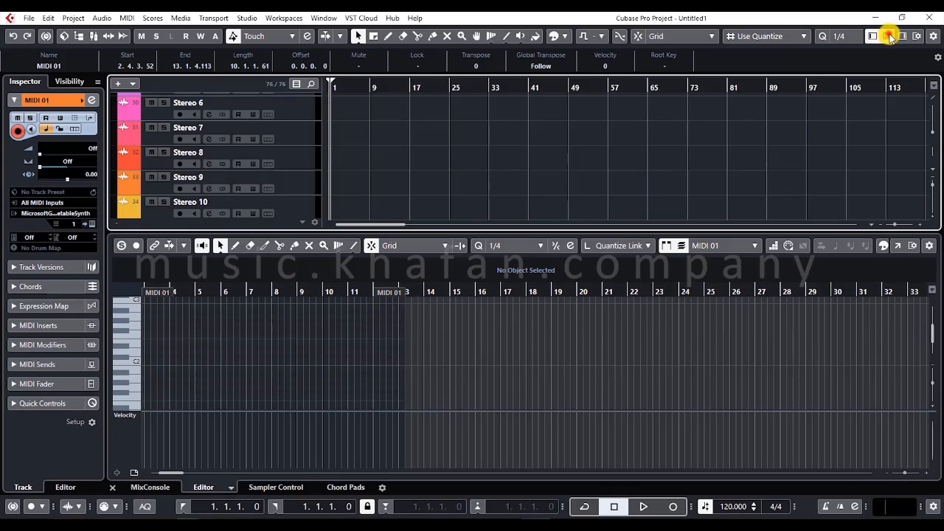
{"action": "right_click", "coordinate": [308, 300]}
{"action": "left_click", "coordinate": [290, 304]}
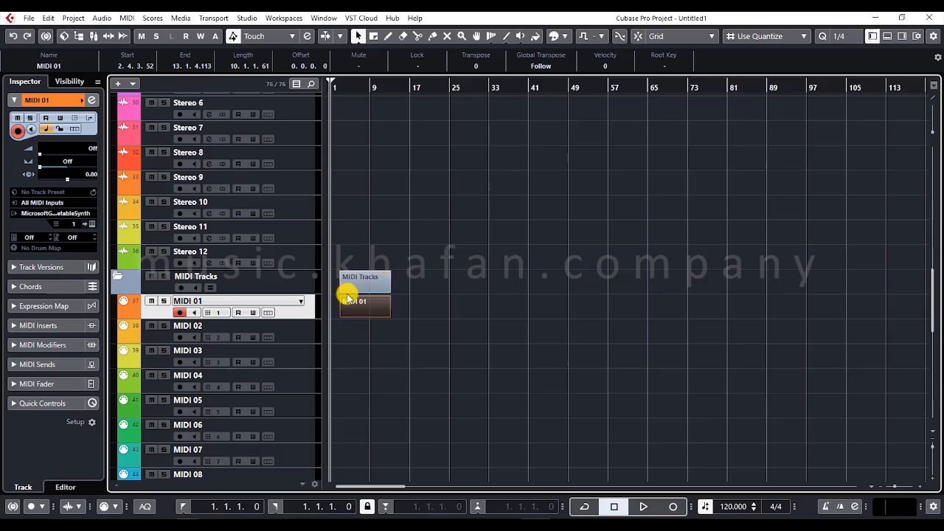
- Delete the MIDI part from the MIDI Tracks folder
{"action": "left_click", "coordinate": [348, 301]}
{"action": "left_click", "coordinate": [410, 317]}
{"action": "left_click", "coordinate": [357, 275]}
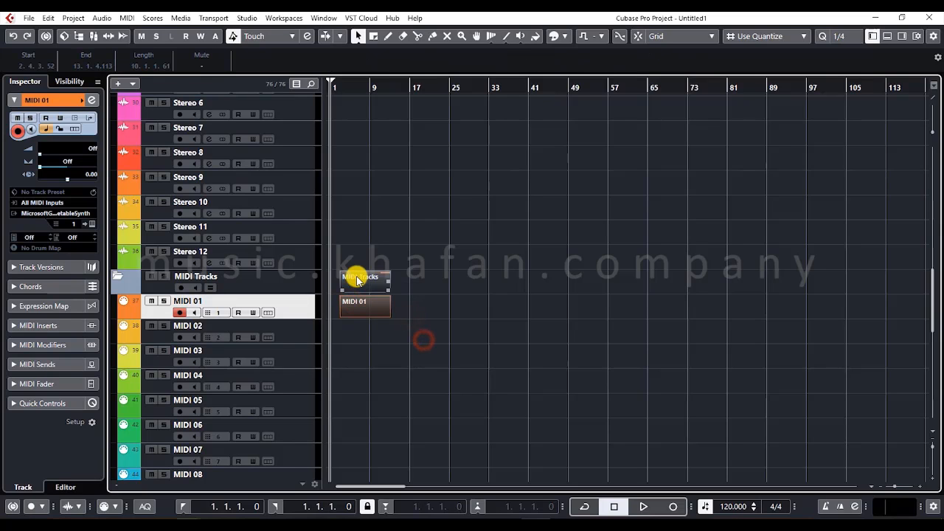
{"action": "key", "text": "Delete"}
- Review the template's MIDI, group, FX, Mono and Stereo tracks in the track list, selecting Mono 1 and Stereo 9
{"action": "scroll", "coordinate": [351, 283], "scroll_direction": "down", "scroll_amount": 3}
{"action": "scroll", "coordinate": [305, 320], "scroll_direction": "down", "scroll_amount": 6}
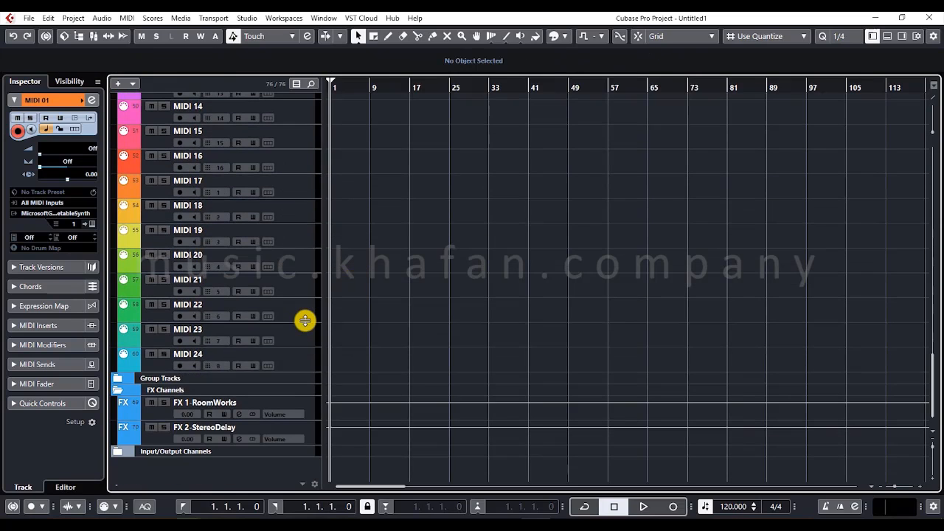
{"action": "scroll", "coordinate": [287, 357], "scroll_direction": "up", "scroll_amount": 7}
{"action": "scroll", "coordinate": [288, 357], "scroll_direction": "up", "scroll_amount": 15}
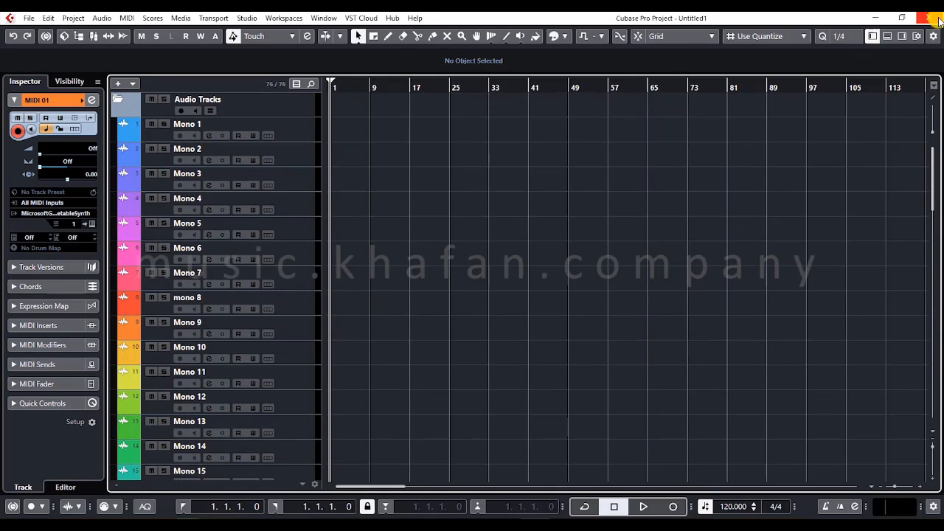
{"action": "left_click", "coordinate": [297, 133]}
{"action": "scroll", "coordinate": [287, 366], "scroll_direction": "down", "scroll_amount": 12}
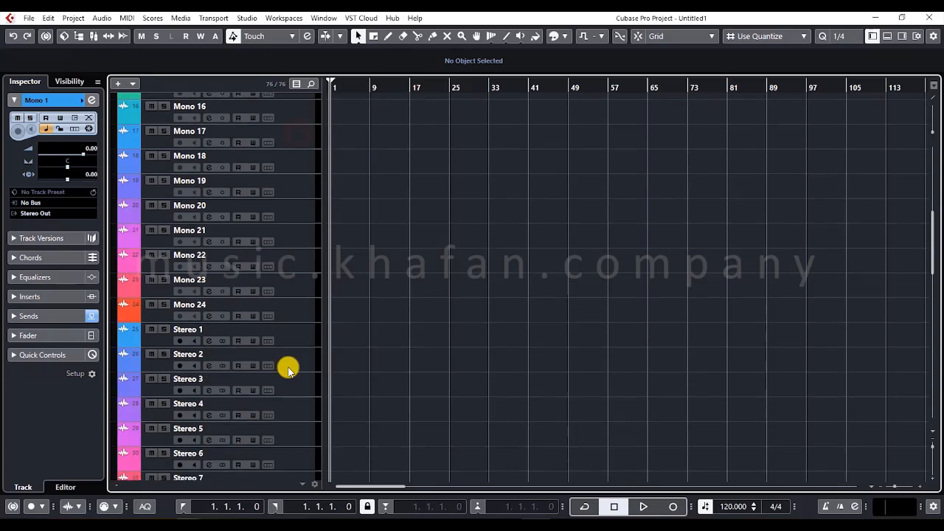
{"action": "left_click", "coordinate": [284, 233]}
{"action": "scroll", "coordinate": [284, 233], "scroll_direction": "up", "scroll_amount": 3}
{"action": "scroll", "coordinate": [295, 227], "scroll_direction": "down", "scroll_amount": 6}
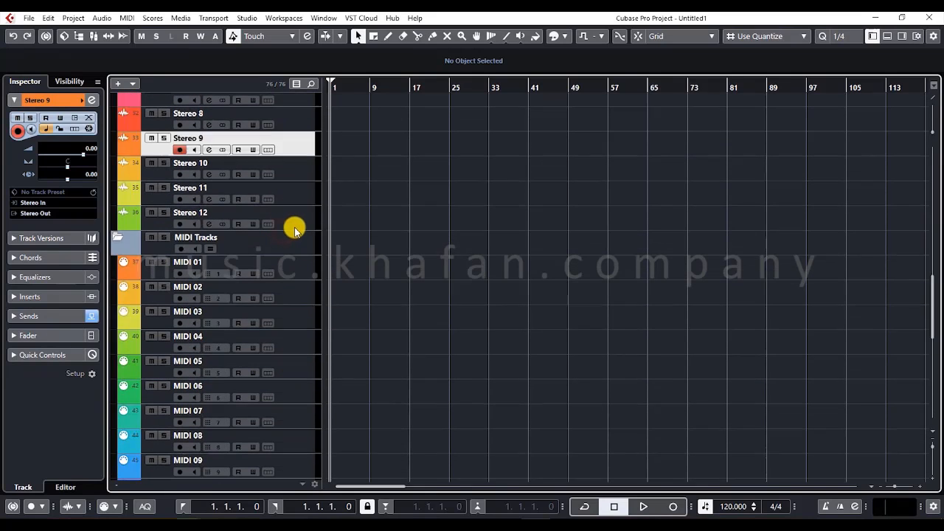
- Close the template project without saving and delete the new files it created
{"action": "left_click", "coordinate": [305, 225]}
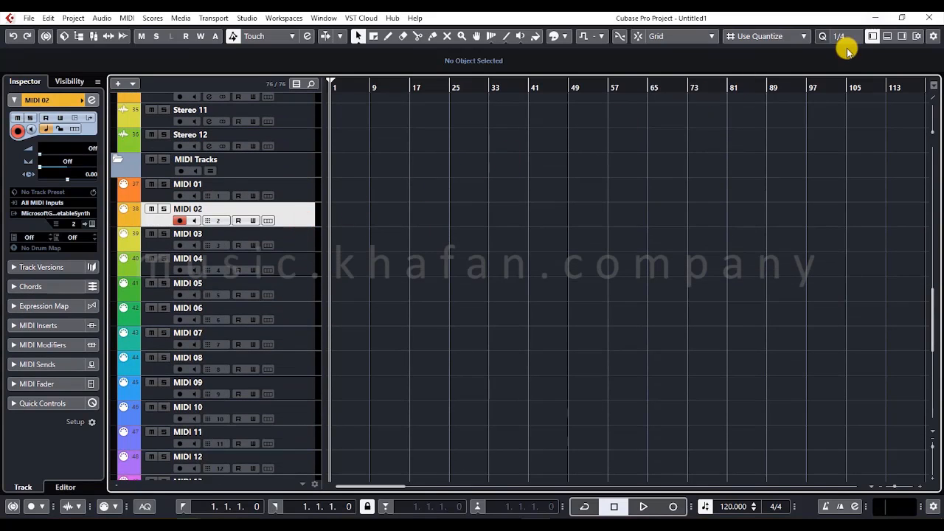
{"action": "left_click", "coordinate": [930, 16]}
{"action": "left_click", "coordinate": [472, 289]}
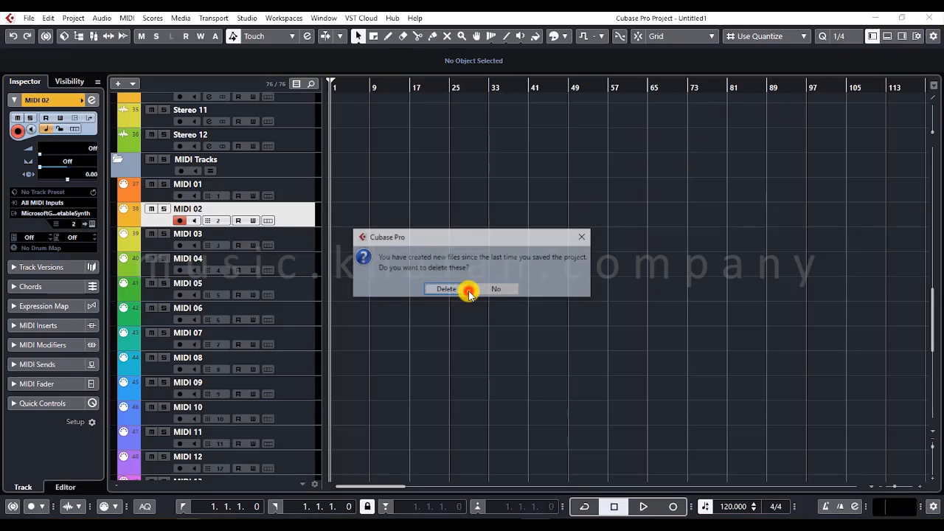
{"action": "left_click", "coordinate": [444, 294]}
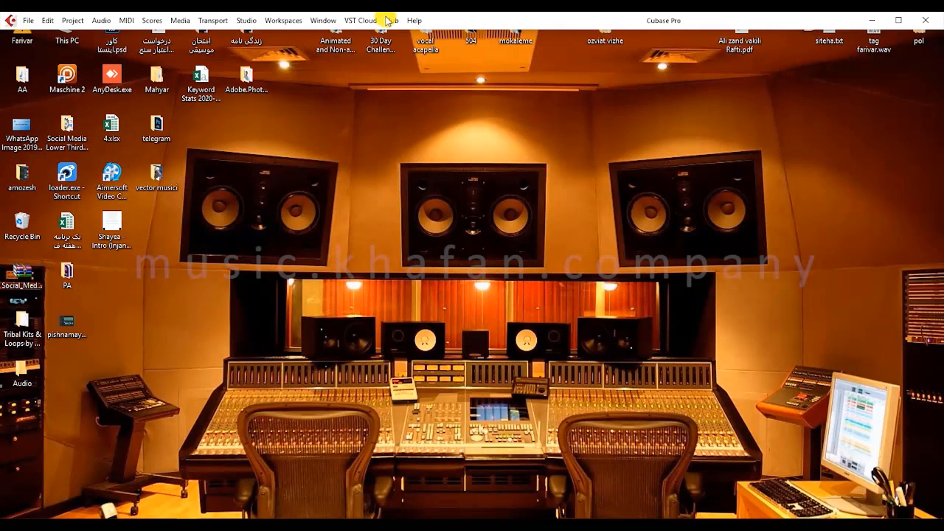
- Open the Steinberg Hub and browse through its list of recent projects
{"action": "left_click", "coordinate": [392, 17]}
{"action": "left_click", "coordinate": [405, 36]}
{"action": "left_click", "coordinate": [445, 160]}
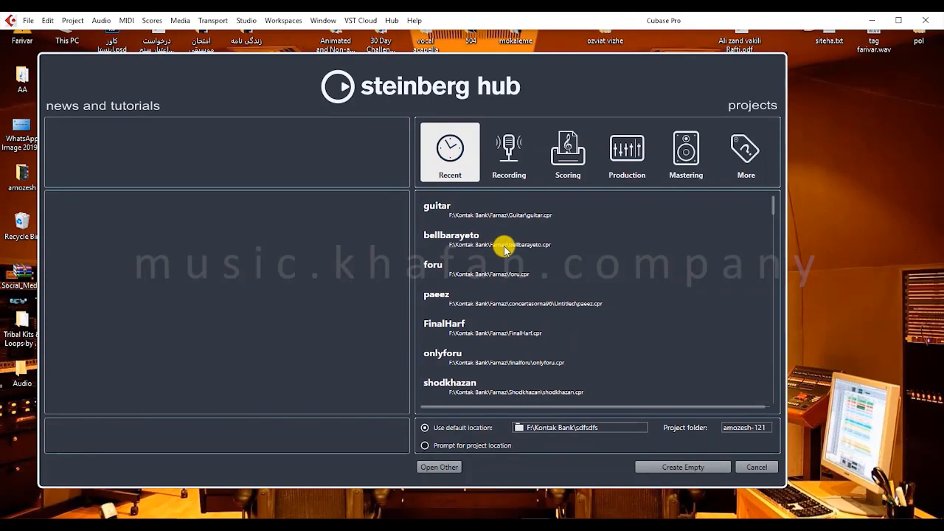
{"action": "scroll", "coordinate": [504, 250], "scroll_direction": "down", "scroll_amount": 6}
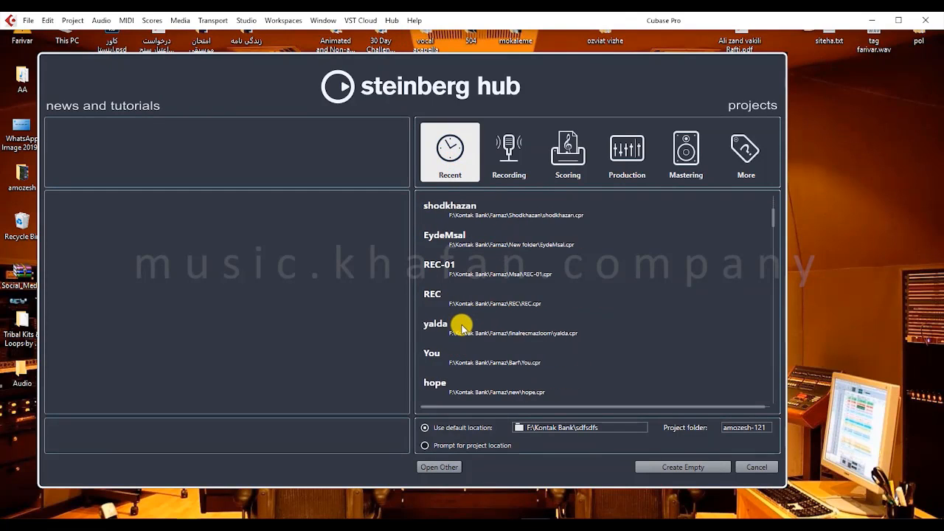
{"action": "scroll", "coordinate": [461, 326], "scroll_direction": "up", "scroll_amount": 6}
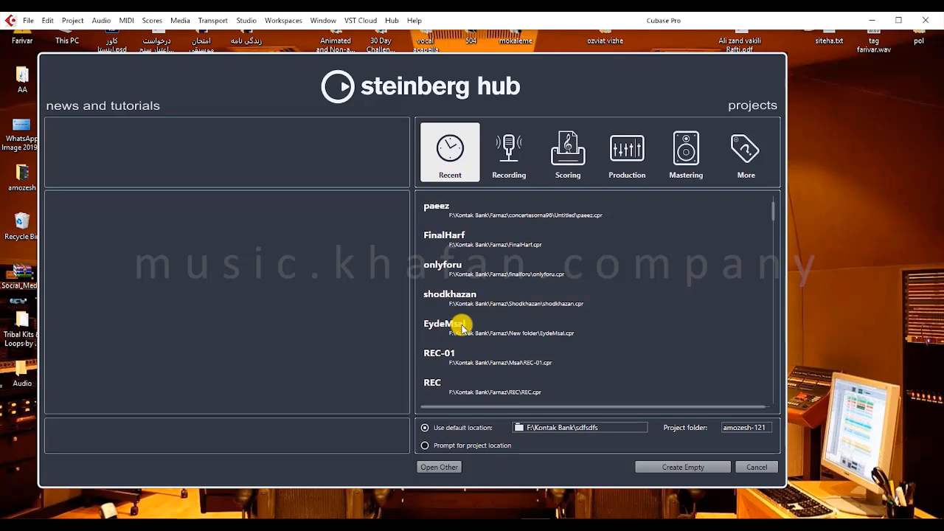
{"action": "scroll", "coordinate": [460, 324], "scroll_direction": "down", "scroll_amount": 3}
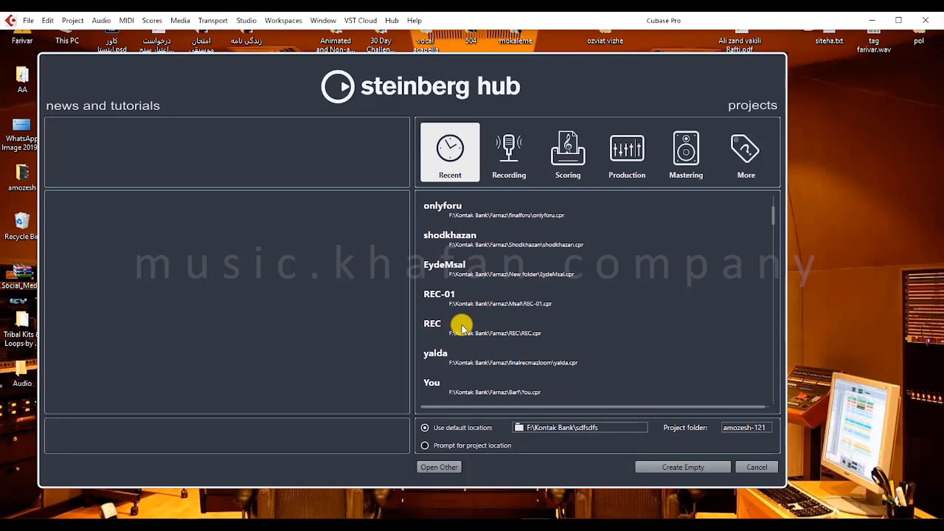
{"action": "scroll", "coordinate": [460, 322], "scroll_direction": "up", "scroll_amount": 3}
- Show the recent guitar project's file in Explorer, and close the folder window
{"action": "right_click", "coordinate": [476, 214]}
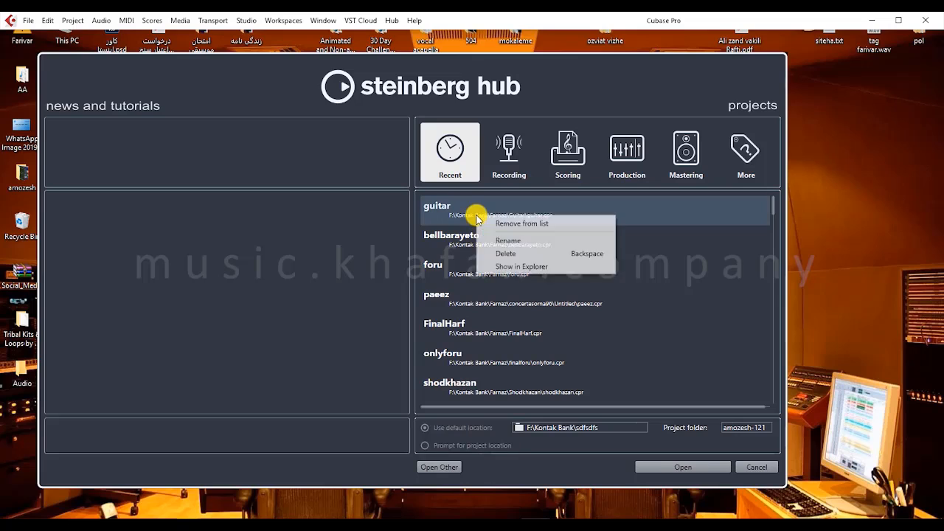
{"action": "left_click", "coordinate": [527, 267]}
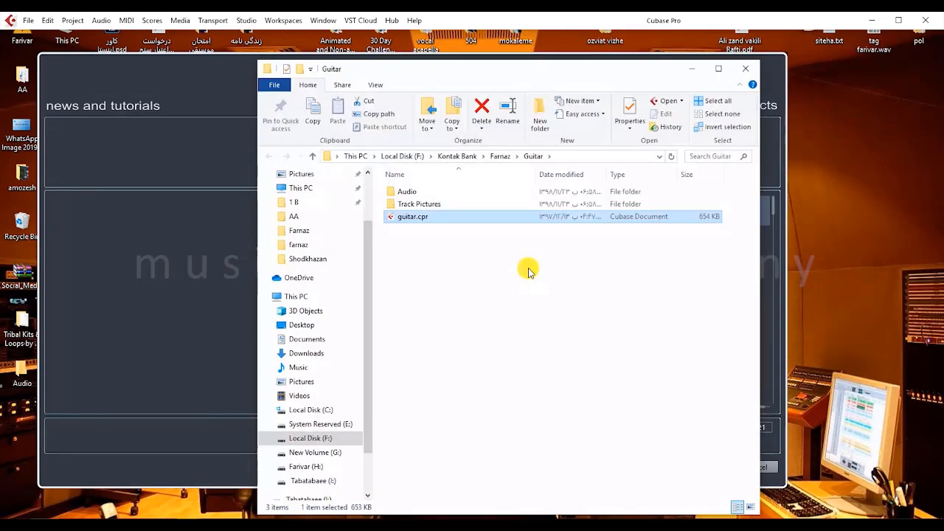
{"action": "left_click", "coordinate": [744, 68]}
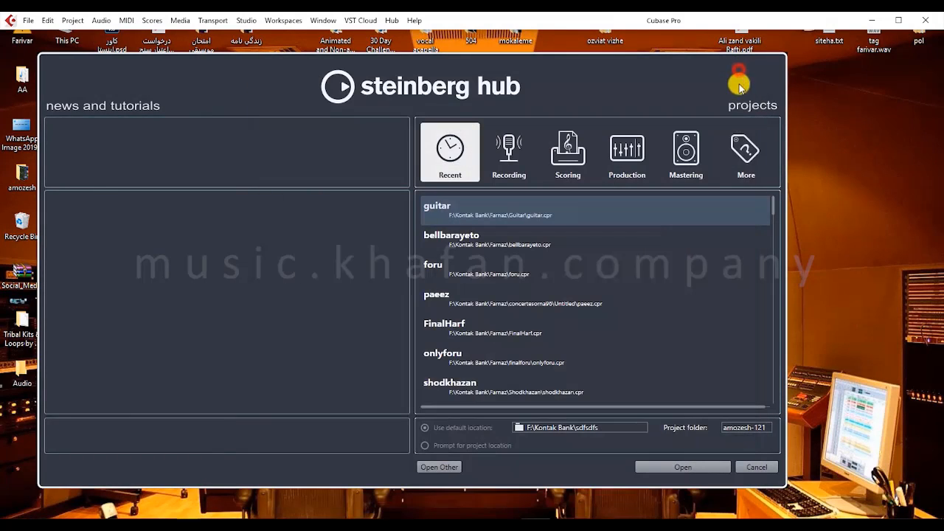
- Create a new project from the Empty template in the More category, using the default location
{"action": "left_click", "coordinate": [741, 156]}
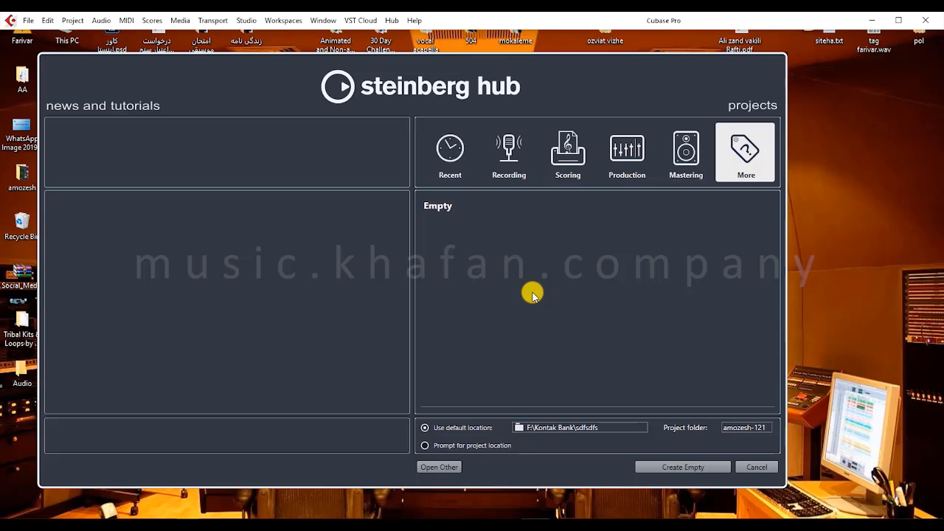
{"action": "left_click", "coordinate": [444, 212]}
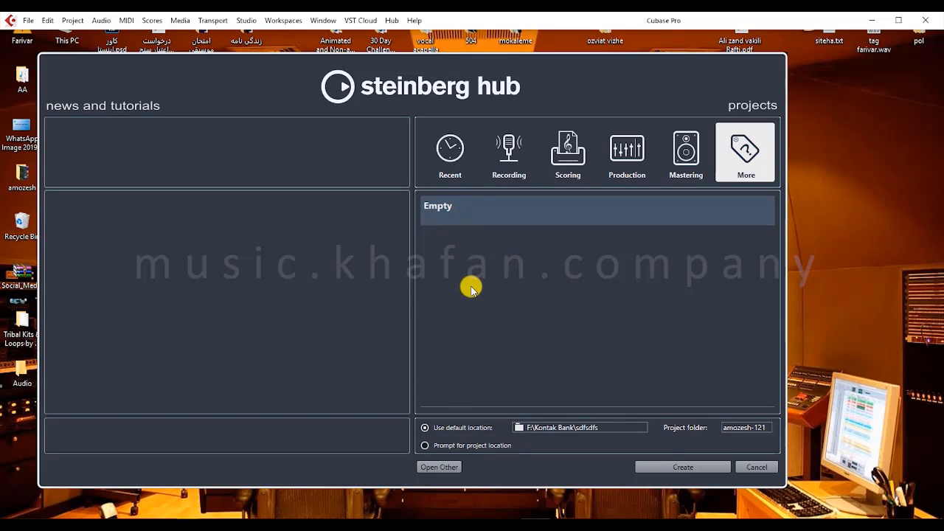
{"action": "left_click", "coordinate": [487, 172]}
{"action": "left_click", "coordinate": [721, 146]}
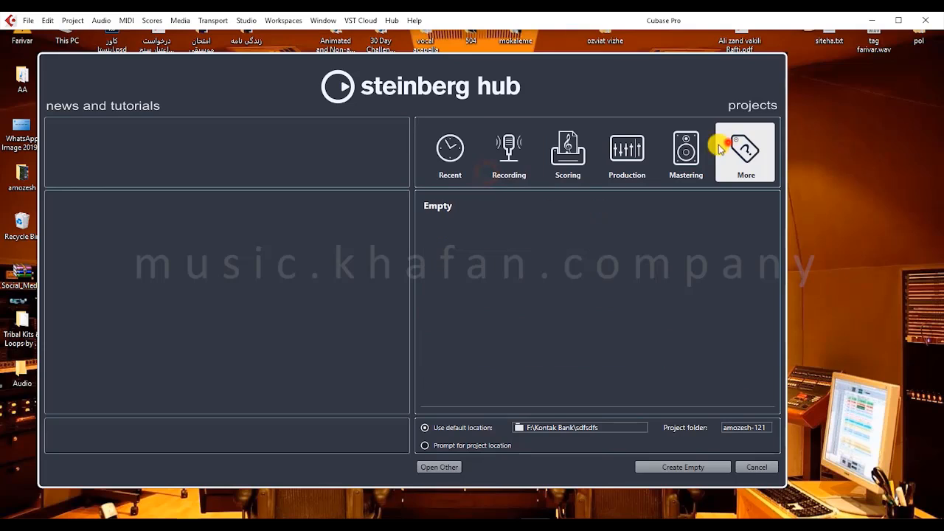
{"action": "left_click", "coordinate": [448, 203]}
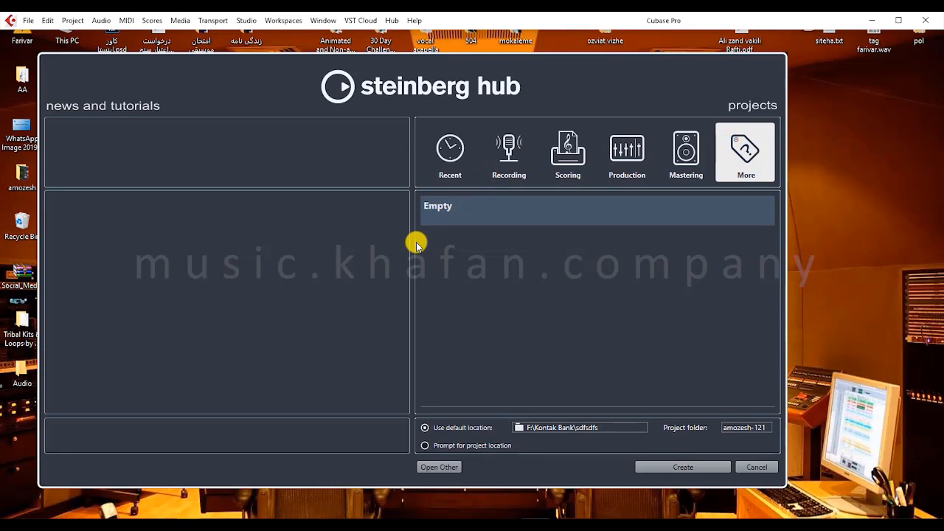
{"action": "left_click", "coordinate": [497, 308]}
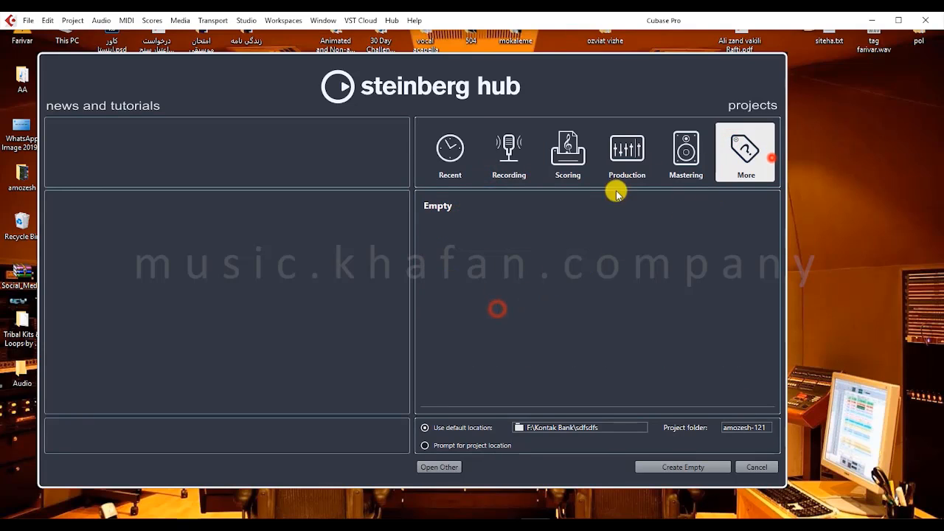
{"action": "left_click", "coordinate": [555, 204]}
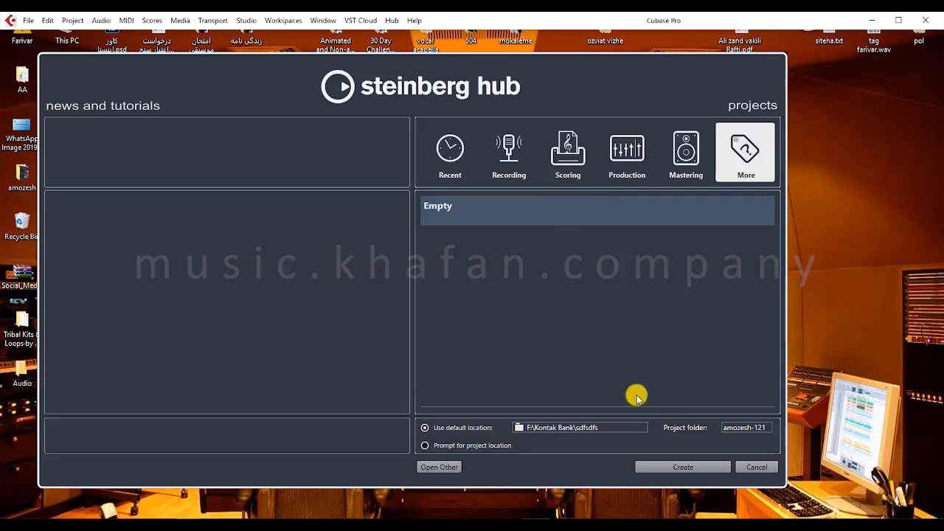
{"action": "left_click", "coordinate": [665, 465]}
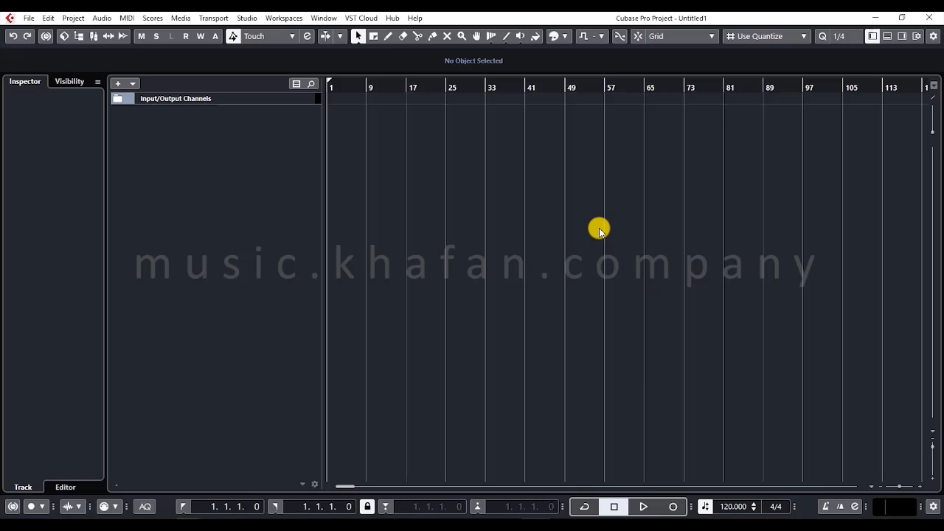
- Show the right and lower zones of the project window, and toggle the left zone off and on
{"action": "left_click", "coordinate": [888, 37]}
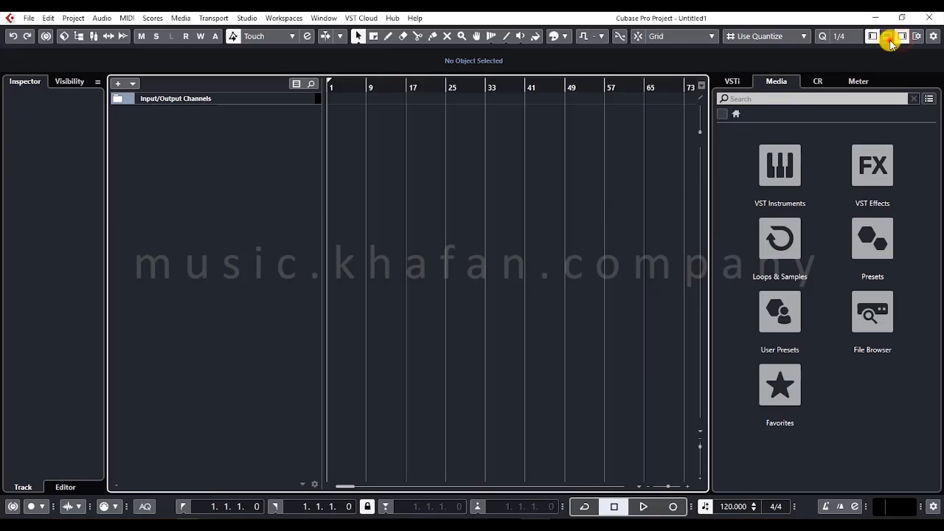
{"action": "left_click", "coordinate": [889, 38]}
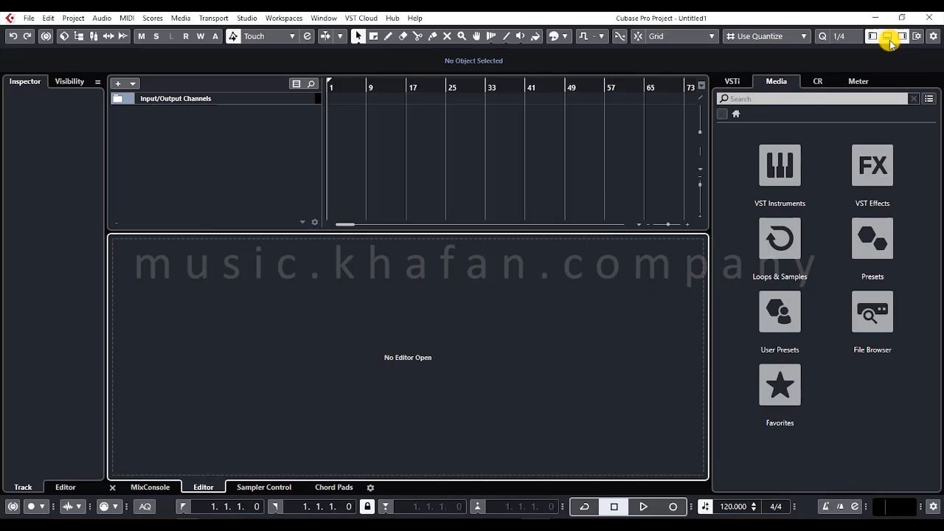
{"action": "left_click", "coordinate": [874, 36]}
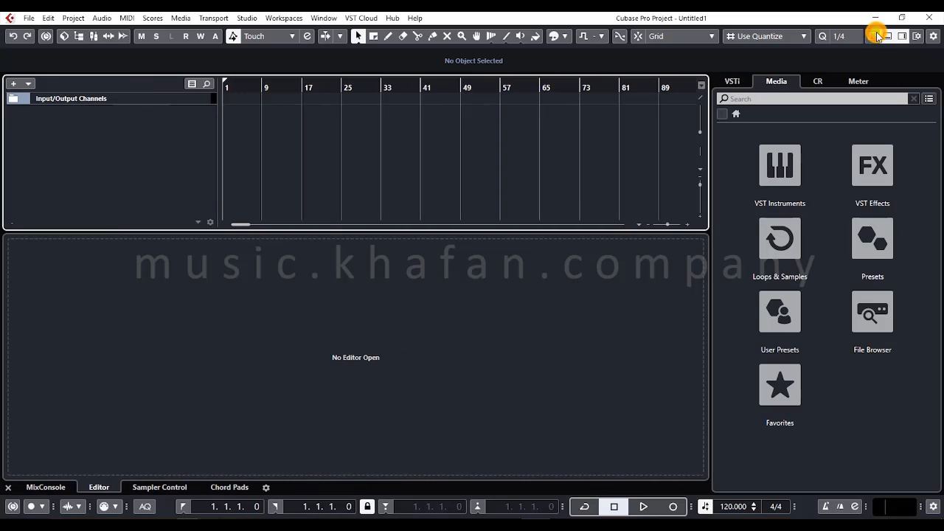
{"action": "left_click", "coordinate": [873, 40]}
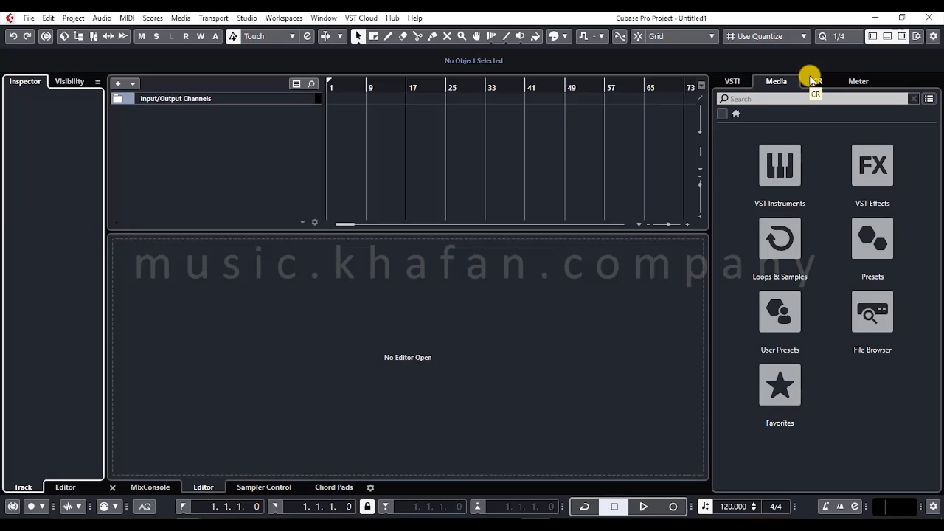
{"action": "left_click", "coordinate": [853, 61]}
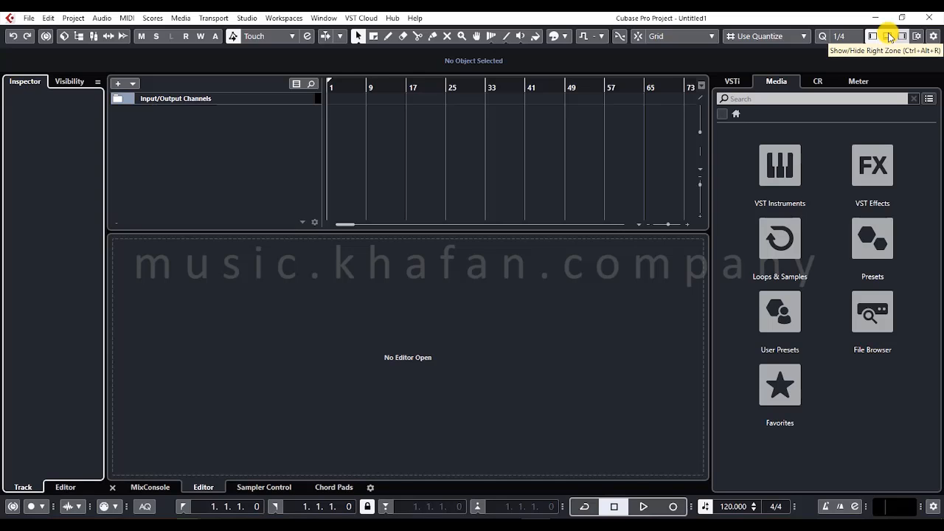
- Toggle the right zone and the info line off and back on
{"action": "left_click", "coordinate": [888, 36]}
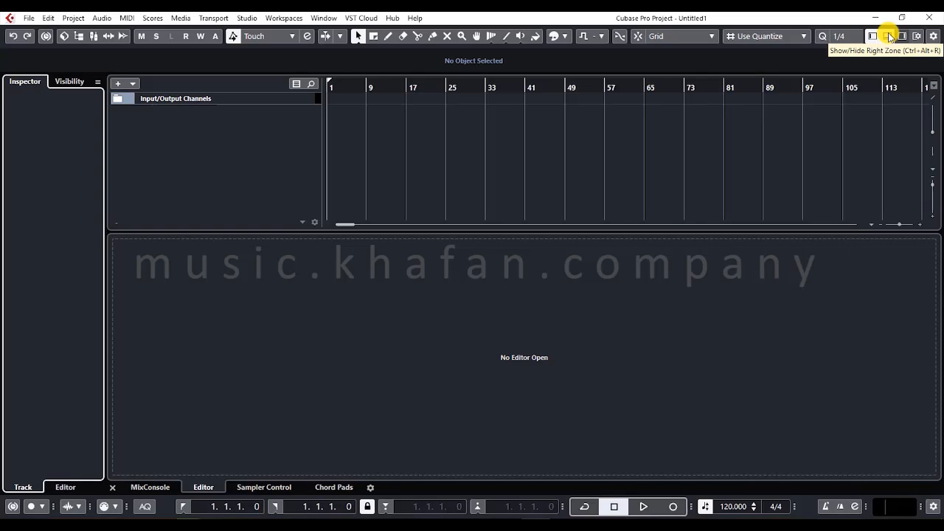
{"action": "left_click", "coordinate": [889, 36]}
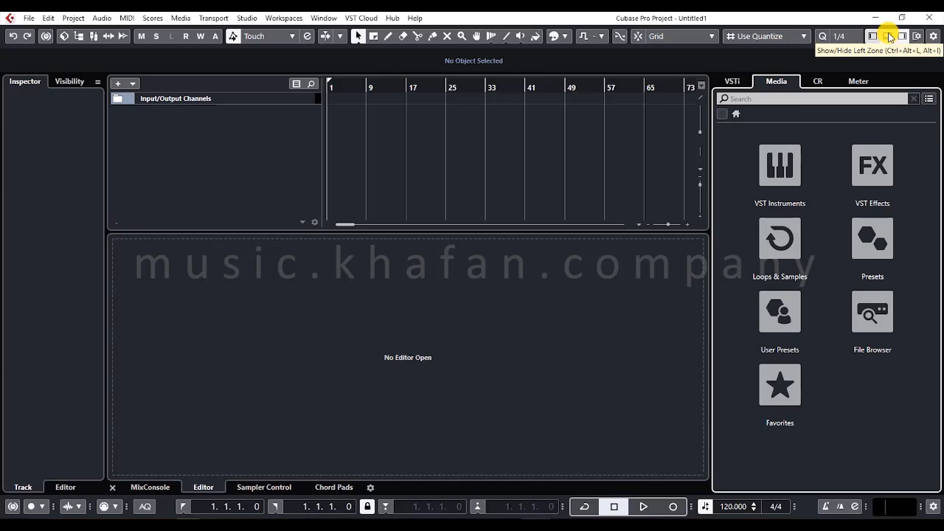
{"action": "left_click", "coordinate": [889, 37]}
{"action": "left_click", "coordinate": [890, 37]}
{"action": "left_click", "coordinate": [890, 37]}
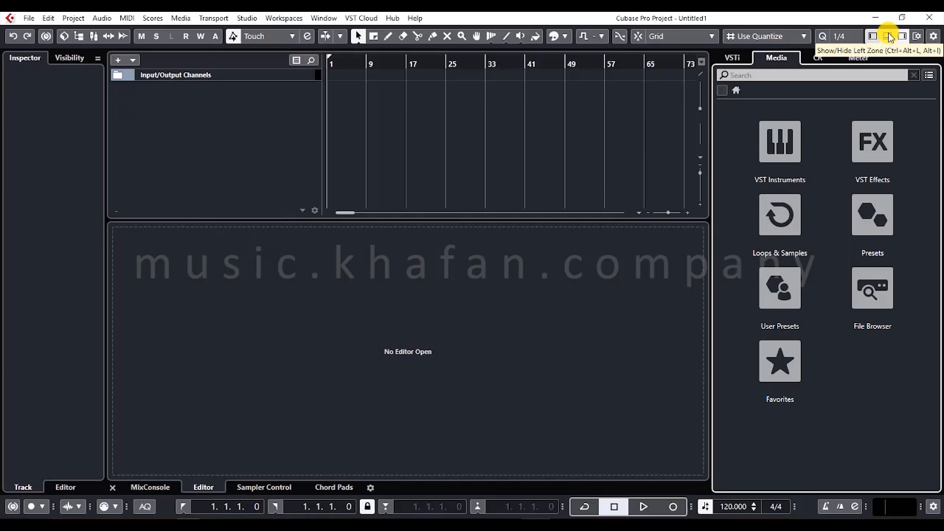
{"action": "left_click", "coordinate": [890, 37]}
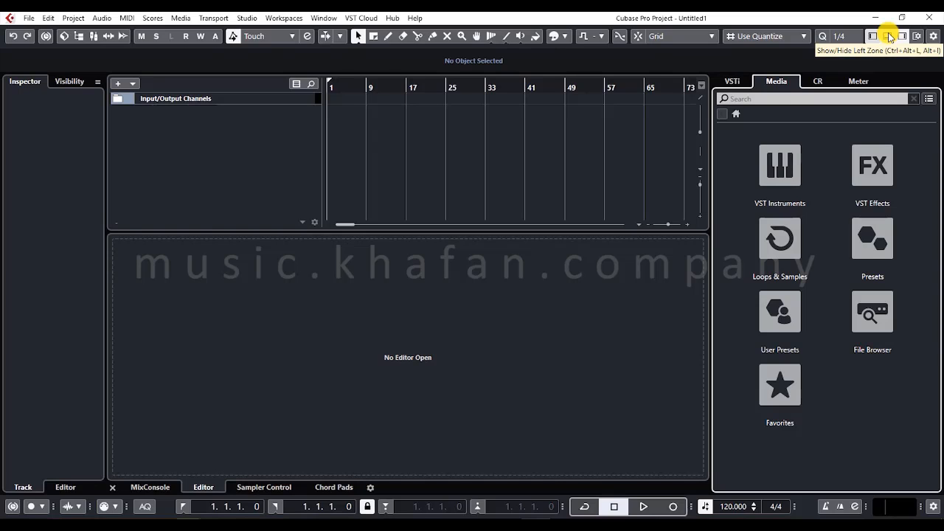
- Toggle the left zone with the Inspector off and back on
{"action": "left_click", "coordinate": [890, 37]}
{"action": "left_click", "coordinate": [889, 36]}
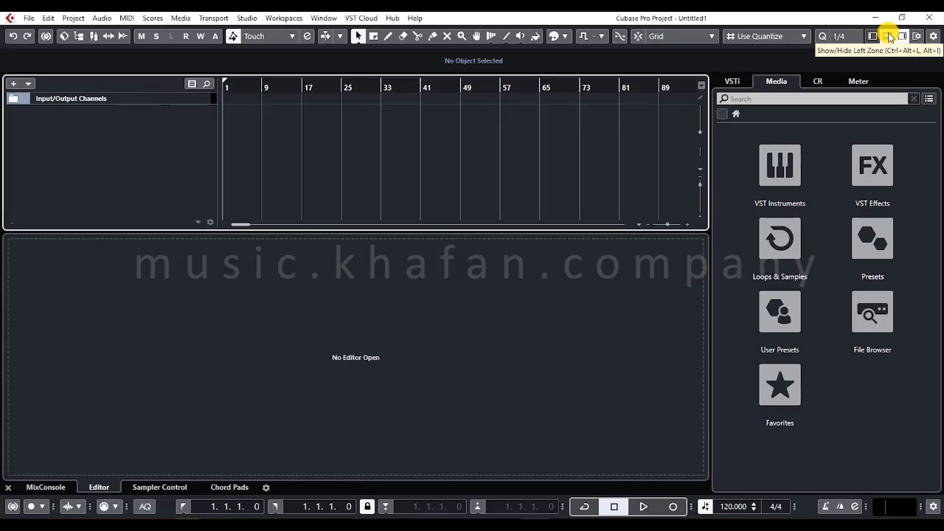
{"action": "left_click", "coordinate": [890, 37]}
{"action": "left_click", "coordinate": [889, 37]}
{"action": "left_click", "coordinate": [889, 37]}
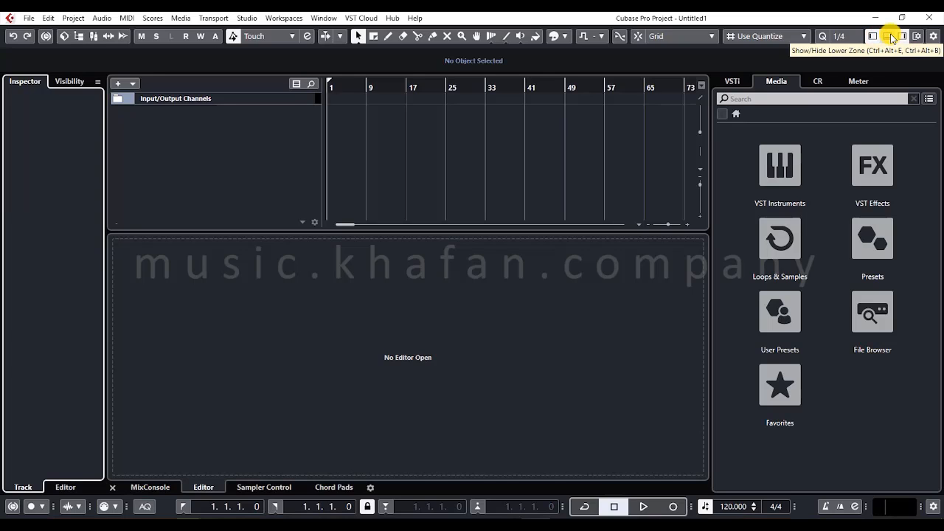
- Toggle the lower zone with the editor area repeatedly, leaving it shown
{"action": "left_click", "coordinate": [890, 37]}
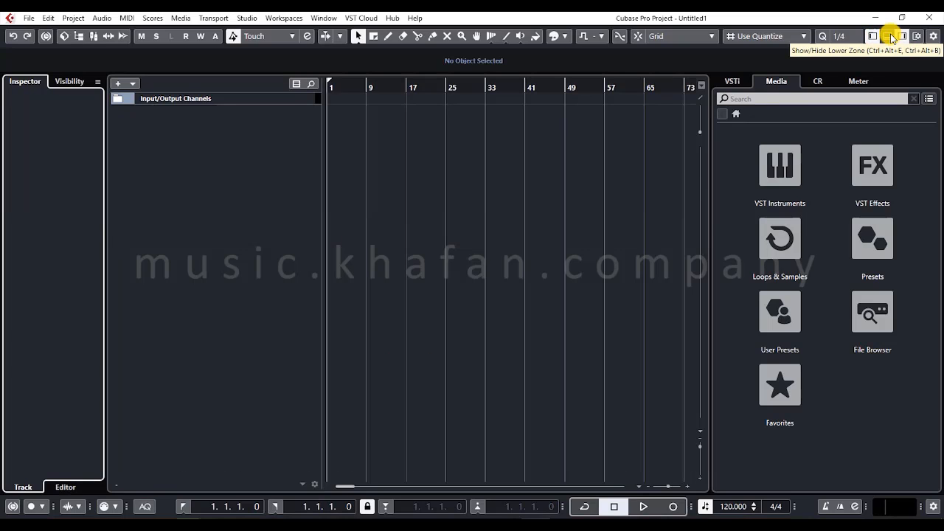
{"action": "left_click", "coordinate": [891, 37]}
{"action": "left_click", "coordinate": [890, 37]}
{"action": "left_click", "coordinate": [891, 37]}
{"action": "left_click", "coordinate": [890, 37]}
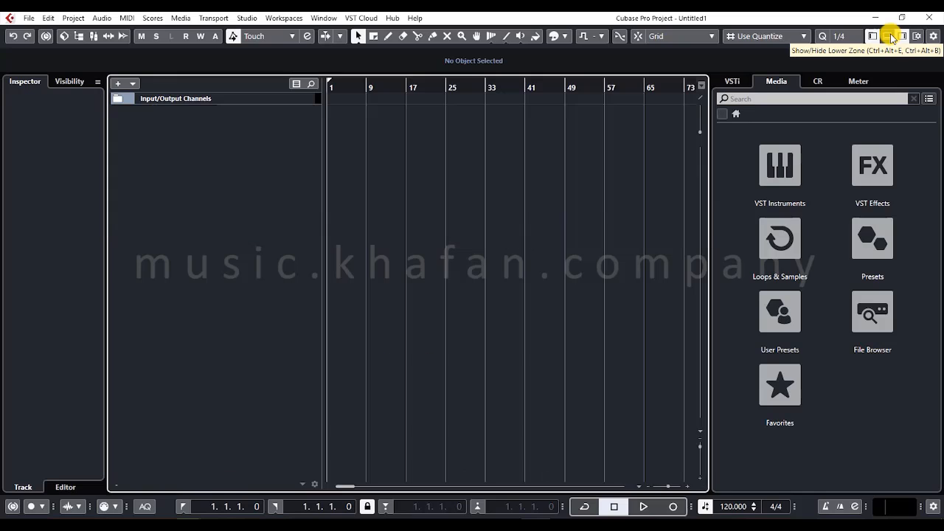
{"action": "left_click", "coordinate": [890, 37]}
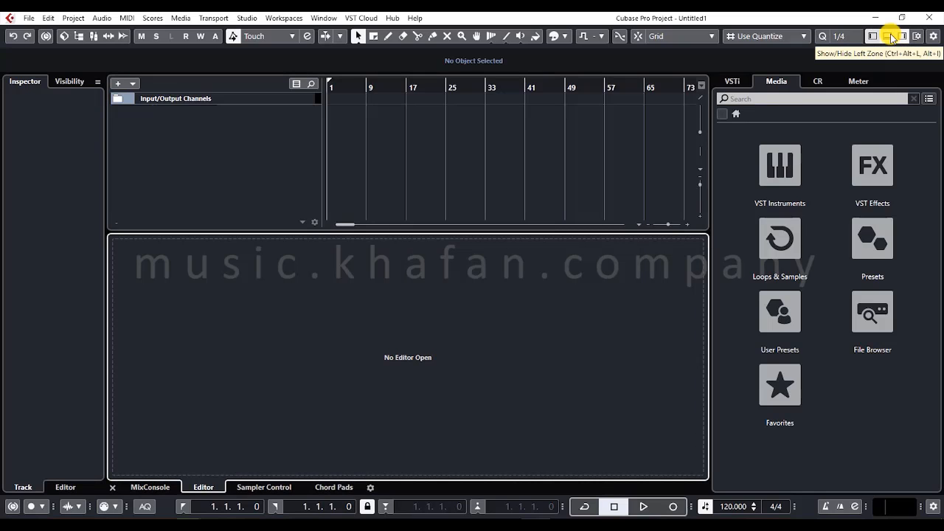
- Hide the Window Zone Controls from the project toolbar and restore them
{"action": "right_click", "coordinate": [822, 51]}
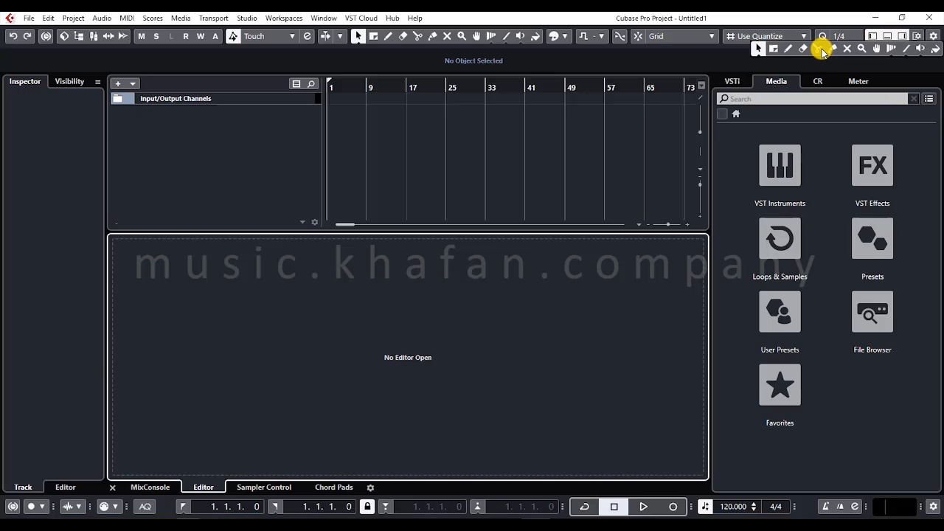
{"action": "right_click", "coordinate": [813, 43]}
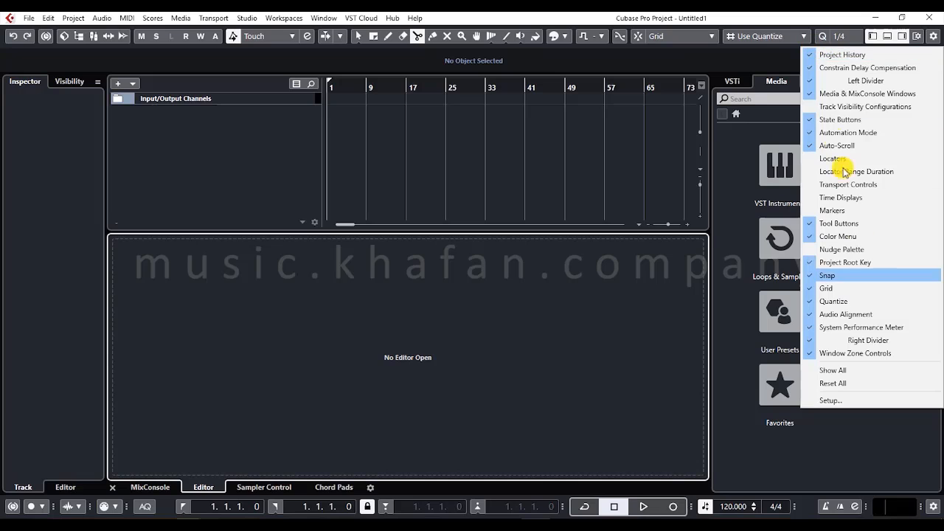
{"action": "left_click", "coordinate": [829, 353]}
{"action": "right_click", "coordinate": [815, 44]}
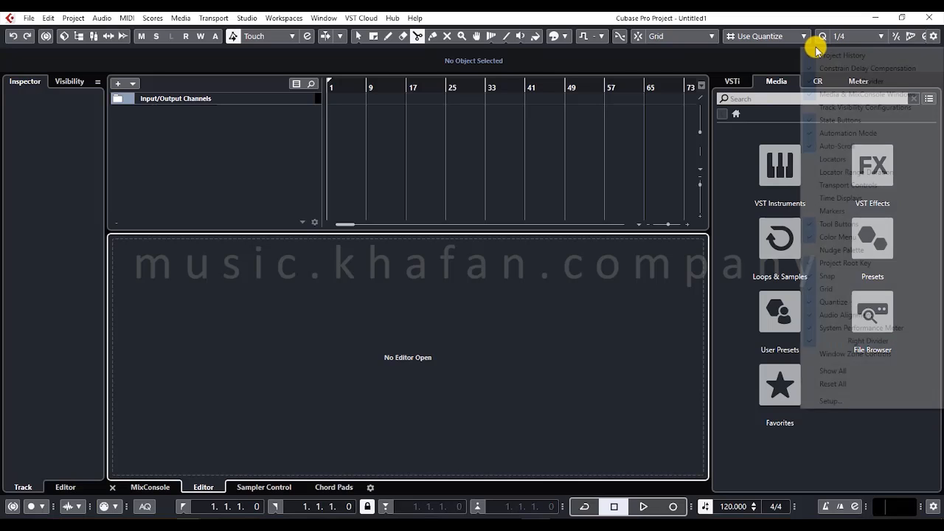
{"action": "left_click", "coordinate": [876, 354]}
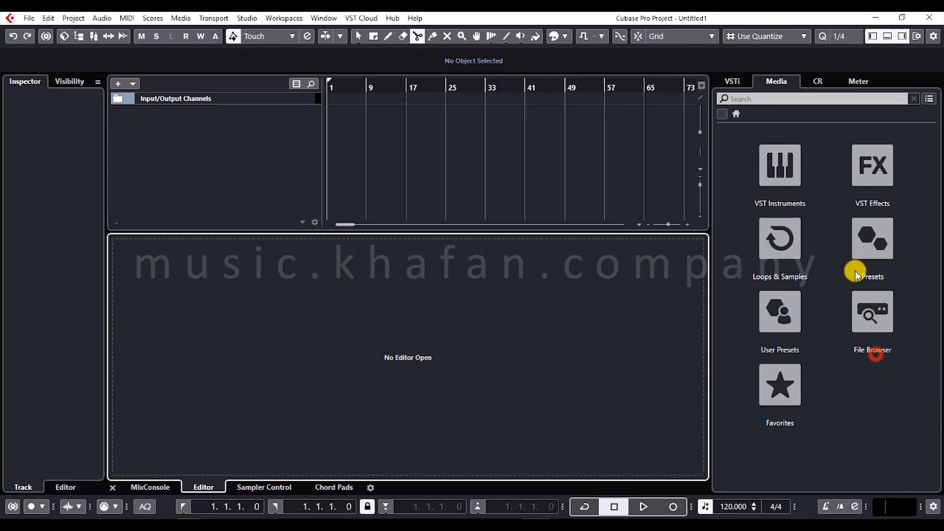
- Look over the list of project toolbar elements and the left zone's Visibility and Inspector views
{"action": "right_click", "coordinate": [801, 48]}
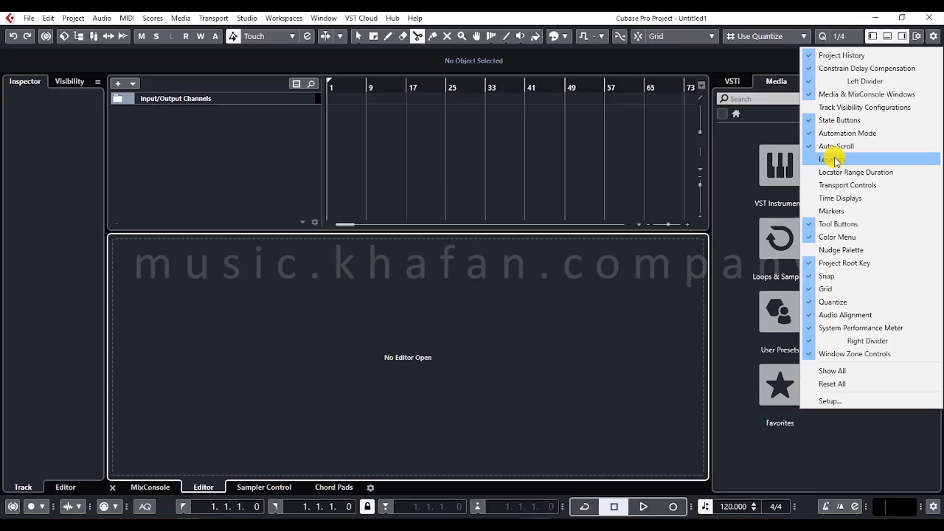
{"action": "left_click", "coordinate": [786, 57]}
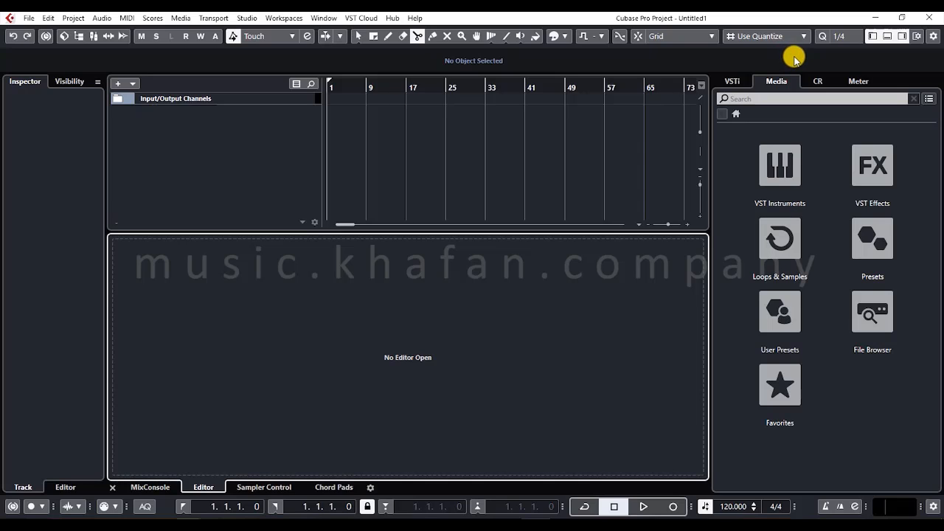
{"action": "left_click", "coordinate": [874, 38]}
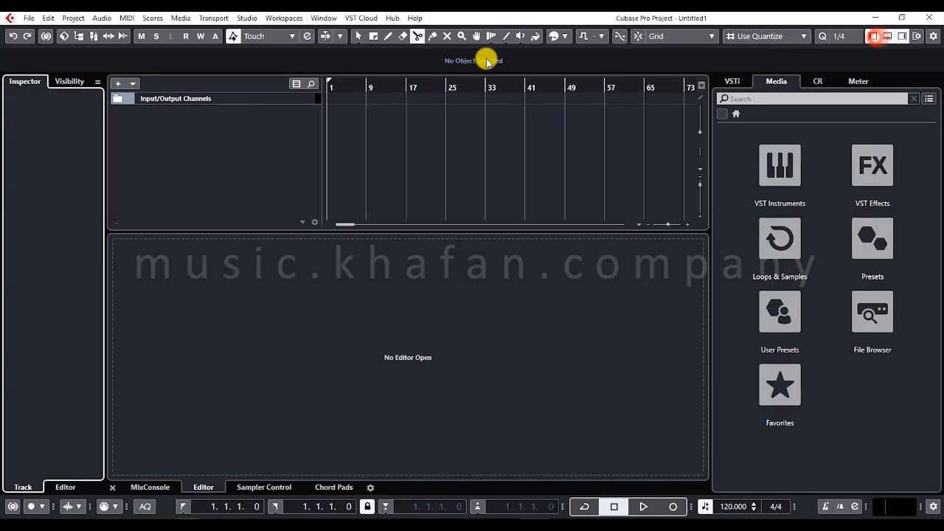
{"action": "left_click", "coordinate": [56, 81]}
{"action": "left_click", "coordinate": [24, 83]}
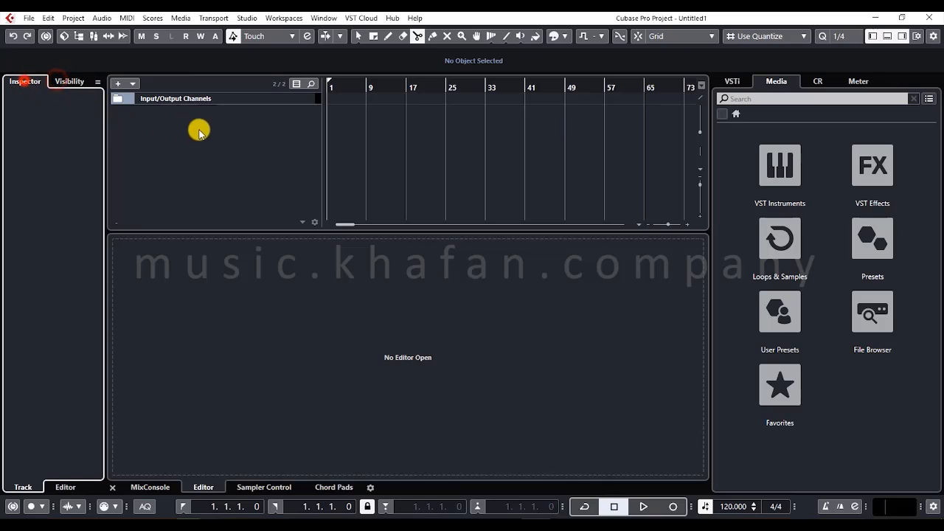
- Expand the Input/Output Channels folder and select the Stereo Out track to show its settings in the Inspector
{"action": "left_click", "coordinate": [199, 131]}
{"action": "left_click", "coordinate": [115, 98]}
{"action": "left_click", "coordinate": [144, 124]}
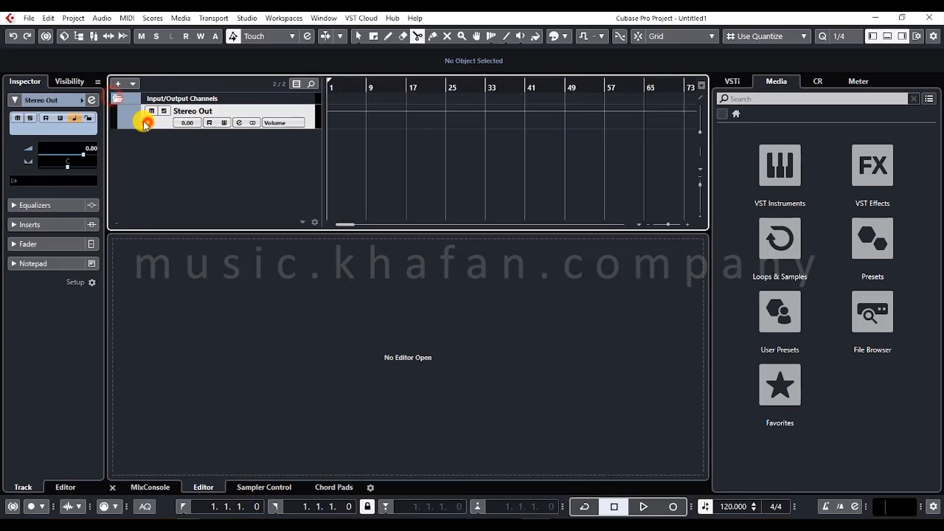
{"action": "left_click", "coordinate": [26, 81]}
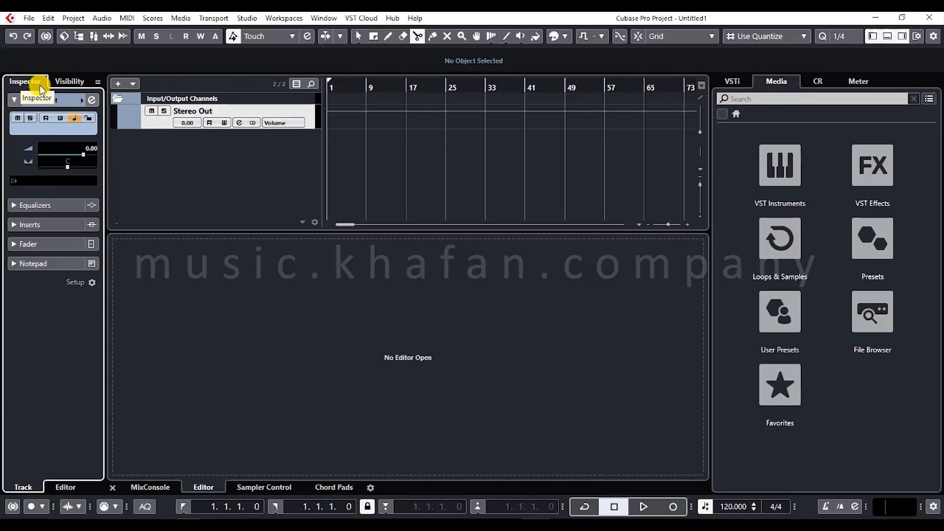
{"action": "right_click", "coordinate": [31, 81]}
{"action": "left_click", "coordinate": [26, 81]}
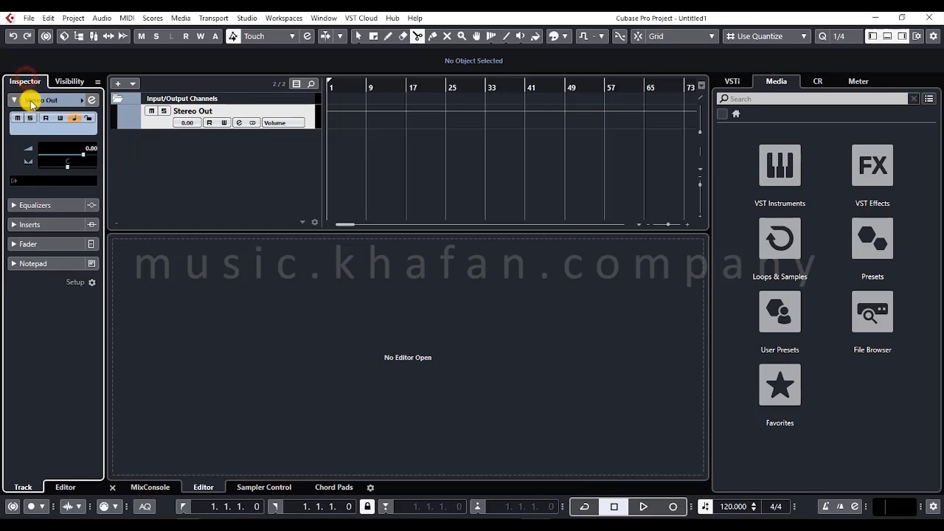
- Examine the Inserts, Fader and Notepad sections of the Stereo Out track in the Inspector
{"action": "left_click", "coordinate": [57, 224]}
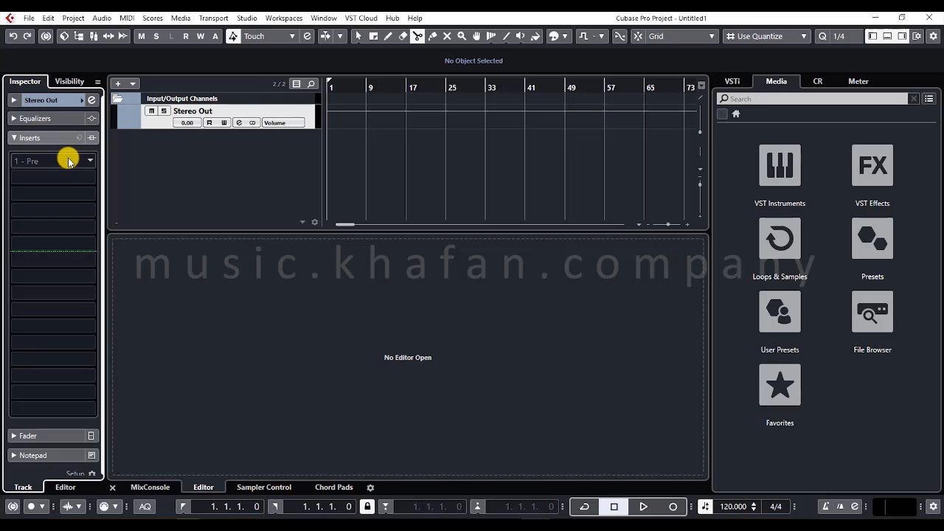
{"action": "left_click", "coordinate": [36, 138]}
{"action": "left_click", "coordinate": [43, 157]}
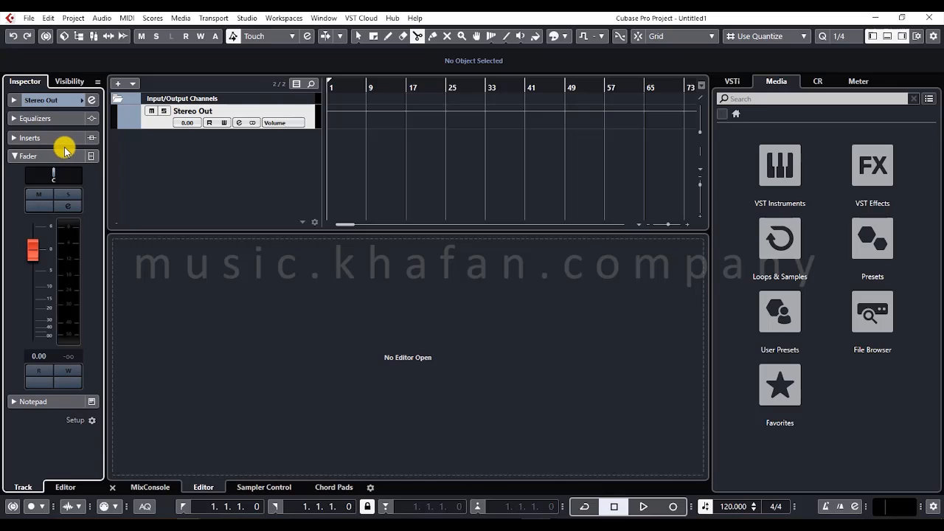
{"action": "left_click", "coordinate": [62, 152]}
{"action": "left_click", "coordinate": [48, 179]}
{"action": "left_click", "coordinate": [48, 180]}
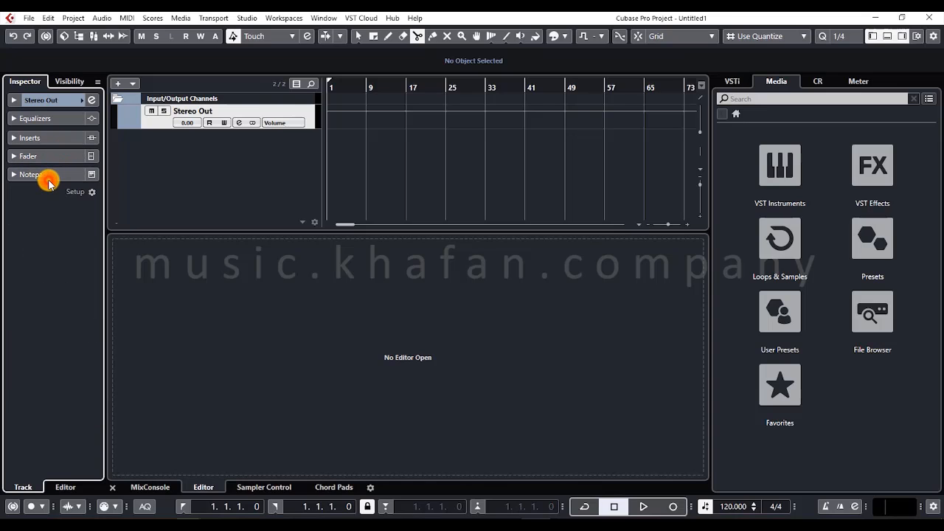
{"action": "left_click", "coordinate": [48, 177]}
{"action": "left_click", "coordinate": [40, 196]}
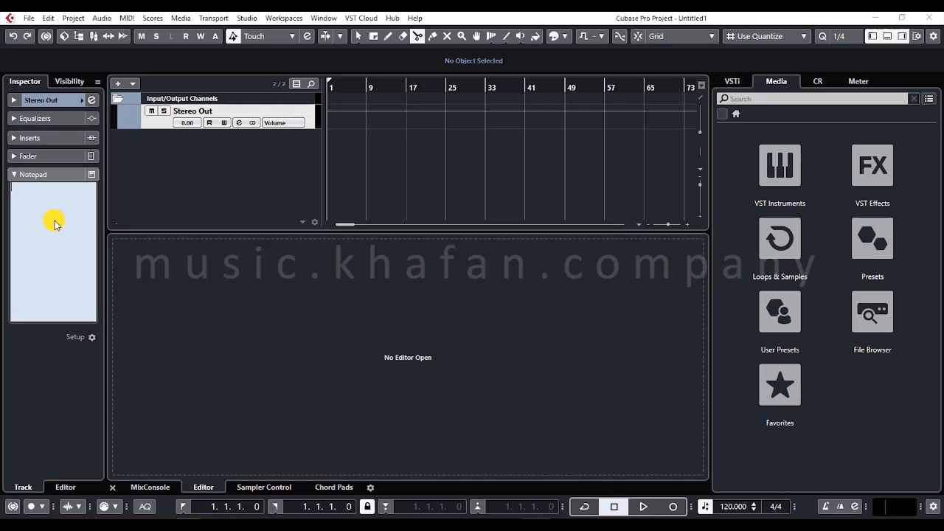
{"action": "left_click", "coordinate": [455, 177]}
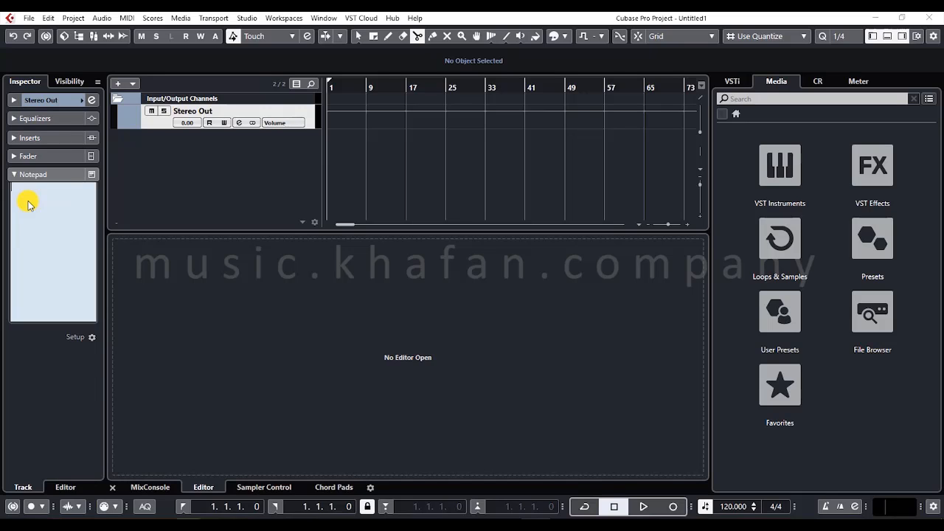
{"action": "left_click", "coordinate": [654, 169]}
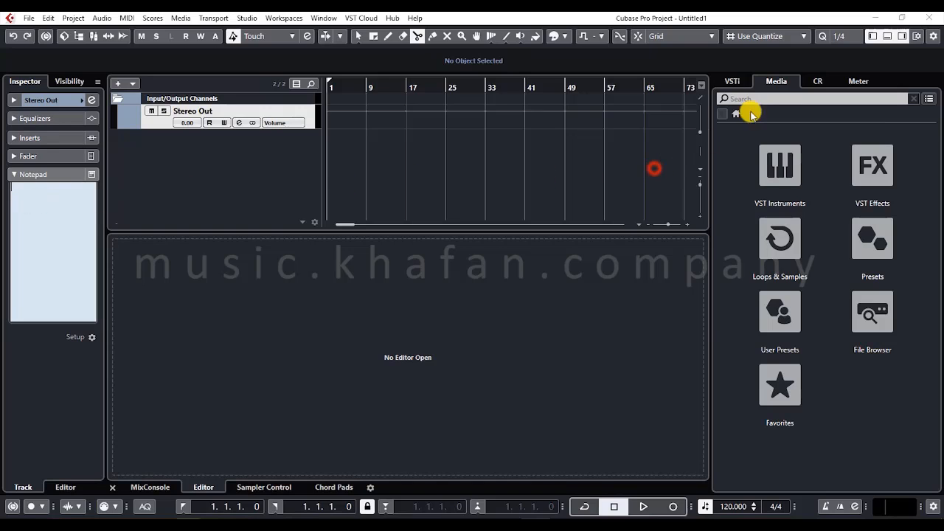
{"action": "left_click", "coordinate": [653, 177]}
{"action": "left_click", "coordinate": [64, 151]}
{"action": "left_click", "coordinate": [149, 188]}
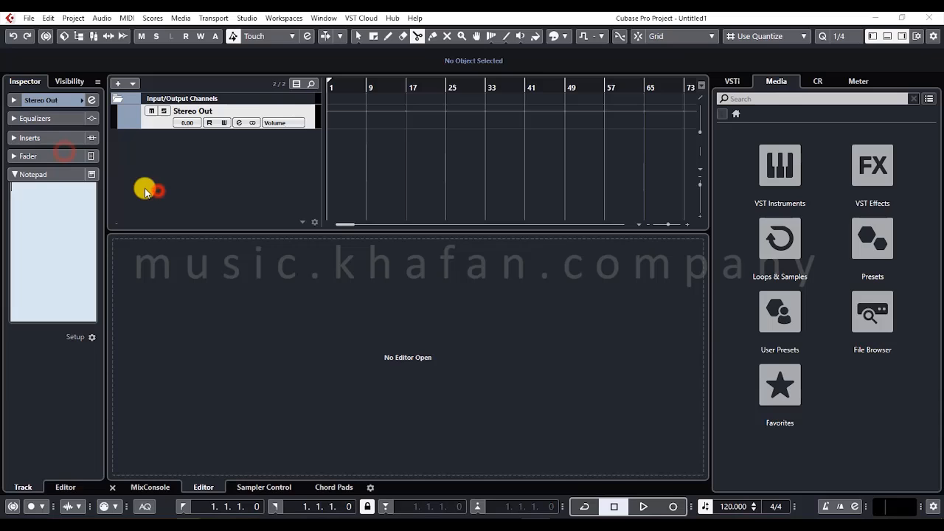
- Collapse the Stereo Out track's Notepad section and hide the left zone
{"action": "left_click", "coordinate": [45, 174]}
{"action": "left_click", "coordinate": [872, 36]}
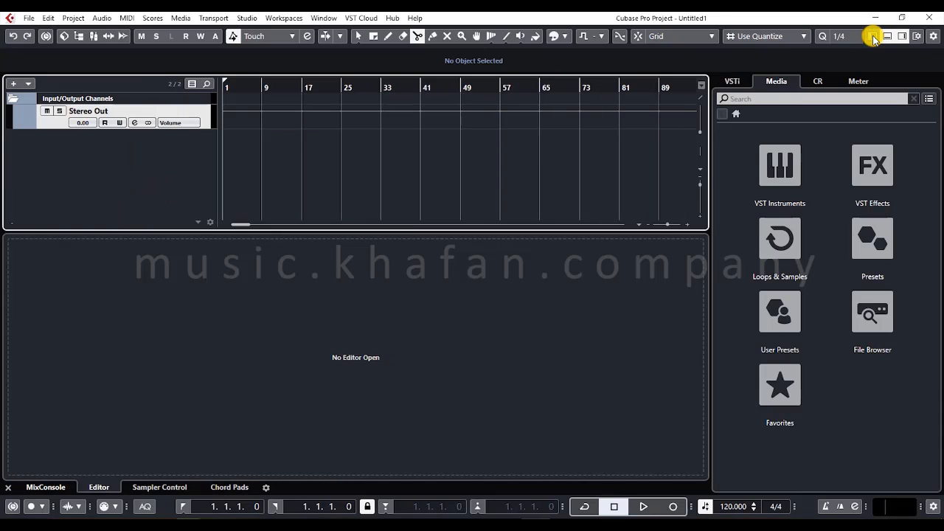
- Show the MixConsole in the lower zone, switching its channels to the inserts view and back to the faders
{"action": "left_click", "coordinate": [48, 486]}
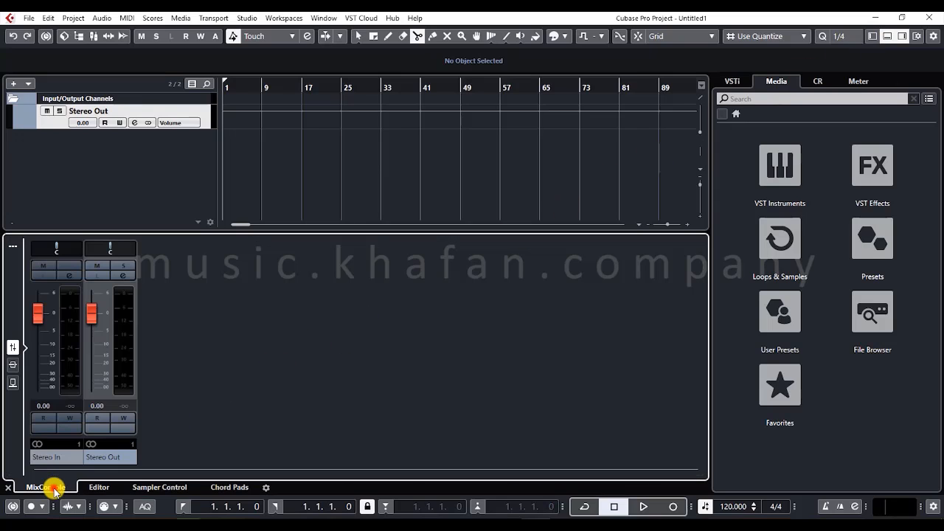
{"action": "left_click", "coordinate": [12, 364]}
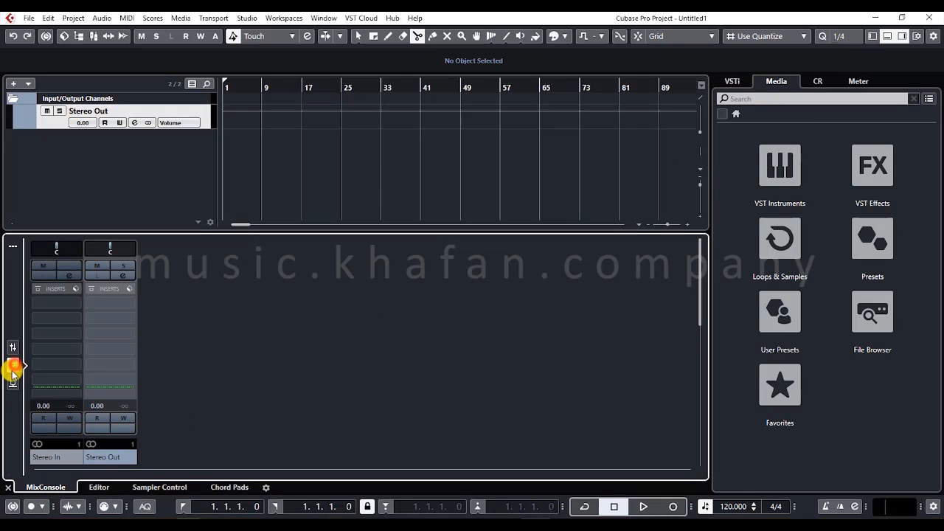
{"action": "left_click", "coordinate": [12, 346]}
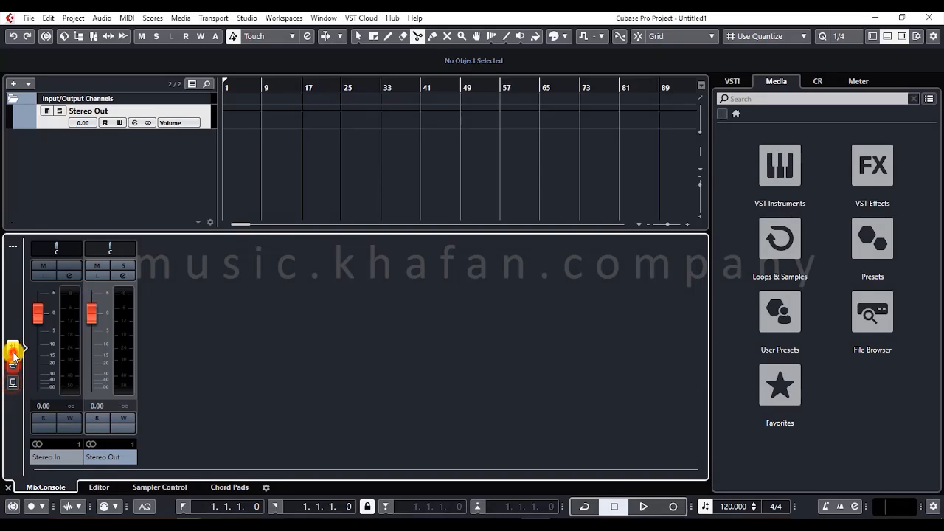
- View the lower zone's Editor, Sampler Control and Chord Pads pages one after another
{"action": "left_click", "coordinate": [99, 486]}
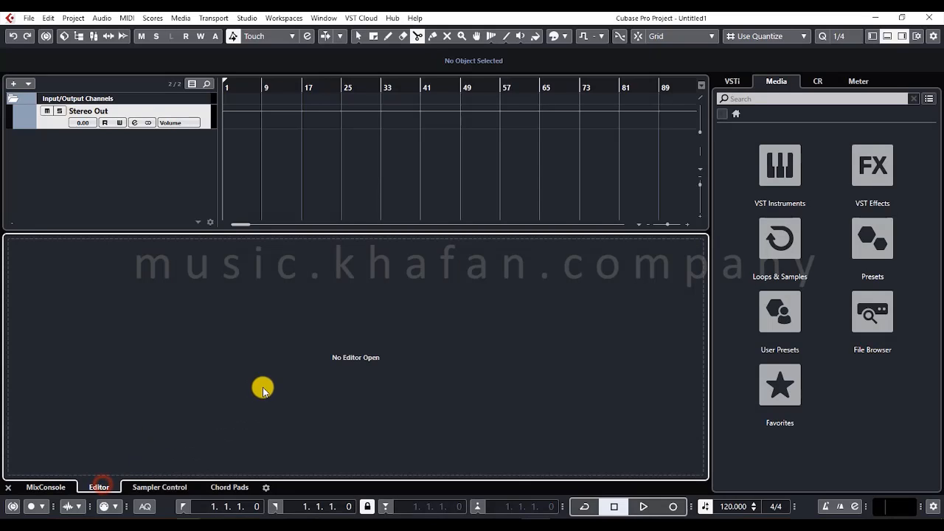
{"action": "left_click", "coordinate": [152, 484]}
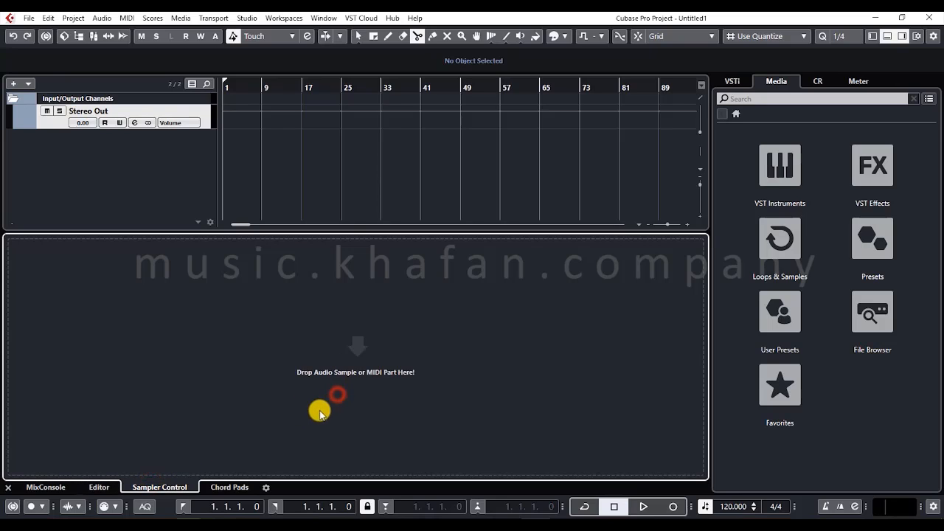
{"action": "left_click", "coordinate": [242, 481]}
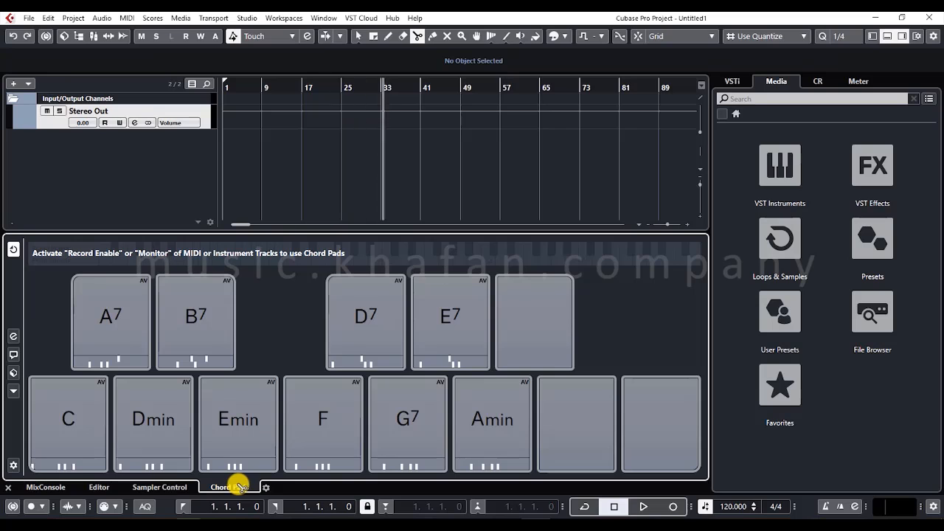
- Review the lower zone's setup of visible items without changes and hide the lower zone
{"action": "left_click", "coordinate": [258, 488]}
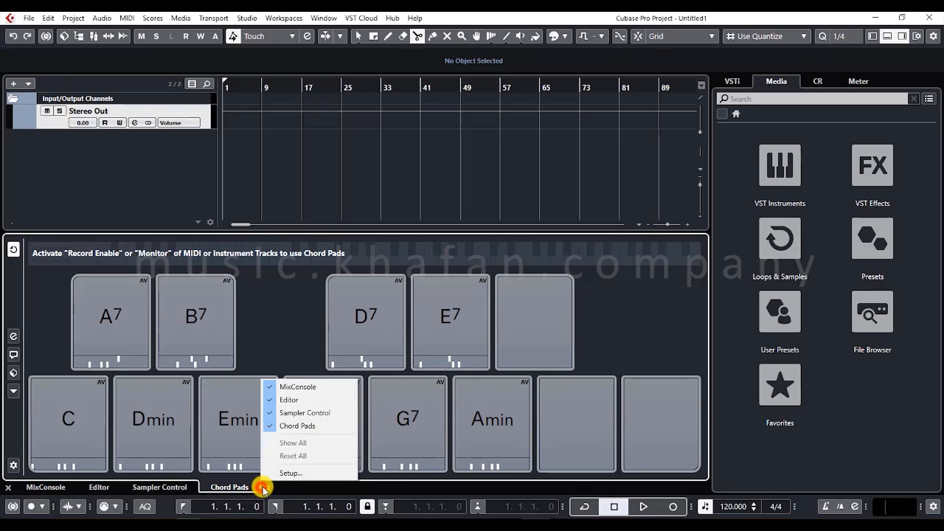
{"action": "left_click", "coordinate": [306, 473]}
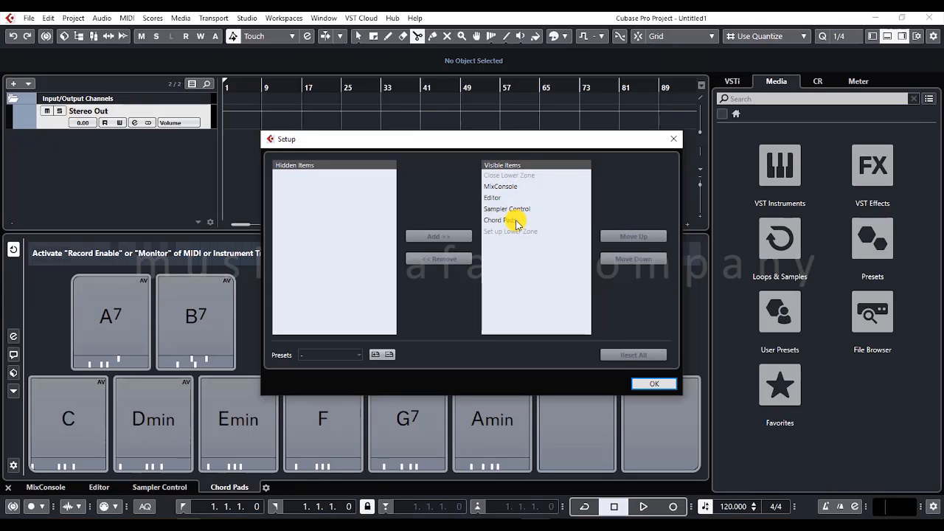
{"action": "left_click", "coordinate": [650, 384]}
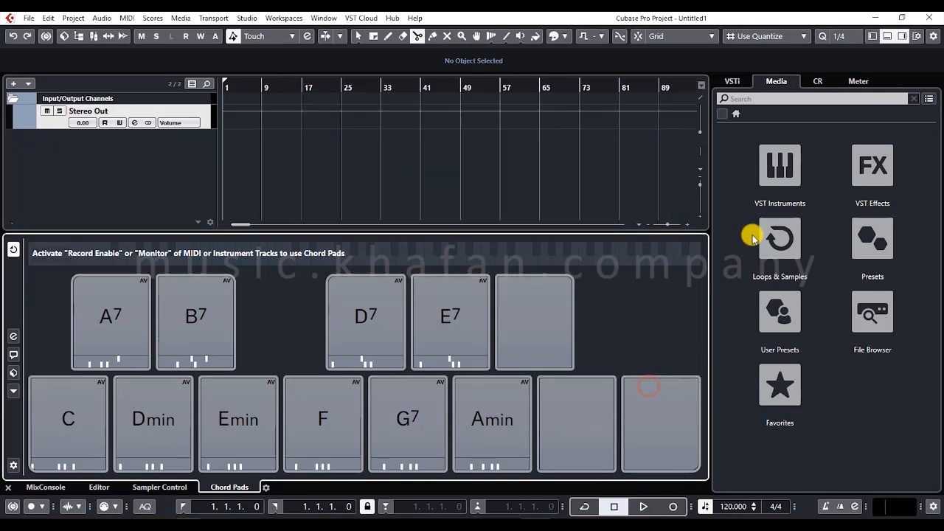
{"action": "left_click", "coordinate": [887, 35]}
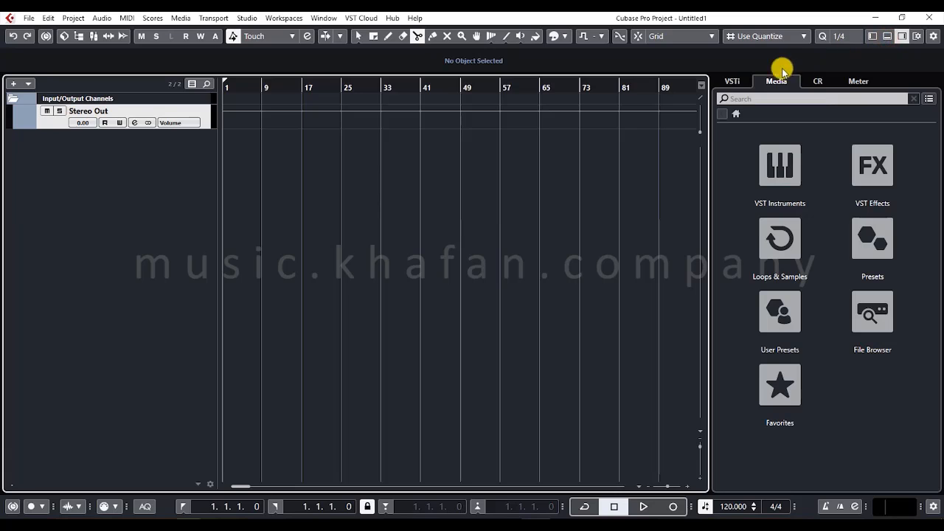
- Look through the right zone's VSTi, Media and Control Room pages, including the option to add a track instrument
{"action": "left_click", "coordinate": [731, 82]}
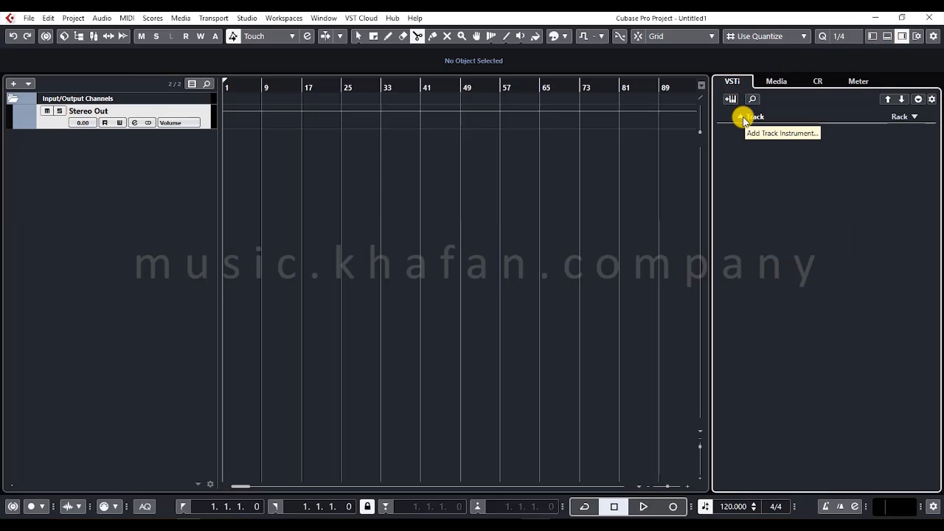
{"action": "left_click", "coordinate": [740, 117]}
{"action": "left_click", "coordinate": [410, 281]}
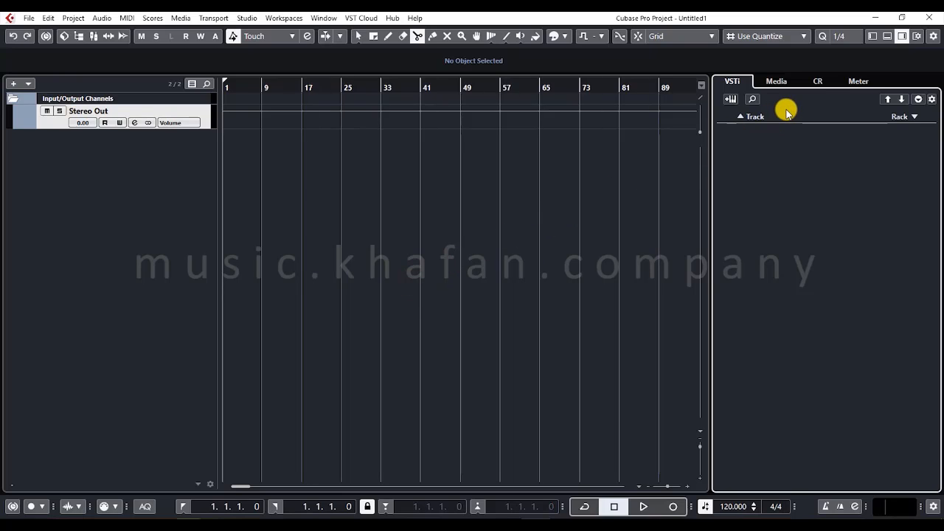
{"action": "left_click", "coordinate": [775, 83]}
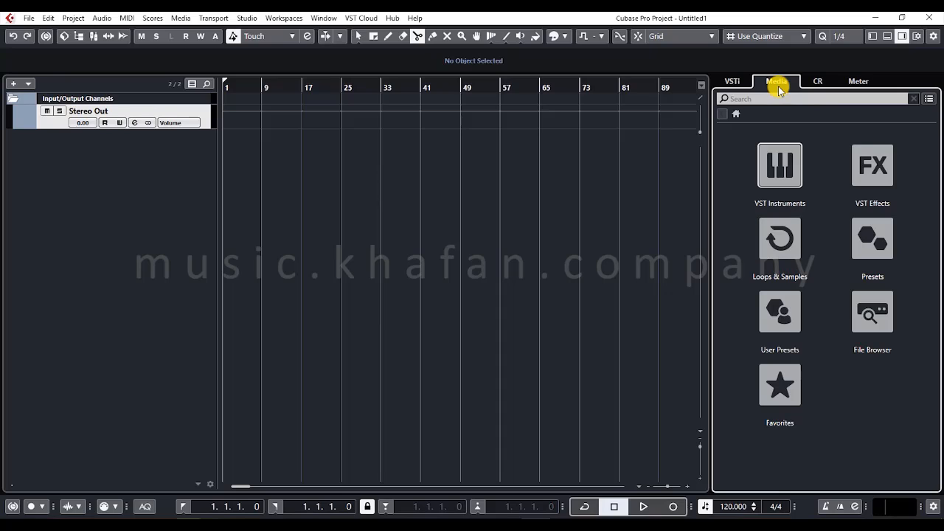
{"action": "left_click", "coordinate": [822, 80]}
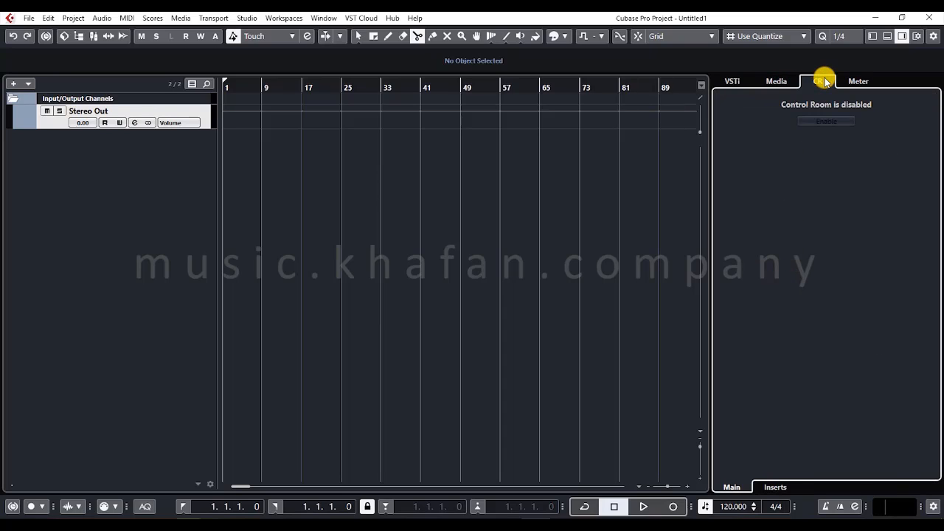
- Examine the Meter page of the right zone, switching between the Master and Loudness meters
{"action": "left_click", "coordinate": [853, 83]}
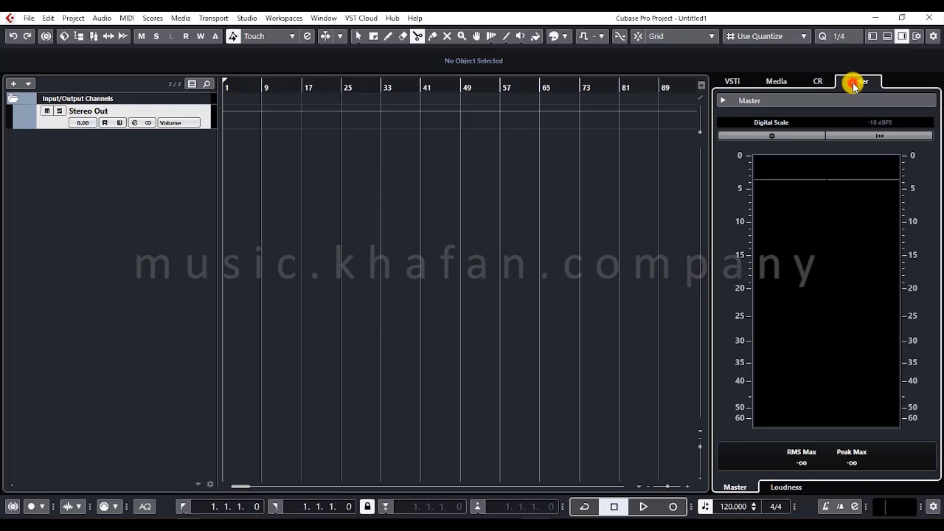
{"action": "left_click", "coordinate": [776, 486]}
{"action": "left_click", "coordinate": [734, 487]}
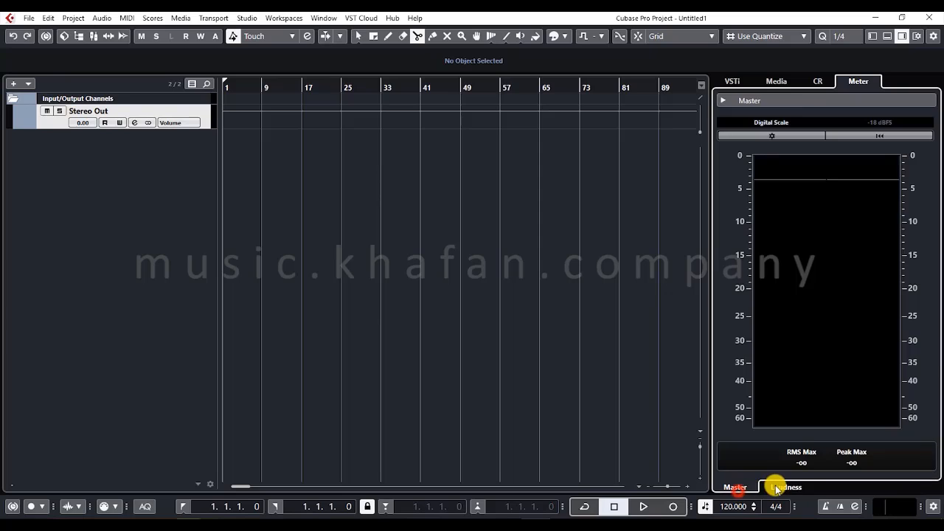
{"action": "left_click", "coordinate": [778, 488]}
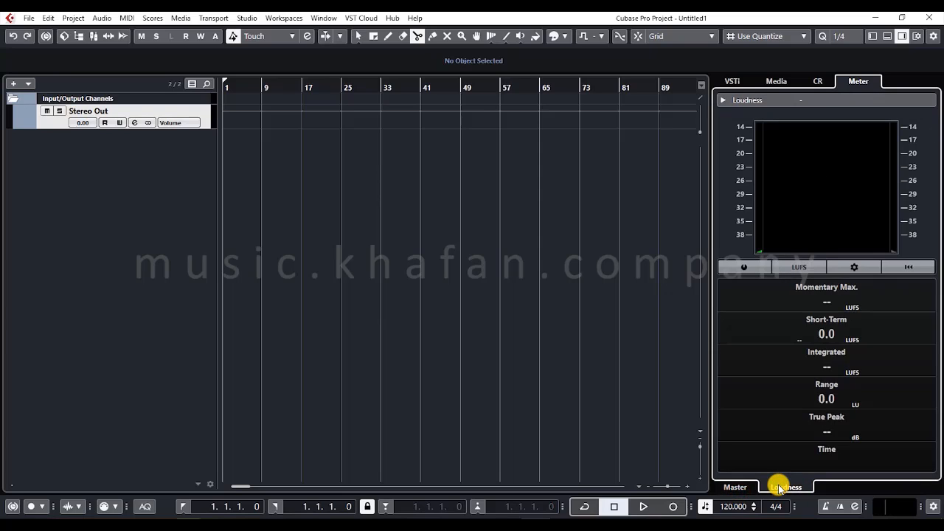
{"action": "left_click", "coordinate": [724, 99]}
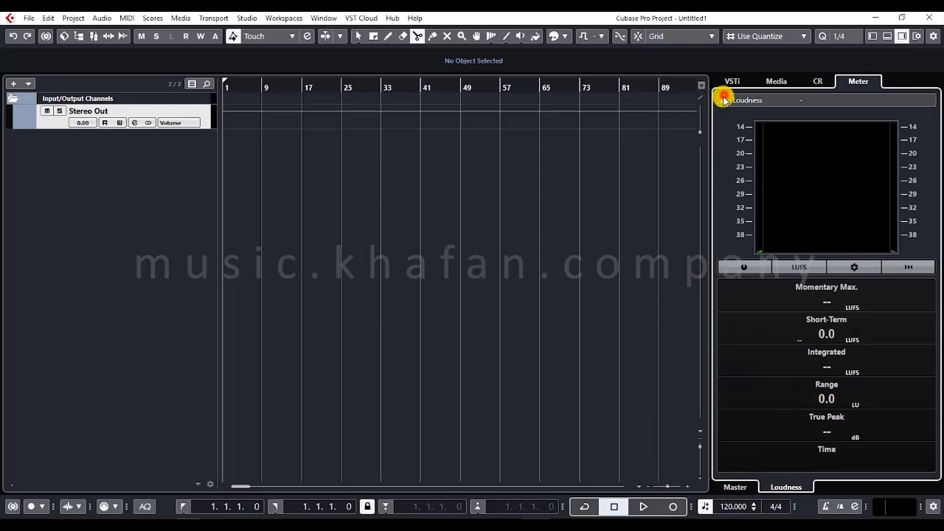
- Check the window layout setup options without changing them and hide the right zone
{"action": "left_click", "coordinate": [906, 36]}
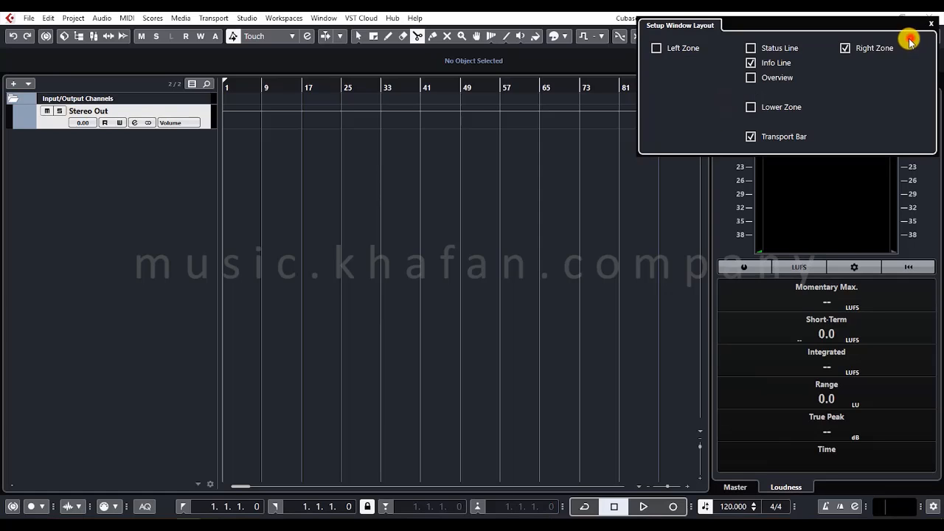
{"action": "left_click", "coordinate": [415, 276]}
{"action": "left_click", "coordinate": [904, 37]}
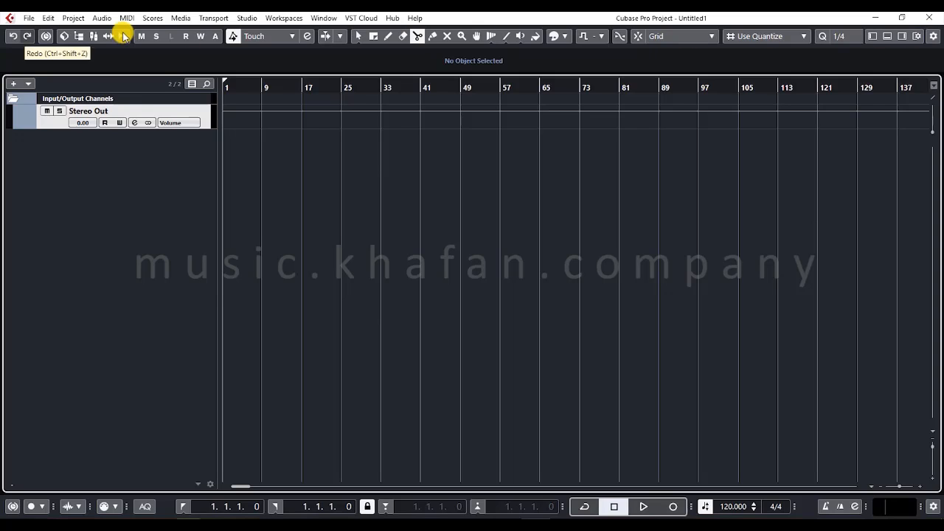
- Check the toolbar's list of visible items without changes, then switch Constrain Delay Compensation on and back off
{"action": "right_click", "coordinate": [44, 37]}
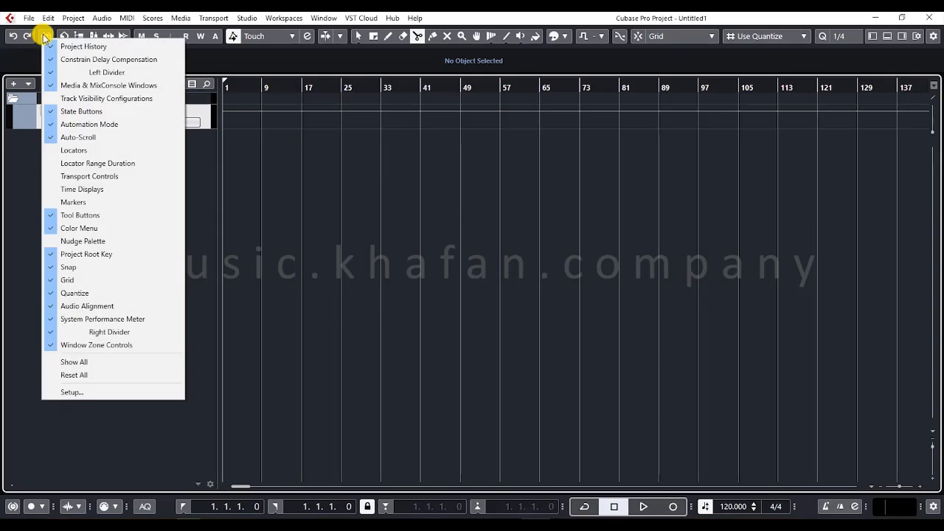
{"action": "left_click", "coordinate": [45, 37]}
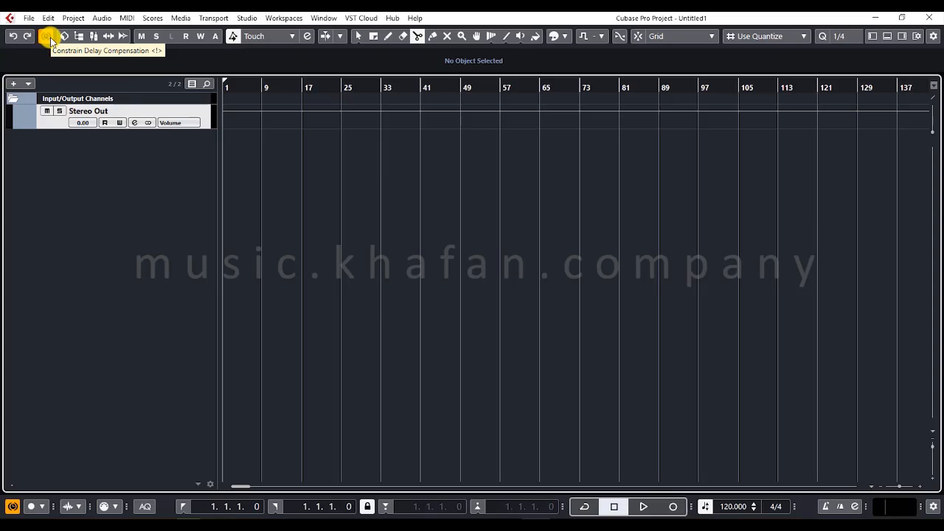
{"action": "left_click", "coordinate": [50, 39]}
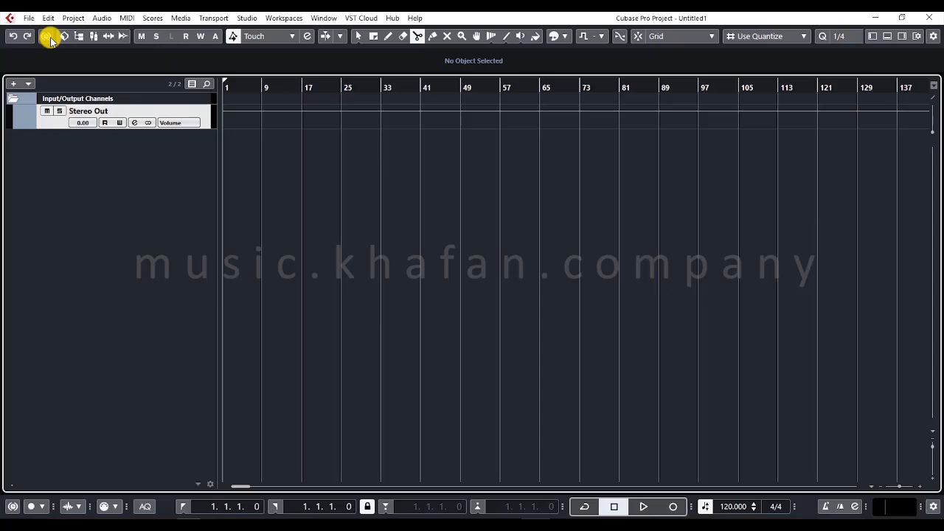
- In MediaBay, expand This Computer and include the C: (Harddisk) drive in the scan, then close MediaBay and dismiss the download notice
{"action": "left_click", "coordinate": [63, 37]}
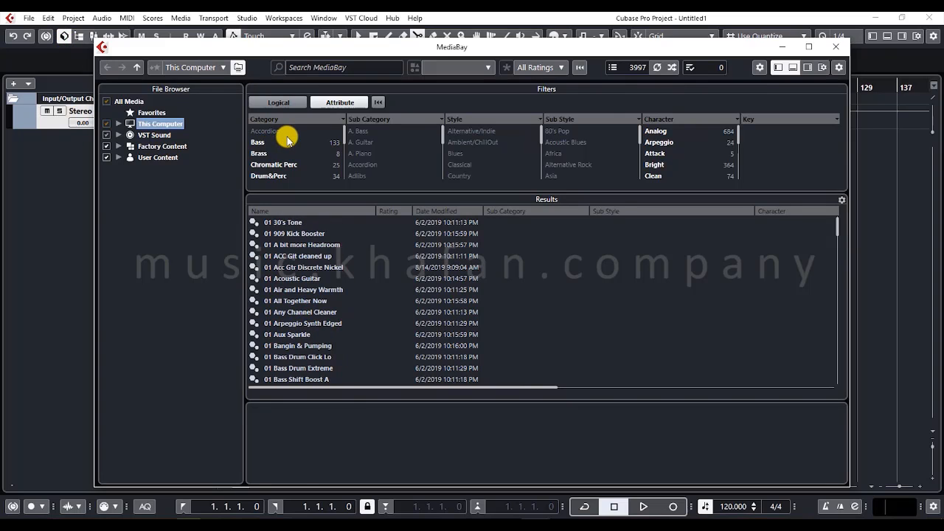
{"action": "left_click", "coordinate": [119, 124]}
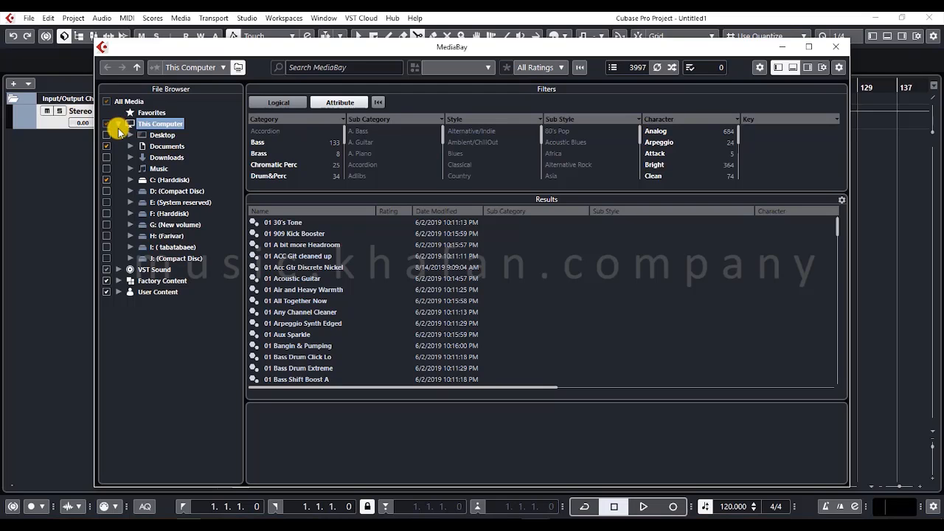
{"action": "left_click", "coordinate": [106, 180]}
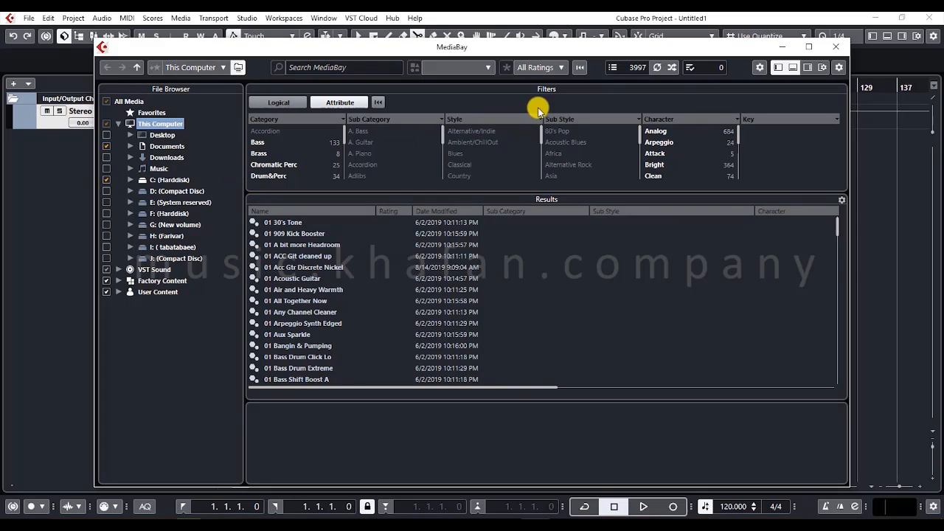
{"action": "left_click", "coordinate": [838, 48]}
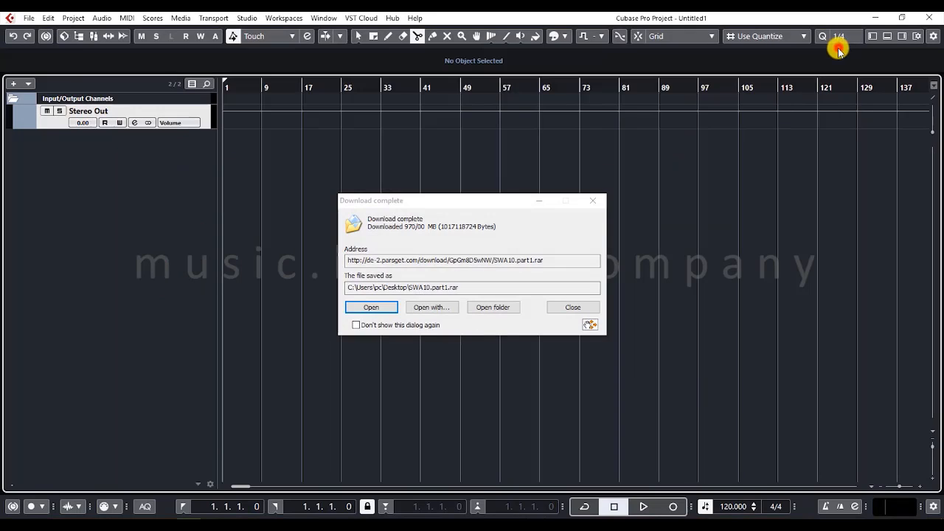
{"action": "left_click", "coordinate": [560, 308]}
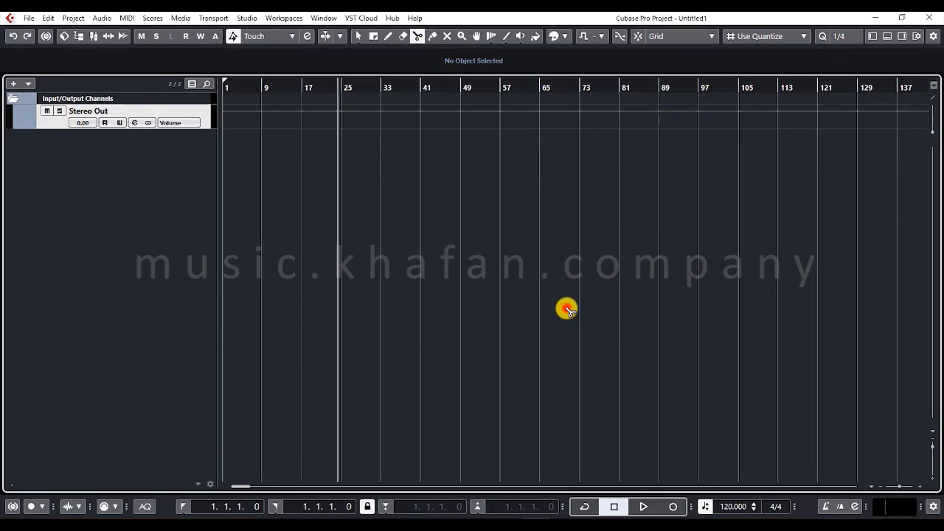
- Look through the Pool window's Audio and Trash folders and close the Pool
{"action": "left_click", "coordinate": [76, 36]}
{"action": "left_click_drag", "start_coordinate": [404, 145], "coordinate": [436, 163]}
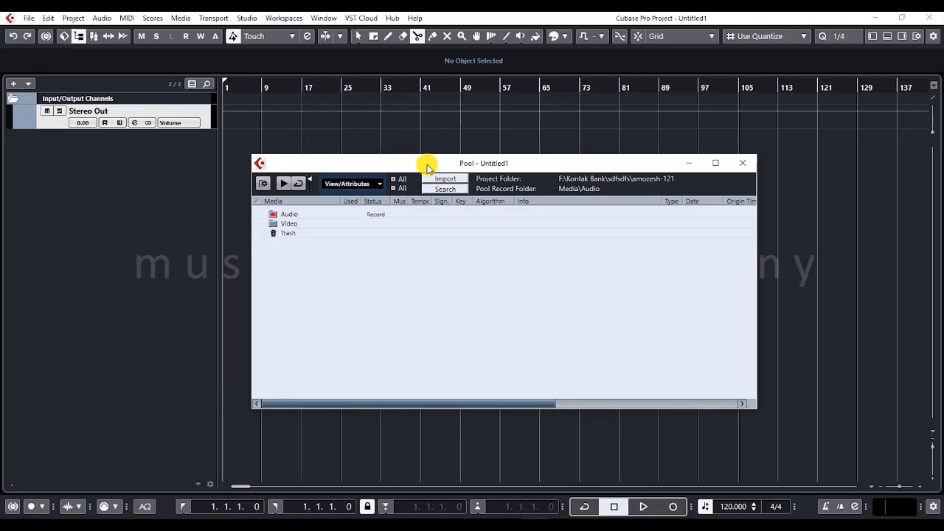
{"action": "left_click", "coordinate": [280, 218]}
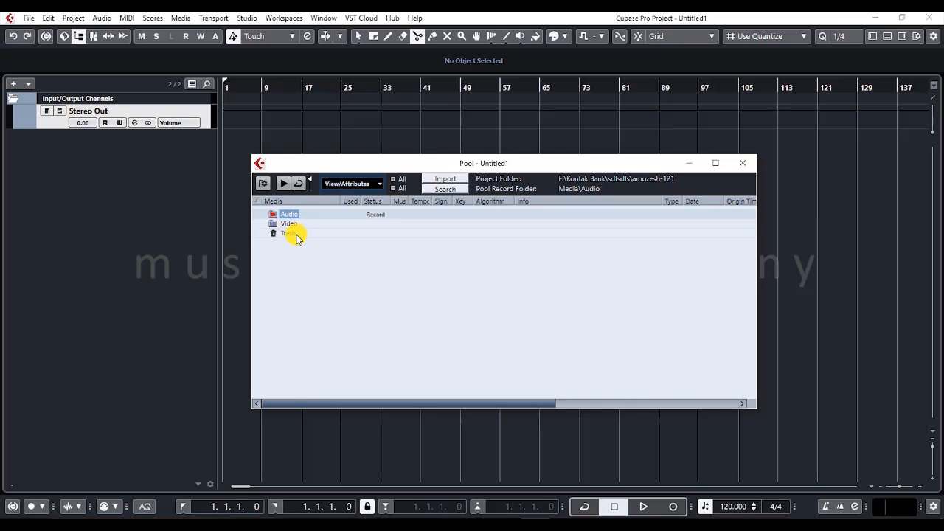
{"action": "left_click", "coordinate": [295, 234]}
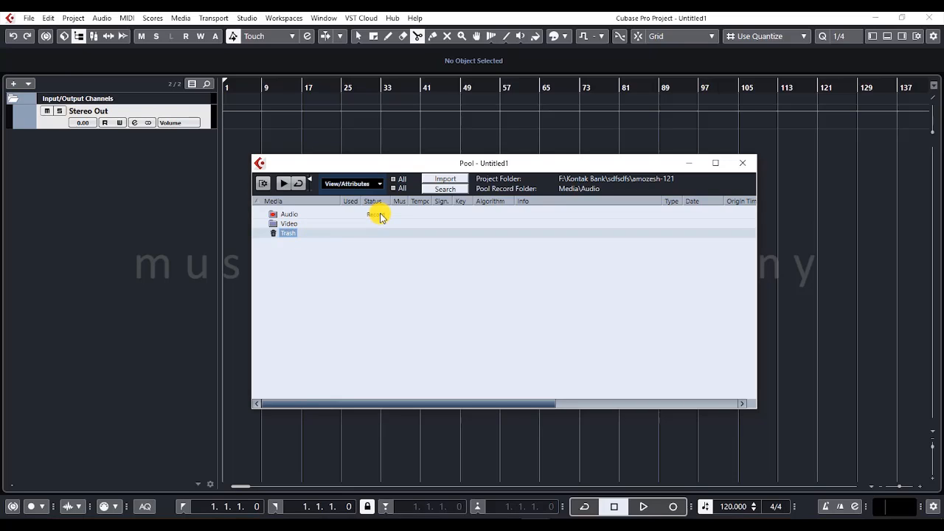
{"action": "left_click", "coordinate": [741, 162]}
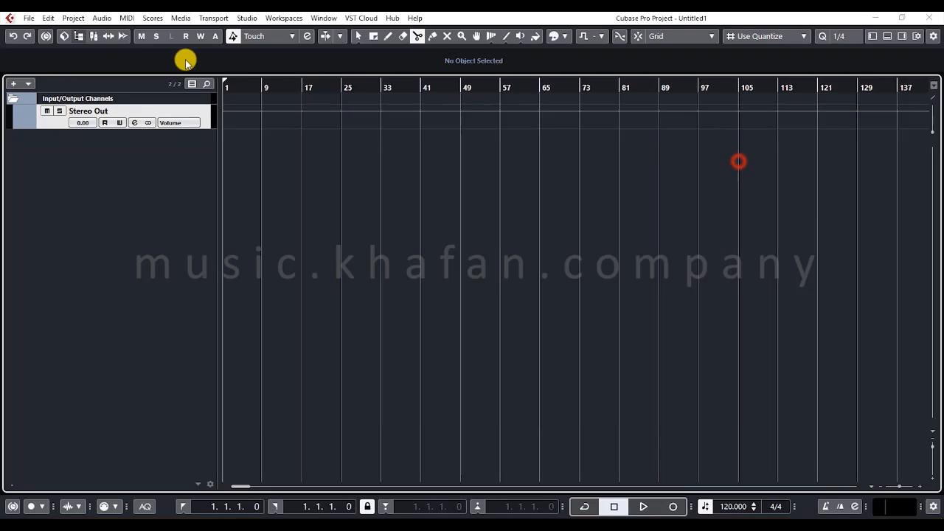
- View the MixConsole in its own window and return to the empty project
{"action": "left_click", "coordinate": [94, 42]}
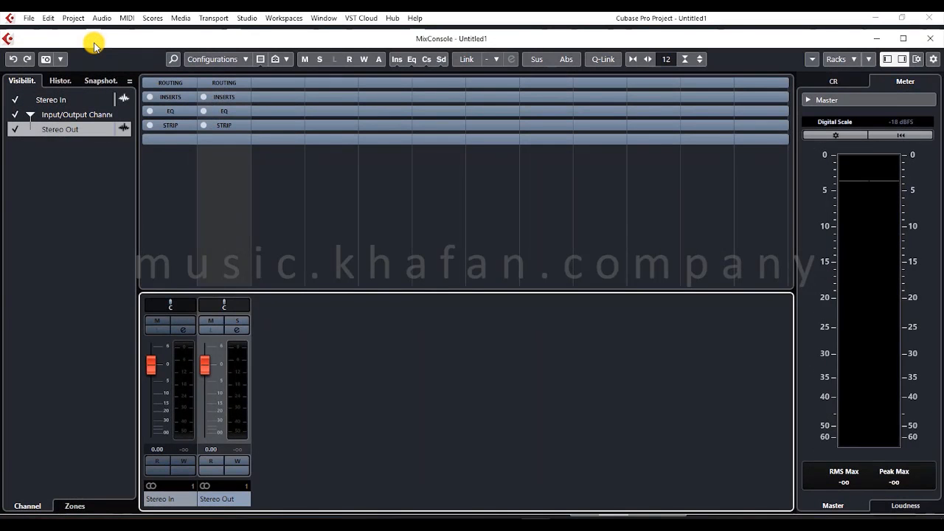
{"action": "left_click", "coordinate": [930, 38]}
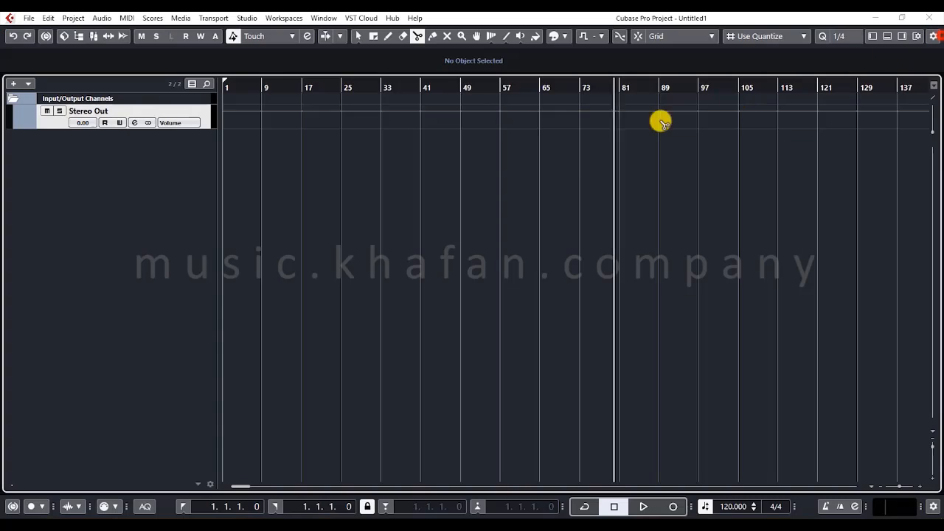
{"action": "left_click", "coordinate": [298, 234]}
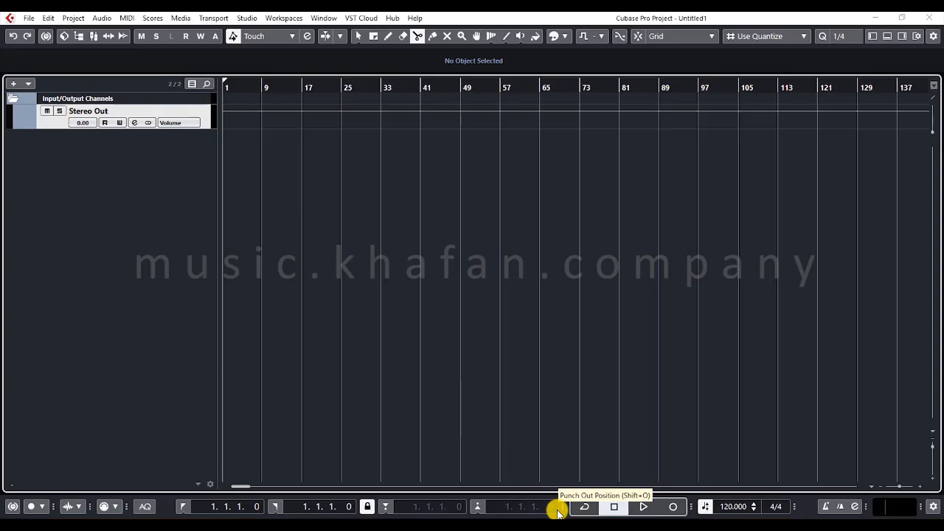
- Show the floating Transport panel, move it just above the fixed transport bar, and hide it again
{"action": "key", "text": "F2"}
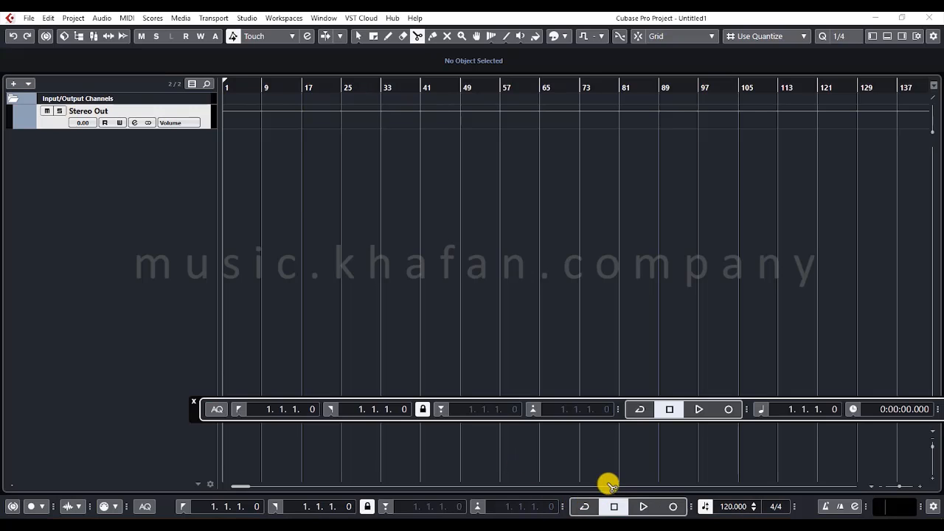
{"action": "left_click_drag", "start_coordinate": [620, 420], "coordinate": [544, 427]}
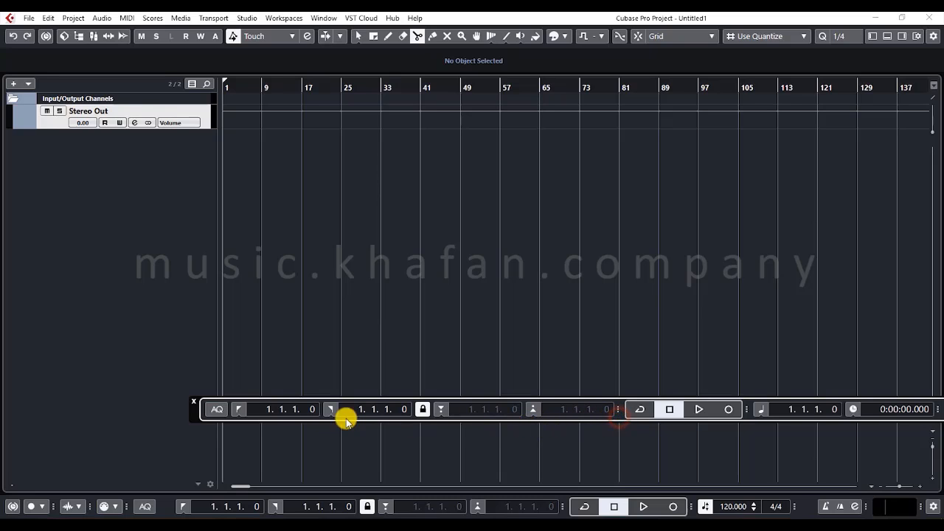
{"action": "left_click", "coordinate": [231, 415]}
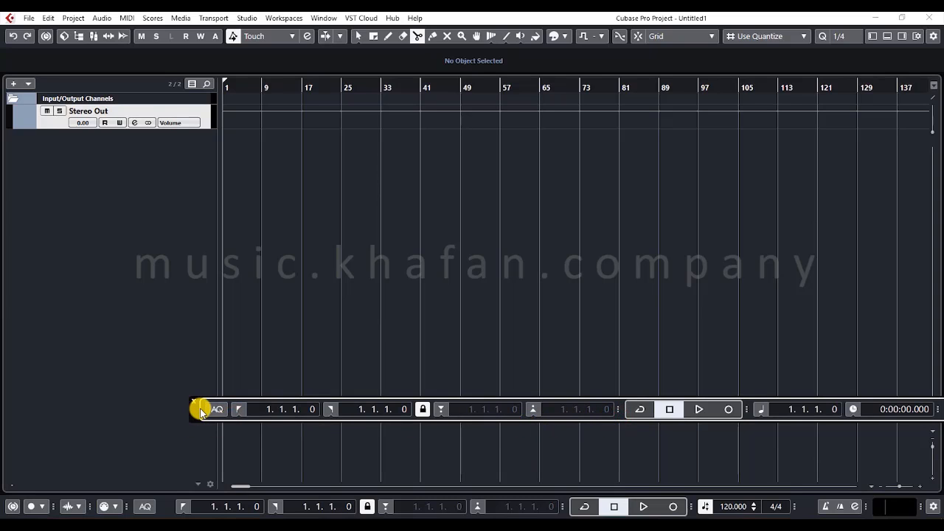
{"action": "left_click_drag", "start_coordinate": [199, 408], "coordinate": [2, 463]}
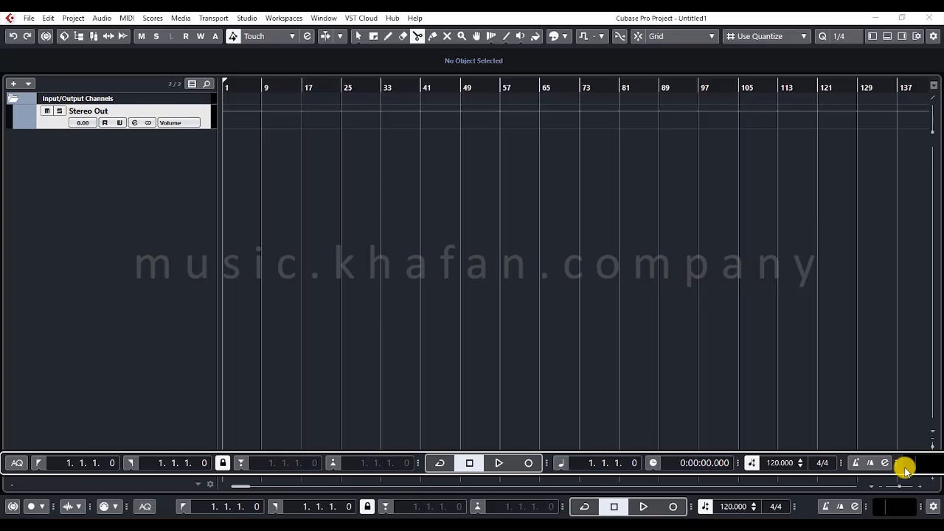
{"action": "key", "text": "F2"}
{"action": "key", "text": "F2"}
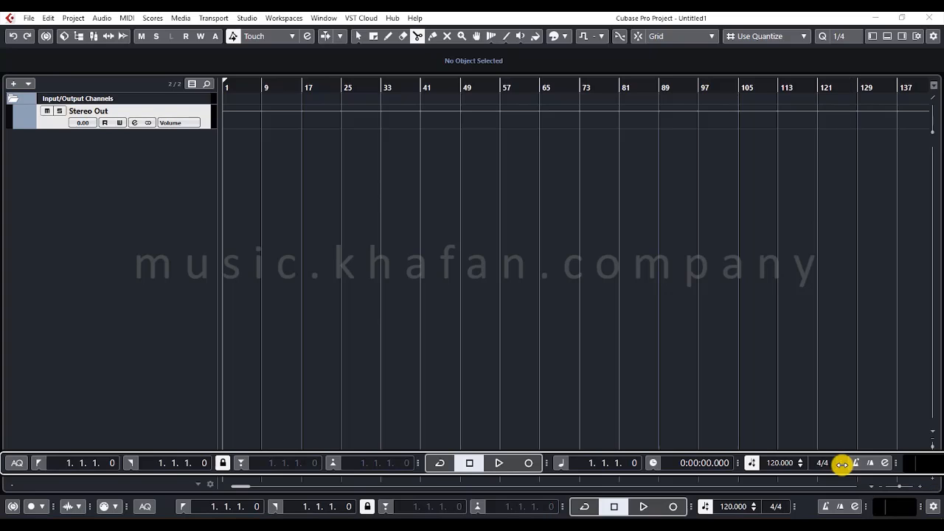
{"action": "key", "text": "F2"}
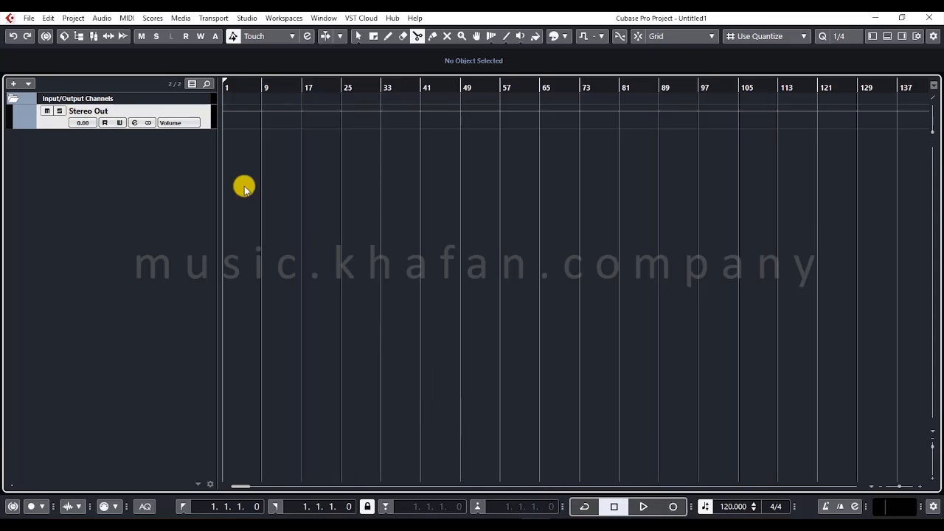
- Reopen and close the MixConsole, then call up the Control Room and decline enabling it
{"action": "left_click", "coordinate": [99, 35]}
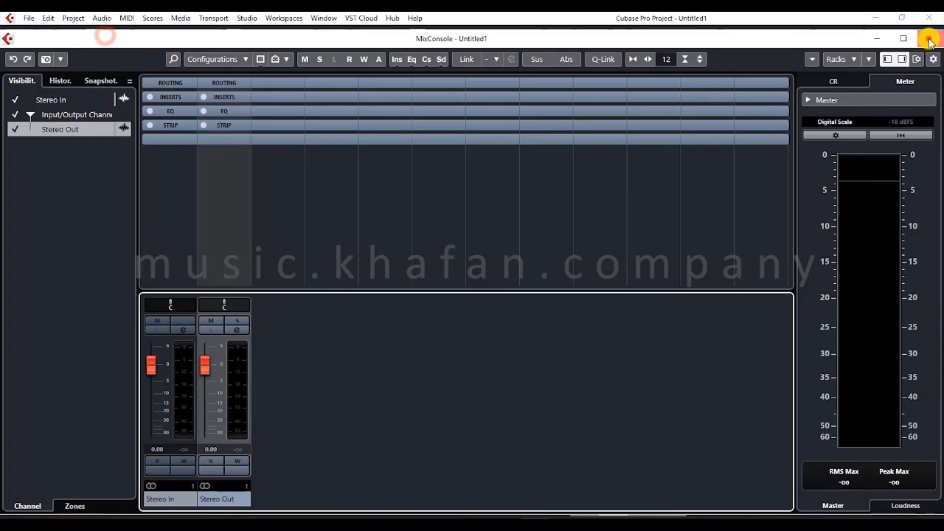
{"action": "left_click", "coordinate": [928, 38]}
{"action": "left_click", "coordinate": [109, 37]}
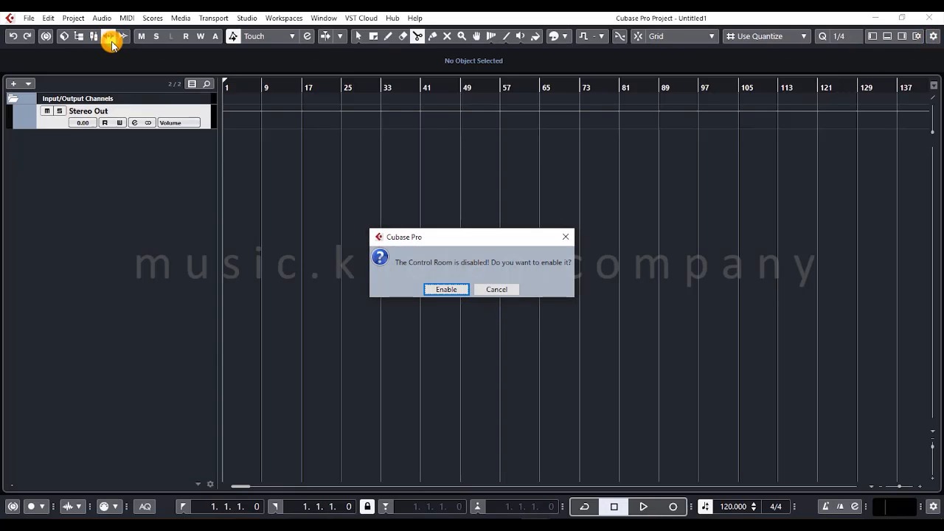
{"action": "left_click", "coordinate": [501, 289]}
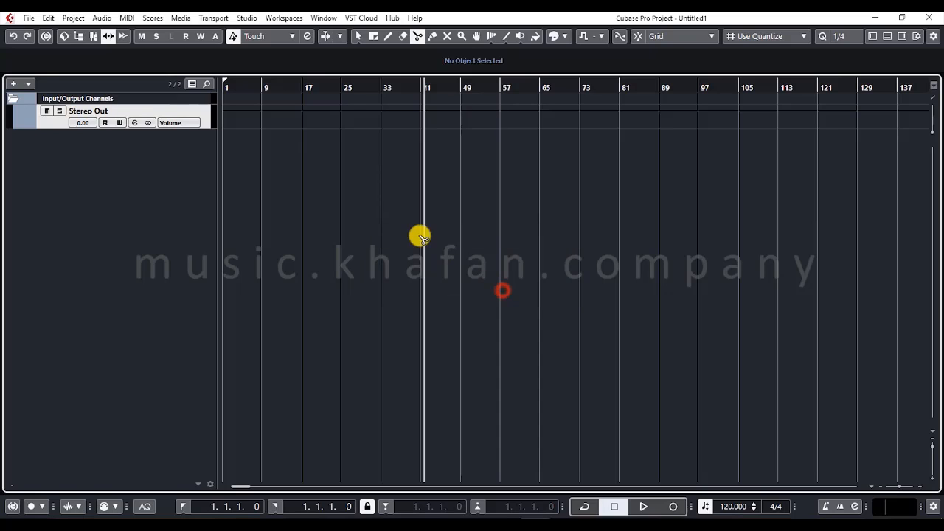
- Bring up the Direct Offline Processing window and place it over the middle of the project for viewing
{"action": "left_click", "coordinate": [124, 37]}
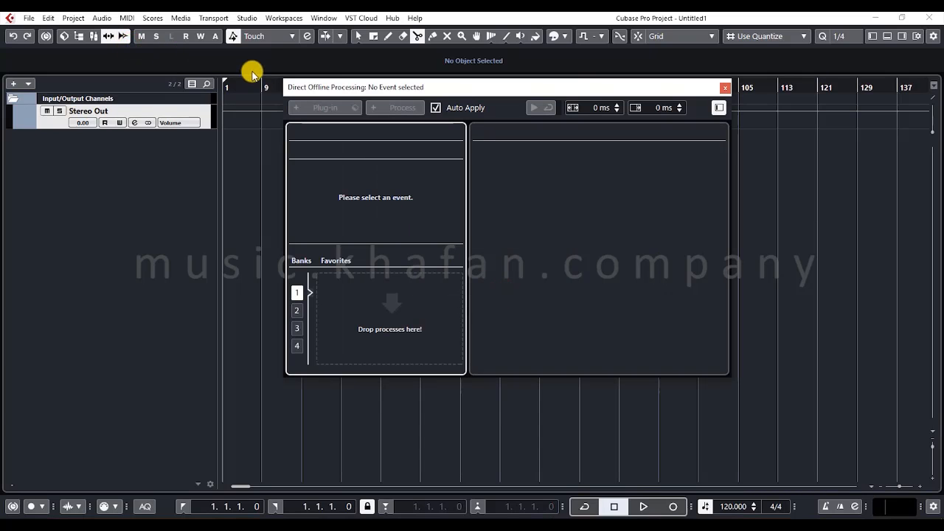
{"action": "left_click_drag", "start_coordinate": [325, 87], "coordinate": [366, 171]}
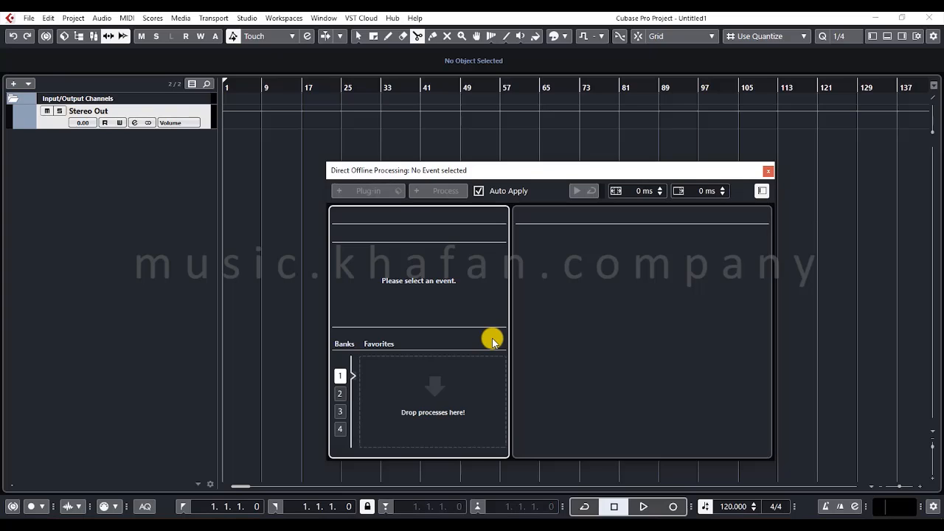
- Close the Direct Offline Processing window, and toggle mute and solo on the Stereo Out channel, leaving both states off
{"action": "left_click", "coordinate": [767, 171]}
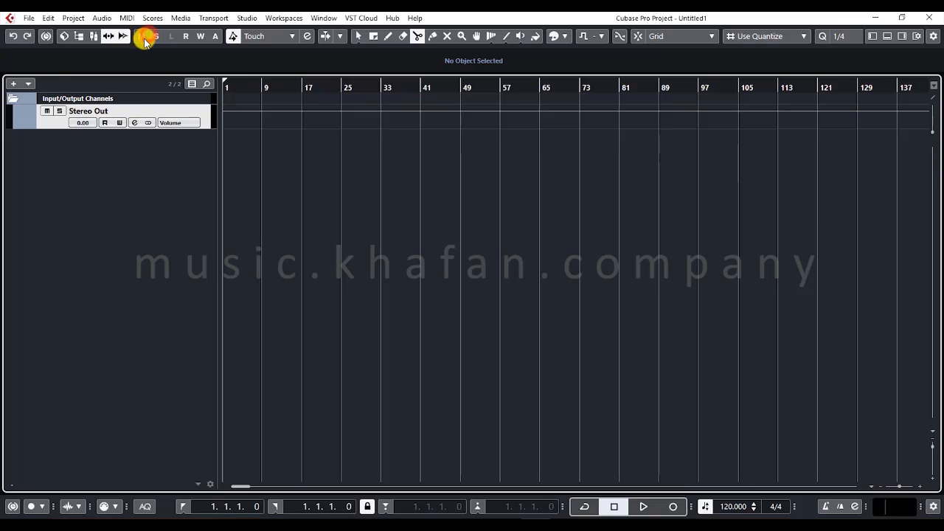
{"action": "left_click", "coordinate": [59, 111]}
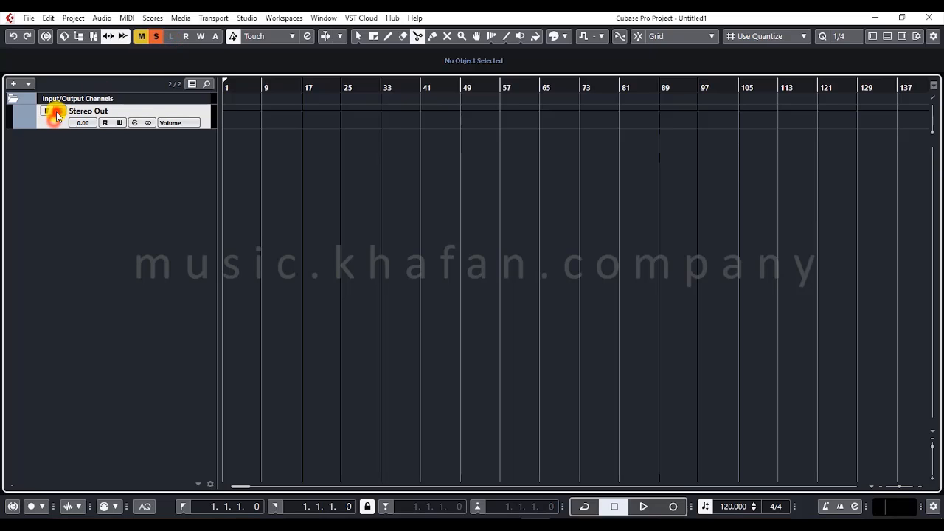
{"action": "left_click", "coordinate": [57, 112]}
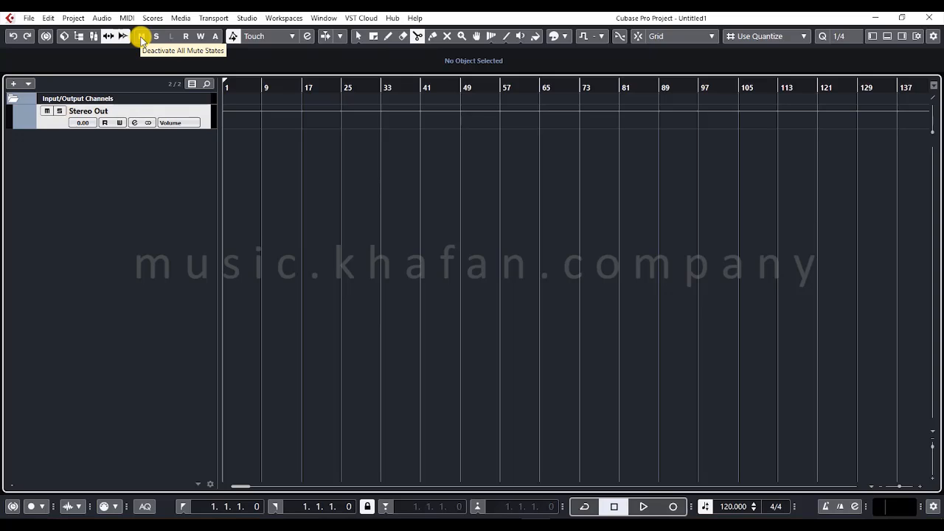
{"action": "right_click", "coordinate": [46, 112]}
{"action": "left_click", "coordinate": [42, 110]}
{"action": "left_click", "coordinate": [42, 110]}
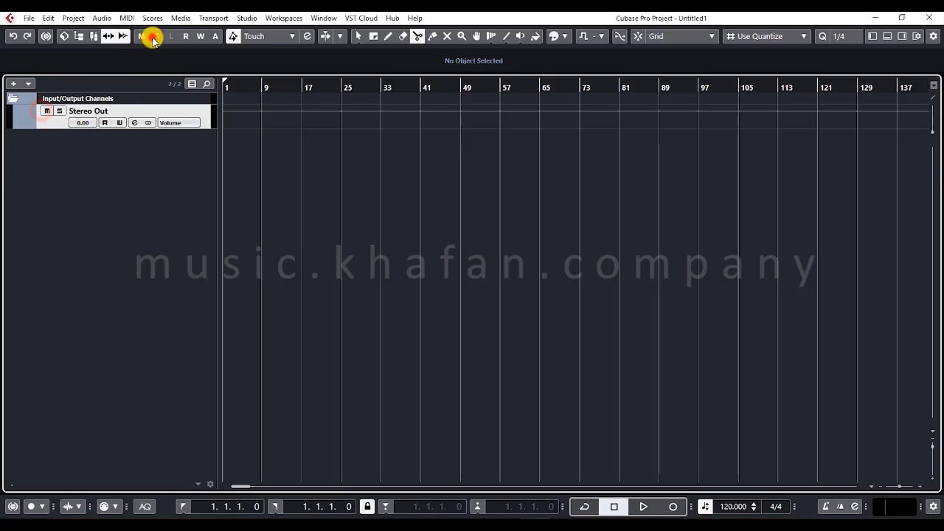
{"action": "left_click", "coordinate": [60, 112]}
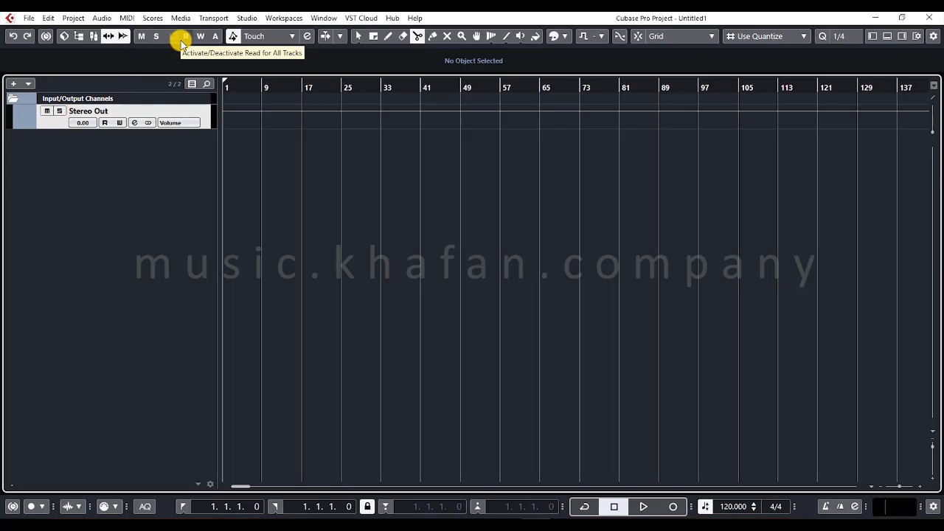
- Turn read automation on for all tracks and switch it off again, dismissing the context menus
{"action": "right_click", "coordinate": [104, 126]}
{"action": "left_click", "coordinate": [88, 141]}
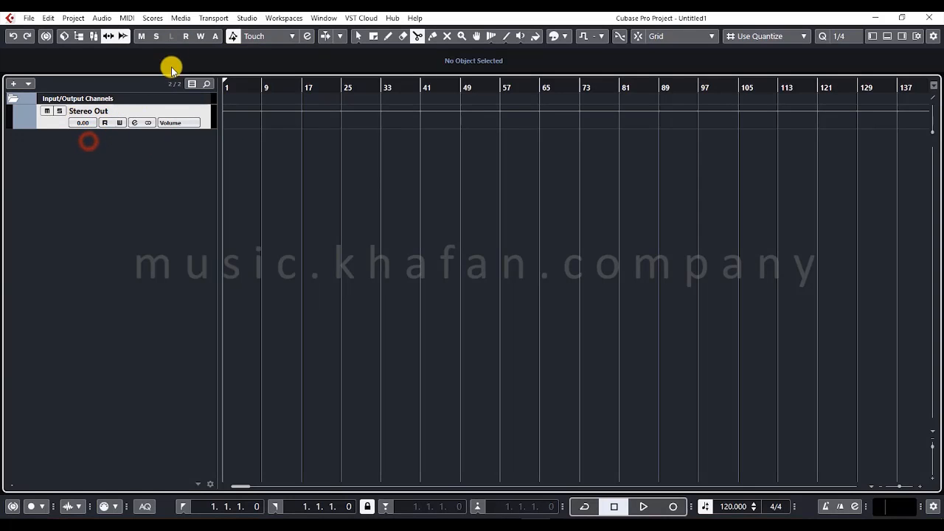
{"action": "left_click", "coordinate": [200, 36]}
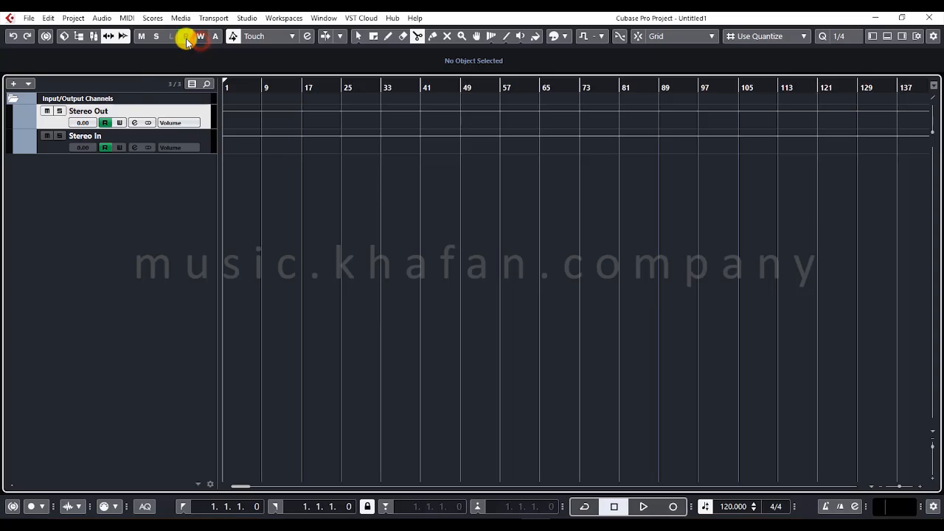
{"action": "left_click", "coordinate": [186, 36]}
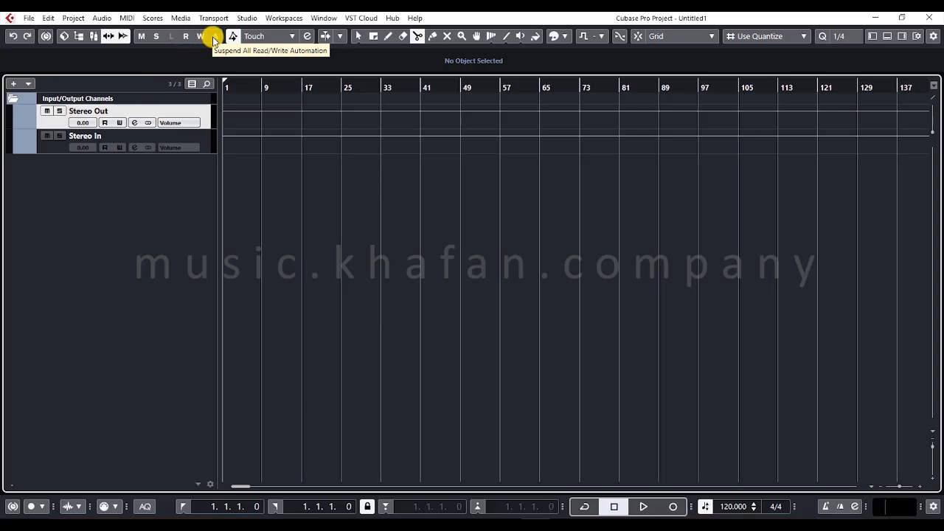
{"action": "right_click", "coordinate": [213, 36]}
{"action": "left_click", "coordinate": [185, 53]}
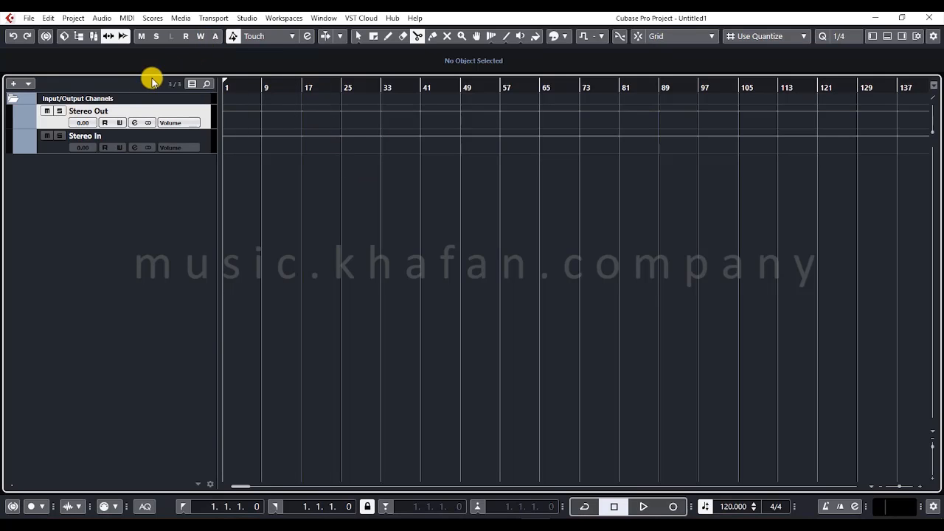
- Remove the Stereo In track from the Input/Output Channels folder and switch to the Object Selection tool
{"action": "right_click", "coordinate": [50, 143]}
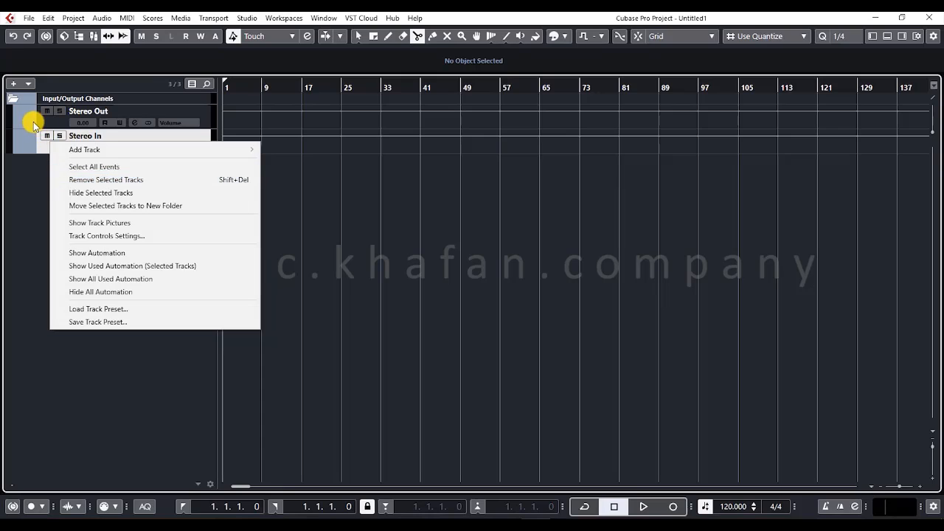
{"action": "left_click", "coordinate": [30, 124]}
{"action": "left_click", "coordinate": [18, 124]}
{"action": "left_click", "coordinate": [18, 124]}
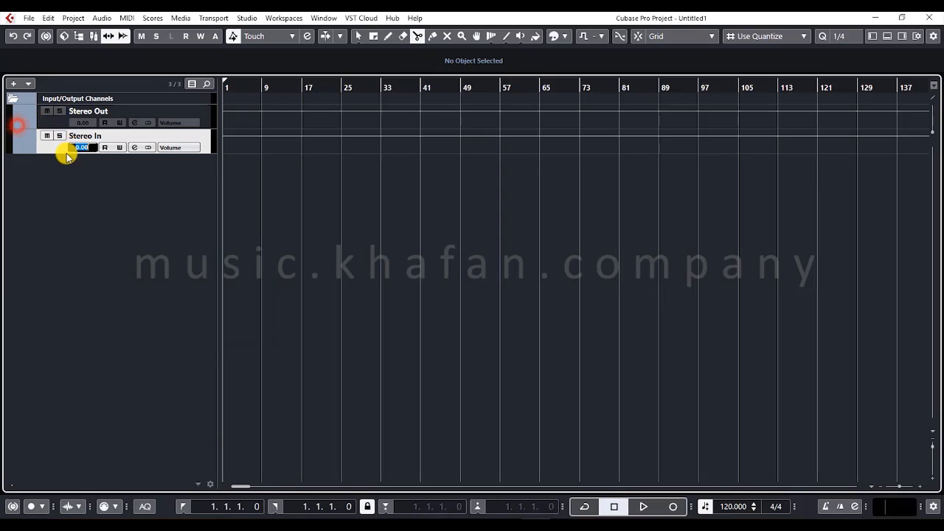
{"action": "right_click", "coordinate": [57, 143]}
{"action": "left_click", "coordinate": [95, 185]}
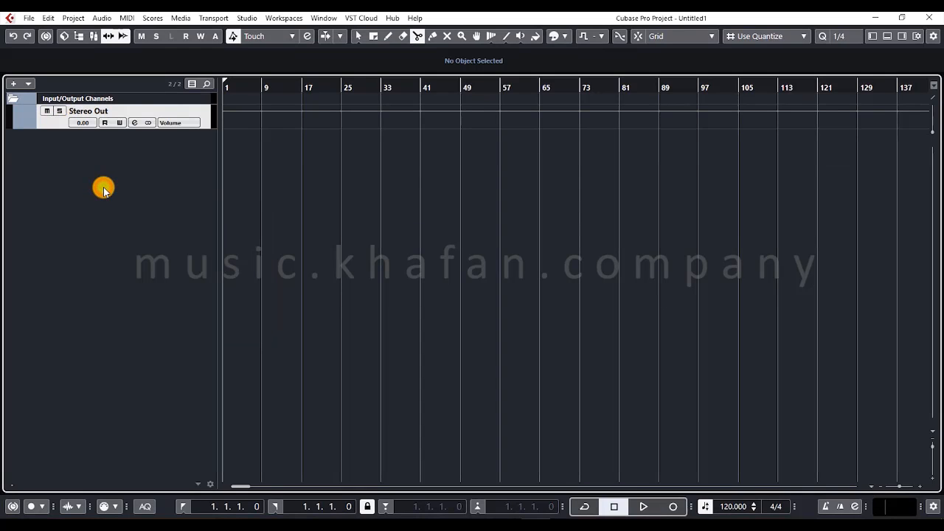
{"action": "right_click", "coordinate": [283, 182]}
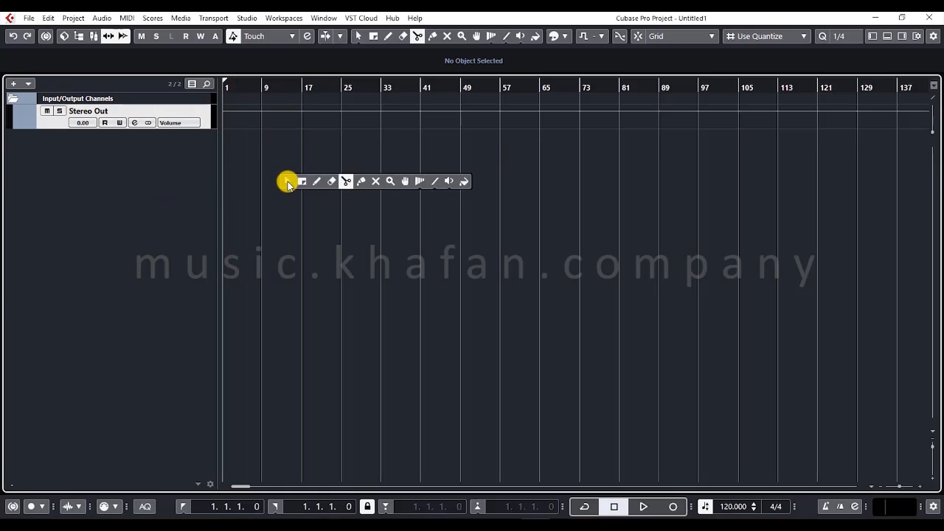
{"action": "left_click", "coordinate": [287, 183]}
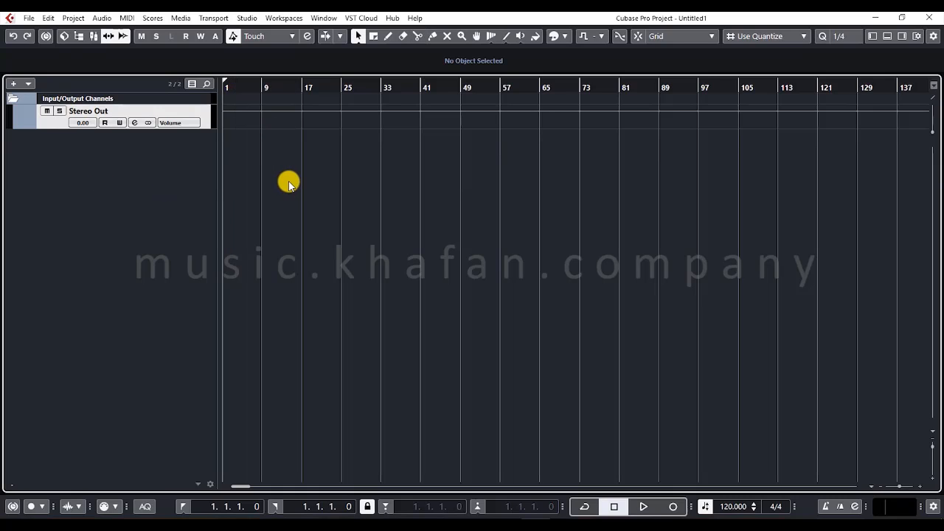
- With read and write automation enabled on Stereo Out, record fader moves from its channel settings during playback, ending at -1.77 dB
{"action": "left_click", "coordinate": [214, 37]}
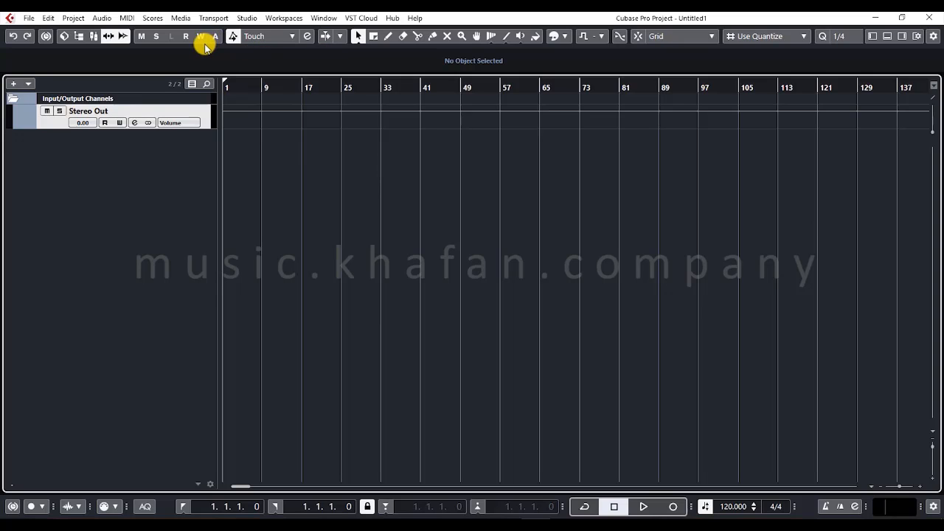
{"action": "left_click", "coordinate": [120, 124]}
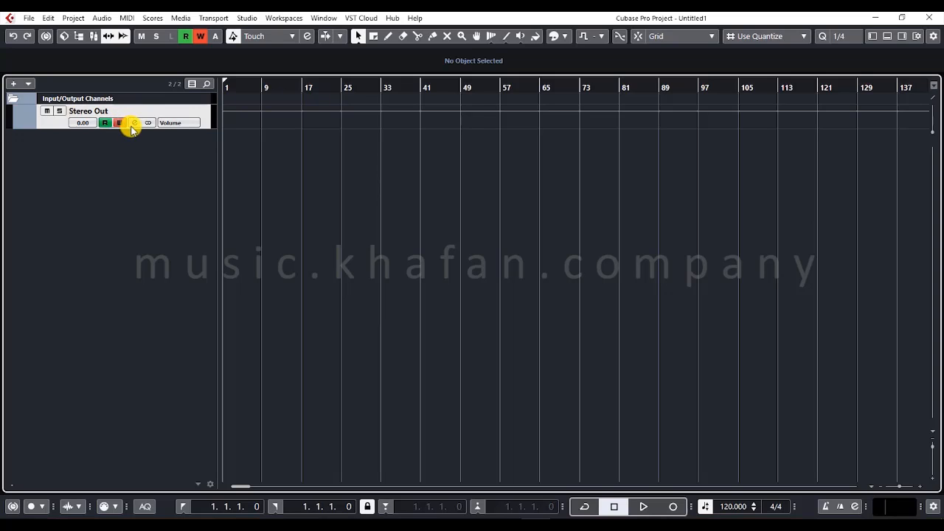
{"action": "left_click", "coordinate": [134, 123]}
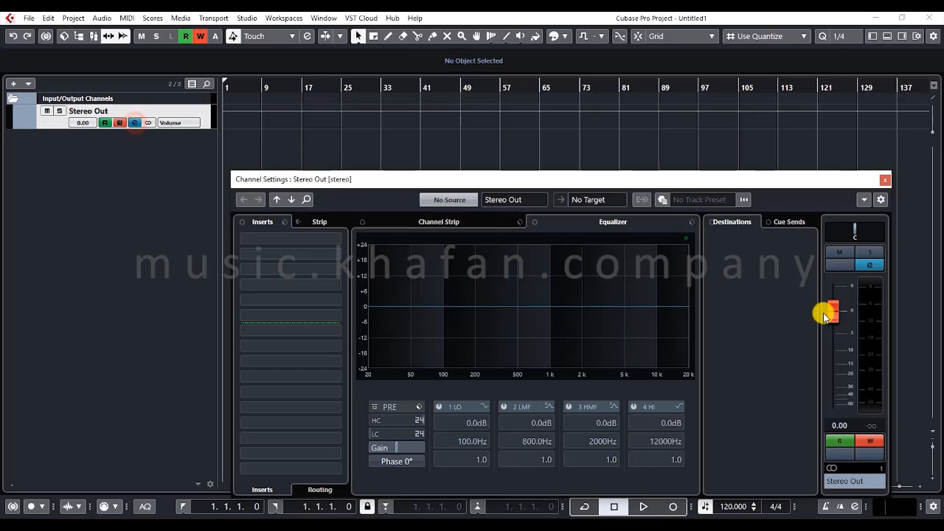
{"action": "key", "text": "space"}
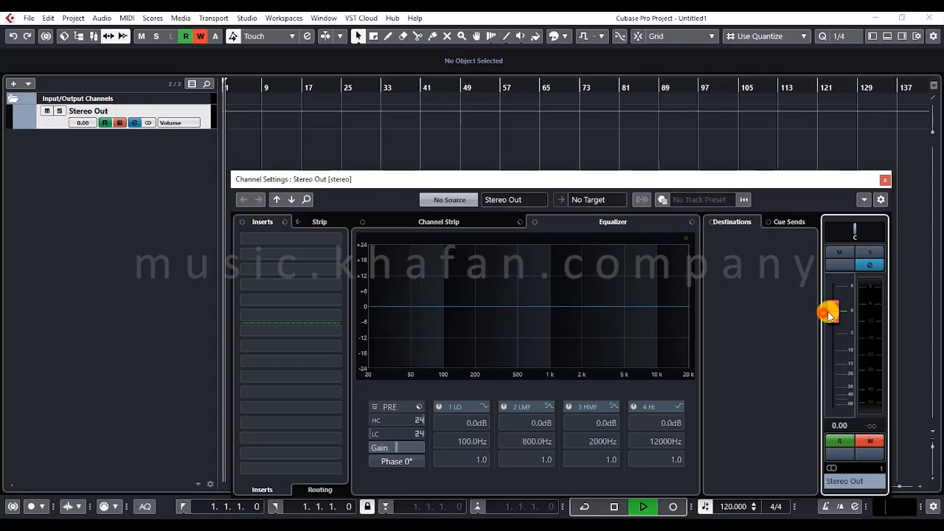
{"action": "mouse_move", "coordinate": [827, 311]}
{"action": "left_mouse_down"}
{"action": "mouse_move", "coordinate": [831, 365]}
{"action": "mouse_move", "coordinate": [838, 326]}
{"action": "mouse_move", "coordinate": [836, 354]}
{"action": "mouse_move", "coordinate": [832, 320]}
{"action": "mouse_move", "coordinate": [834, 373]}
{"action": "mouse_move", "coordinate": [834, 320]}
{"action": "left_mouse_up"}
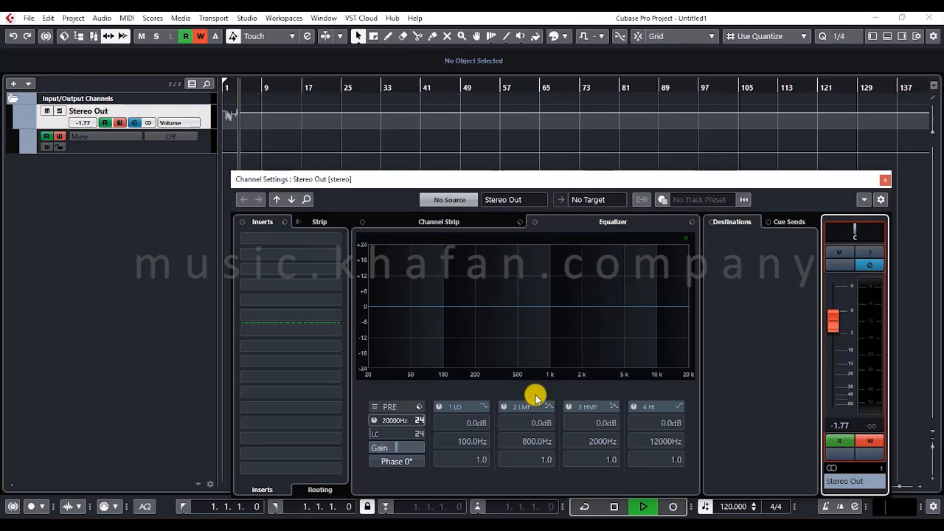
- Record low-cut filter automation on the Stereo Out channel, stop playback, and close its channel settings
{"action": "left_click", "coordinate": [374, 433]}
{"action": "left_click_drag", "start_coordinate": [390, 431], "coordinate": [417, 421]}
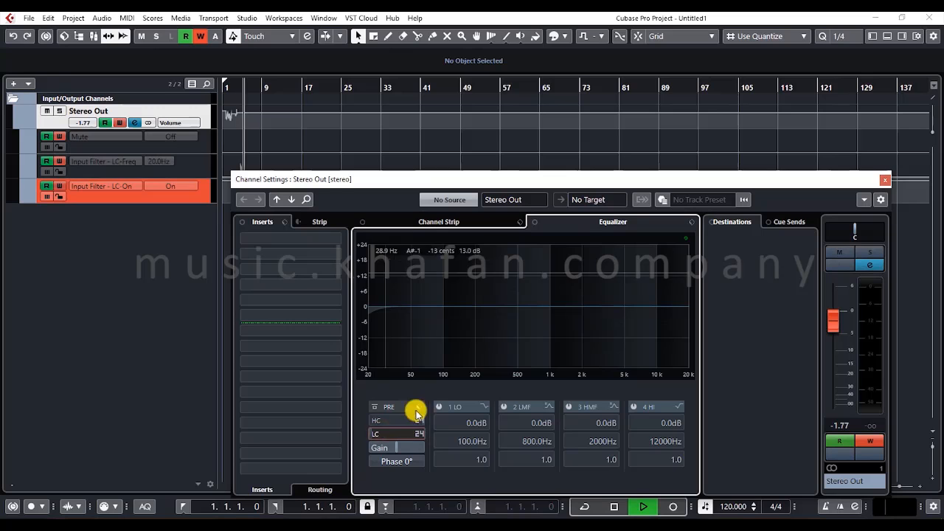
{"action": "left_click_drag", "start_coordinate": [364, 183], "coordinate": [290, 215]}
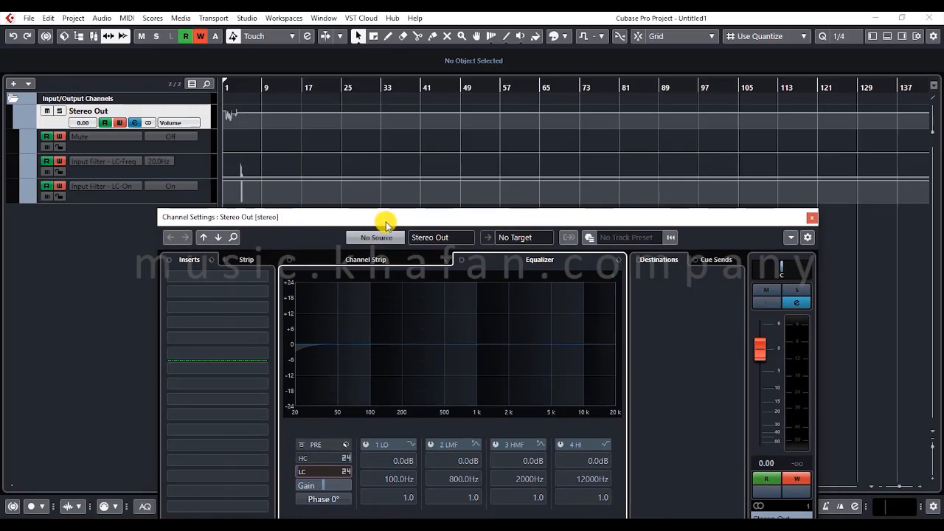
{"action": "left_click", "coordinate": [808, 219]}
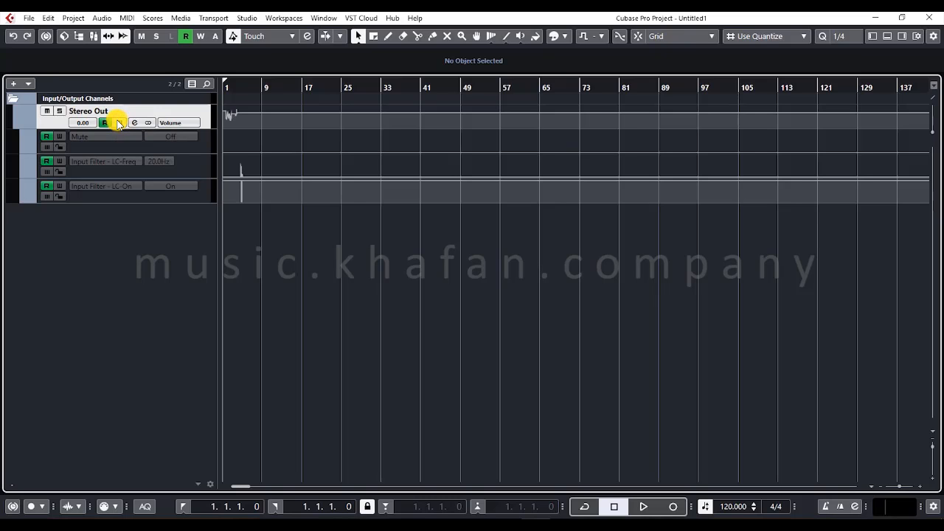
- Scrub the project cursor over the recorded volume automation in the zoomed-out timeline, ending at about bar 38
{"action": "mouse_move", "coordinate": [247, 85]}
{"action": "left_mouse_down"}
{"action": "mouse_move", "coordinate": [222, 109]}
{"action": "mouse_move", "coordinate": [225, 140]}
{"action": "mouse_move", "coordinate": [248, 96]}
{"action": "left_mouse_up"}
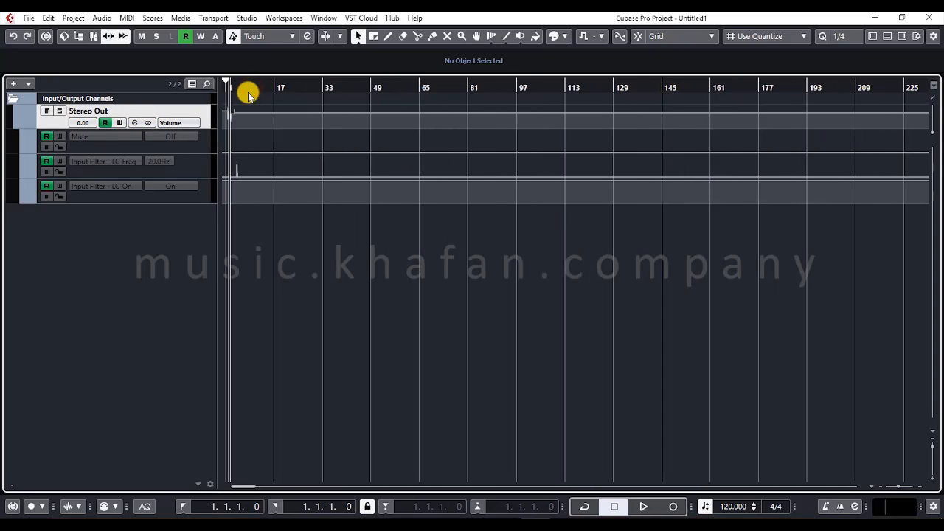
{"action": "right_click", "coordinate": [232, 40]}
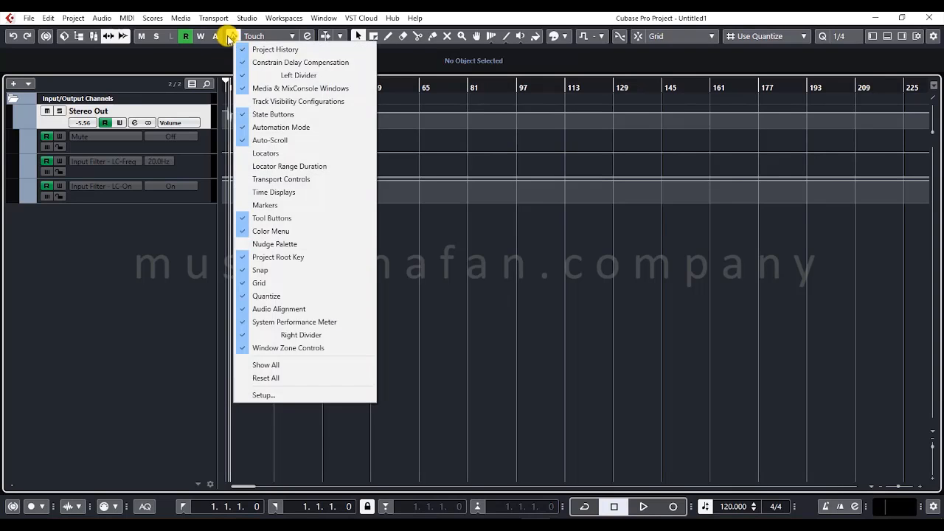
{"action": "left_click", "coordinate": [230, 35]}
{"action": "left_click", "coordinate": [258, 36]}
{"action": "left_click", "coordinate": [240, 41]}
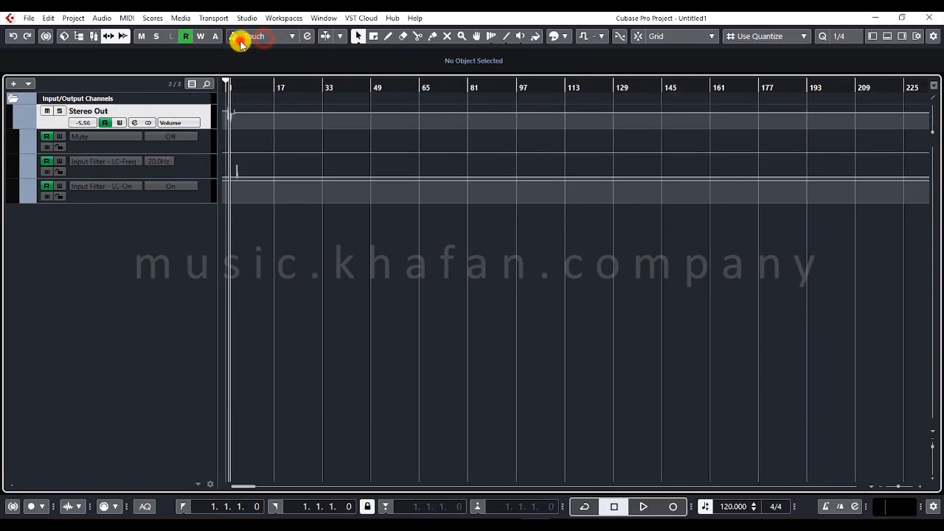
{"action": "left_click_drag", "start_coordinate": [244, 90], "coordinate": [338, 94]}
- Try the Auto-Latch automation mode and return the mode to Touch
{"action": "left_click", "coordinate": [272, 42]}
{"action": "left_click", "coordinate": [280, 65]}
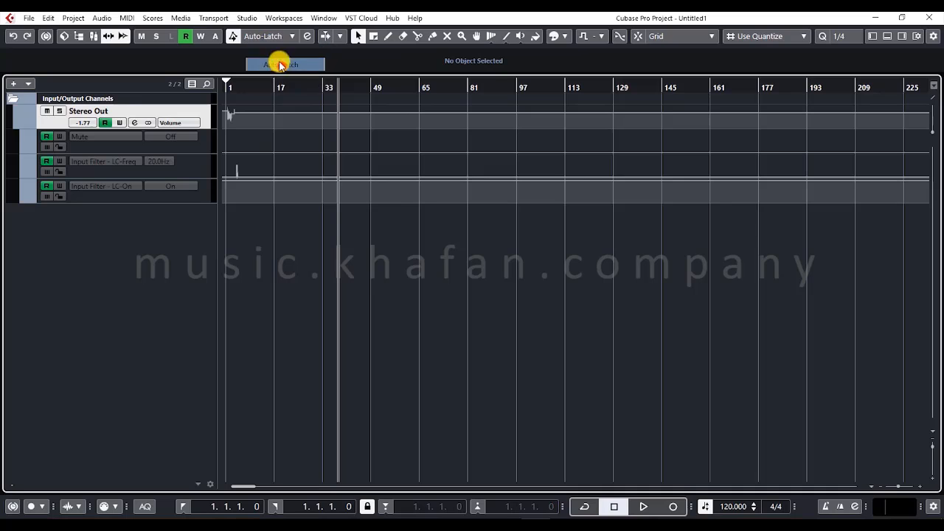
{"action": "left_click", "coordinate": [268, 40]}
{"action": "left_click", "coordinate": [272, 52]}
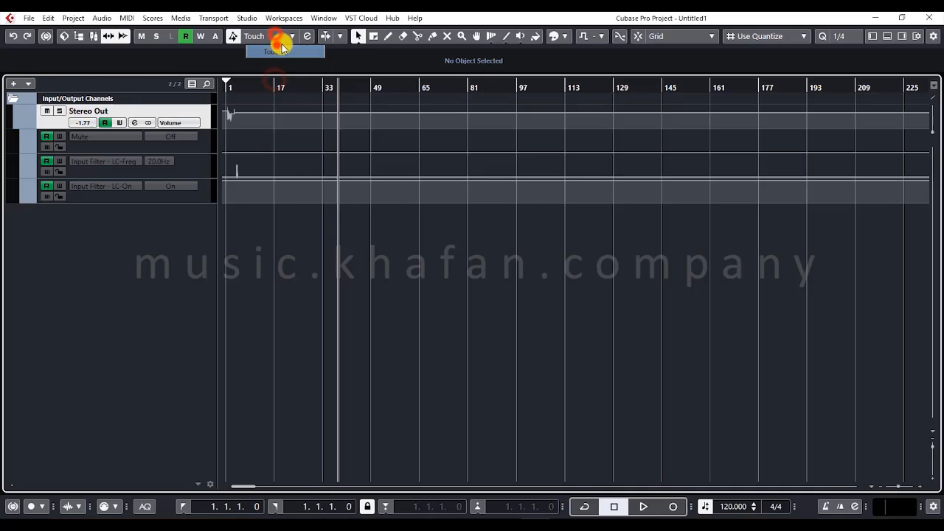
- Bring up the Automation Panel, place it over the project to view its operations, and close it
{"action": "left_click", "coordinate": [308, 36]}
{"action": "left_click_drag", "start_coordinate": [189, 27], "coordinate": [502, 127]}
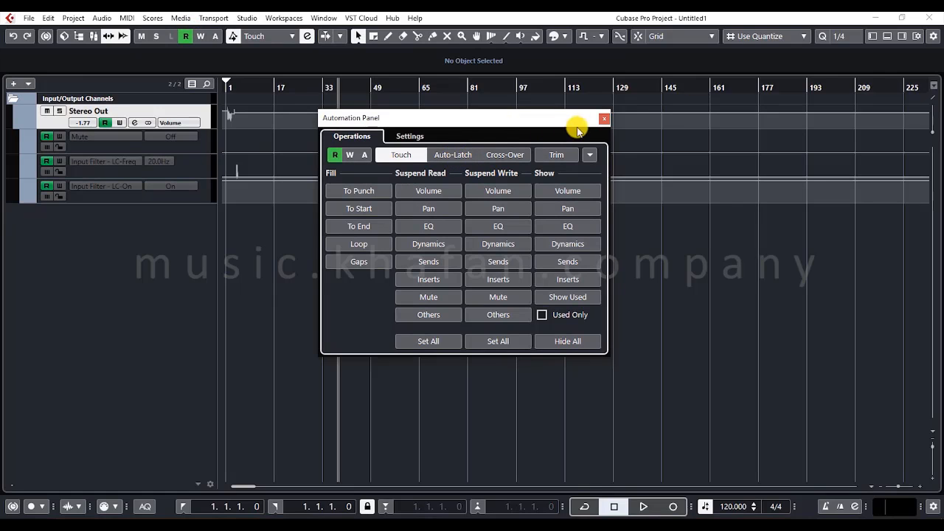
{"action": "left_click", "coordinate": [604, 119]}
- Demonstrate Auto-Scroll by enabling it, playing the enlarged timeline from the start, and switching it off before stopping playback
{"action": "left_click", "coordinate": [325, 36]}
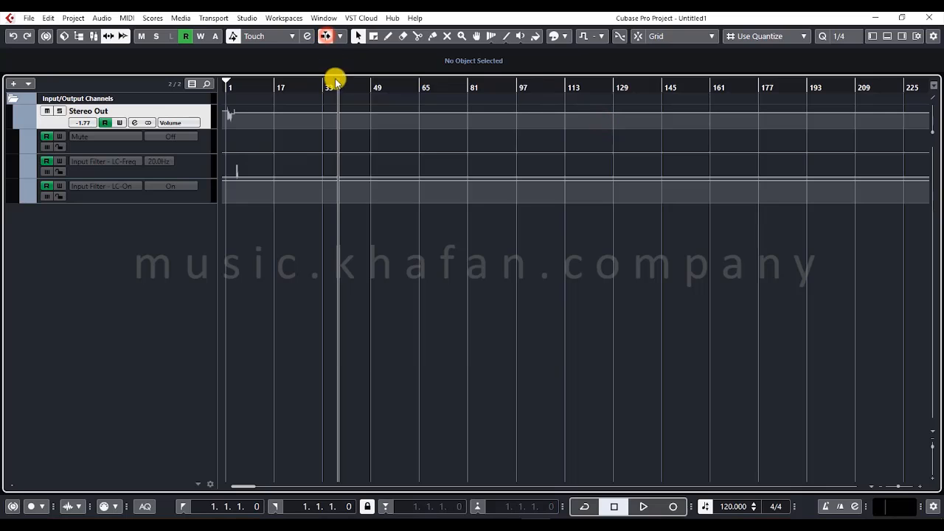
{"action": "key", "text": "h"}
{"action": "key", "text": "h"}
{"action": "key", "text": "h"}
{"action": "key", "text": "h"}
{"action": "key", "text": "h"}
{"action": "key", "text": "h"}
{"action": "key", "text": "h"}
{"action": "key", "text": "h"}
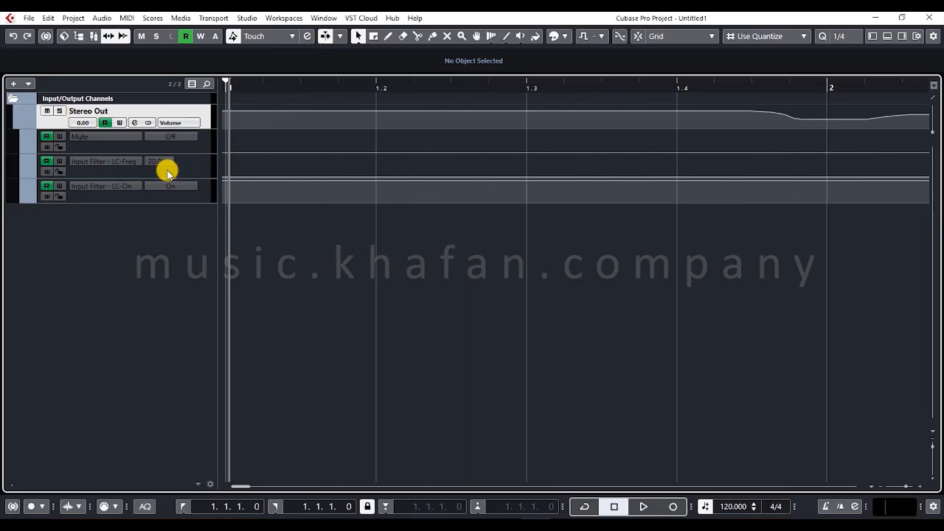
{"action": "right_click", "coordinate": [233, 81]}
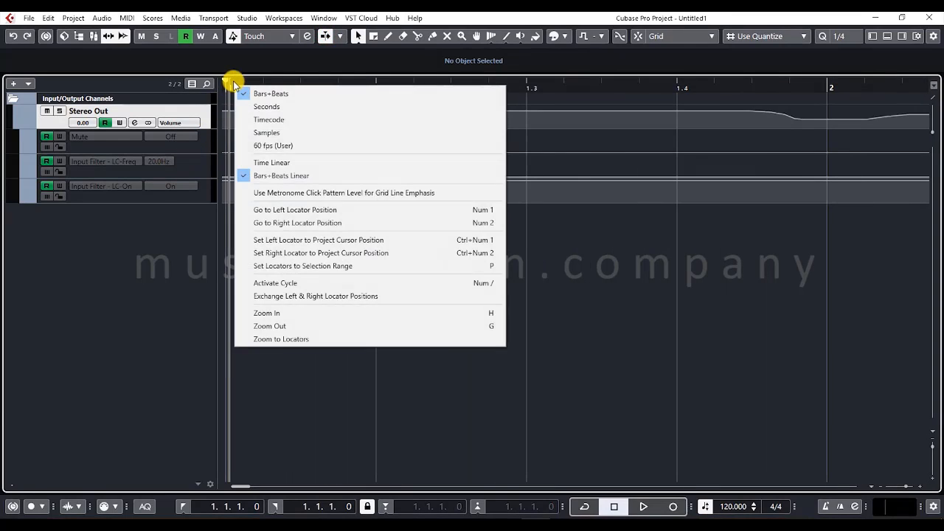
{"action": "left_click", "coordinate": [232, 77]}
{"action": "key", "text": "space"}
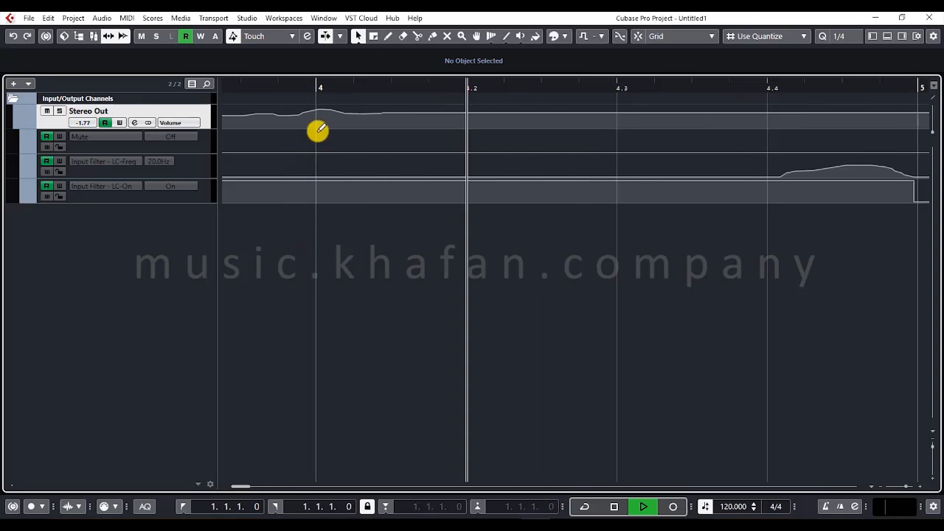
{"action": "left_click", "coordinate": [324, 39]}
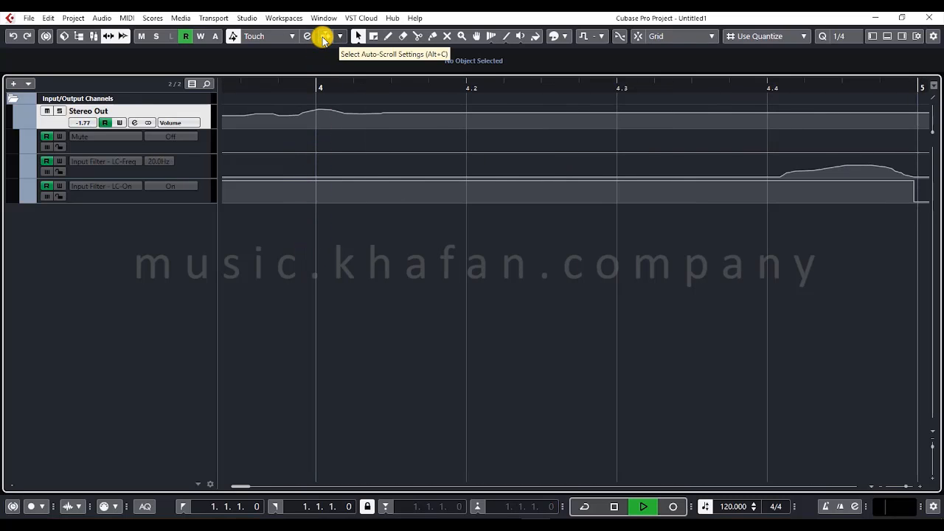
{"action": "key", "text": "space"}
- Set the Auto-Scroll mode to Stationary Cursor and start playback from the beginning of the project
{"action": "left_click", "coordinate": [340, 38]}
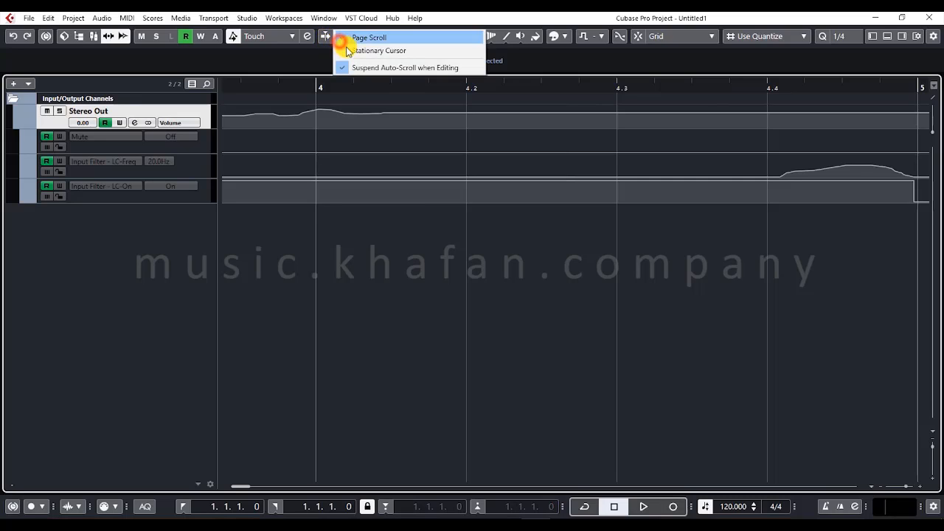
{"action": "left_click", "coordinate": [349, 49]}
{"action": "key", "text": "space"}
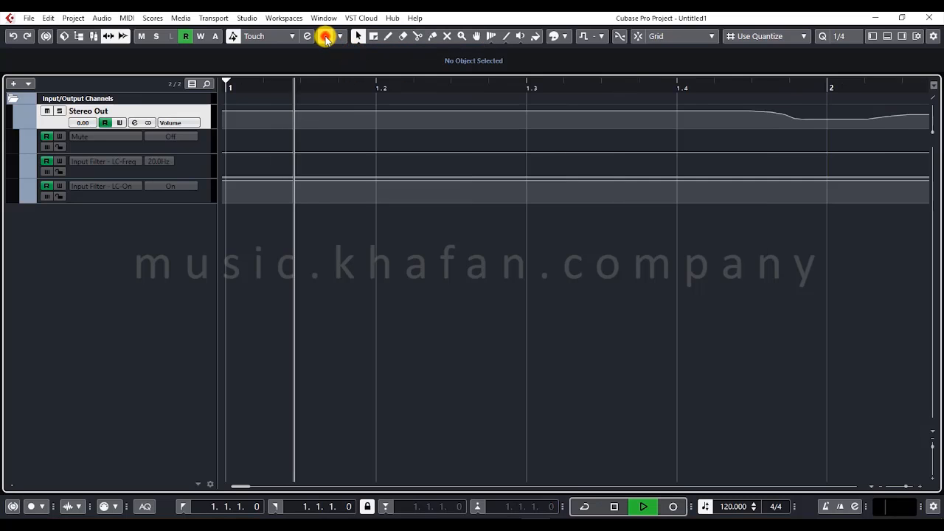
- Enable Auto-Scroll during playback to demonstrate the stationary cursor at different timeline zoom levels, and stop playback
{"action": "right_click", "coordinate": [325, 38]}
{"action": "left_click", "coordinate": [324, 37]}
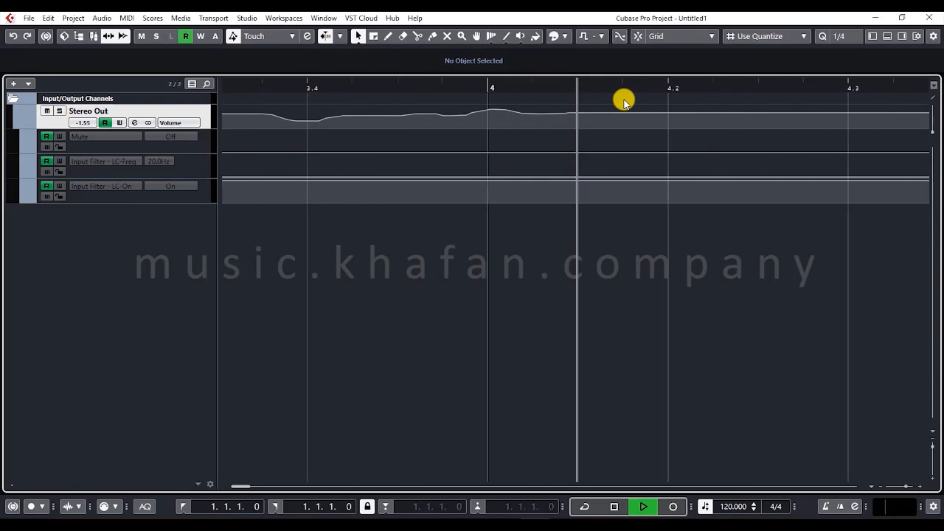
{"action": "scroll", "coordinate": [624, 100], "scroll_direction": "up", "scroll_amount": 1}
{"action": "scroll", "coordinate": [541, 148], "scroll_direction": "down", "scroll_amount": 13}
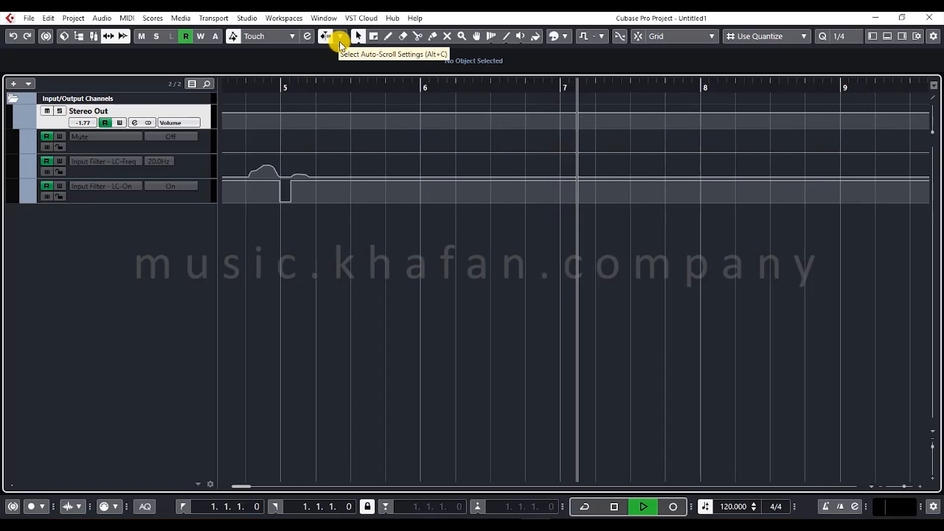
{"action": "key", "text": "space"}
- Set the Auto-Scroll mode to Page Scroll and play the project briefly from the start before stopping
{"action": "left_click", "coordinate": [341, 44]}
{"action": "left_click", "coordinate": [342, 45]}
{"action": "left_click", "coordinate": [342, 44]}
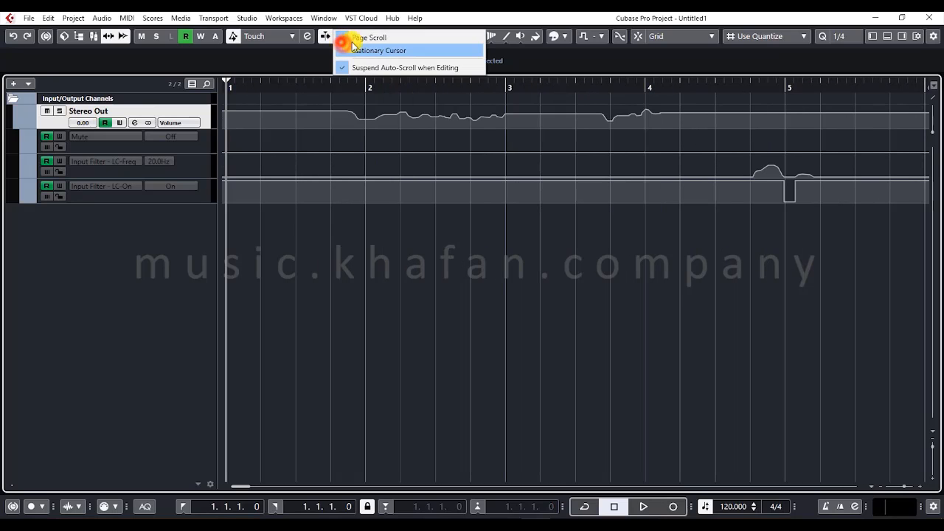
{"action": "left_click", "coordinate": [364, 37]}
{"action": "key", "text": "space"}
{"action": "key", "text": "g"}
{"action": "key", "text": "g"}
{"action": "key", "text": "g"}
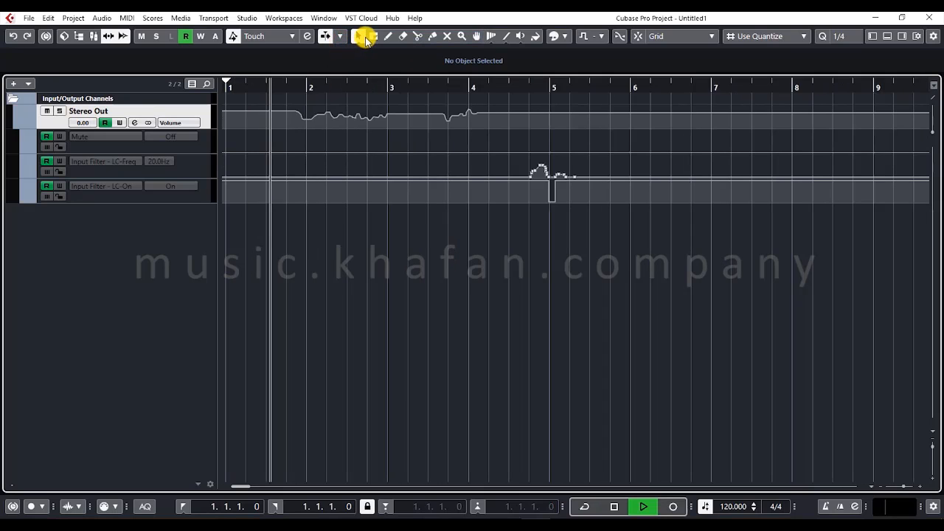
{"action": "key", "text": "space"}
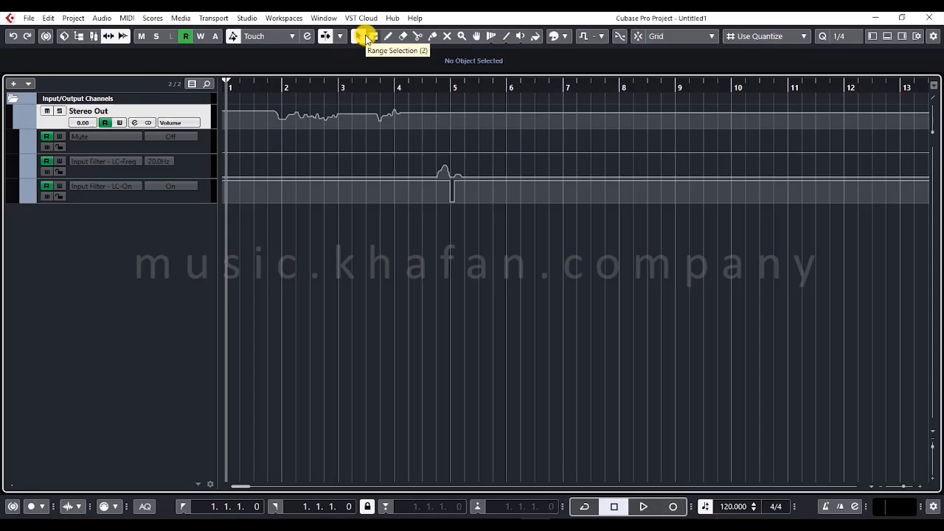
- View the color menu and the list of project root keys without choosing a different option
{"action": "left_click", "coordinate": [570, 38]}
{"action": "left_click", "coordinate": [524, 38]}
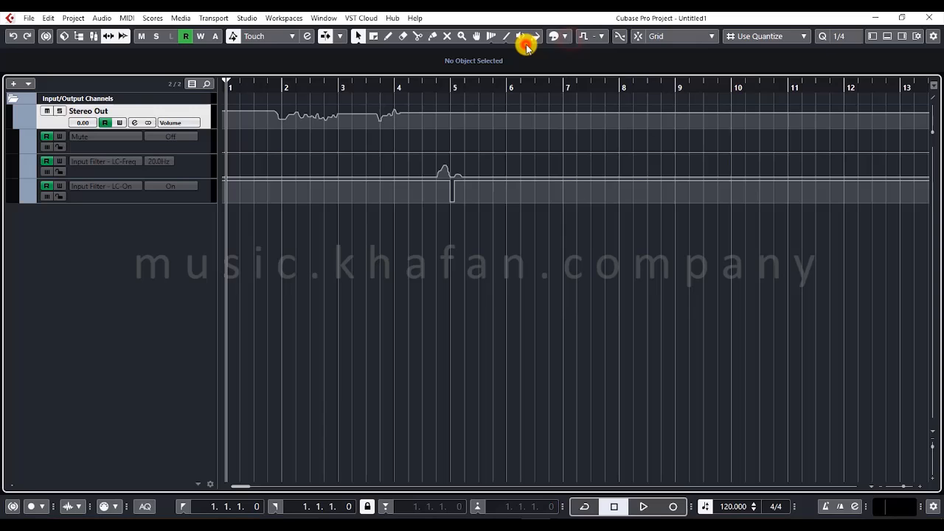
{"action": "left_click", "coordinate": [569, 39]}
{"action": "left_click", "coordinate": [604, 35]}
{"action": "left_click", "coordinate": [587, 36]}
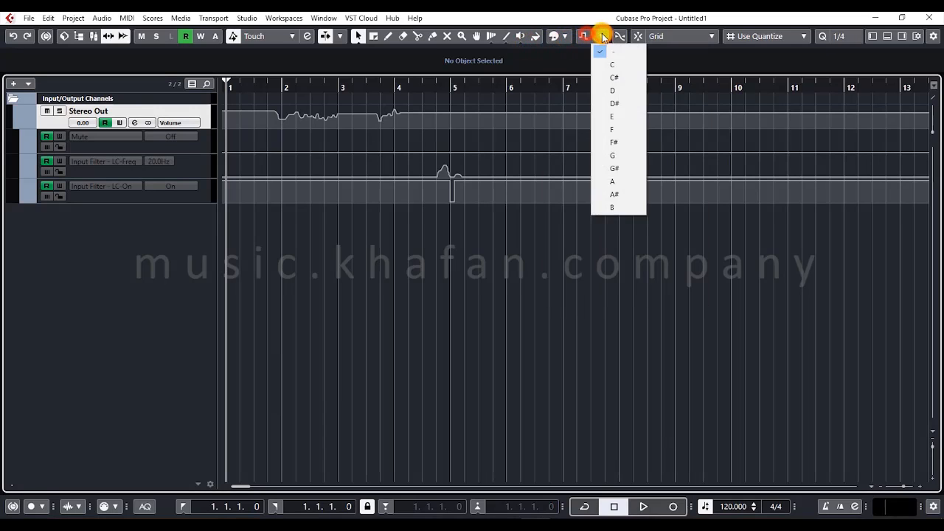
{"action": "left_click", "coordinate": [602, 35]}
- Toggle Snap to Zero Crossing on and off, and turn Snap on
{"action": "left_click", "coordinate": [620, 36]}
{"action": "left_click", "coordinate": [621, 36]}
{"action": "left_click", "coordinate": [640, 38]}
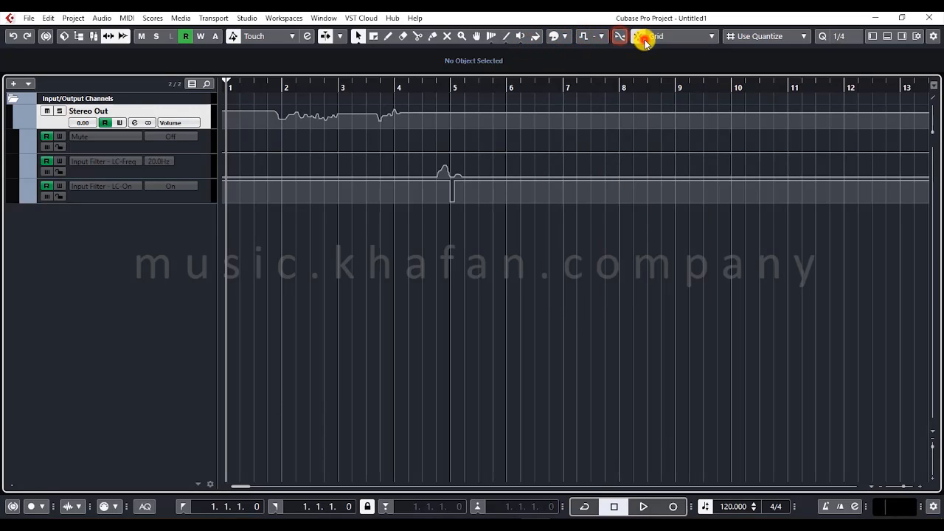
- Look through the available snap types, grid types and quantize presets without changing the current choices
{"action": "left_click", "coordinate": [710, 36]}
{"action": "left_click", "coordinate": [710, 36]}
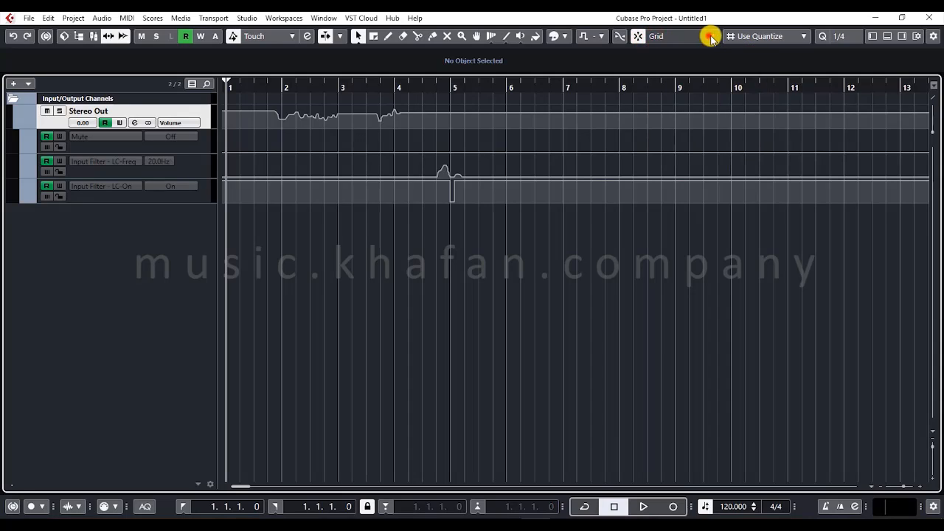
{"action": "left_click", "coordinate": [780, 38]}
{"action": "left_click", "coordinate": [780, 37]}
{"action": "left_click", "coordinate": [844, 36]}
{"action": "left_click", "coordinate": [848, 36]}
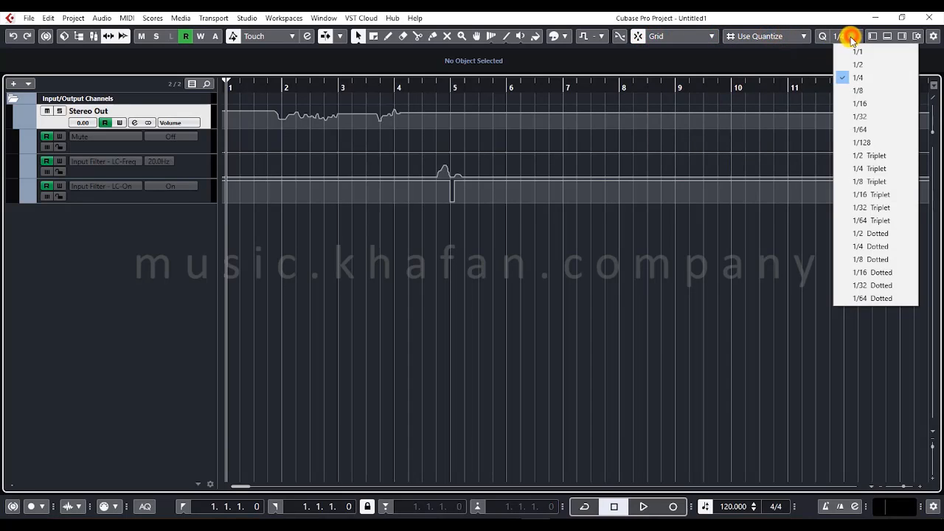
{"action": "right_click", "coordinate": [918, 39]}
{"action": "left_click", "coordinate": [763, 63]}
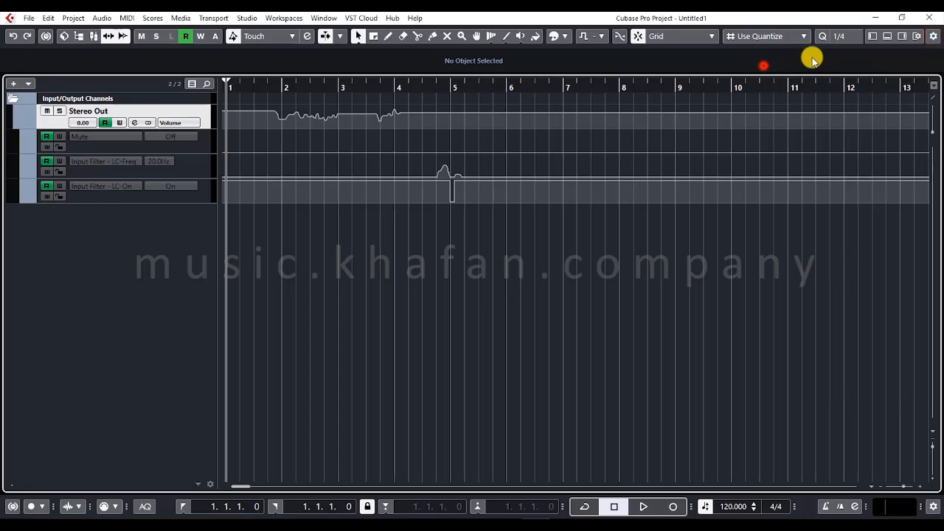
- Open the window layout setup and toggle the Left Zone several times, leaving it shown
{"action": "left_click", "coordinate": [916, 38]}
{"action": "left_click", "coordinate": [660, 49]}
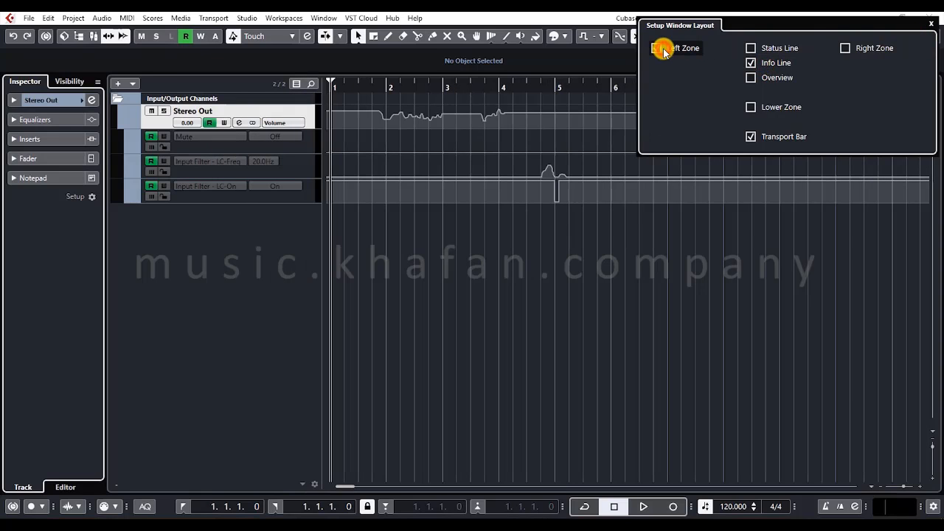
{"action": "left_click", "coordinate": [661, 50]}
{"action": "left_click", "coordinate": [654, 50]}
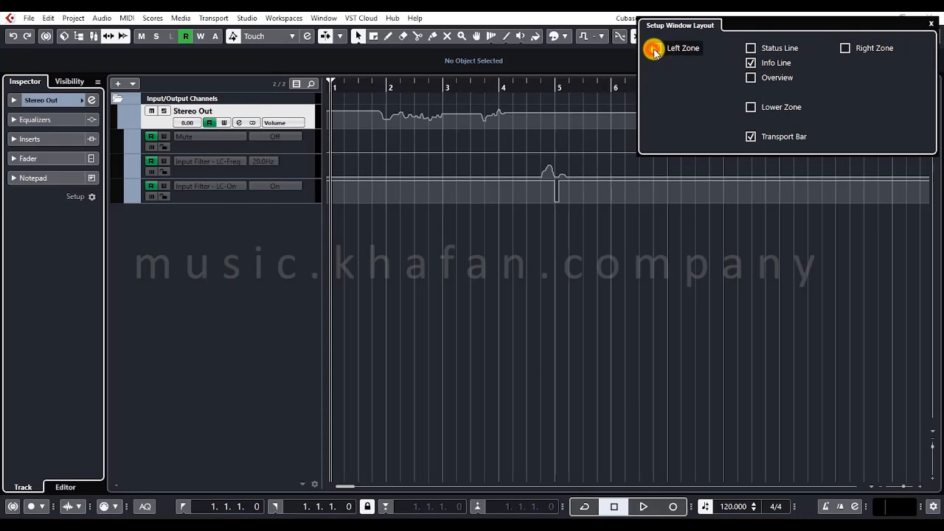
{"action": "left_click", "coordinate": [666, 49]}
{"action": "left_click", "coordinate": [668, 49]}
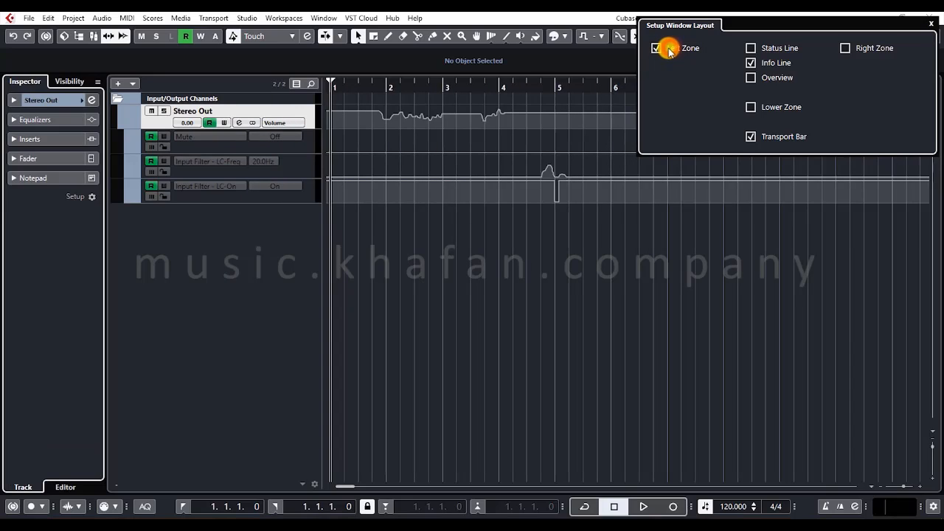
{"action": "left_click", "coordinate": [656, 49]}
{"action": "left_click", "coordinate": [657, 50]}
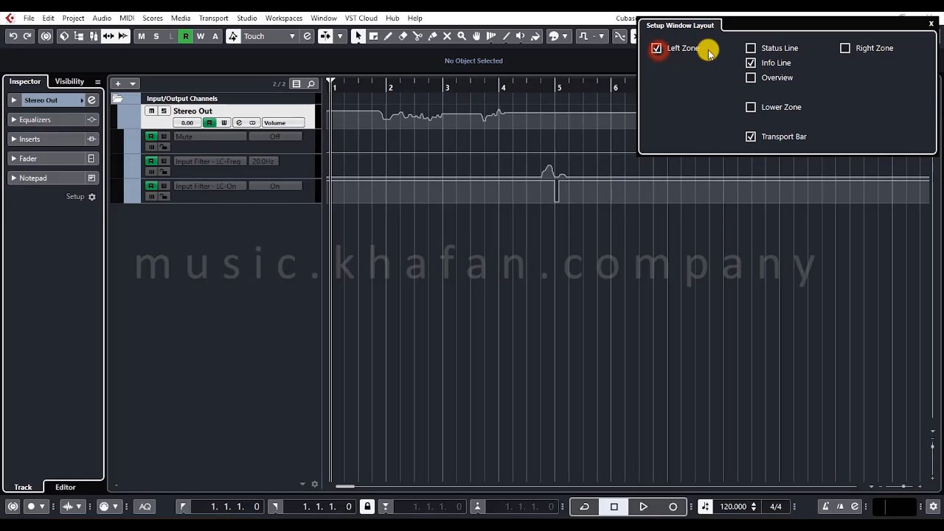
- Show and hide the Status Line, enable the Overview line, and close the window layout setup
{"action": "left_click", "coordinate": [751, 48]}
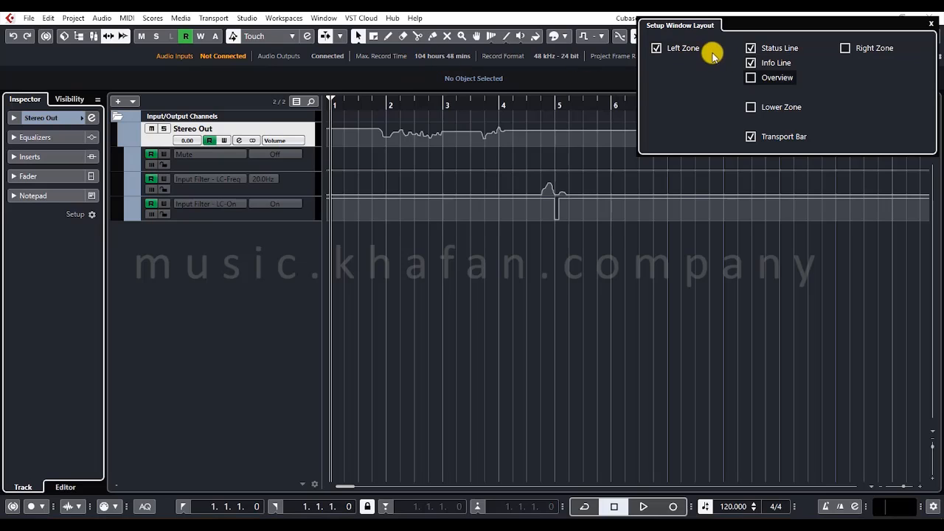
{"action": "left_click", "coordinate": [751, 47]}
{"action": "left_click", "coordinate": [751, 77]}
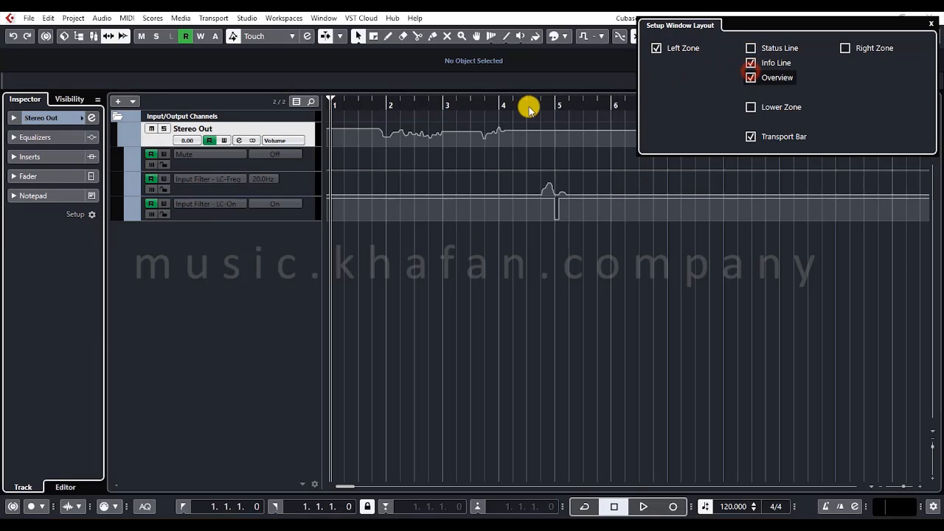
{"action": "left_click", "coordinate": [378, 272]}
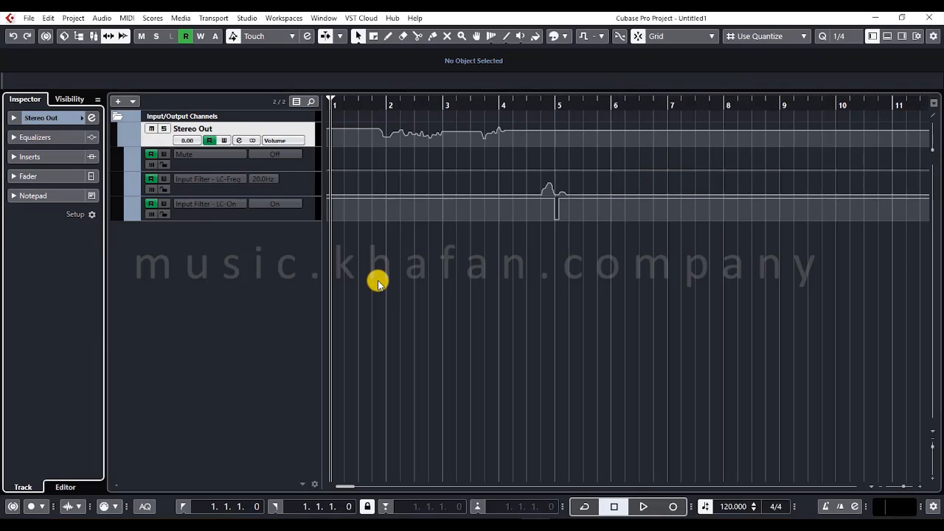
- Hide Project History and show Track Visibility Configurations in the project toolbar
{"action": "right_click", "coordinate": [920, 33]}
{"action": "left_click", "coordinate": [921, 37]}
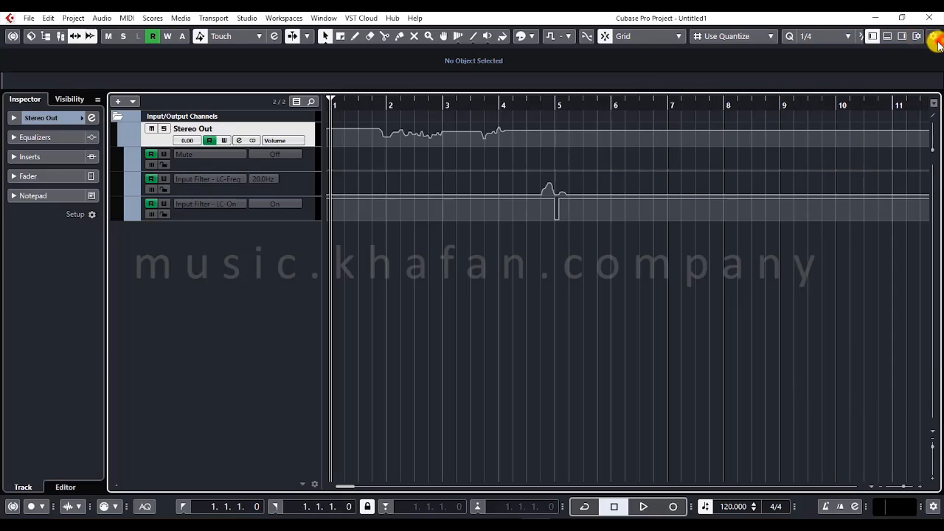
{"action": "right_click", "coordinate": [930, 37]}
{"action": "left_click", "coordinate": [848, 88]}
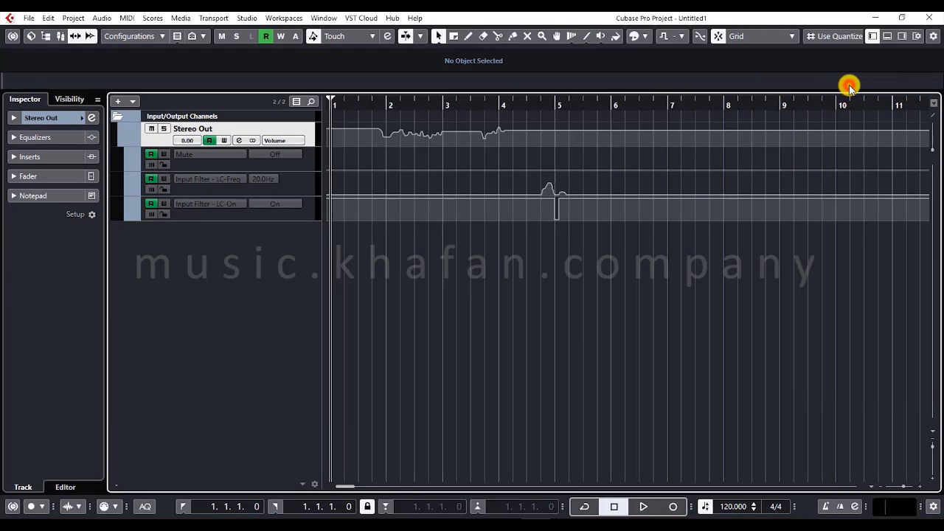
- Reopen the window layout setup, toggle the Overview off and on, and show and hide the Lower Zone
{"action": "left_click", "coordinate": [915, 36]}
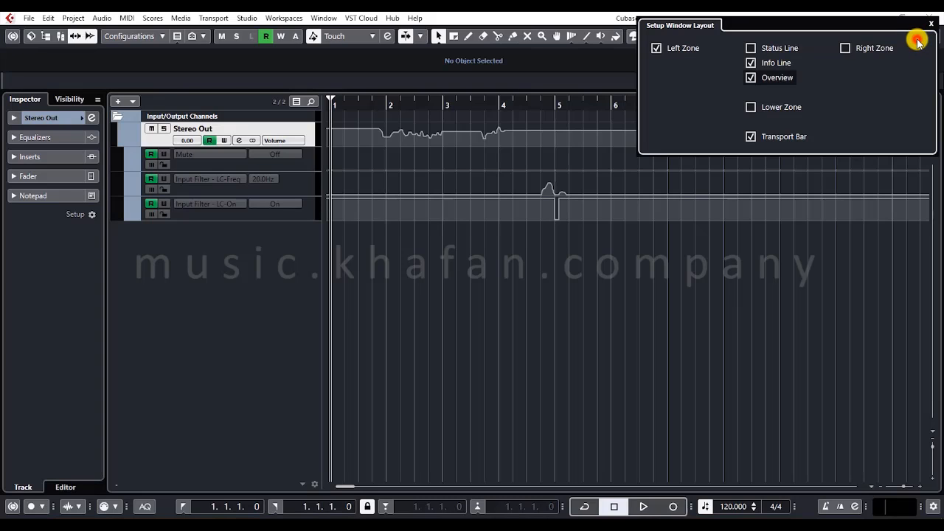
{"action": "left_click", "coordinate": [758, 78]}
{"action": "left_click", "coordinate": [757, 77]}
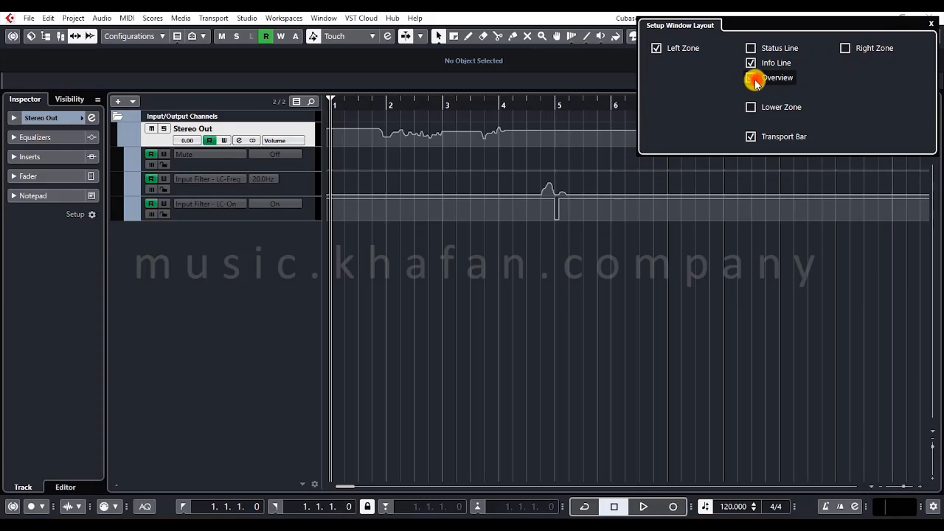
{"action": "left_click", "coordinate": [764, 107]}
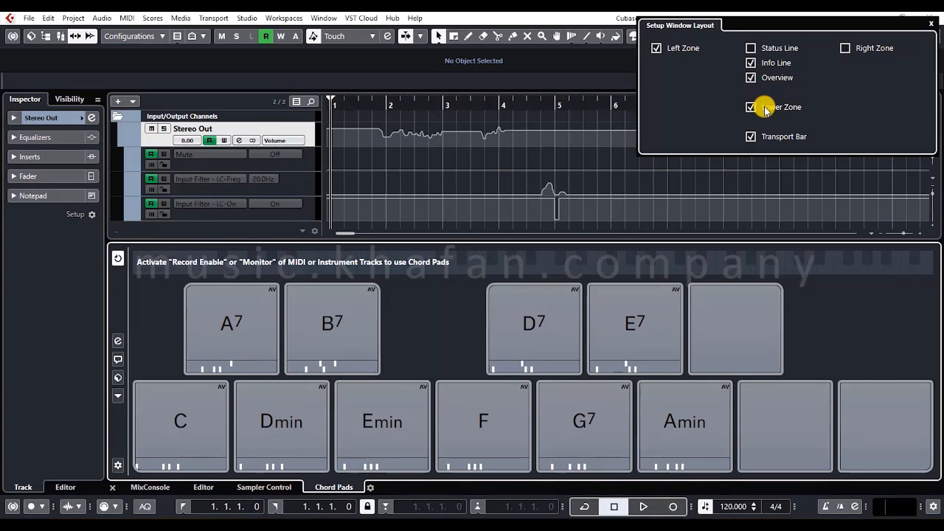
{"action": "left_click", "coordinate": [756, 111]}
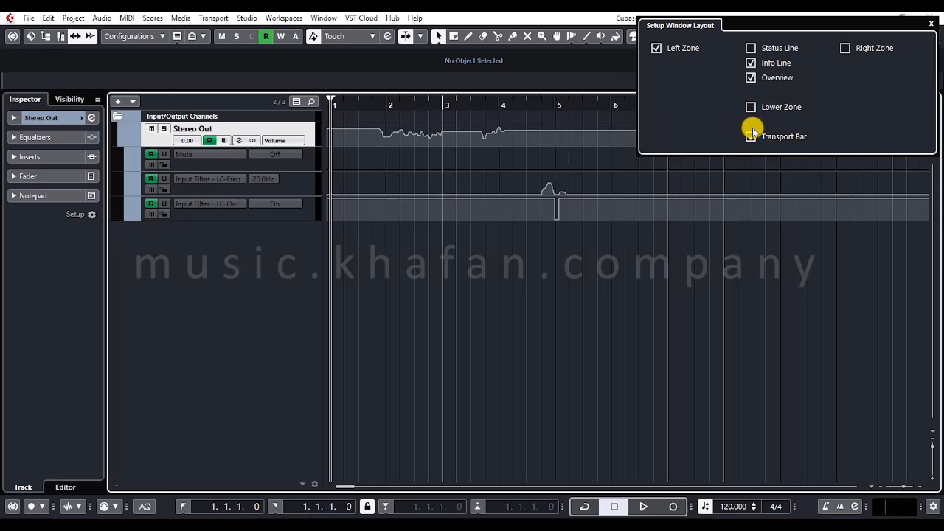
- Hide the Transport Bar to view the project window without it, and restore it from the window layout setup
{"action": "left_click", "coordinate": [752, 137]}
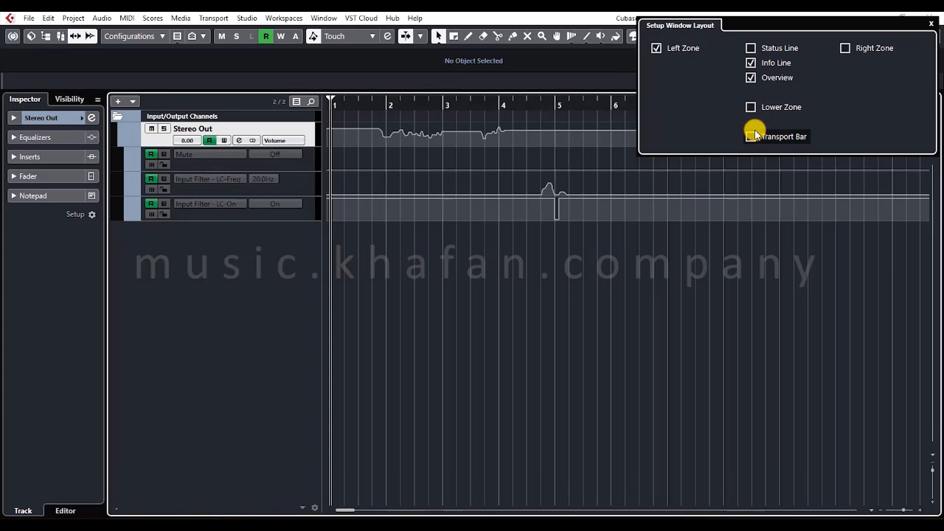
{"action": "left_click", "coordinate": [620, 331]}
{"action": "key", "text": "F2"}
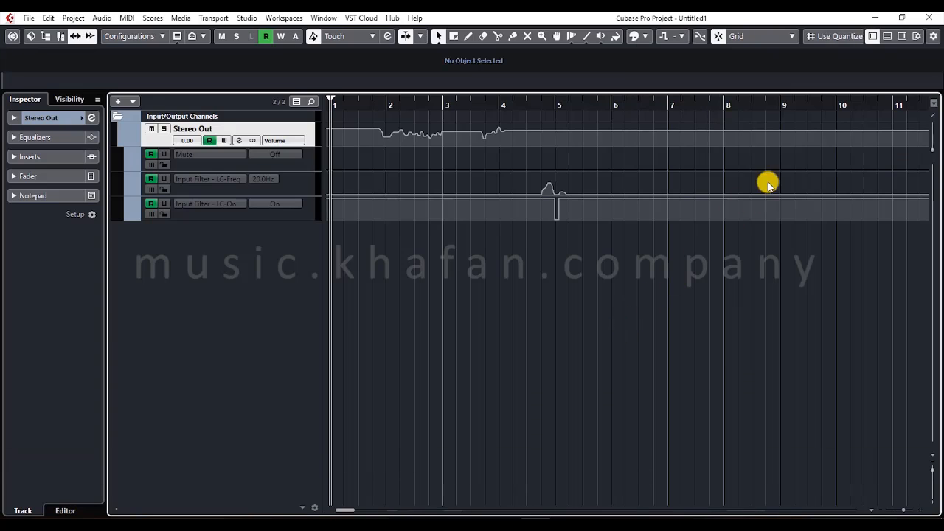
{"action": "left_click", "coordinate": [914, 36]}
{"action": "left_click", "coordinate": [752, 137]}
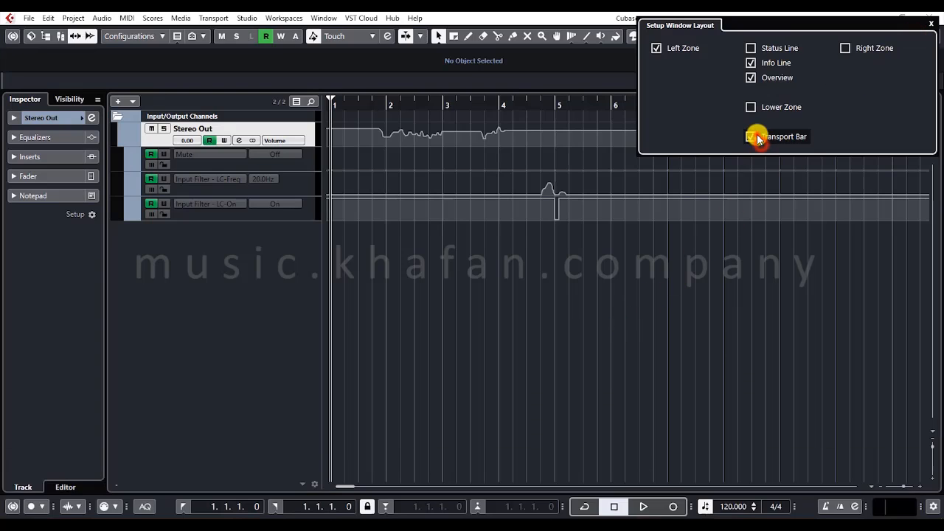
- Show the Right Zone briefly, hide it again, and close the window layout setup
{"action": "left_click", "coordinate": [855, 45]}
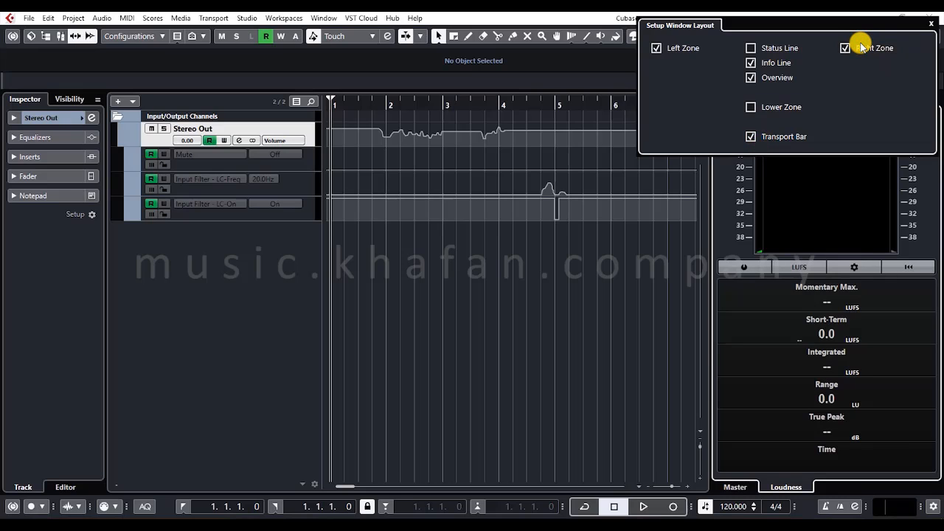
{"action": "left_click", "coordinate": [847, 47]}
{"action": "left_click", "coordinate": [559, 329]}
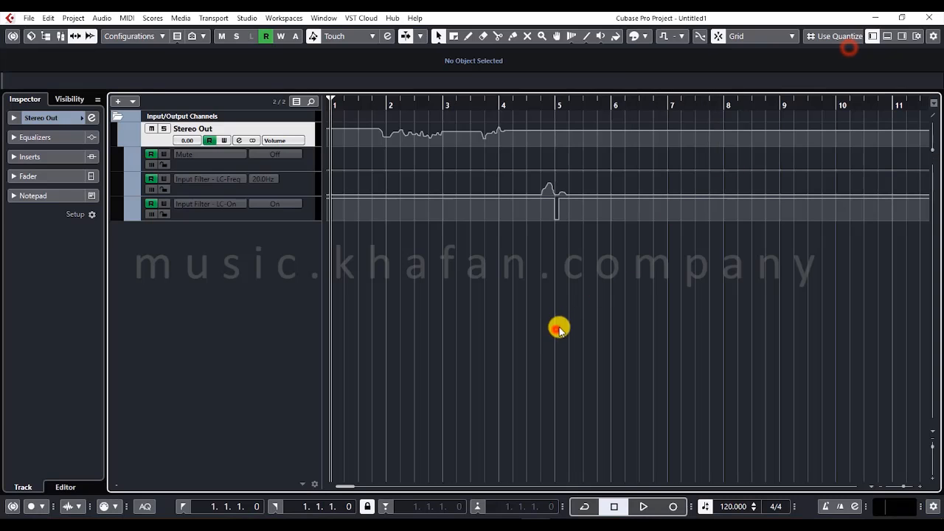
- Demonstrate the toolbar's Right Divider by disabling and re-enabling it twice, leaving it enabled
{"action": "right_click", "coordinate": [915, 43]}
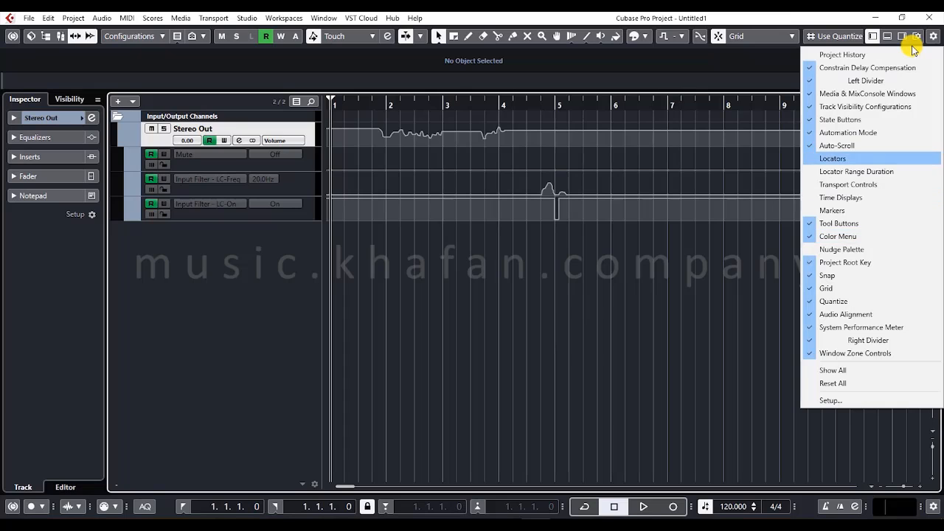
{"action": "left_click", "coordinate": [864, 340]}
{"action": "right_click", "coordinate": [874, 42]}
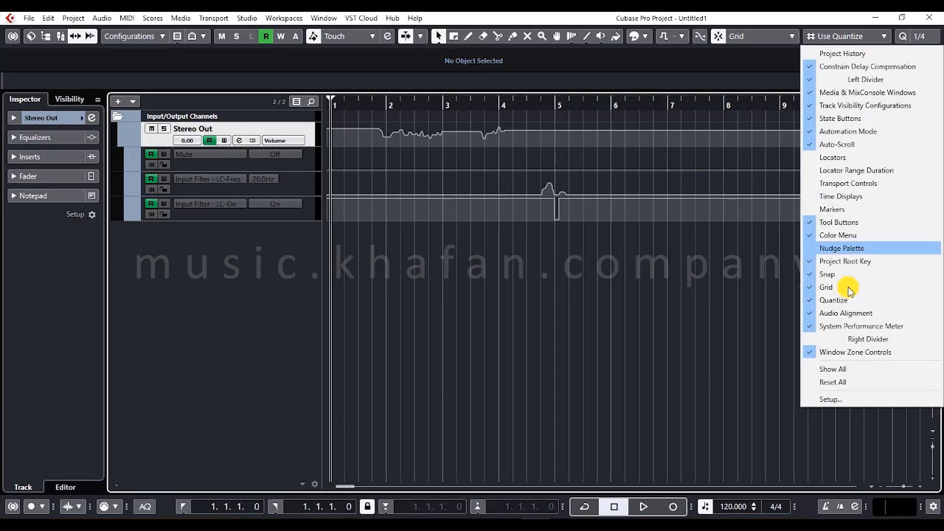
{"action": "left_click", "coordinate": [843, 341]}
{"action": "right_click", "coordinate": [828, 44]}
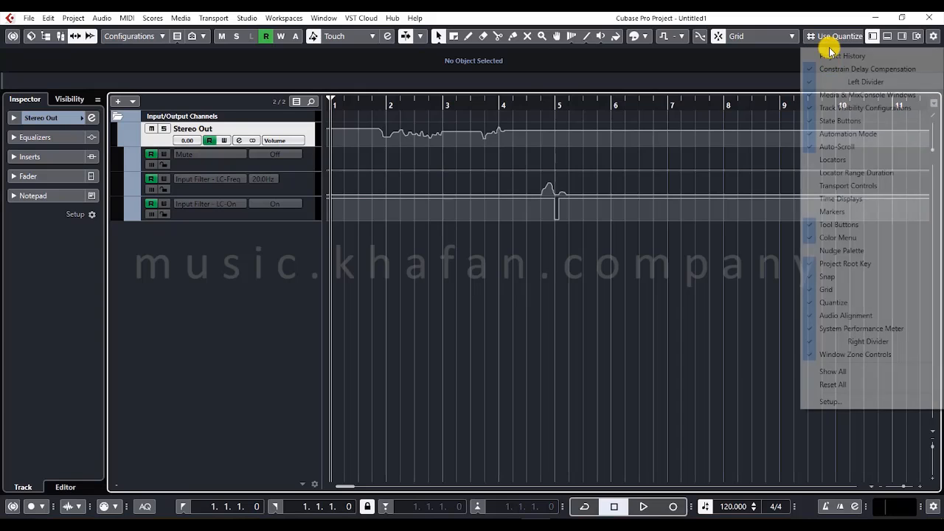
{"action": "left_click", "coordinate": [861, 342]}
{"action": "right_click", "coordinate": [900, 41]}
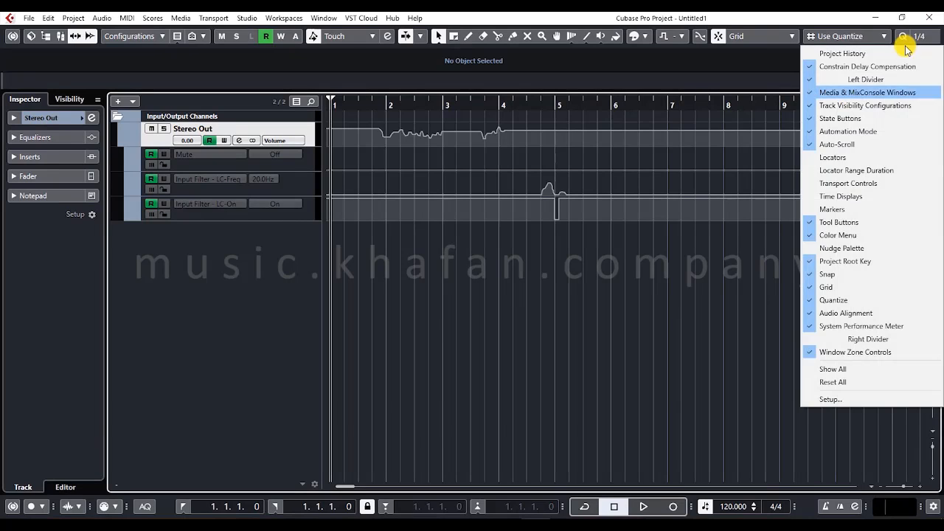
{"action": "left_click", "coordinate": [862, 340]}
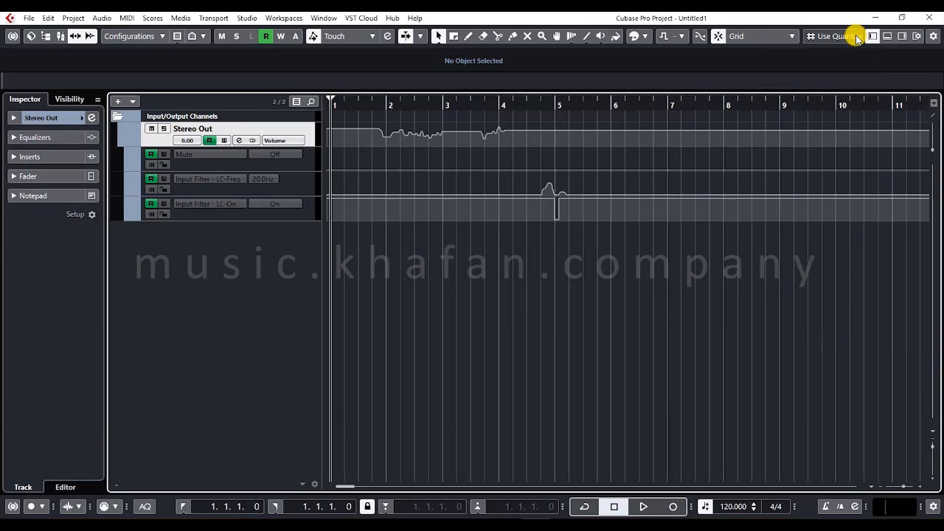
- Switch off the two arrow toggles beside the track visibility configurations in the toolbar
{"action": "left_click", "coordinate": [78, 37]}
{"action": "left_click", "coordinate": [78, 37]}
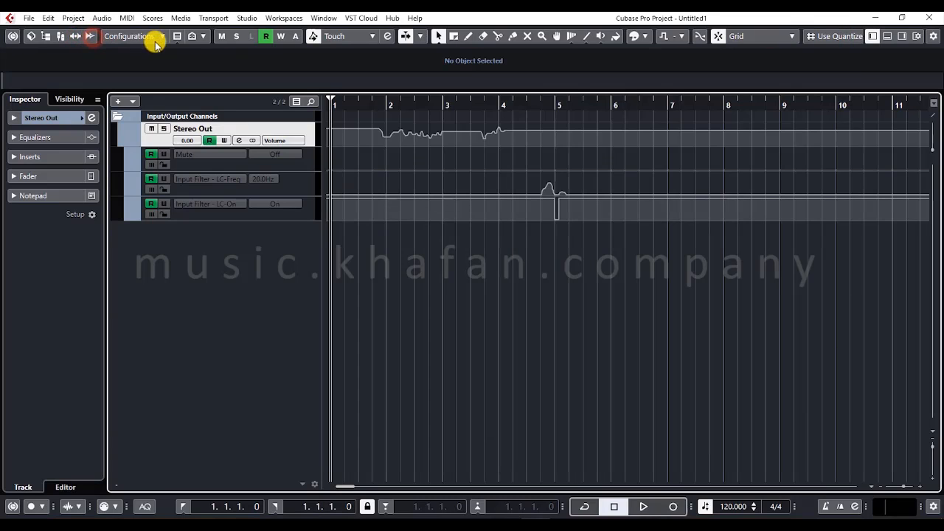
- Show the Lower Zone briefly and hide it again, and hide the Overview line using the window layout setup
{"action": "left_click", "coordinate": [887, 36]}
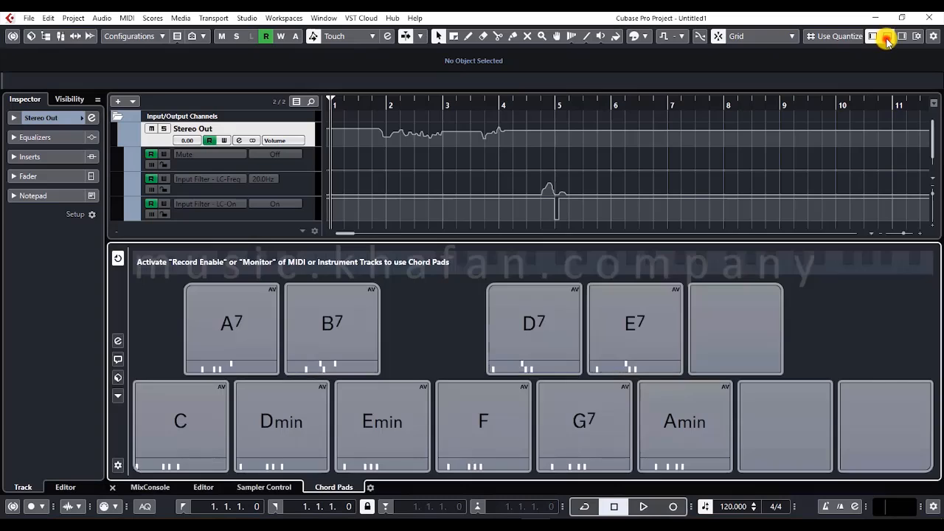
{"action": "left_click", "coordinate": [887, 37]}
{"action": "left_click", "coordinate": [915, 35]}
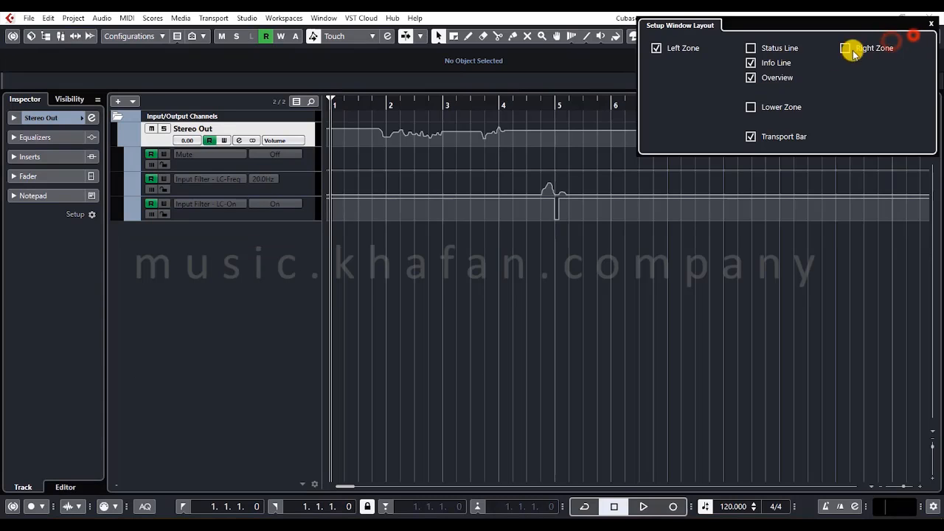
{"action": "left_click", "coordinate": [752, 78]}
{"action": "left_click", "coordinate": [523, 59]}
{"action": "left_click", "coordinate": [480, 283]}
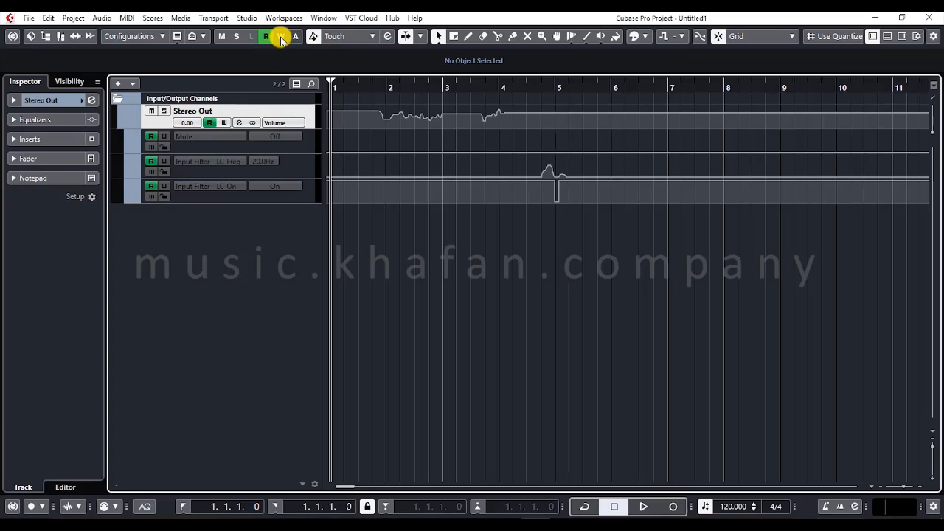
- Browse through the main command menus from File to Help without choosing a command
{"action": "left_click", "coordinate": [28, 18]}
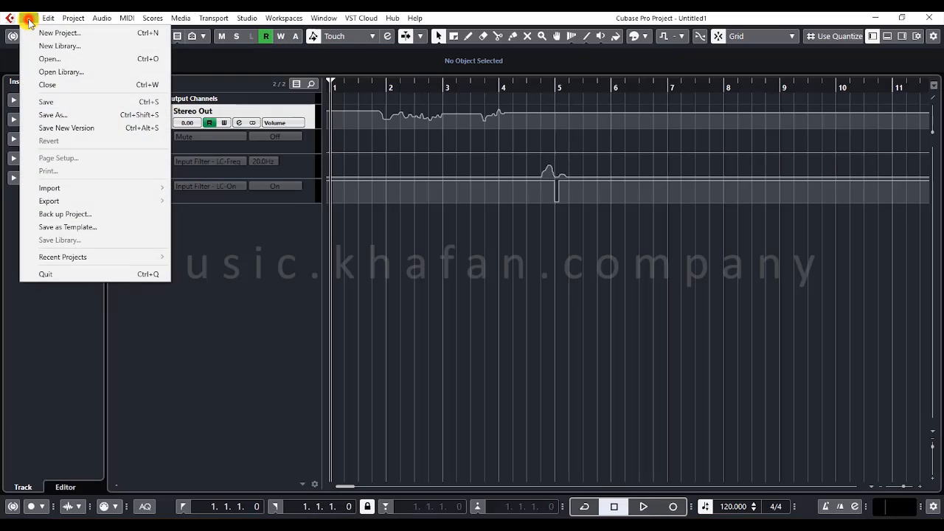
{"action": "mouse_move", "coordinate": [47, 18]}
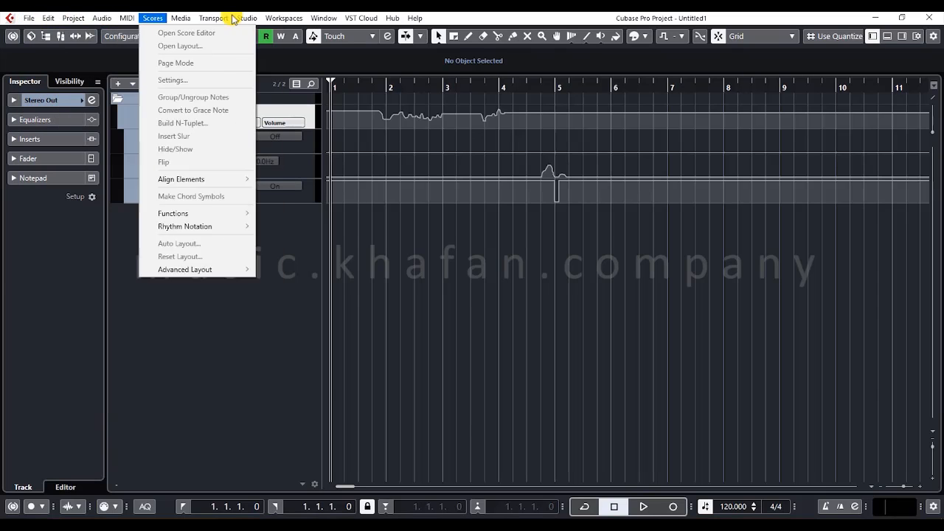
{"action": "mouse_move", "coordinate": [415, 18]}
{"action": "left_click", "coordinate": [473, 18]}
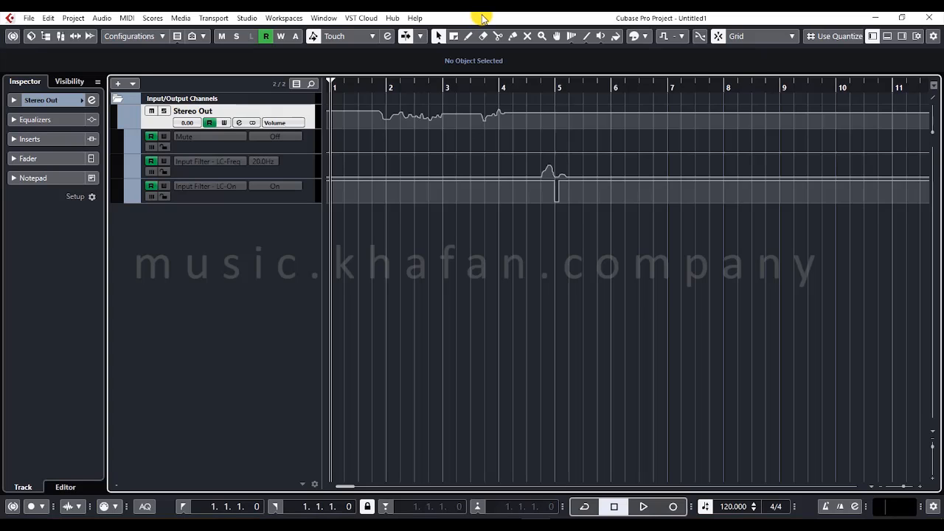
- Examine the File commands for creating, opening, saving, importing, exporting and backing up projects, including the Recent Projects list
{"action": "left_click", "coordinate": [27, 19]}
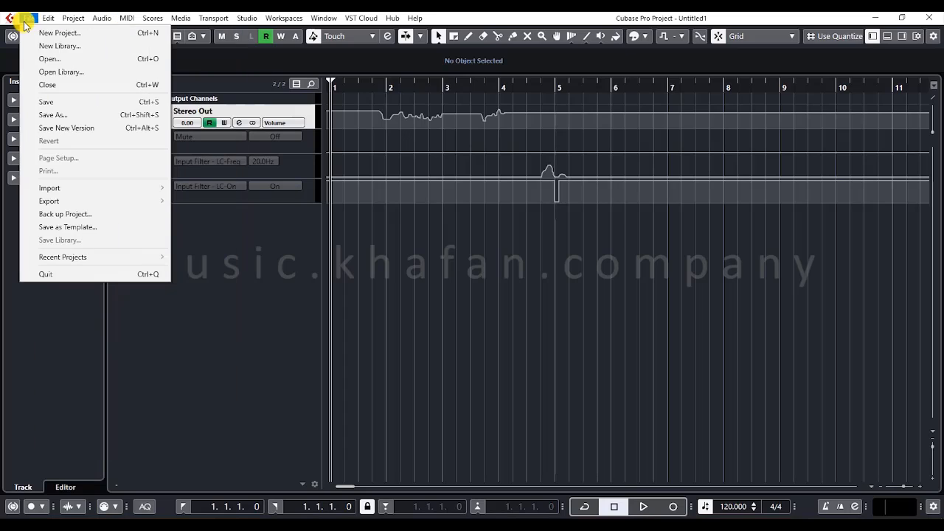
{"action": "key", "text": "Down"}
{"action": "key", "text": "Down"}
{"action": "key", "text": "Down"}
{"action": "key", "text": "Down"}
{"action": "key", "text": "Down"}
{"action": "key", "text": "Down"}
{"action": "key", "text": "Down"}
{"action": "key", "text": "Down"}
{"action": "key", "text": "Down"}
{"action": "key", "text": "Down"}
{"action": "key", "text": "Down"}
{"action": "key", "text": "Down"}
{"action": "key", "text": "Down"}
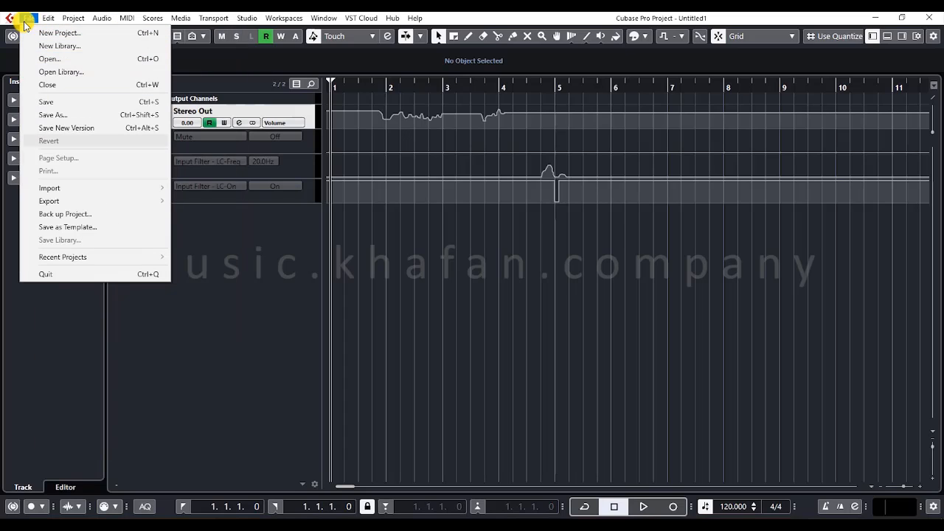
{"action": "key", "text": "Up"}
{"action": "key", "text": "Up"}
{"action": "key", "text": "Up"}
{"action": "key", "text": "Up"}
{"action": "key", "text": "Up"}
{"action": "key", "text": "Up"}
{"action": "key", "text": "Up"}
{"action": "key", "text": "Up"}
{"action": "key", "text": "Up"}
{"action": "key", "text": "Up"}
{"action": "key", "text": "Up"}
{"action": "key", "text": "Up"}
{"action": "key", "text": "Up"}
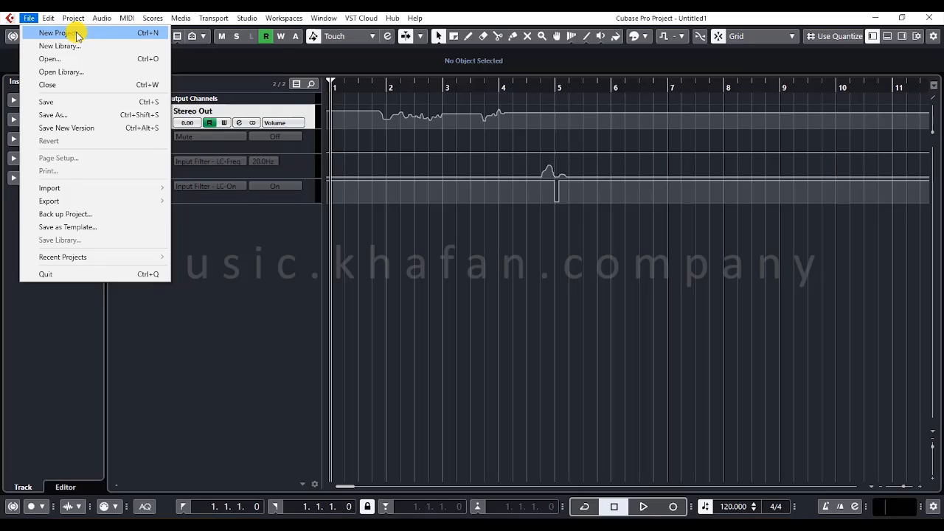
{"action": "key", "text": "Down"}
{"action": "key", "text": "Down"}
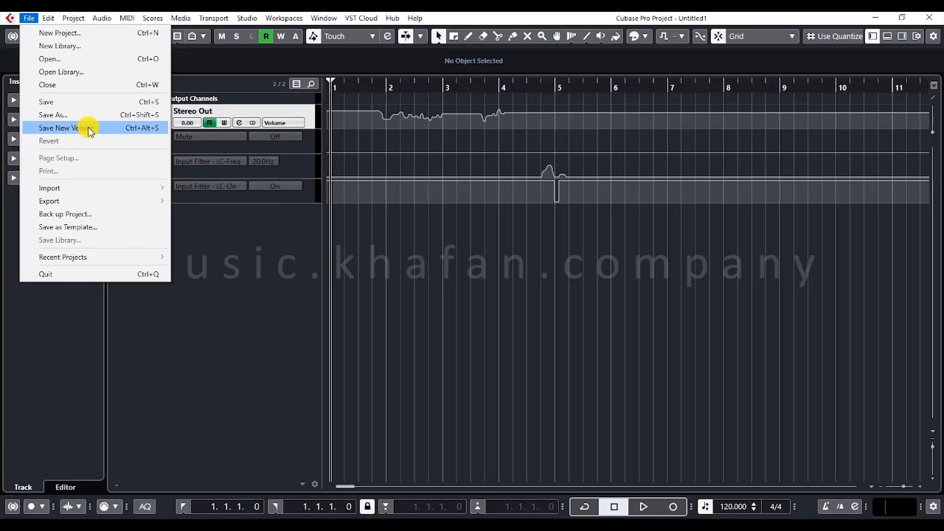
{"action": "mouse_move", "coordinate": [132, 188]}
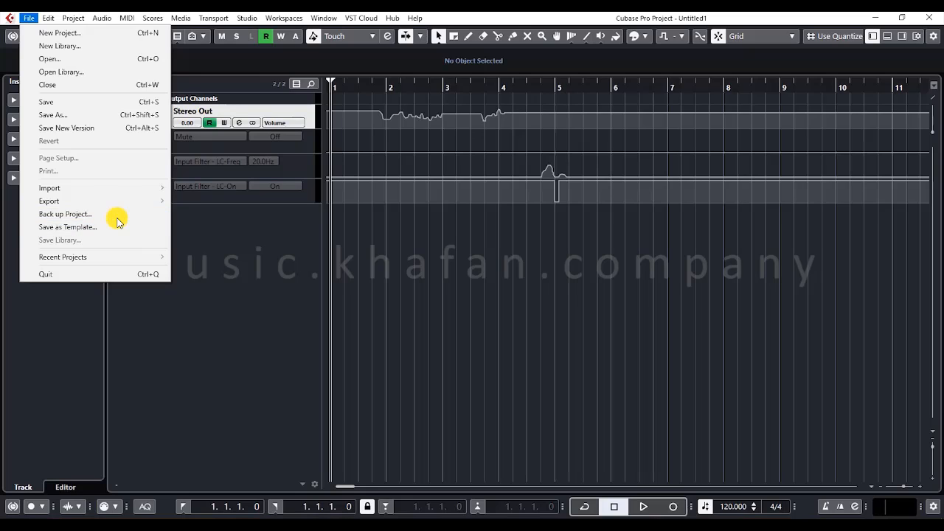
{"action": "key", "text": "Left"}
{"action": "left_click", "coordinate": [29, 18]}
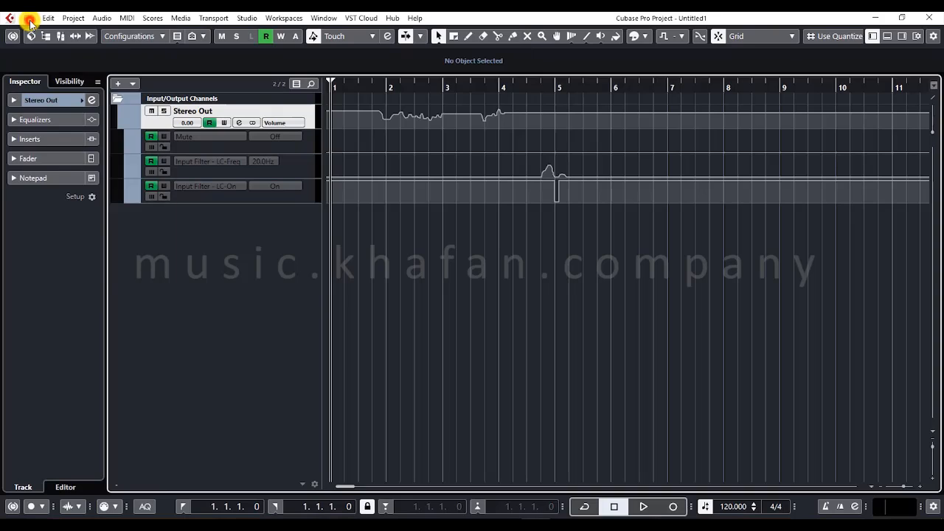
{"action": "left_click", "coordinate": [28, 17]}
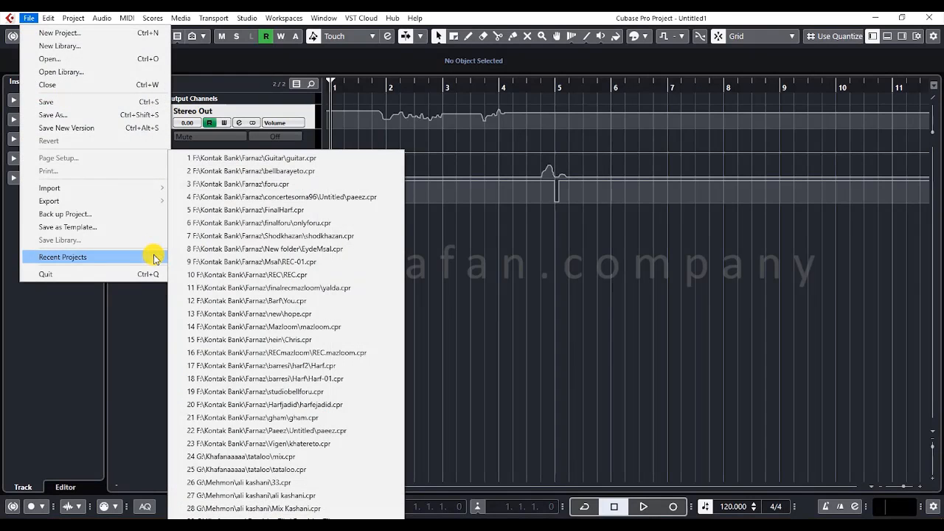
- Open the Project Setup dialog and move it clear of the track list
{"action": "mouse_move", "coordinate": [52, 17]}
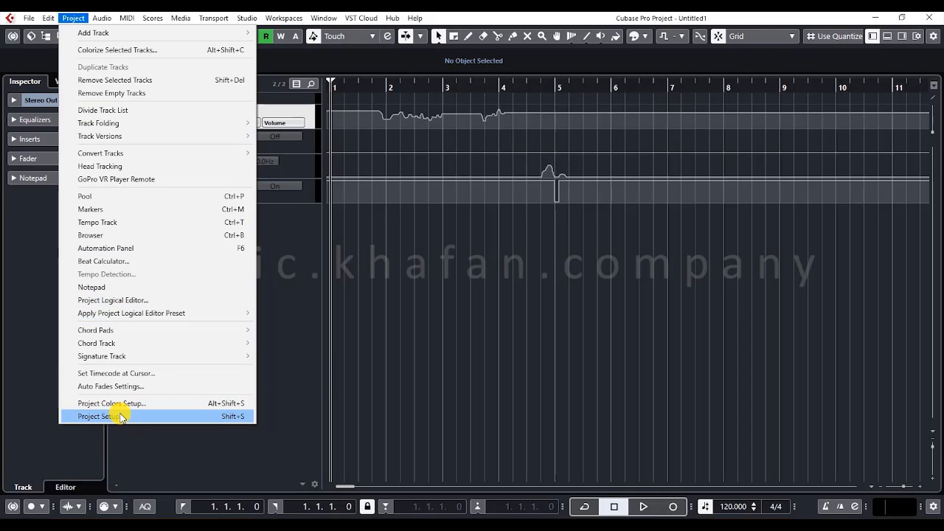
{"action": "left_click", "coordinate": [120, 417]}
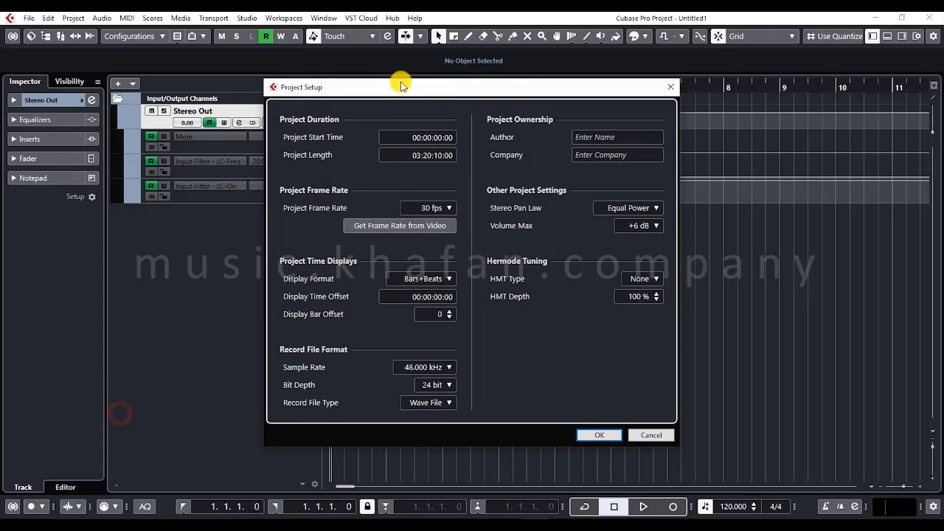
{"action": "left_click_drag", "start_coordinate": [401, 84], "coordinate": [478, 109]}
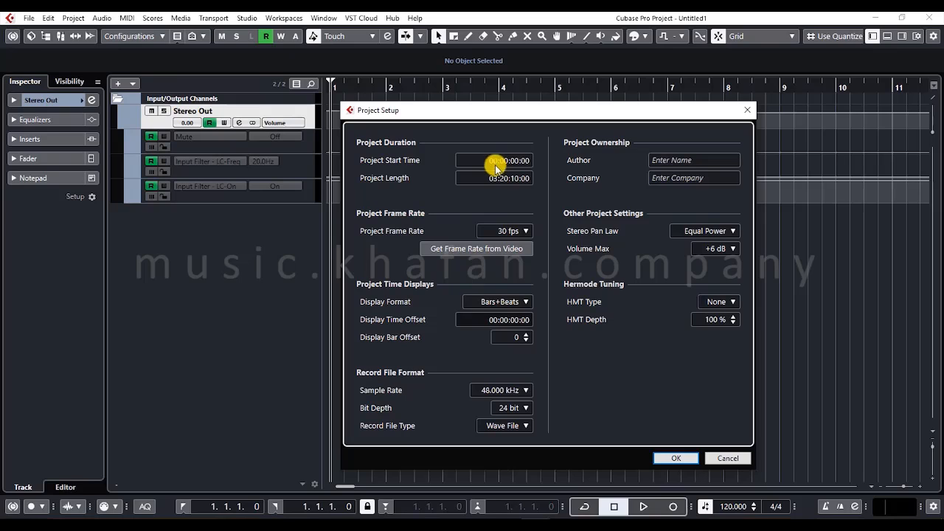
- Examine the Record File Format options for sample rate, bit depth and record file type without selecting a different one
{"action": "left_click", "coordinate": [491, 390]}
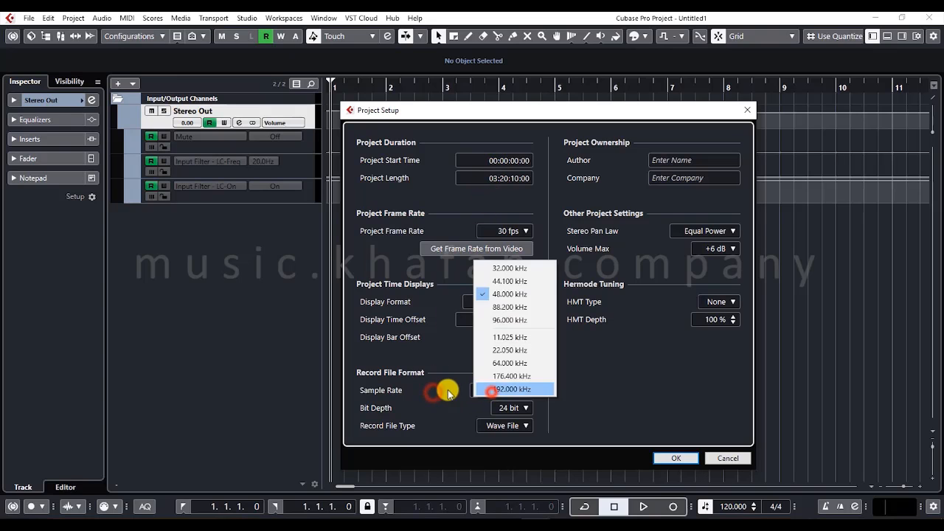
{"action": "left_click", "coordinate": [446, 392]}
{"action": "left_click", "coordinate": [516, 409]}
{"action": "left_click", "coordinate": [447, 402]}
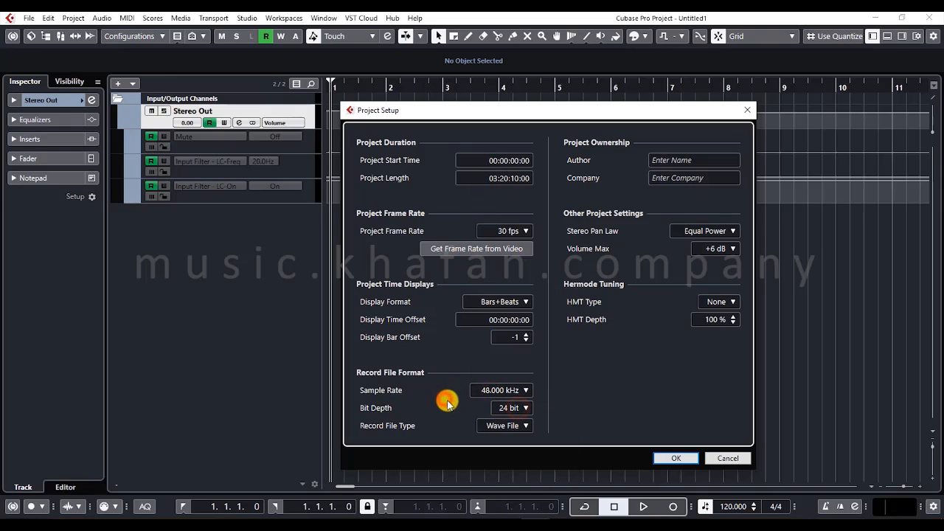
{"action": "left_click", "coordinate": [496, 426]}
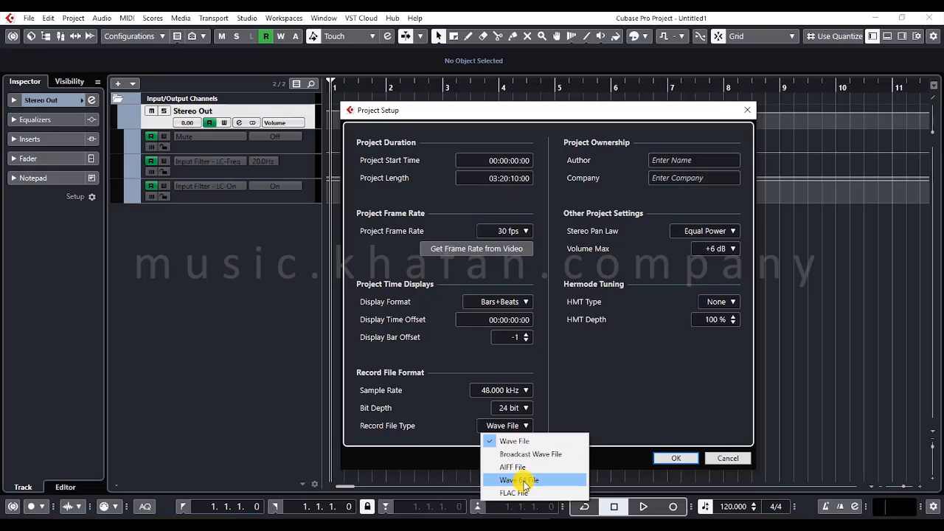
{"action": "left_click", "coordinate": [431, 426]}
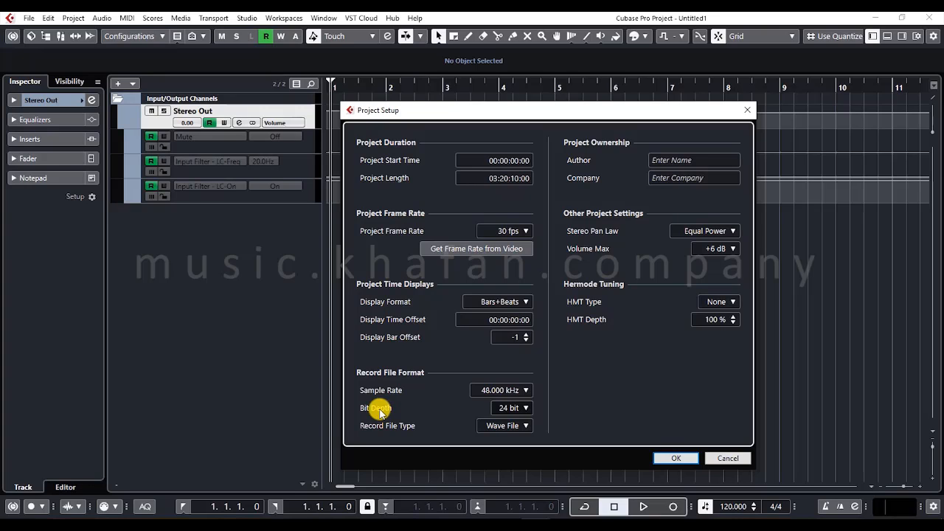
{"action": "left_click", "coordinate": [497, 389]}
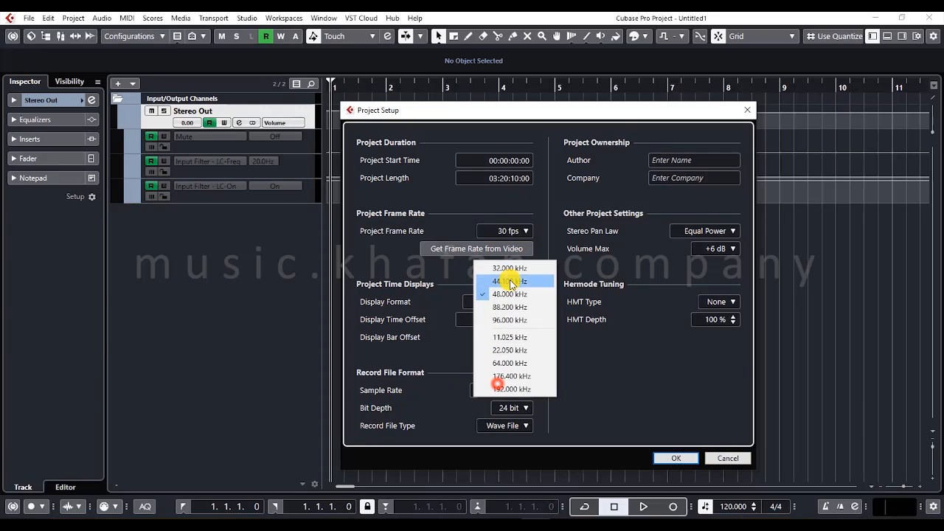
{"action": "left_click", "coordinate": [446, 365]}
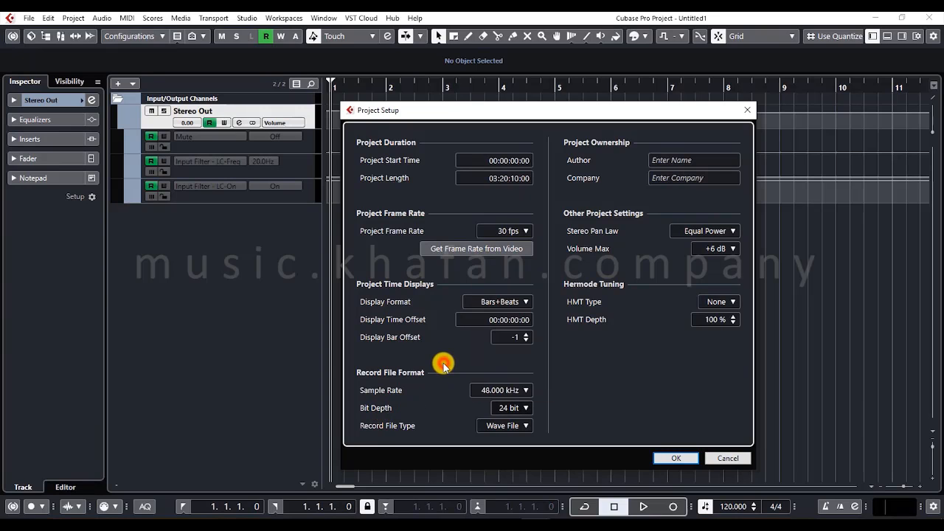
{"action": "left_click", "coordinate": [485, 390]}
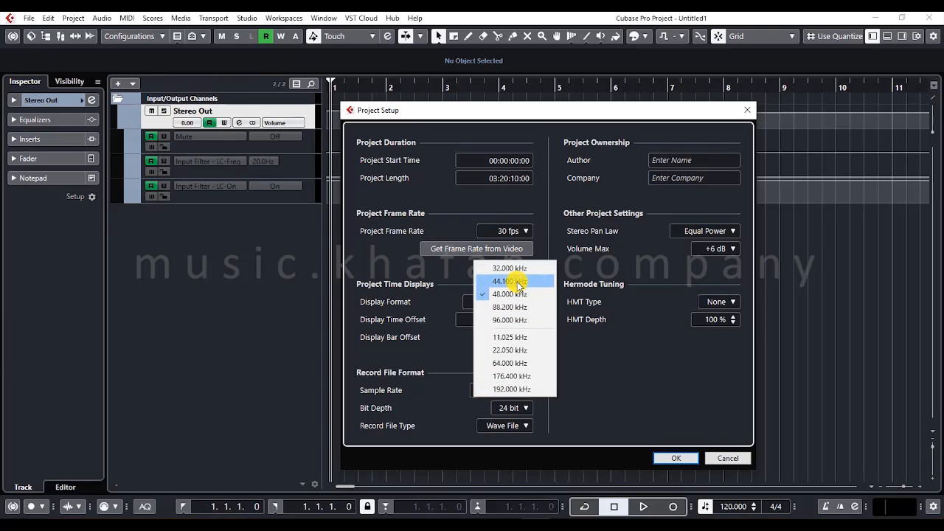
{"action": "left_click", "coordinate": [446, 407]}
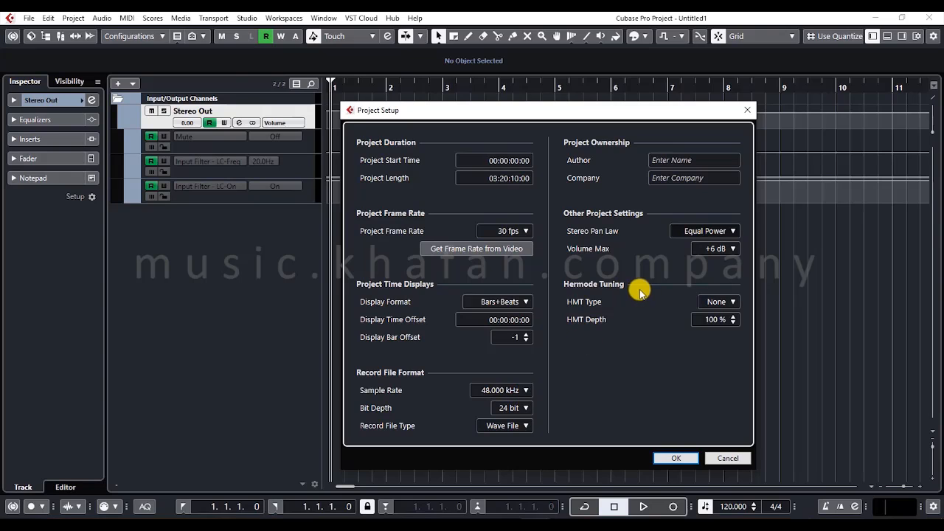
- Review the available Stereo Pan Law options and leave the list without choosing another one
{"action": "left_click", "coordinate": [676, 233]}
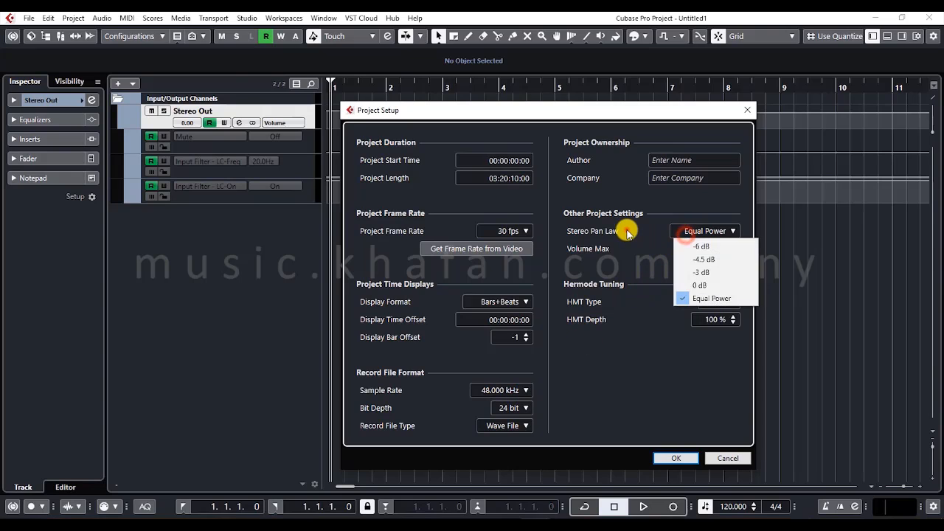
{"action": "left_click", "coordinate": [626, 229]}
{"action": "left_click", "coordinate": [610, 247]}
{"action": "left_click", "coordinate": [711, 235]}
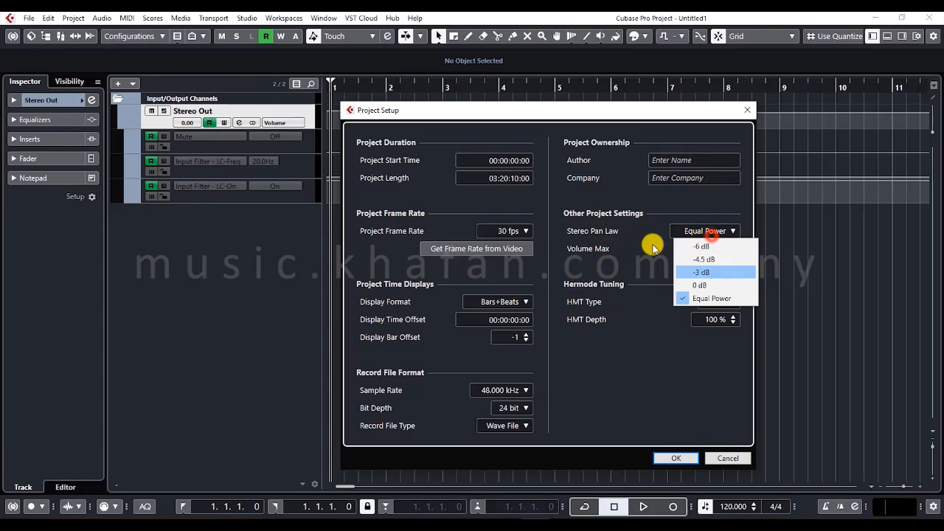
{"action": "left_click", "coordinate": [642, 247]}
- Demonstrate the Volume Max setting by choosing +12 dB, setting it back to +6 dB and reviewing its options again
{"action": "left_click", "coordinate": [708, 251]}
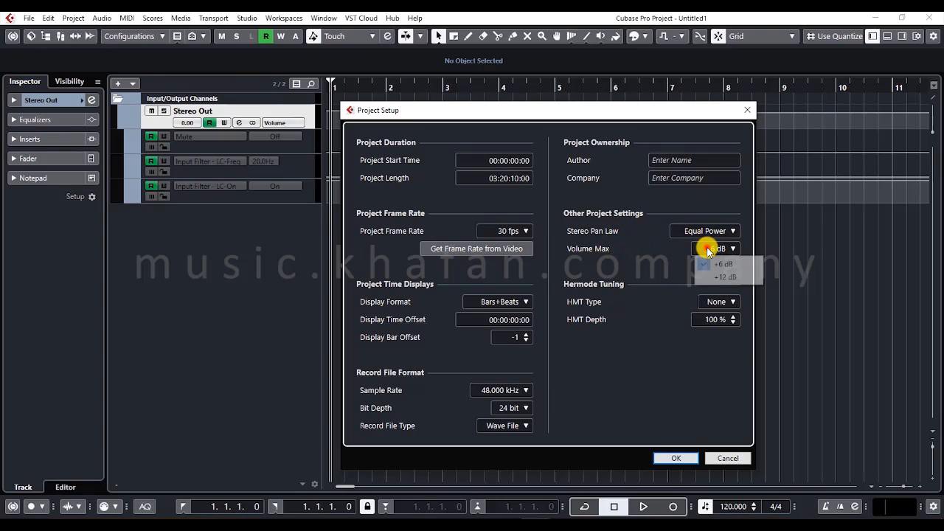
{"action": "left_click", "coordinate": [642, 252]}
{"action": "left_click", "coordinate": [704, 255]}
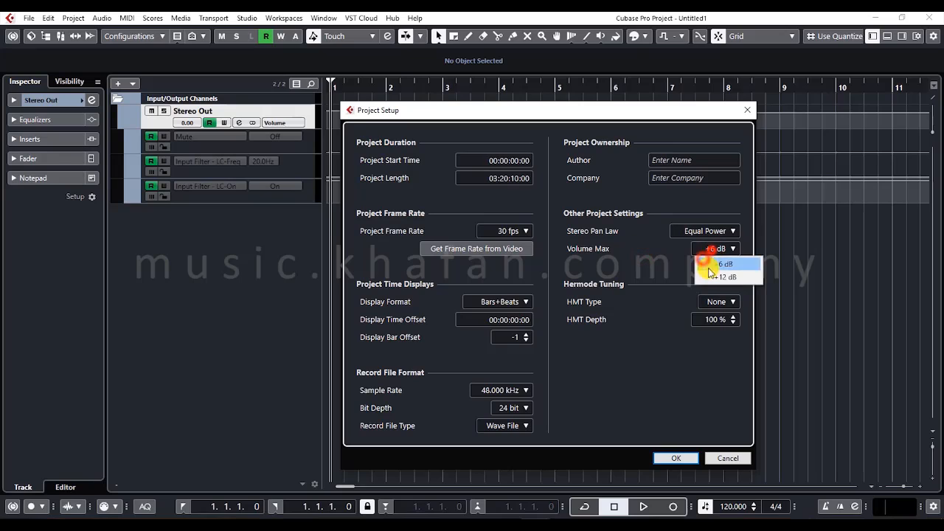
{"action": "left_click", "coordinate": [722, 277]}
{"action": "left_click", "coordinate": [706, 250]}
{"action": "left_click", "coordinate": [708, 263]}
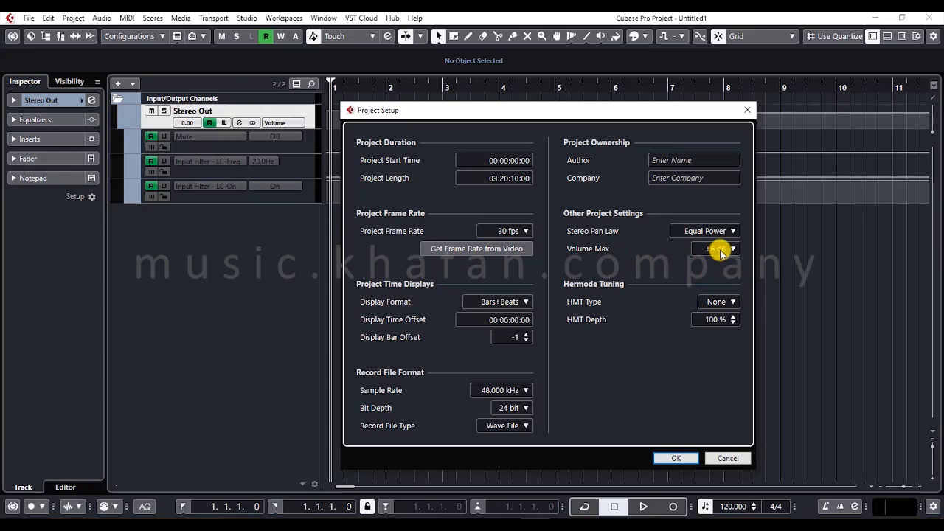
{"action": "left_click", "coordinate": [723, 249]}
{"action": "left_click", "coordinate": [644, 272]}
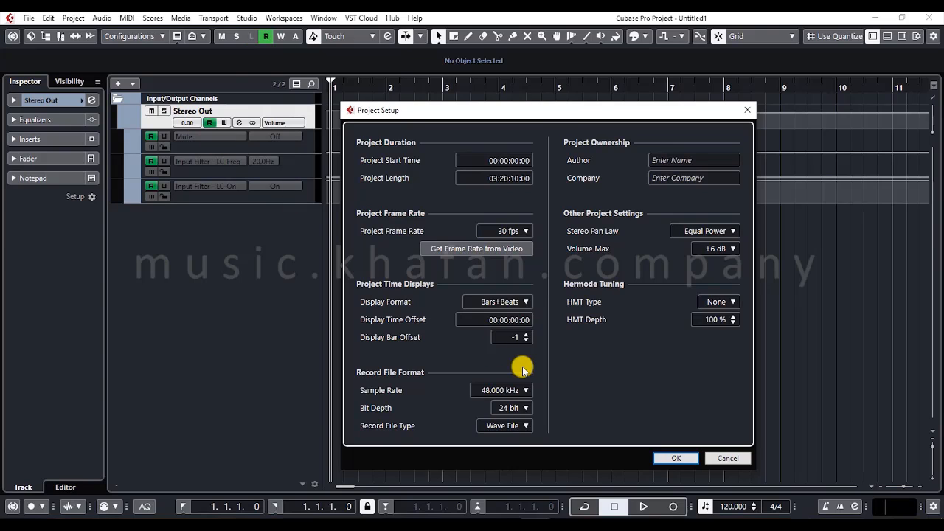
{"action": "left_click", "coordinate": [715, 249]}
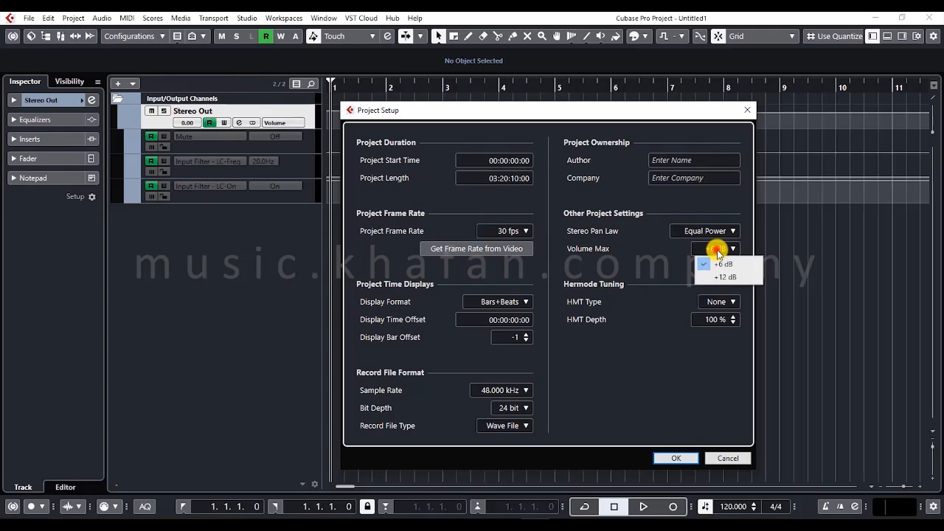
{"action": "left_click", "coordinate": [633, 271]}
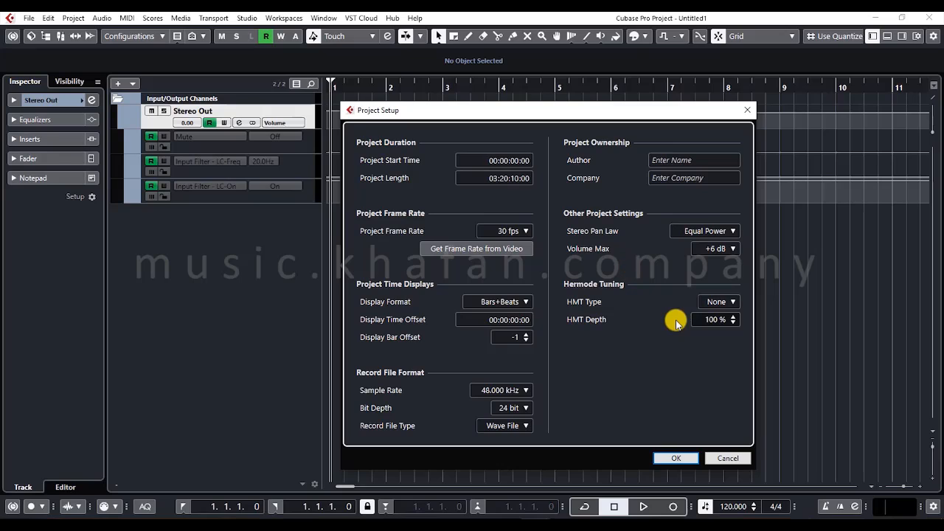
- Review the Hermode Tuning type options and cancel the Project Setup dialog
{"action": "left_click", "coordinate": [706, 306]}
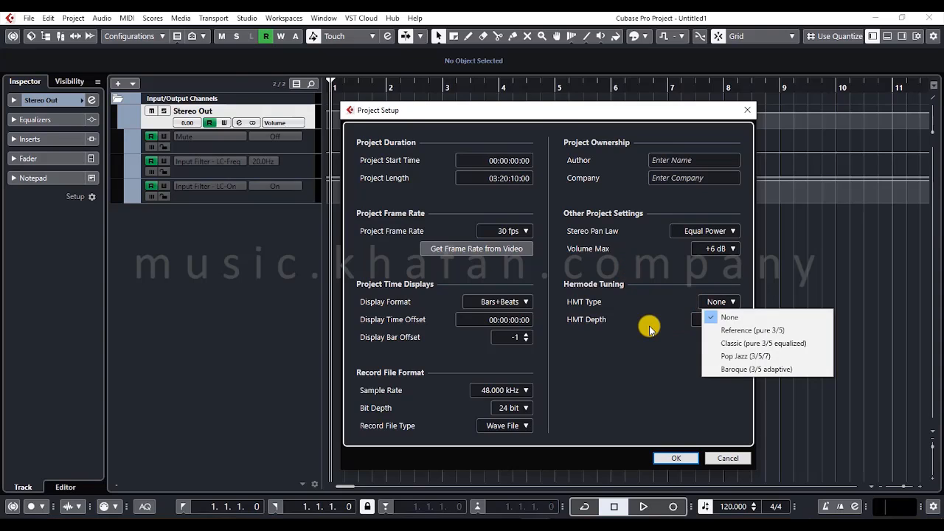
{"action": "left_click", "coordinate": [649, 326]}
{"action": "left_click", "coordinate": [725, 459]}
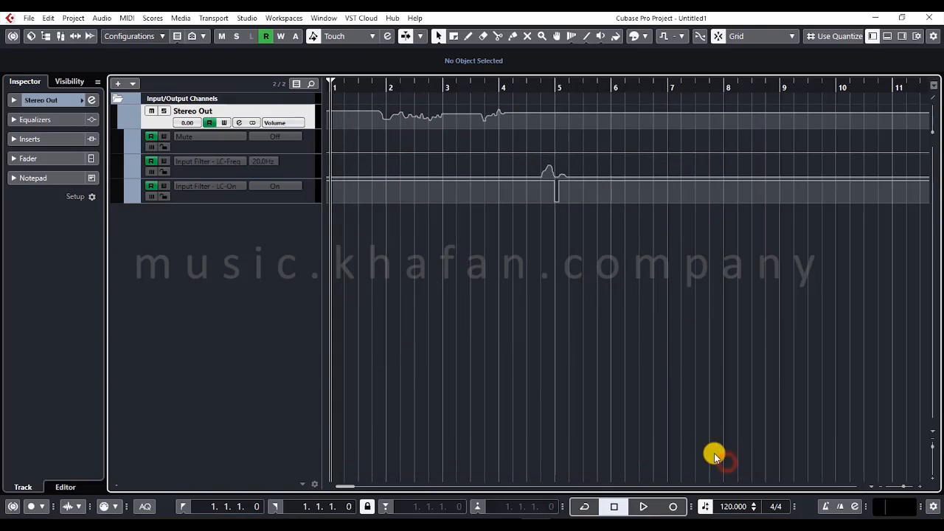
- Open the color set presets in Project Colors Setup, try 32 basic colors and return the number to 24
{"action": "left_click", "coordinate": [74, 18]}
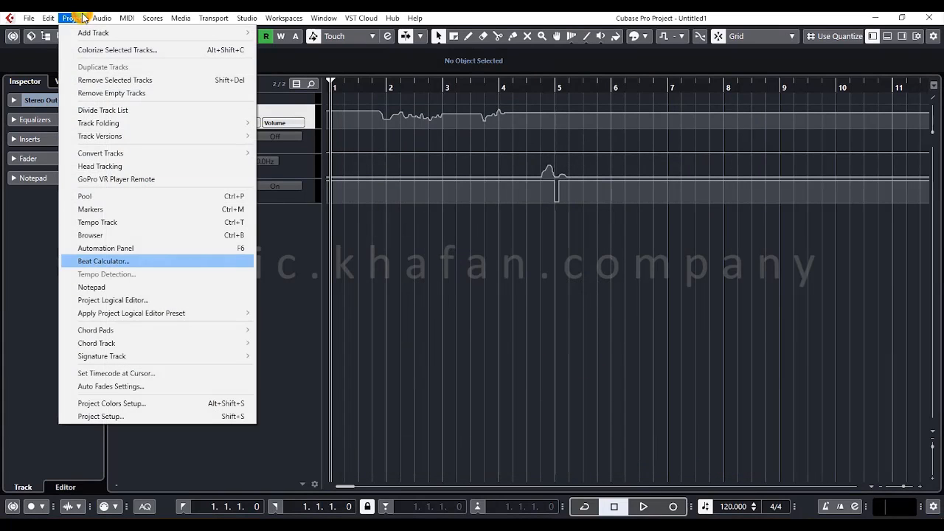
{"action": "left_click", "coordinate": [123, 402]}
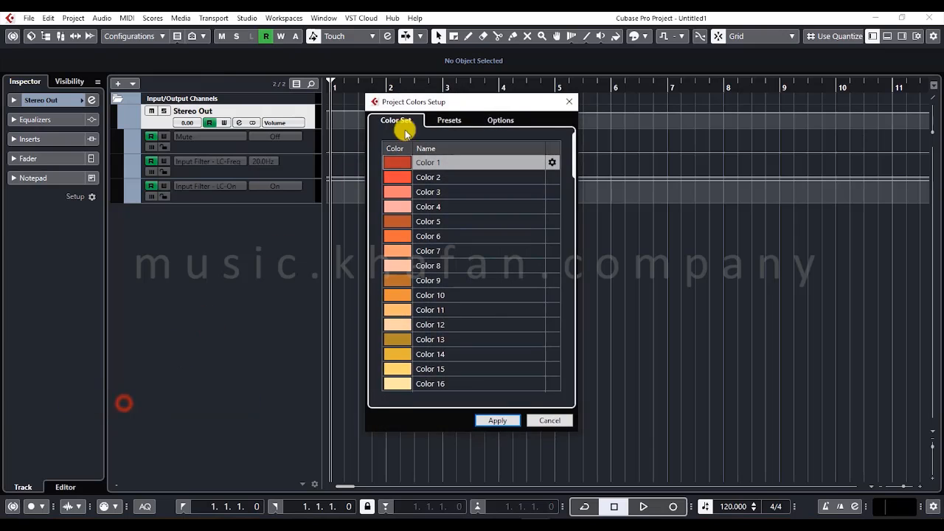
{"action": "left_click_drag", "start_coordinate": [440, 101], "coordinate": [590, 96]}
{"action": "left_click", "coordinate": [593, 116]}
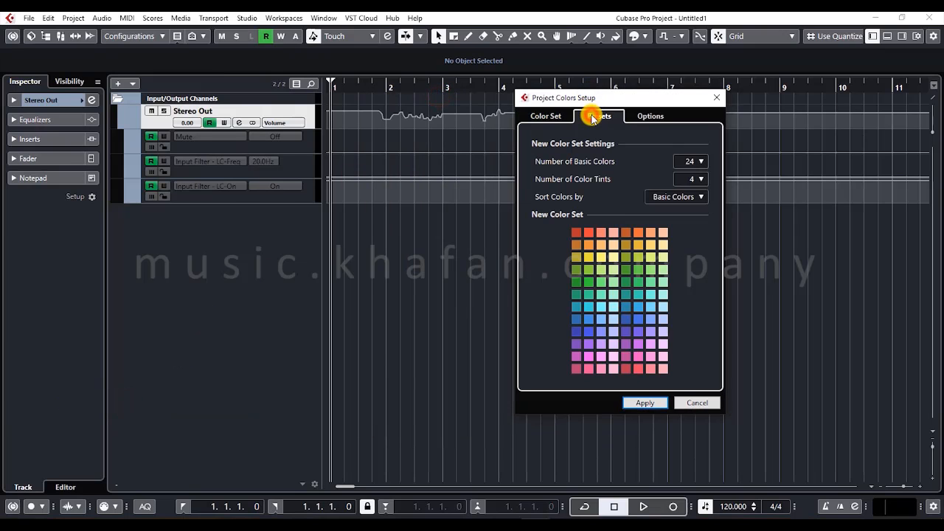
{"action": "left_click", "coordinate": [699, 161]}
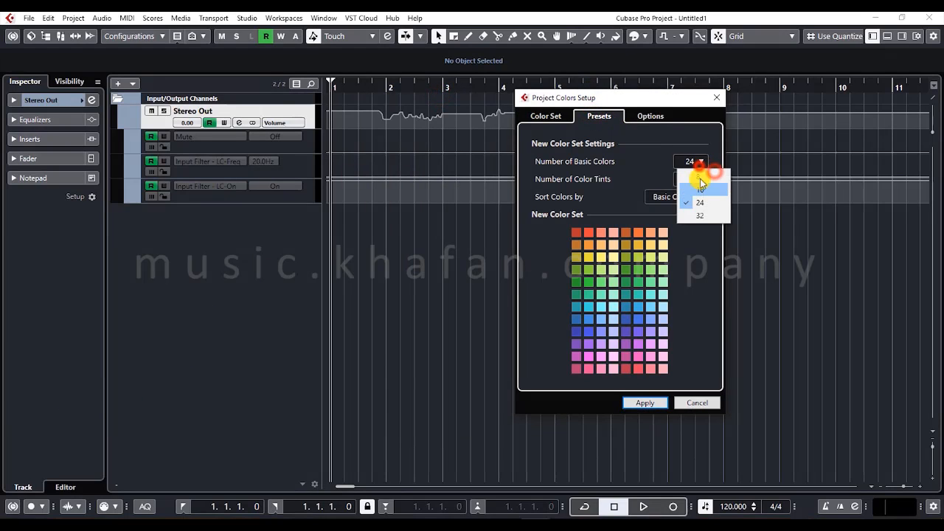
{"action": "left_click", "coordinate": [702, 213]}
{"action": "left_click", "coordinate": [690, 160]}
{"action": "left_click", "coordinate": [699, 202]}
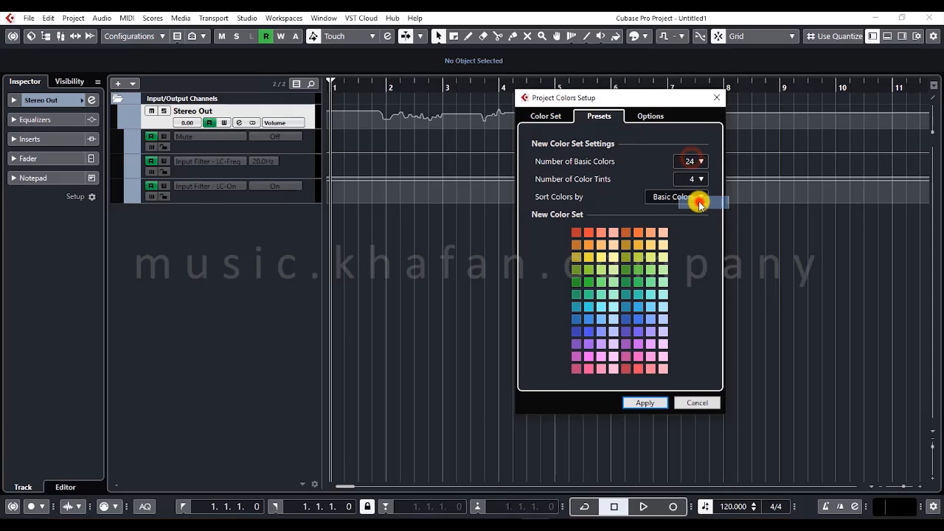
- Try sorting the new color set by Color Tints, and return the sorting to Basic Colors
{"action": "left_click", "coordinate": [697, 198]}
{"action": "left_click", "coordinate": [682, 224]}
{"action": "left_click", "coordinate": [675, 196]}
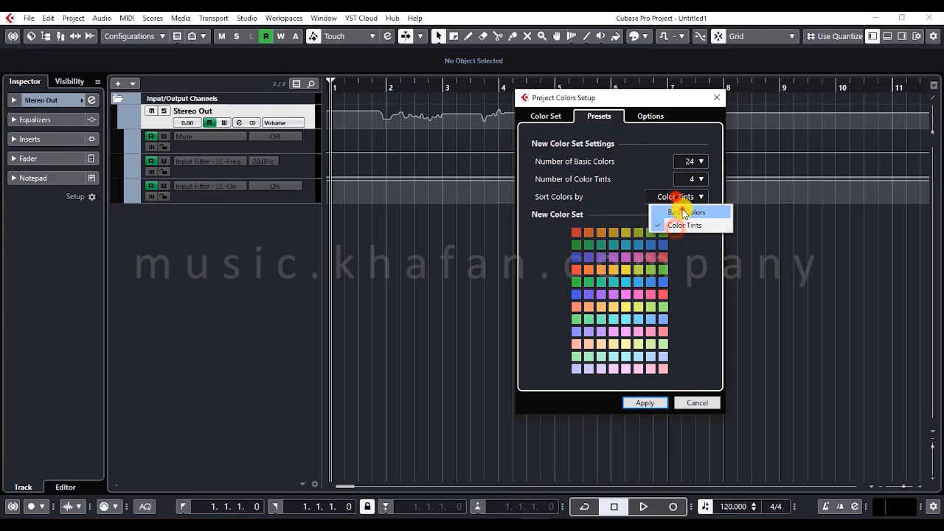
{"action": "left_click", "coordinate": [683, 213]}
- Try 2 color tints, set the number back to 4 and close Project Colors Setup without applying
{"action": "left_click", "coordinate": [693, 179]}
{"action": "left_click", "coordinate": [691, 192]}
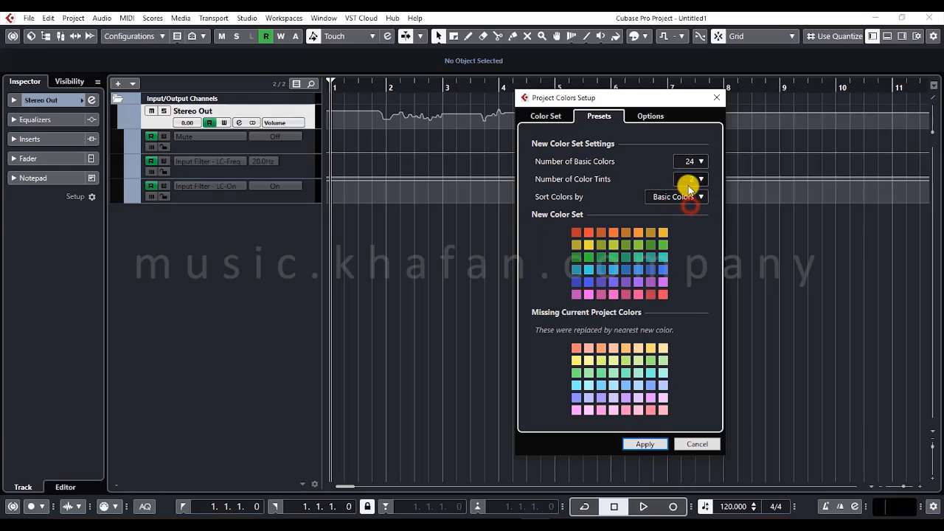
{"action": "left_click", "coordinate": [690, 180]}
{"action": "left_click", "coordinate": [689, 210]}
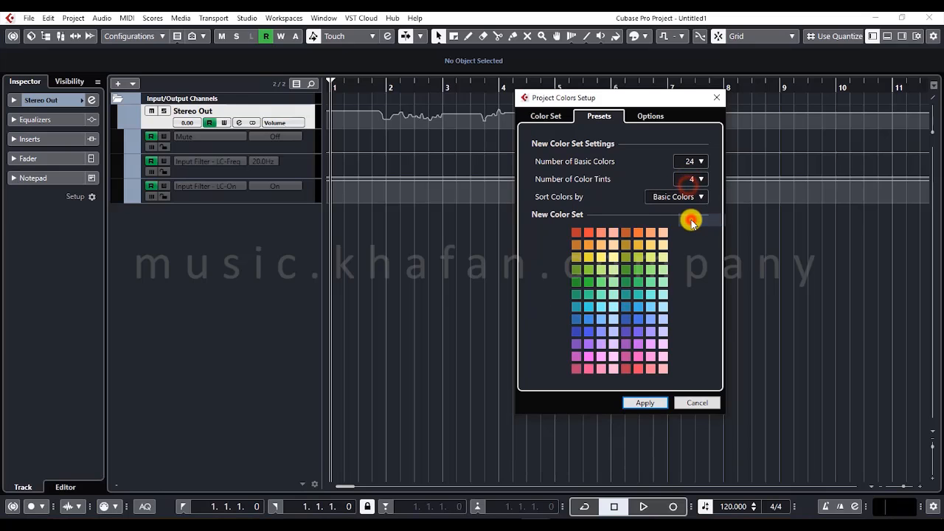
{"action": "left_click", "coordinate": [716, 99]}
- Review the available Project commands and the Audio commands, including the audio plug-in categories
{"action": "left_click", "coordinate": [85, 17]}
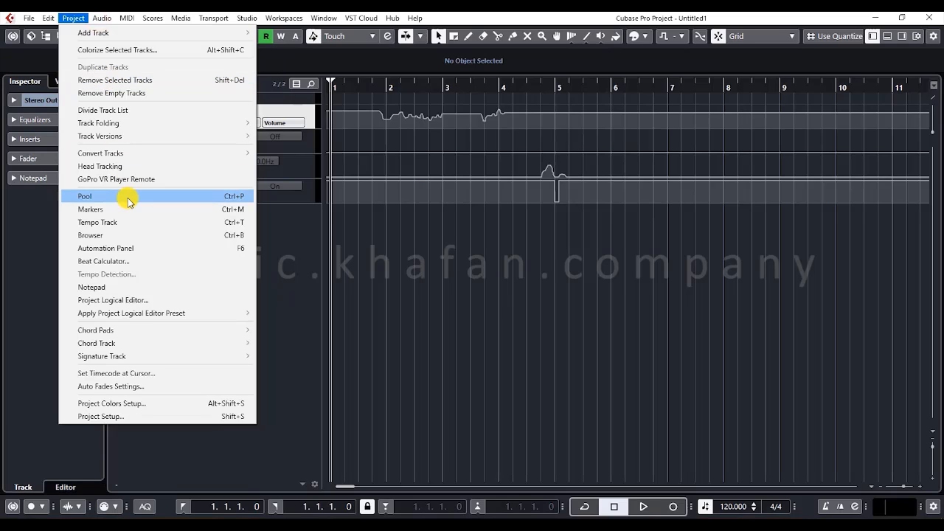
{"action": "key", "text": "Down"}
{"action": "key", "text": "Down"}
{"action": "key", "text": "Down"}
{"action": "key", "text": "Down"}
{"action": "key", "text": "Down"}
{"action": "key", "text": "Down"}
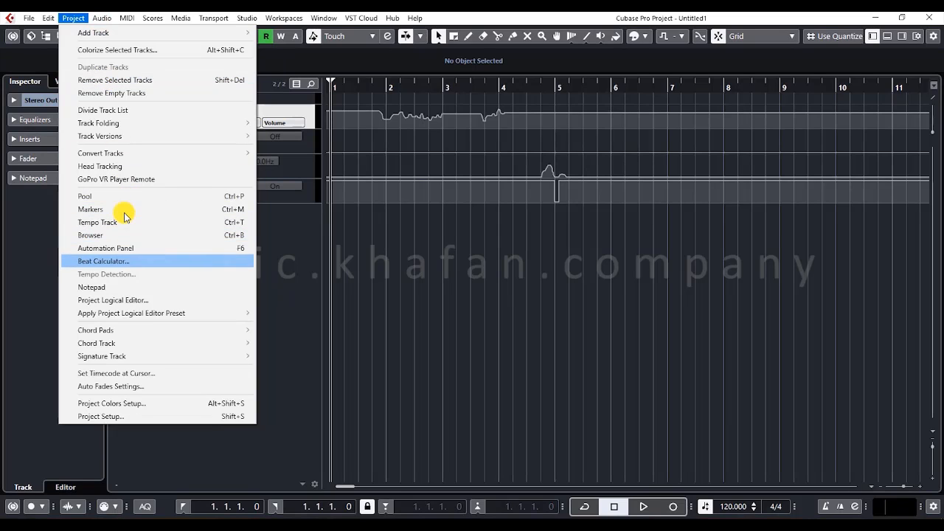
{"action": "mouse_move", "coordinate": [102, 18]}
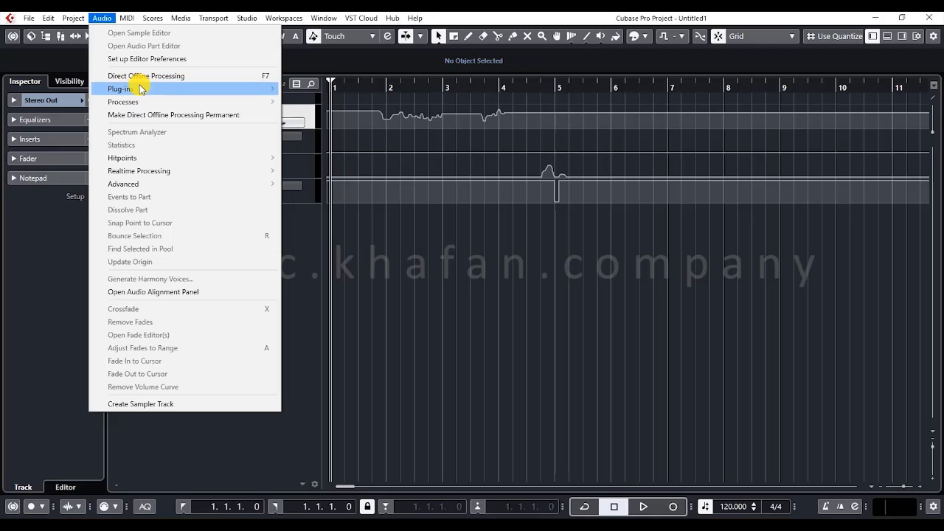
{"action": "mouse_move", "coordinate": [140, 88]}
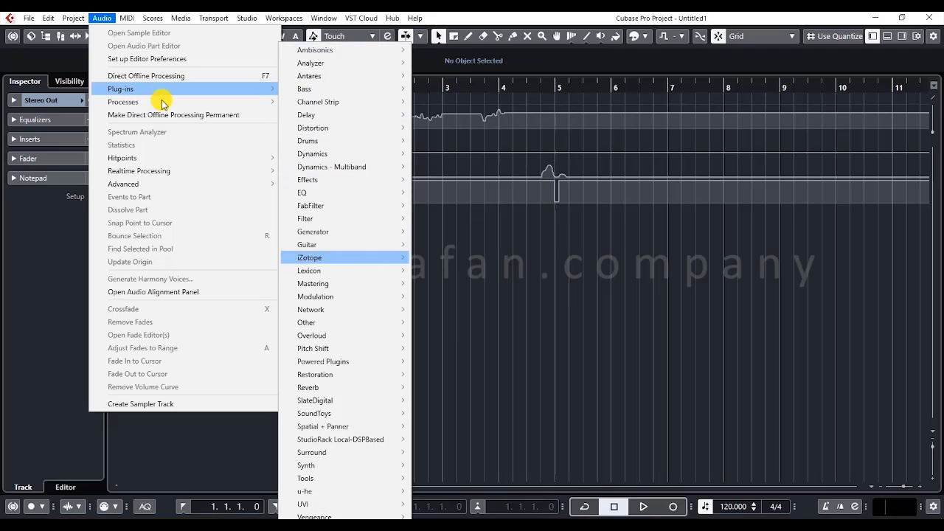
{"action": "mouse_move", "coordinate": [239, 157]}
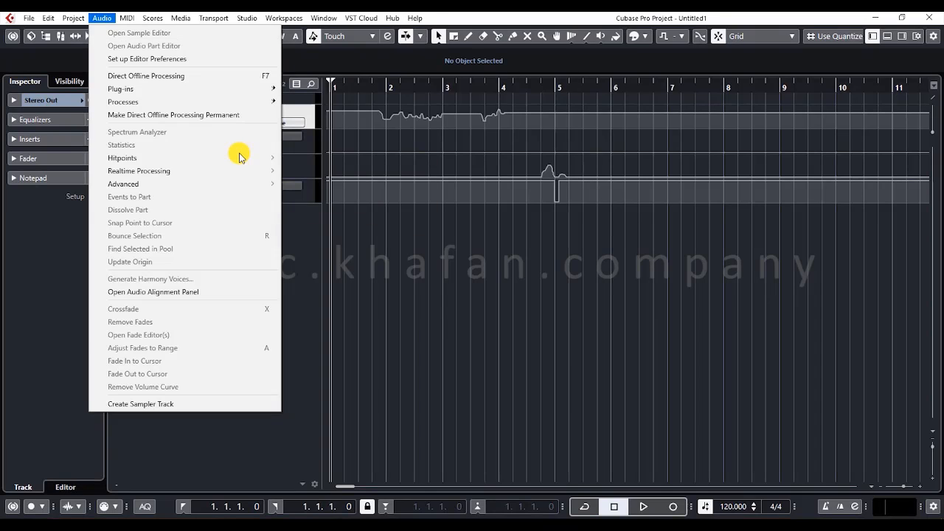
- Review the available MIDI, Scores, Media and Transport commands without running any of them
{"action": "key", "text": "Right"}
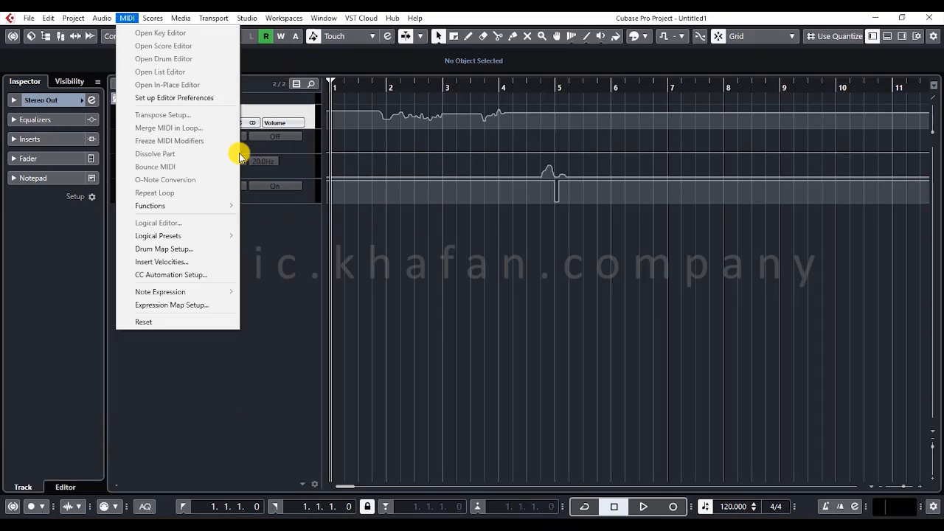
{"action": "key", "text": "Down"}
{"action": "key", "text": "Down"}
{"action": "key", "text": "Down"}
{"action": "key", "text": "Down"}
{"action": "key", "text": "Down"}
{"action": "key", "text": "Down"}
{"action": "key", "text": "Down"}
{"action": "key", "text": "Down"}
{"action": "key", "text": "Down"}
{"action": "key", "text": "Down"}
{"action": "key", "text": "Down"}
{"action": "key", "text": "Down"}
{"action": "key", "text": "Down"}
{"action": "key", "text": "Down"}
{"action": "key", "text": "Down"}
{"action": "key", "text": "Down"}
{"action": "key", "text": "Down"}
{"action": "key", "text": "Down"}
{"action": "key", "text": "Down"}
{"action": "key", "text": "Down"}
{"action": "key", "text": "Down"}
{"action": "key", "text": "Down"}
{"action": "key", "text": "Down"}
{"action": "key", "text": "Down"}
{"action": "key", "text": "Down"}
{"action": "key", "text": "Down"}
{"action": "key", "text": "Down"}
{"action": "key", "text": "Down"}
{"action": "key", "text": "Down"}
{"action": "key", "text": "Down"}
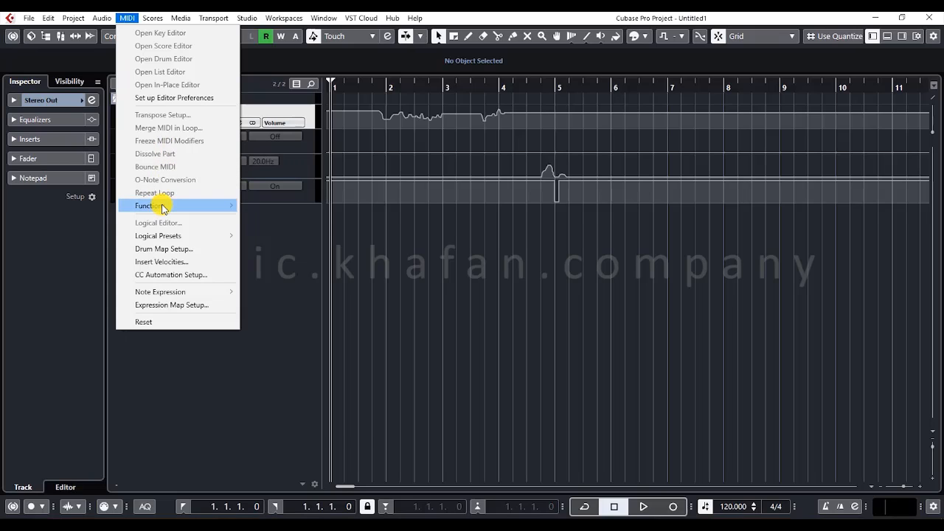
{"action": "key", "text": "Down"}
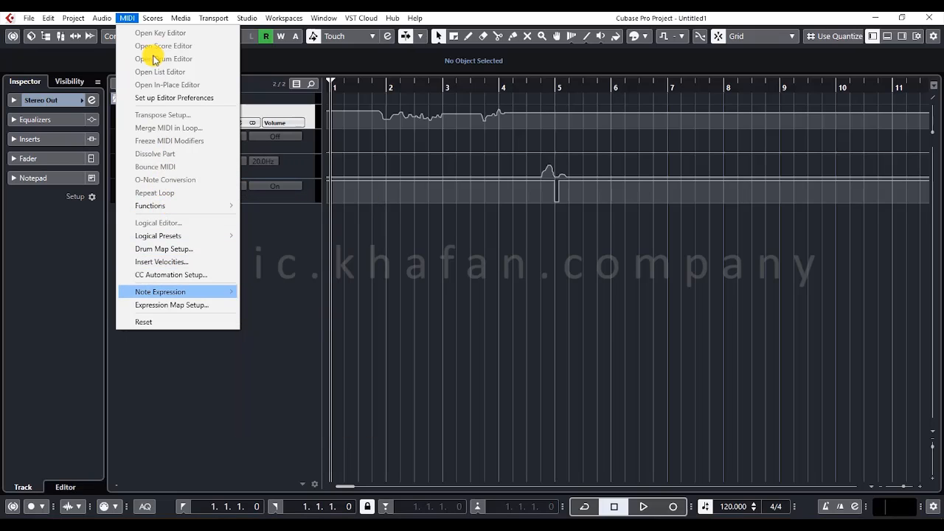
{"action": "mouse_move", "coordinate": [152, 23]}
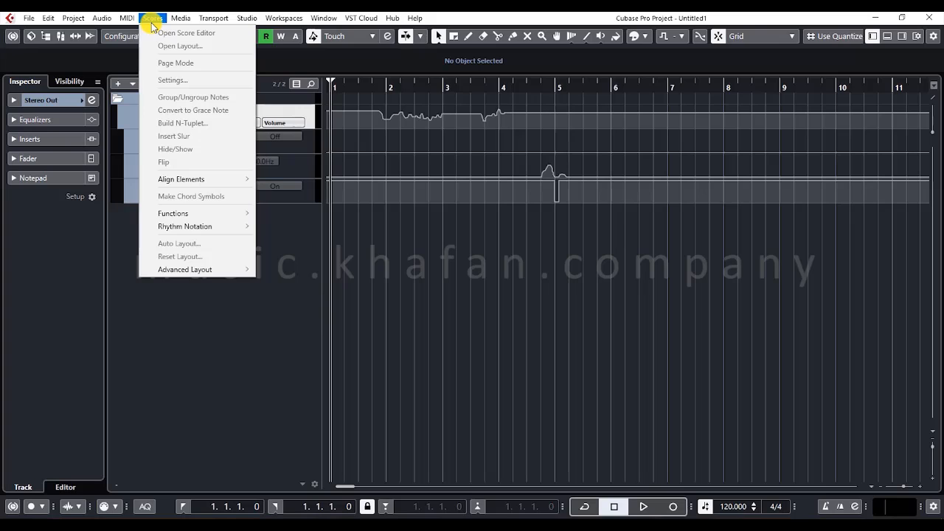
{"action": "key", "text": "Right"}
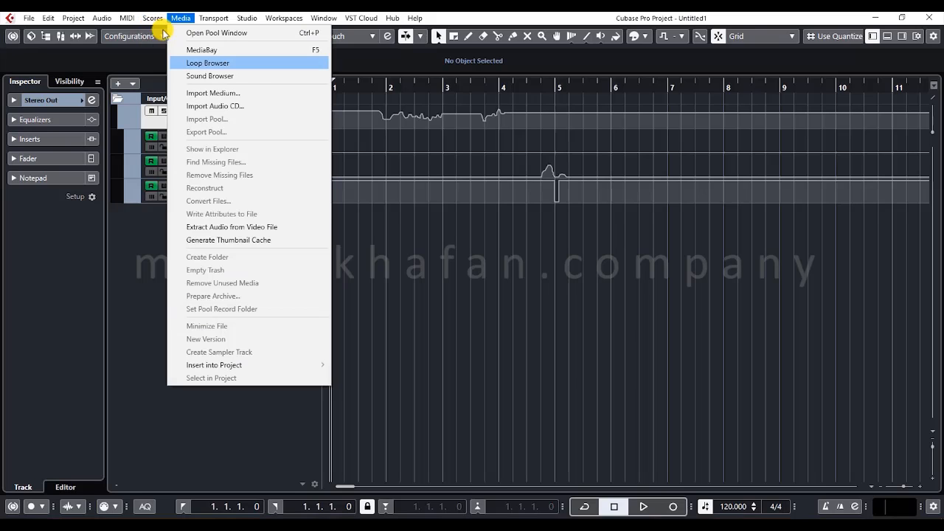
{"action": "key", "text": "Down"}
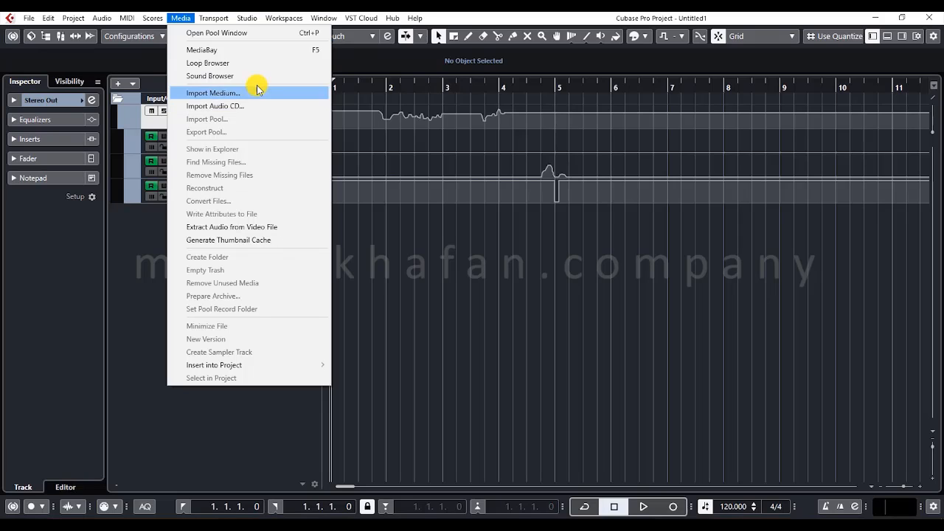
{"action": "mouse_move", "coordinate": [217, 21]}
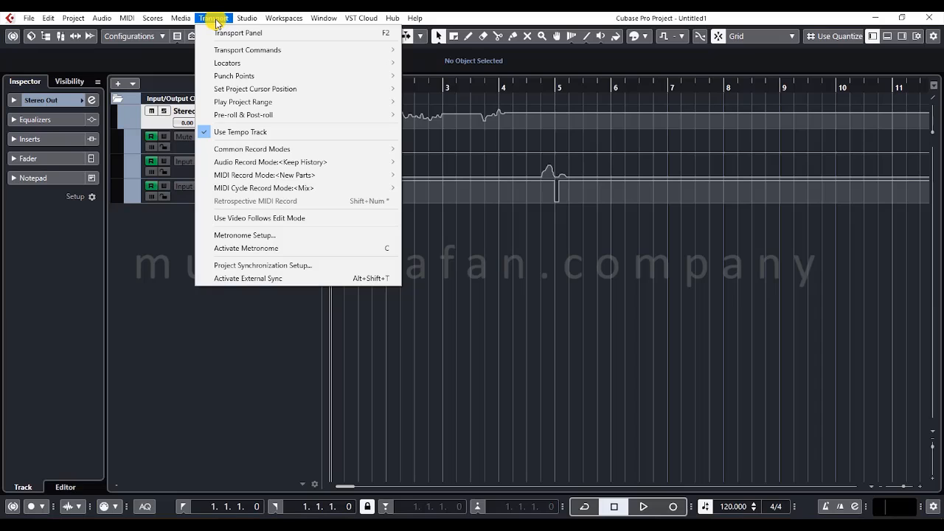
{"action": "left_click", "coordinate": [661, 324]}
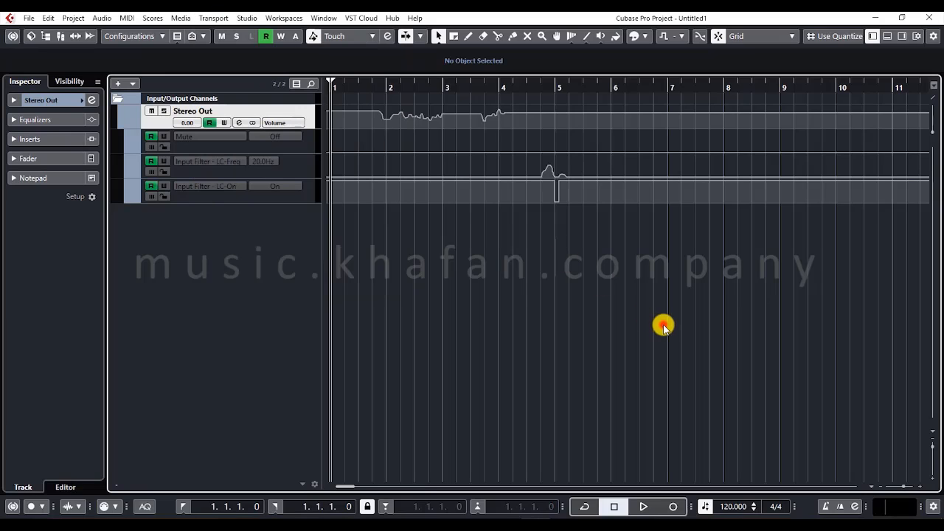
- Start playback of the project briefly and stop it again
{"action": "left_click", "coordinate": [639, 507]}
{"action": "left_click", "coordinate": [615, 506]}
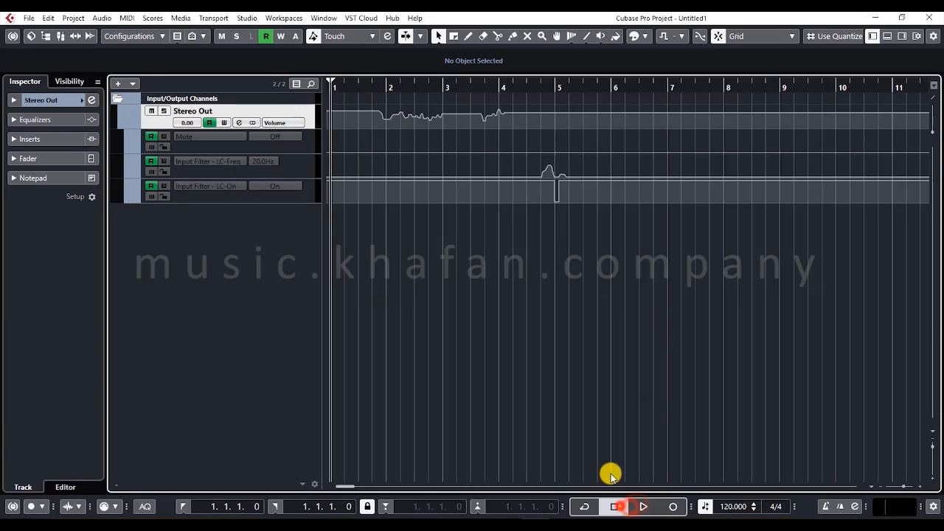
{"action": "left_click", "coordinate": [600, 441]}
- Review the ASIO Driver choices of the VST Audio System in Studio Setup and close the dialog without changing the driver
{"action": "left_click", "coordinate": [241, 18]}
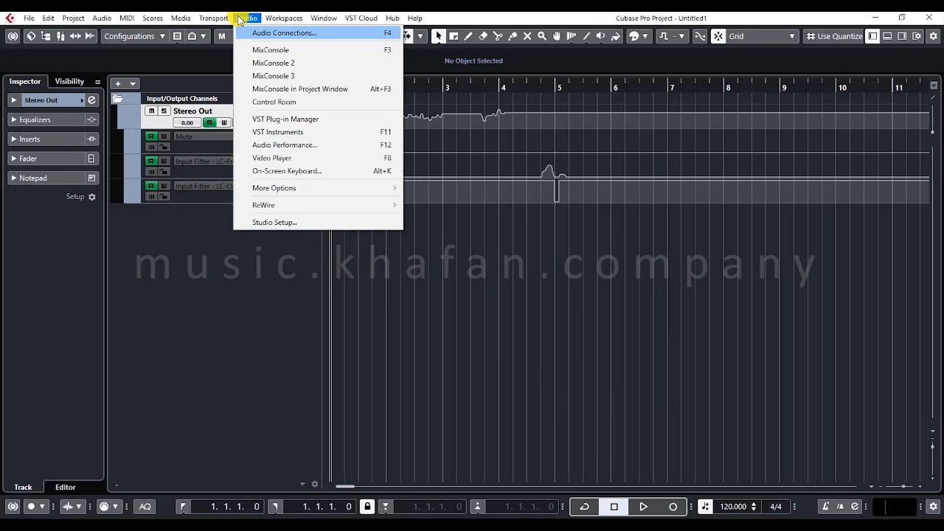
{"action": "left_click", "coordinate": [293, 222]}
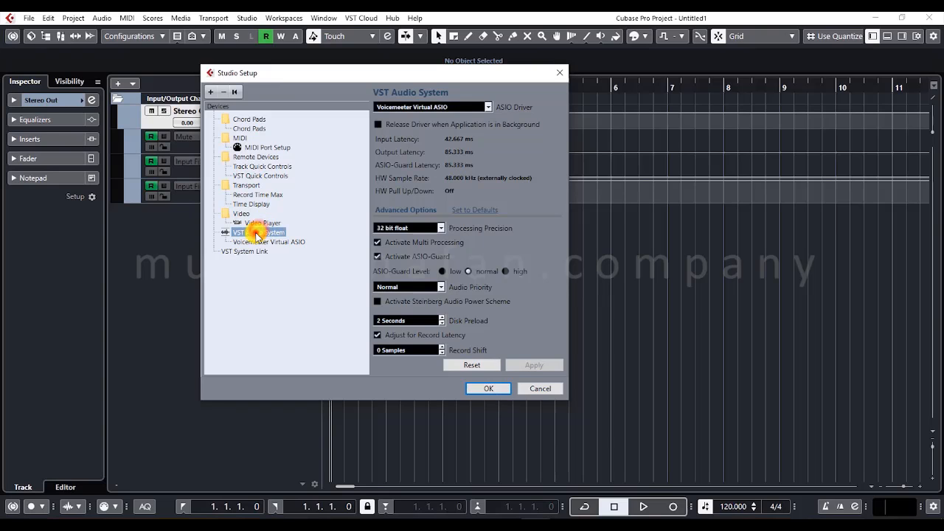
{"action": "left_click", "coordinate": [469, 109]}
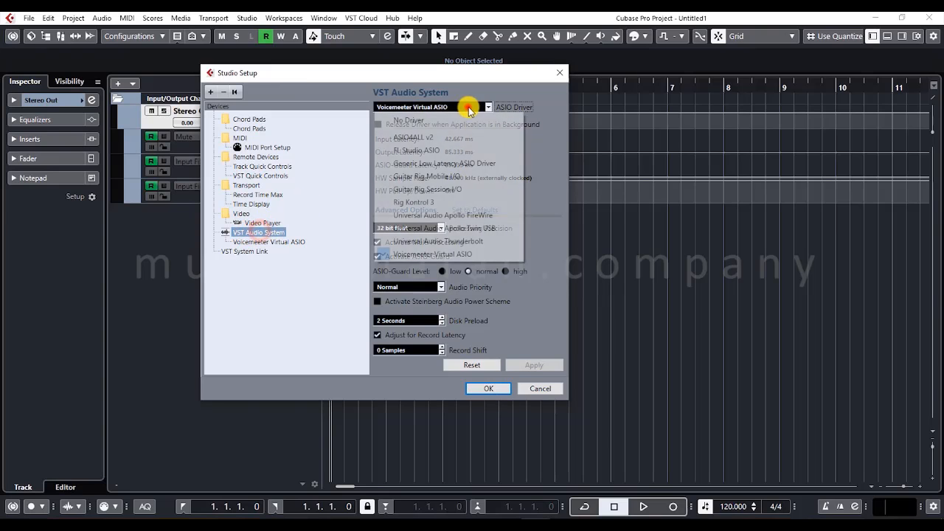
{"action": "left_click", "coordinate": [468, 109]}
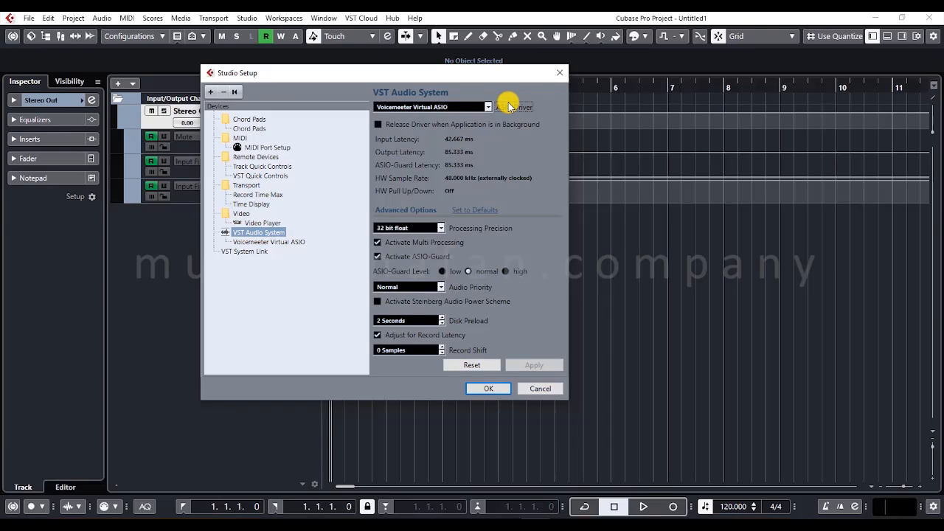
{"action": "left_click", "coordinate": [487, 108]}
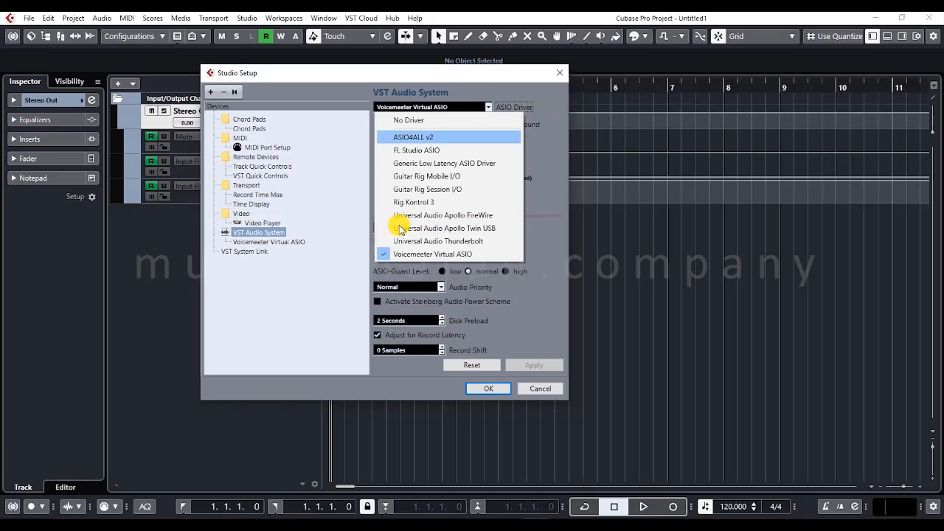
{"action": "left_click", "coordinate": [355, 235]}
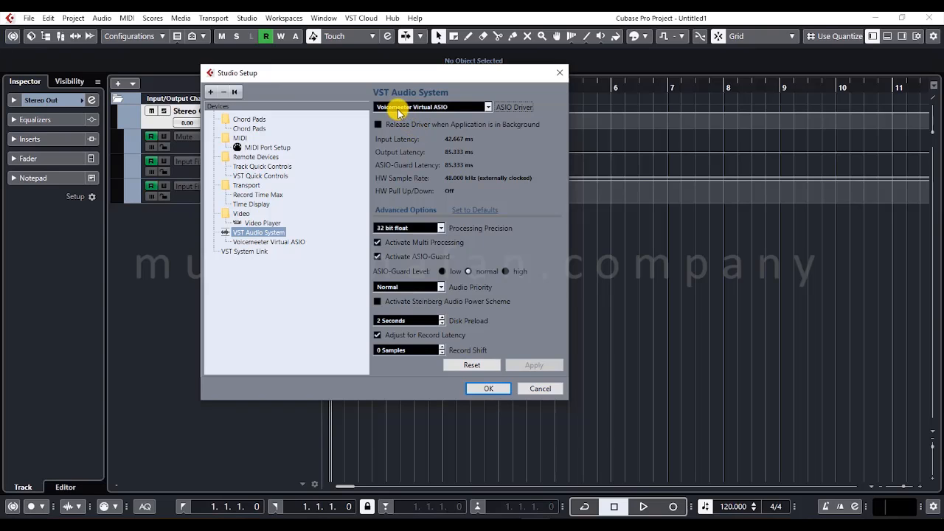
{"action": "left_click", "coordinate": [397, 107]}
{"action": "left_click", "coordinate": [397, 108]}
{"action": "left_click", "coordinate": [560, 72]}
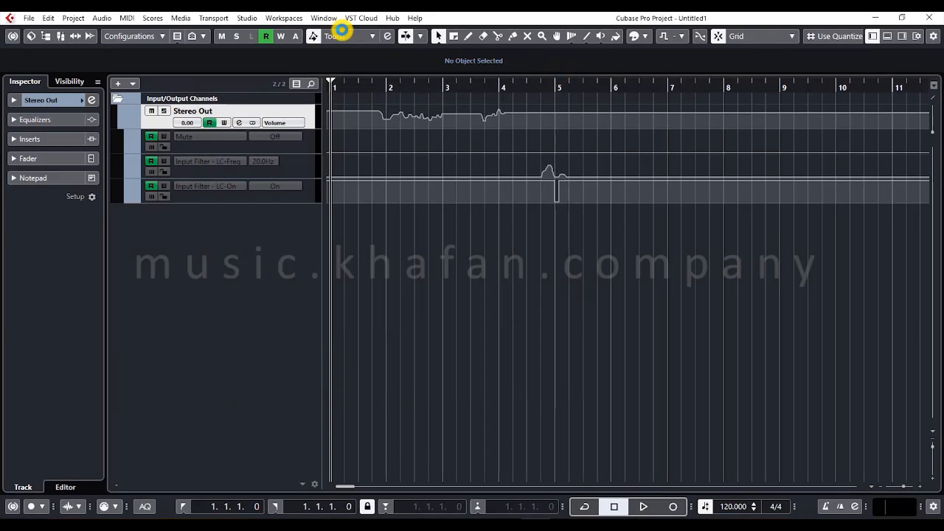
- Open Cubase Help in the web browser, view the Cubase Pro manual generations and close the browser to return to the project
{"action": "left_click", "coordinate": [293, 18]}
{"action": "mouse_move", "coordinate": [318, 23]}
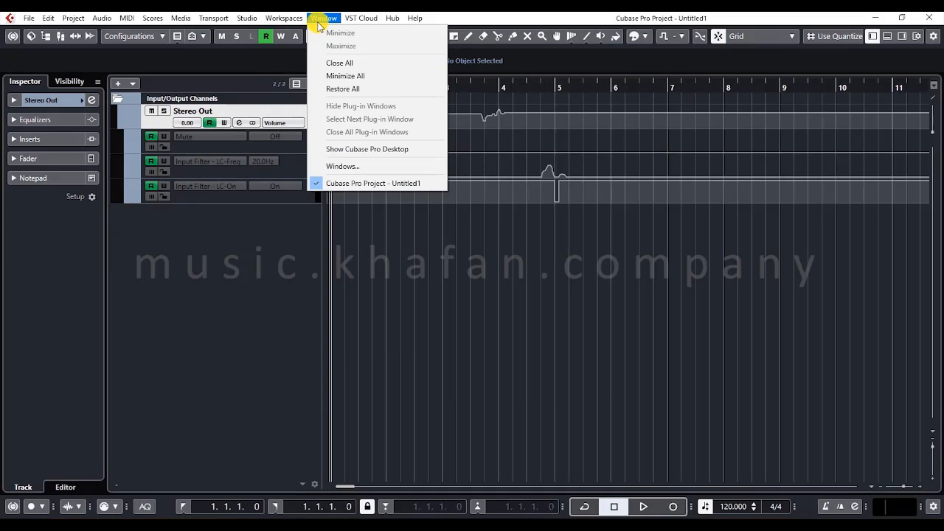
{"action": "mouse_move", "coordinate": [389, 22]}
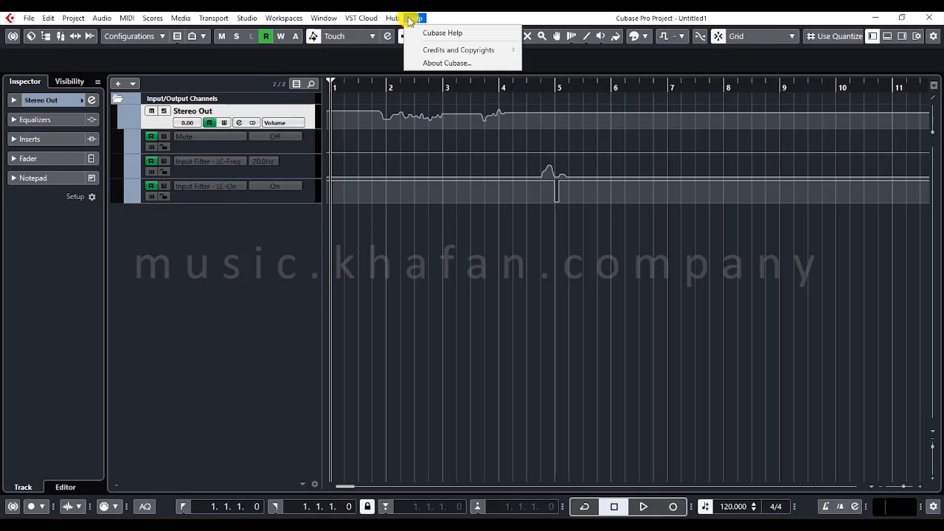
{"action": "left_click", "coordinate": [443, 33]}
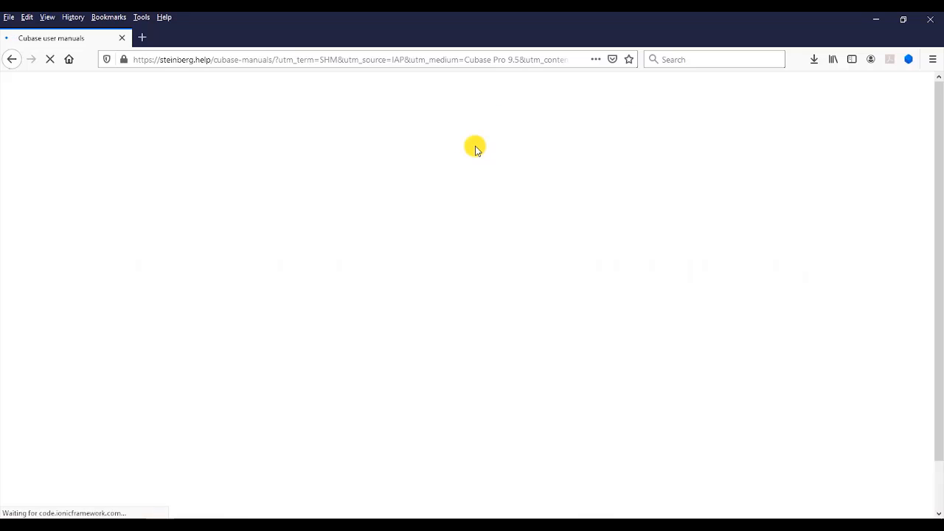
{"action": "scroll", "coordinate": [374, 158], "scroll_direction": "down", "scroll_amount": 2}
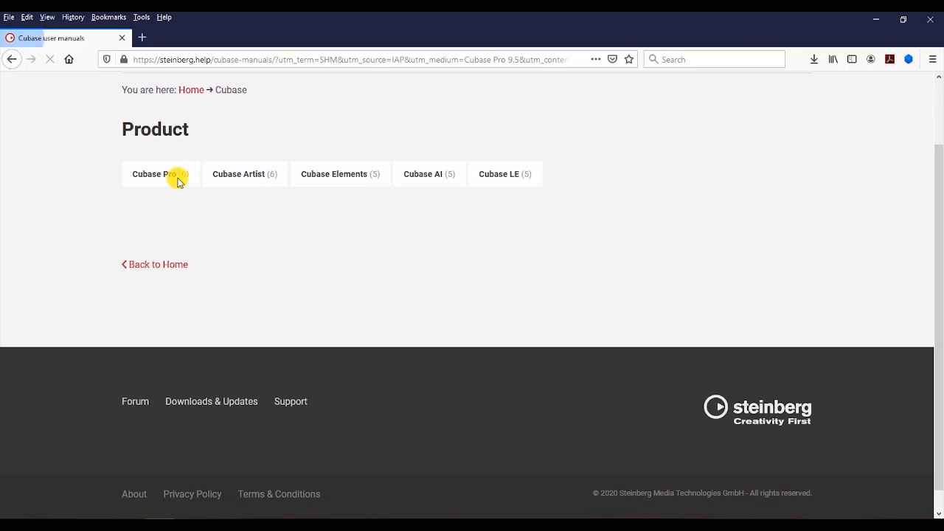
{"action": "left_click", "coordinate": [166, 177]}
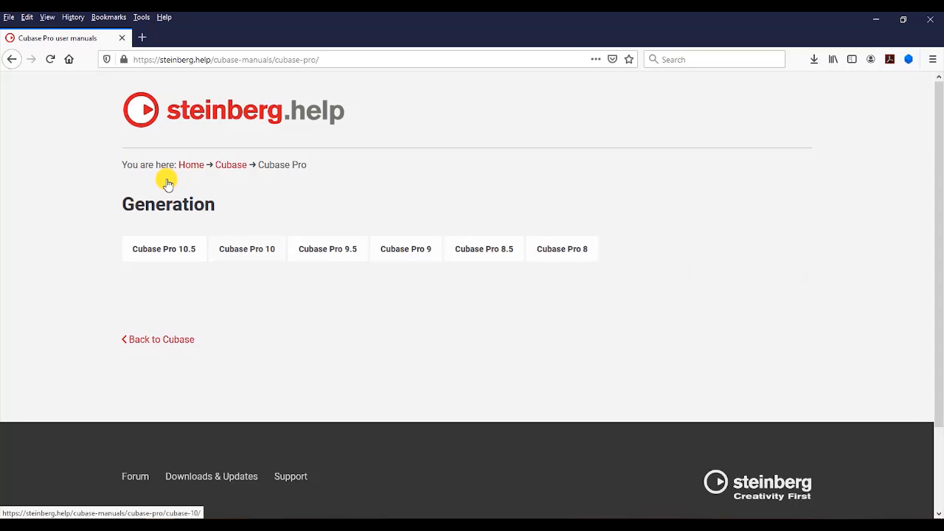
{"action": "left_click", "coordinate": [928, 24]}
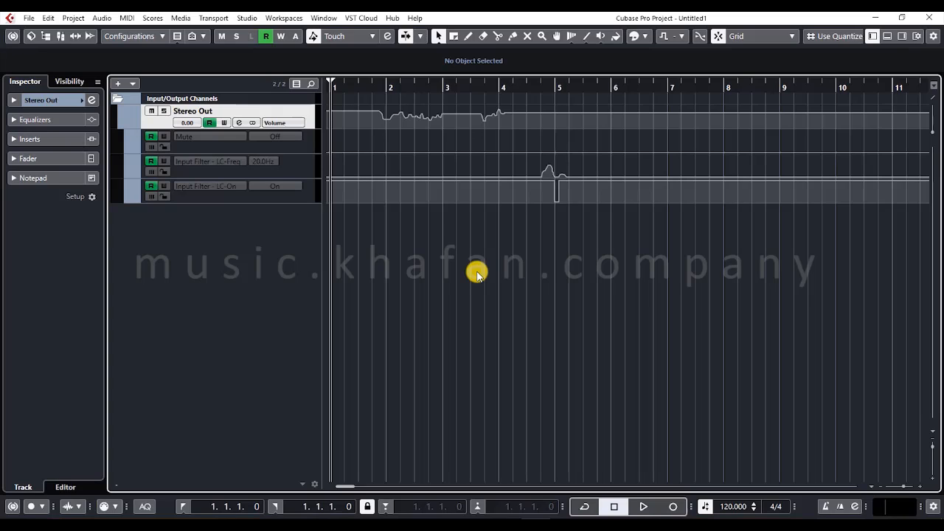
- Collapse the Input/Output Channels folder in the track list
{"action": "left_click", "coordinate": [117, 100]}
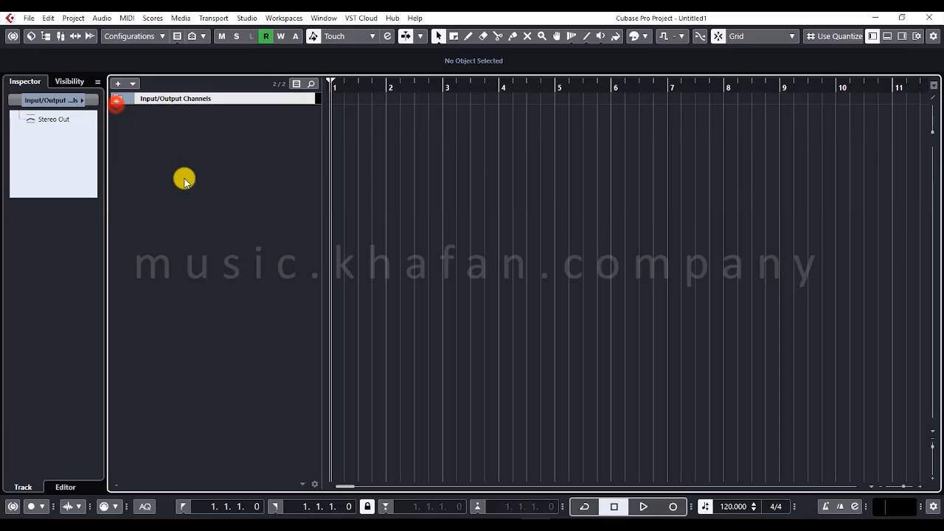
{"action": "left_click", "coordinate": [190, 184]}
{"action": "left_click", "coordinate": [376, 150]}
{"action": "left_click", "coordinate": [211, 128]}
{"action": "left_click", "coordinate": [223, 202]}
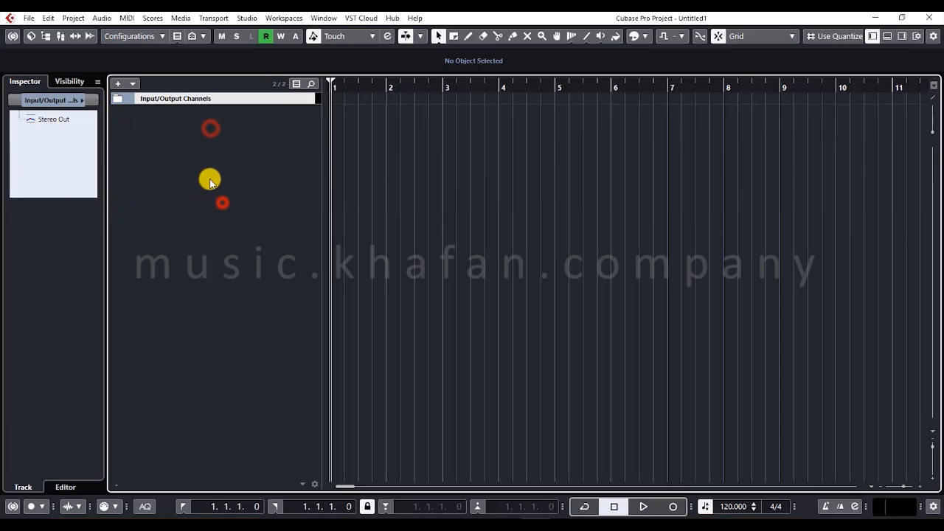
{"action": "right_click", "coordinate": [193, 152]}
{"action": "left_click", "coordinate": [187, 144]}
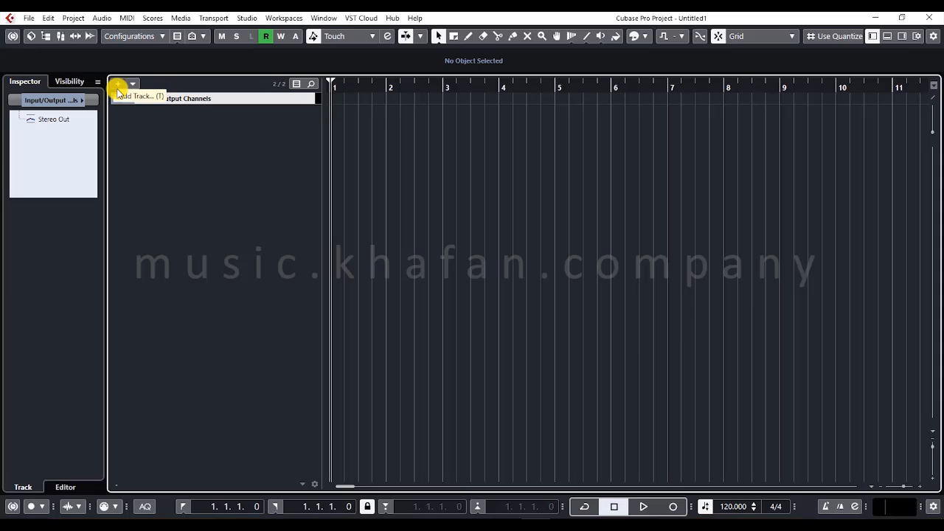
- Review the Add Track options for Instrument, Sampler, MIDI, Group, Effect, VCA, Marker and Ruler tracks, and close the dialog without adding a track
{"action": "double_click", "coordinate": [197, 211]}
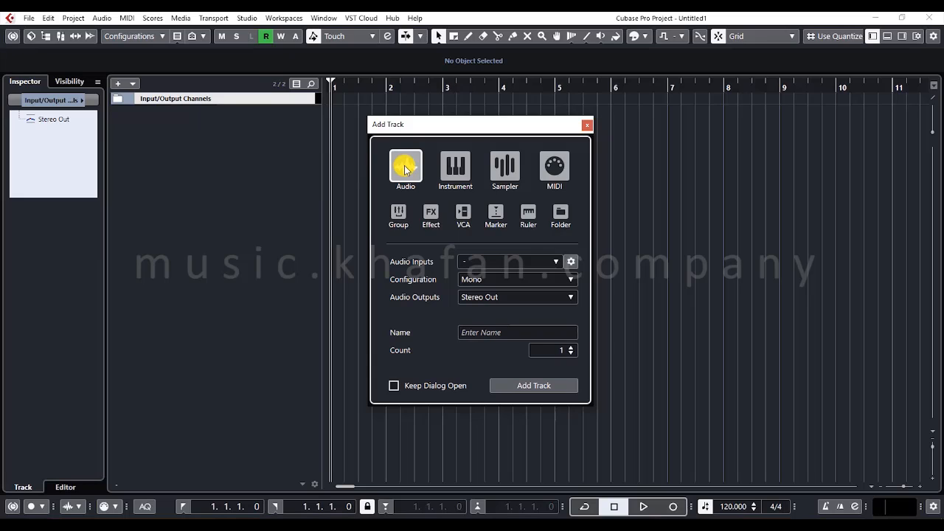
{"action": "left_click", "coordinate": [454, 165]}
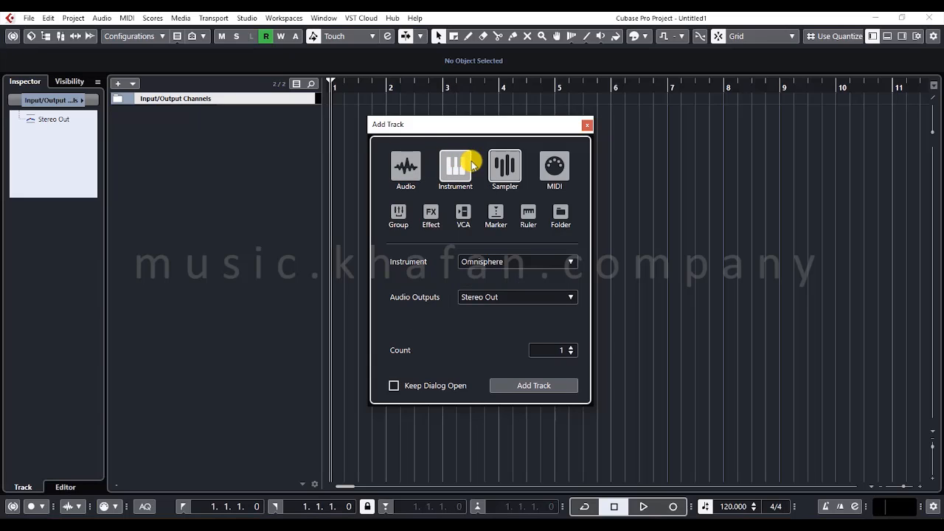
{"action": "left_click", "coordinate": [502, 165]}
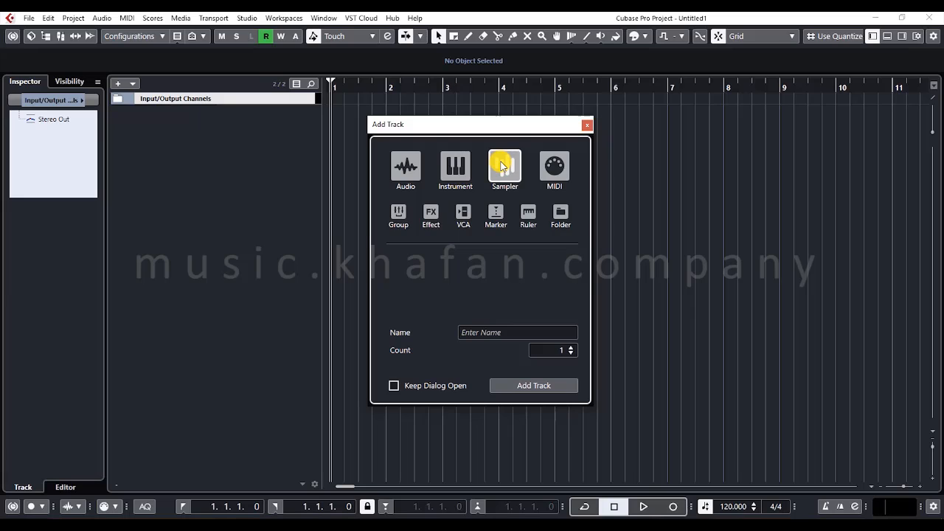
{"action": "left_click", "coordinate": [555, 165]}
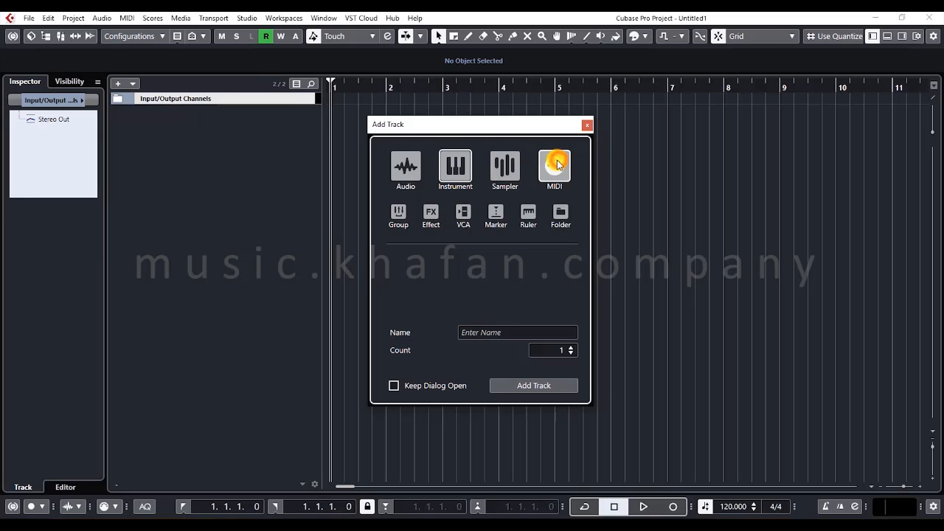
{"action": "left_click", "coordinate": [399, 212]}
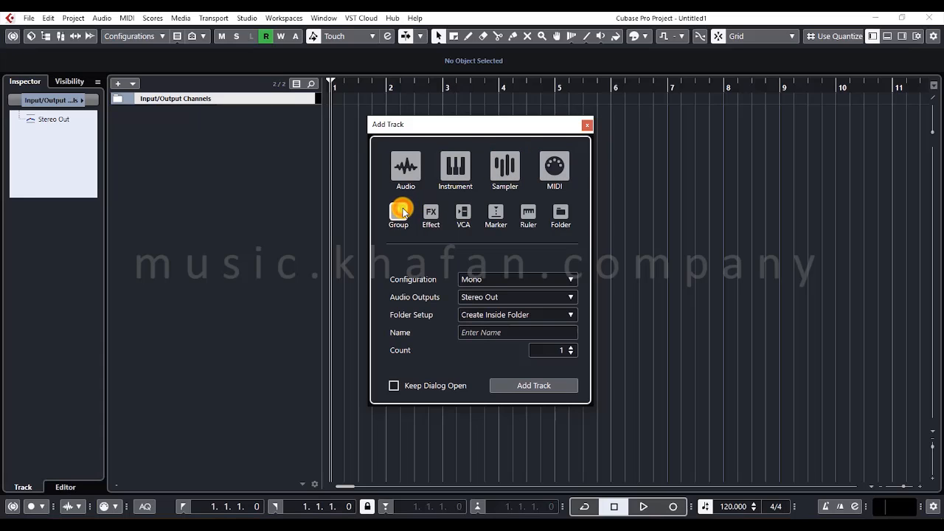
{"action": "left_click", "coordinate": [430, 215]}
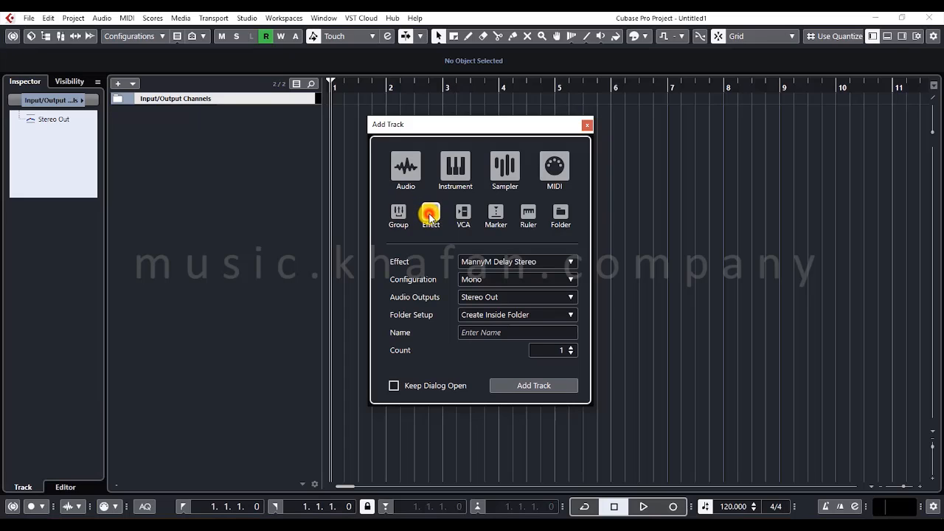
{"action": "left_click", "coordinate": [463, 214]}
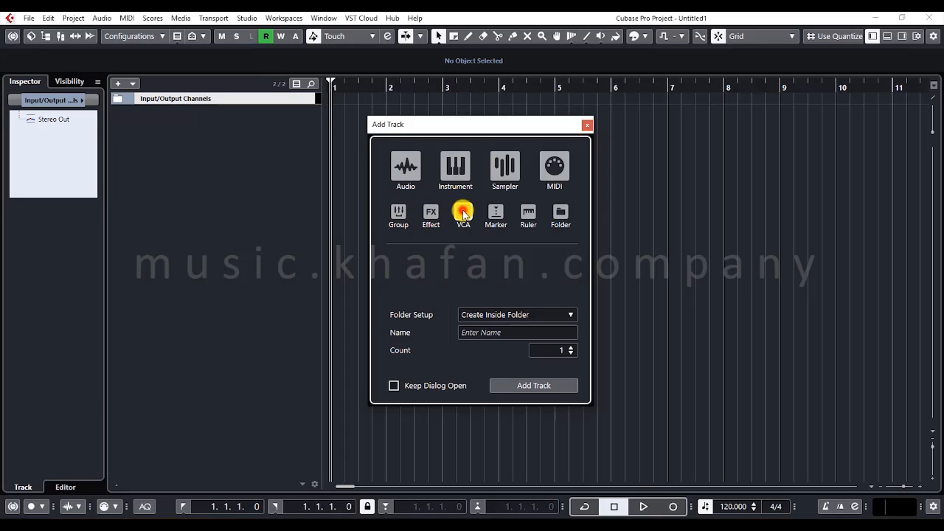
{"action": "left_click", "coordinate": [496, 212]}
{"action": "left_click", "coordinate": [525, 213]}
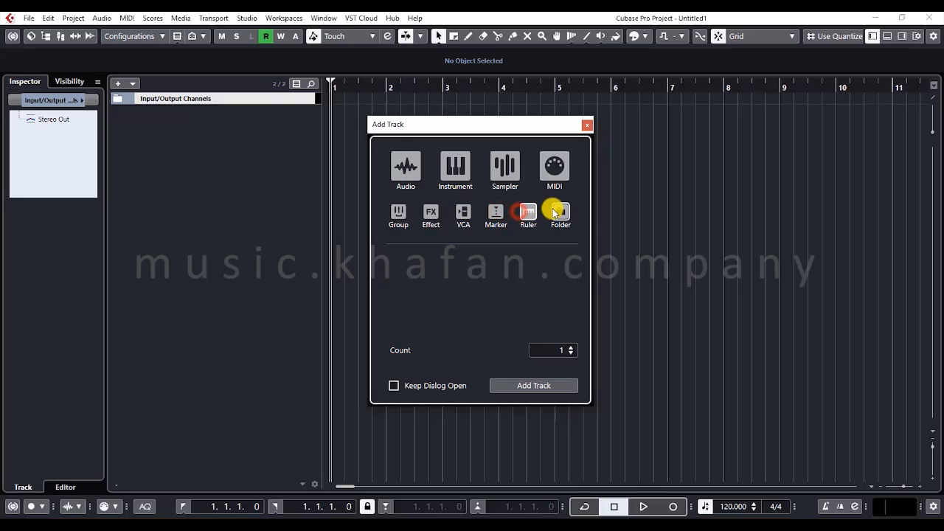
{"action": "left_click", "coordinate": [587, 123]}
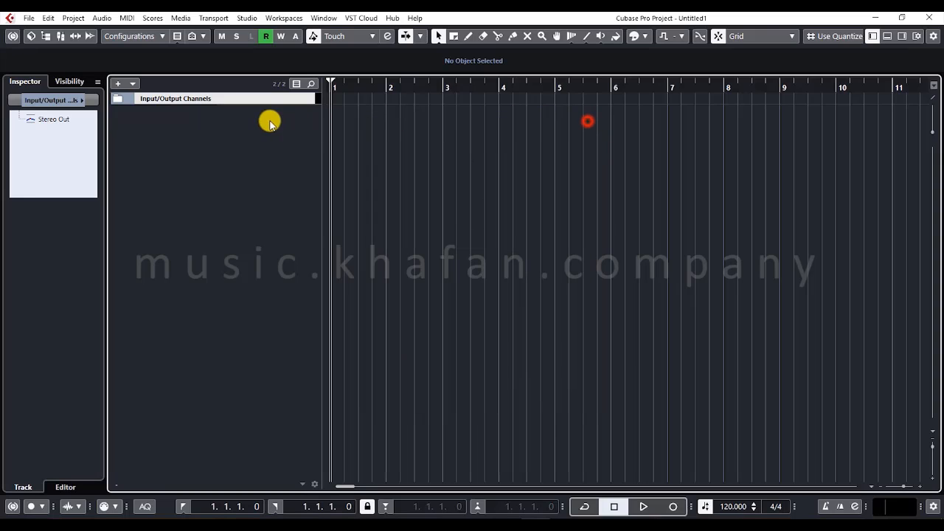
- Start adding an audio track and review its channel configuration choices, keeping Mono selected
{"action": "right_click", "coordinate": [227, 122]}
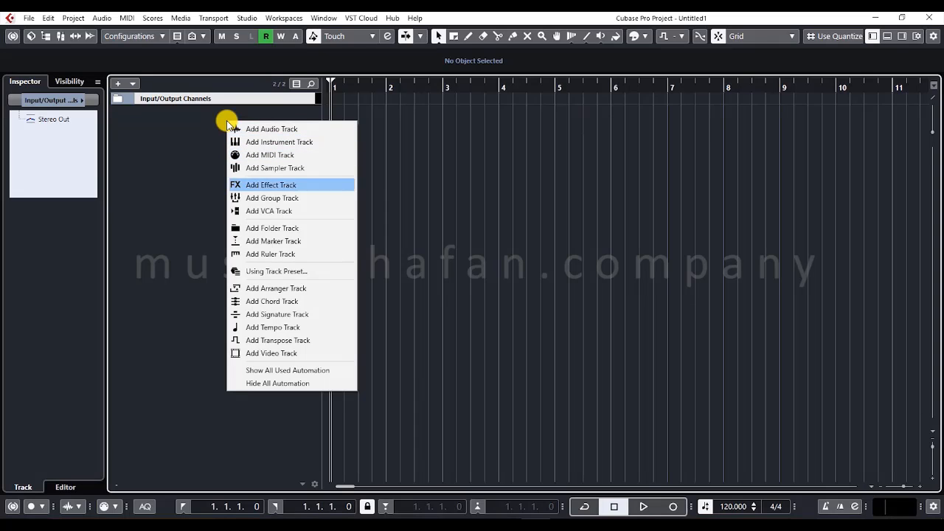
{"action": "left_click", "coordinate": [285, 129]}
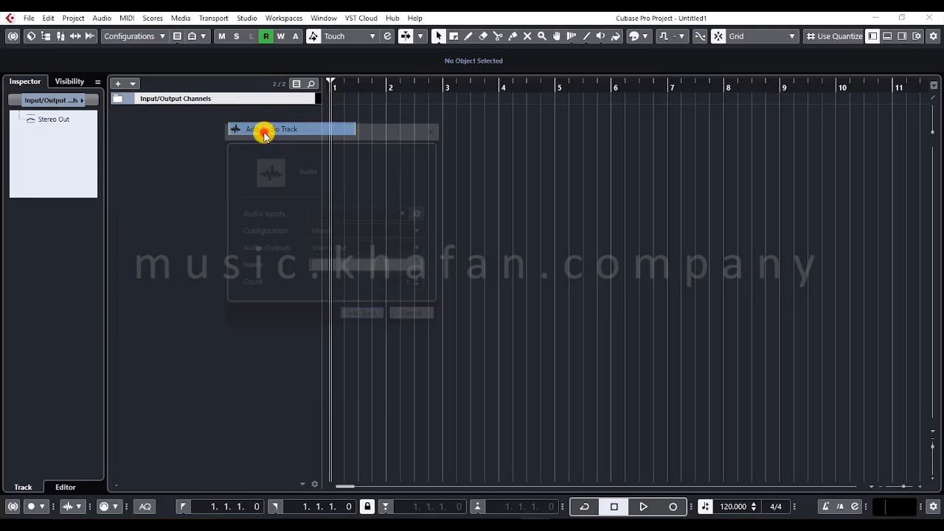
{"action": "left_click_drag", "start_coordinate": [287, 131], "coordinate": [392, 142]}
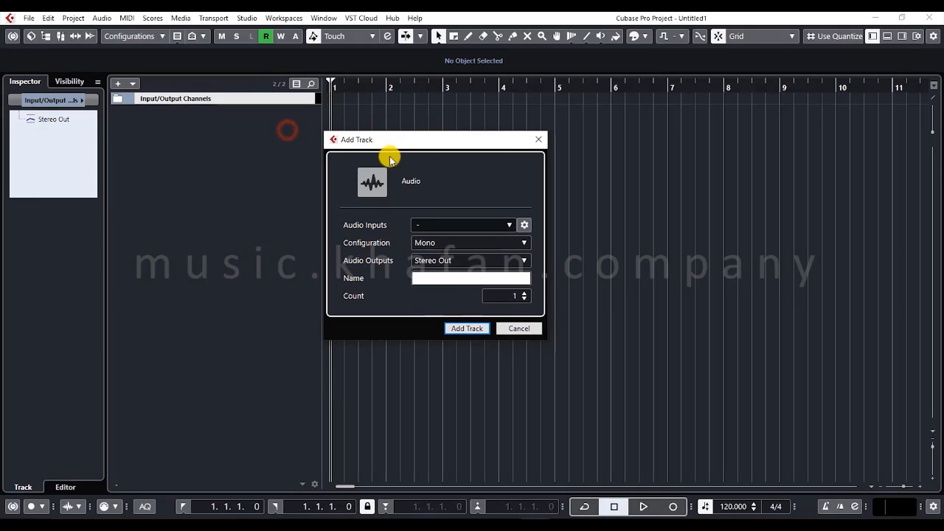
{"action": "left_click", "coordinate": [420, 244]}
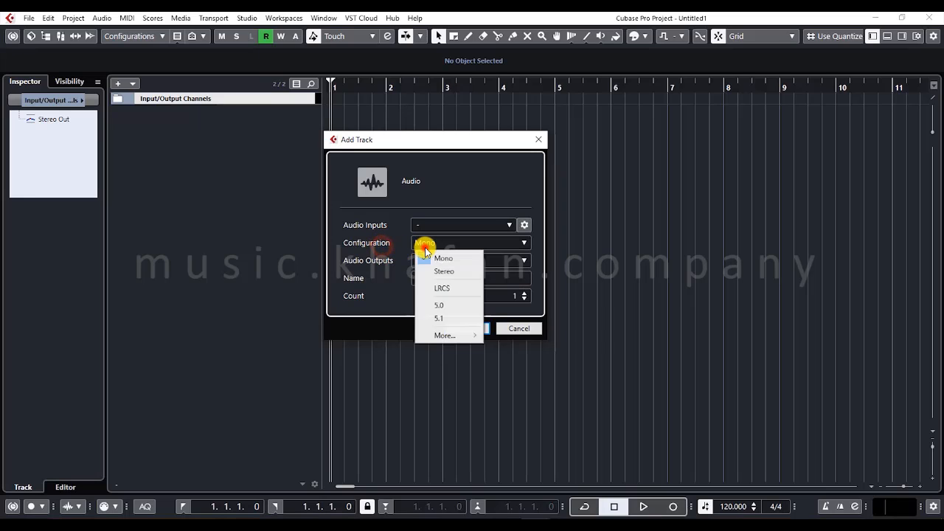
{"action": "left_click", "coordinate": [425, 246]}
{"action": "left_click", "coordinate": [426, 245]}
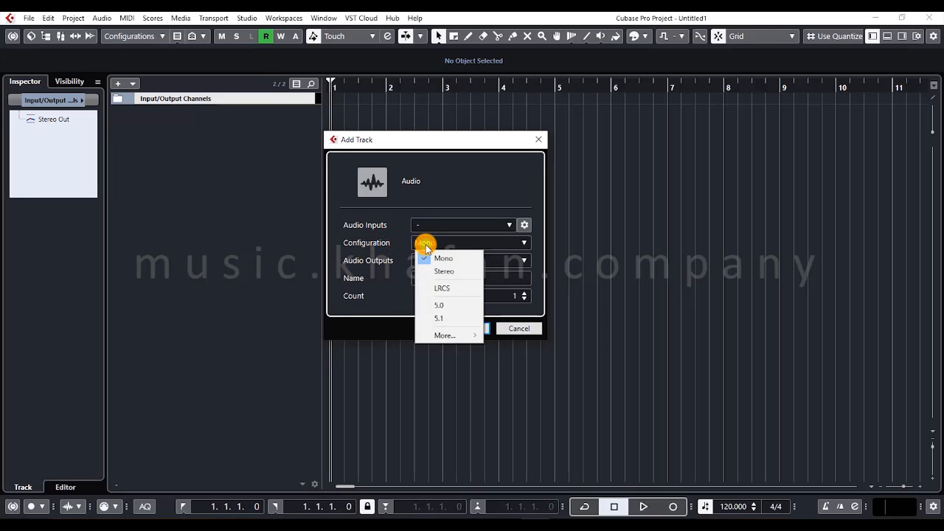
{"action": "left_click", "coordinate": [422, 224]}
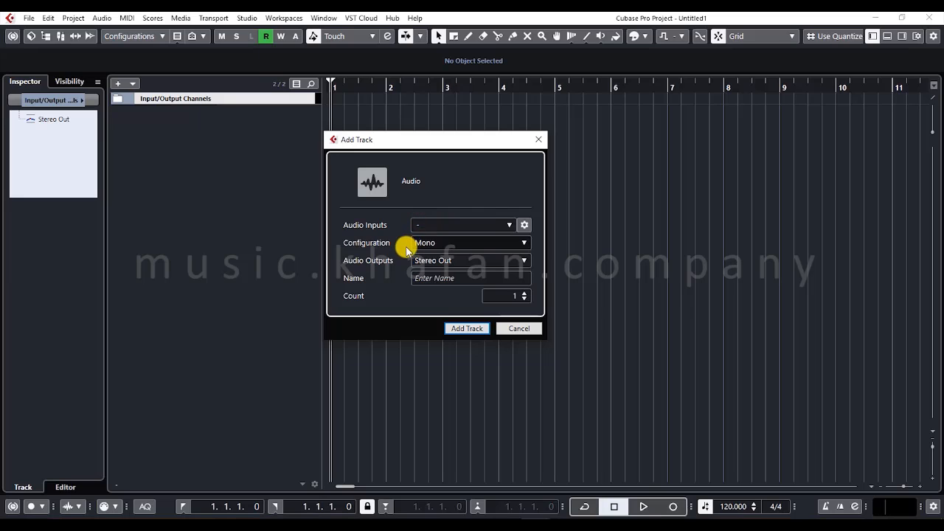
{"action": "left_click", "coordinate": [410, 244]}
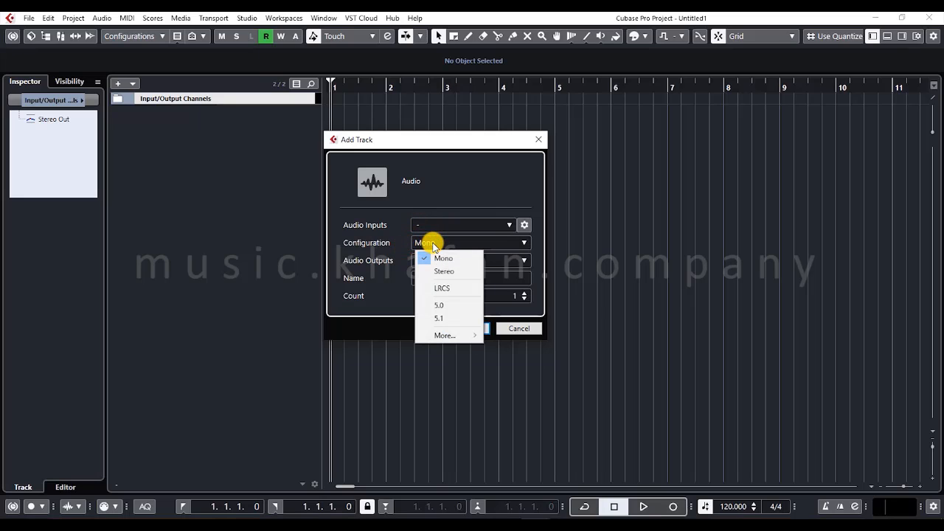
{"action": "left_click", "coordinate": [445, 258]}
- Choose the hardware input VM-VAIO 2 (Mono) for the new audio track, and cancel adding the track
{"action": "left_click", "coordinate": [421, 222]}
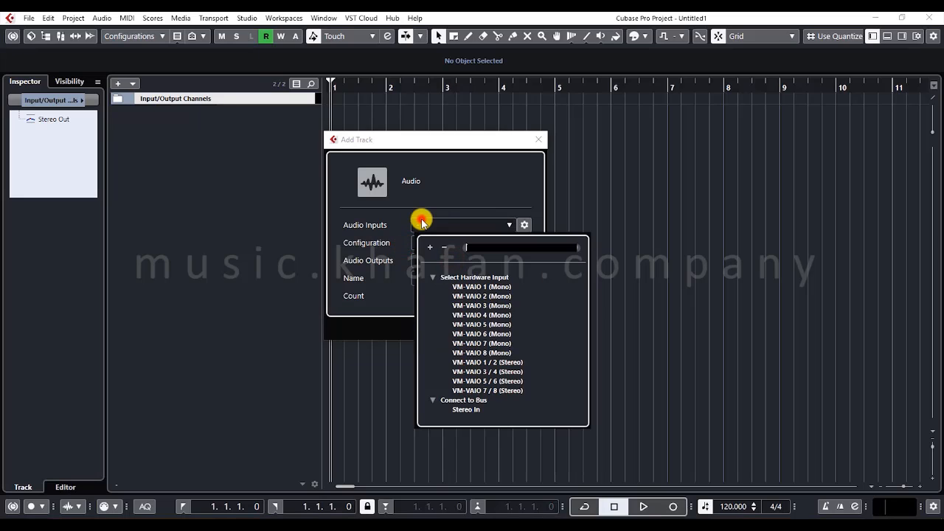
{"action": "left_click", "coordinate": [470, 296]}
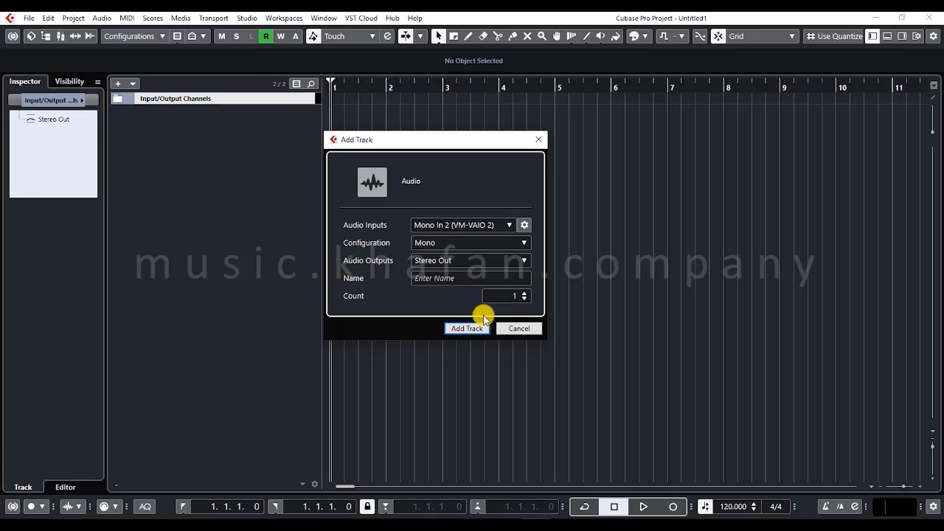
{"action": "left_click", "coordinate": [517, 327]}
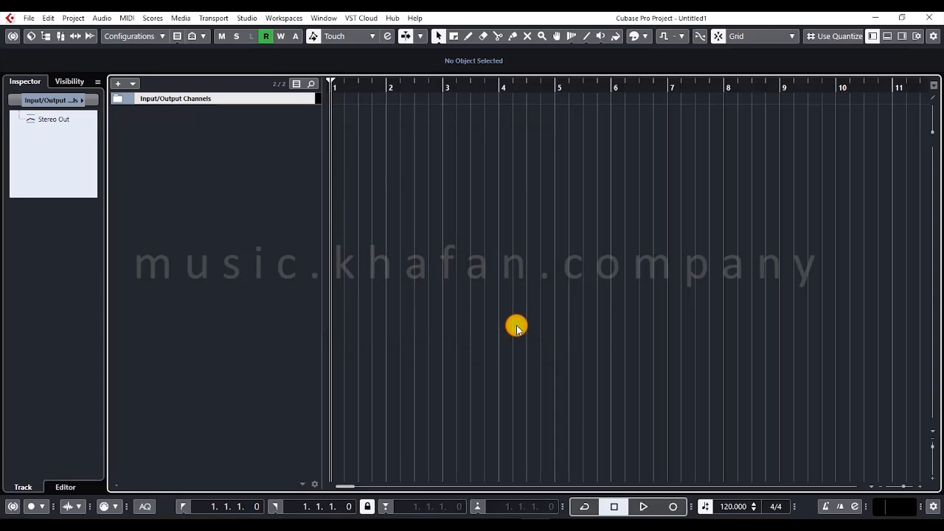
- Open the Audio Connections window, find its command among the Studio commands, and reopen the window from there
{"action": "key", "text": "F4"}
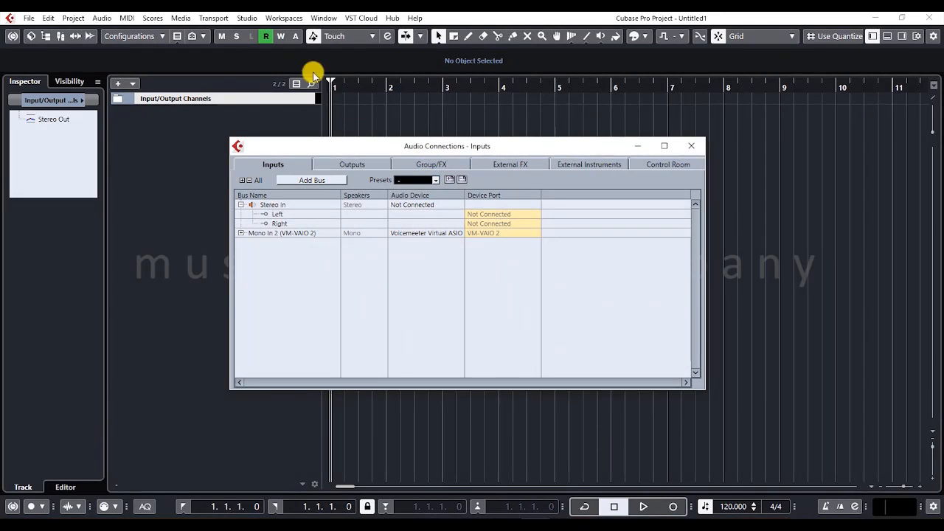
{"action": "left_click", "coordinate": [245, 20]}
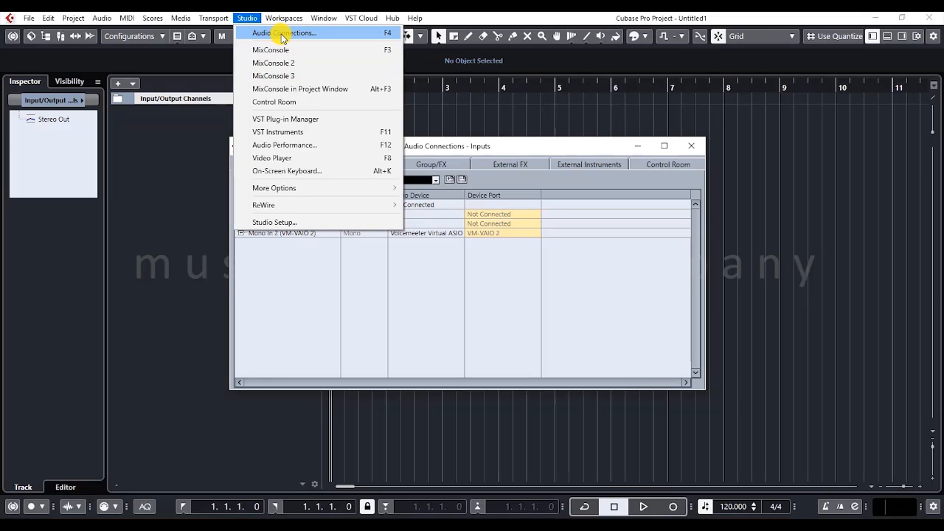
{"action": "left_click", "coordinate": [315, 36]}
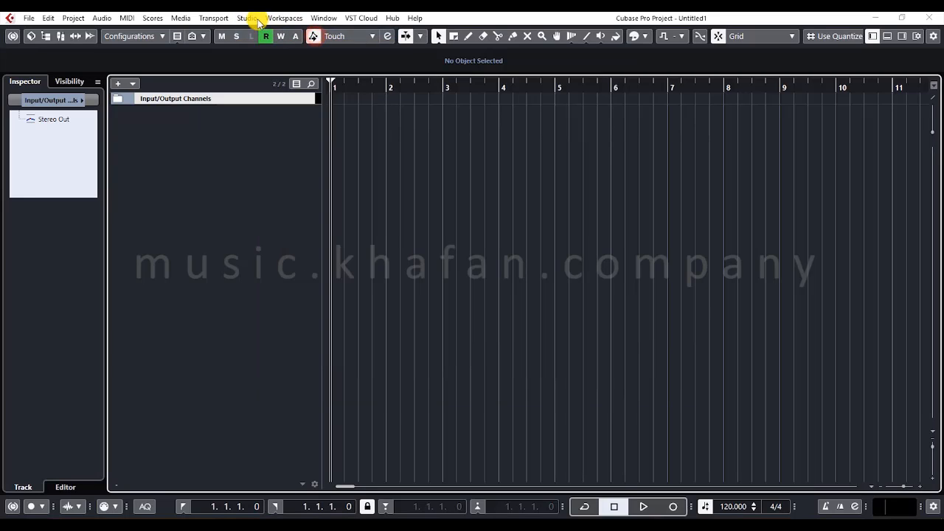
{"action": "left_click", "coordinate": [248, 19]}
{"action": "left_click", "coordinate": [268, 32]}
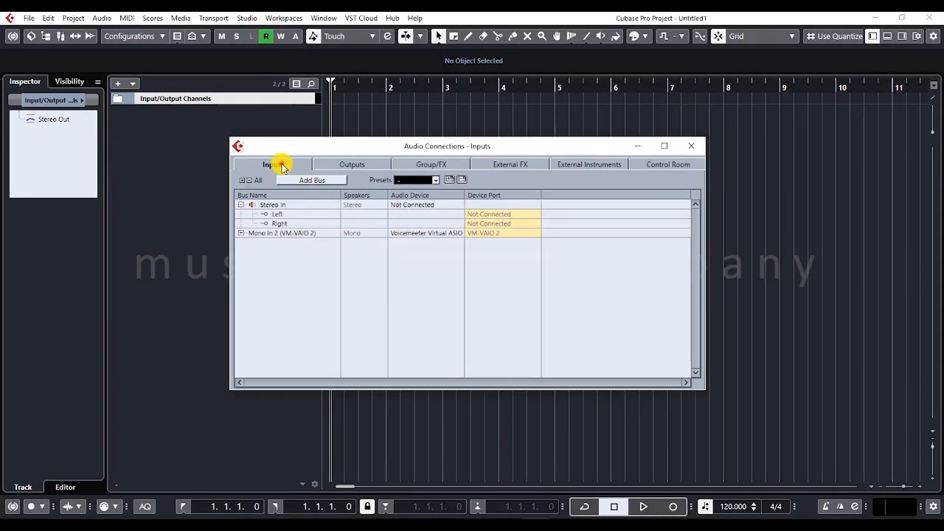
- Review the Outputs, Group/FX, External FX, External Instruments and Control Room pages of Audio Connections
{"action": "left_click", "coordinate": [354, 164]}
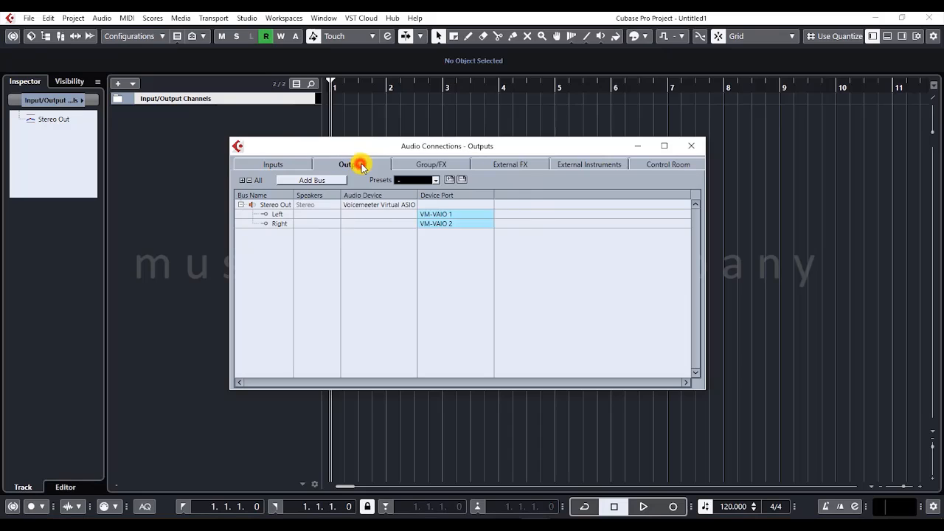
{"action": "left_click", "coordinate": [427, 162]}
{"action": "left_click", "coordinate": [502, 164]}
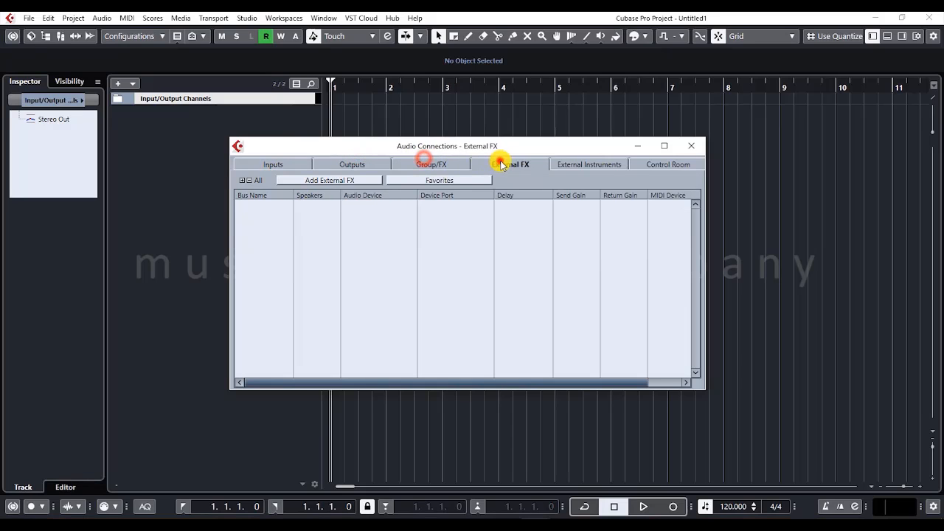
{"action": "left_click", "coordinate": [562, 165]}
{"action": "left_click", "coordinate": [446, 165]}
{"action": "left_click", "coordinate": [497, 163]}
{"action": "left_click", "coordinate": [573, 162]}
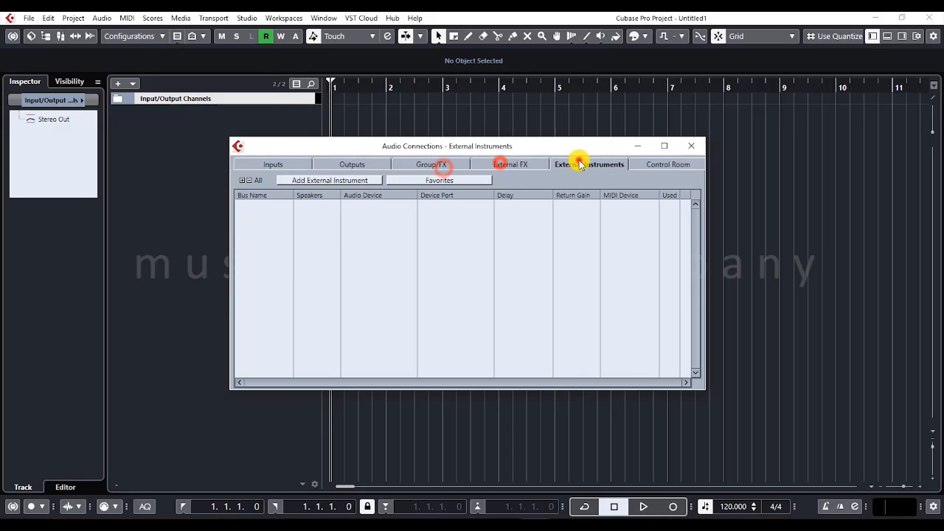
{"action": "left_click", "coordinate": [684, 163]}
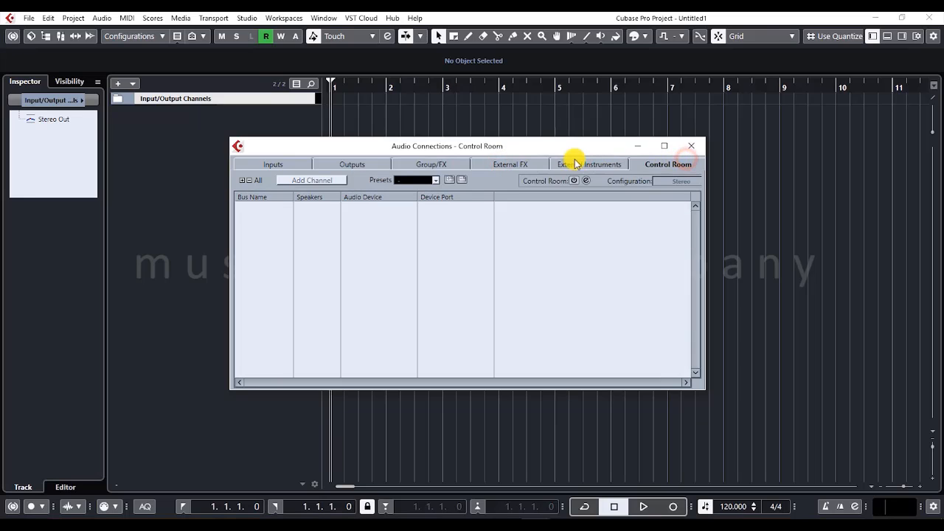
- Return to the Inputs page of Audio Connections and examine the Stereo In bus without changing it
{"action": "left_click", "coordinate": [272, 161]}
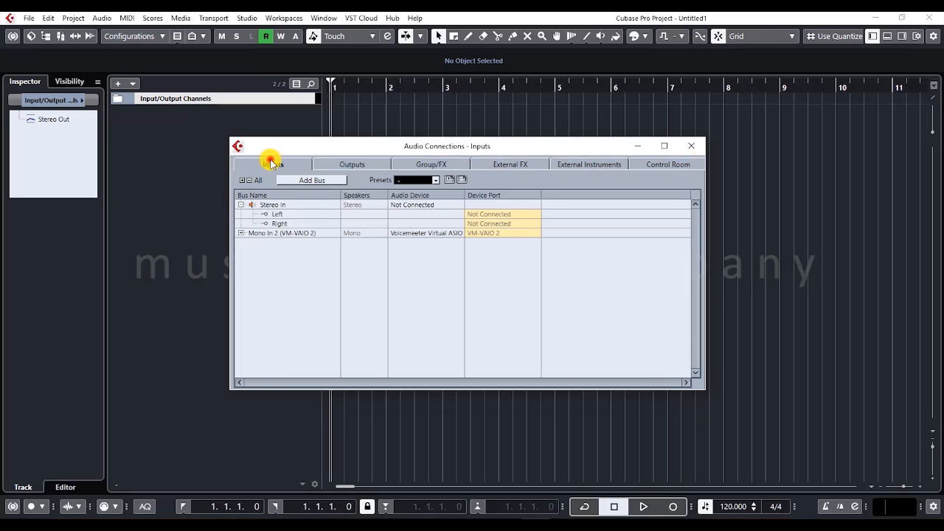
{"action": "left_click", "coordinate": [264, 204]}
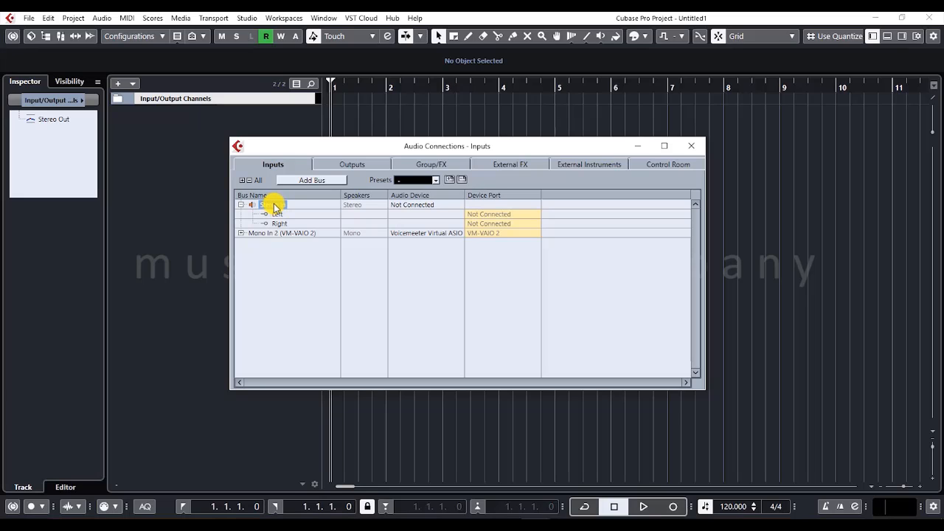
{"action": "right_click", "coordinate": [272, 207]}
{"action": "left_click", "coordinate": [266, 206]}
{"action": "right_click", "coordinate": [256, 205]}
{"action": "left_click", "coordinate": [257, 209]}
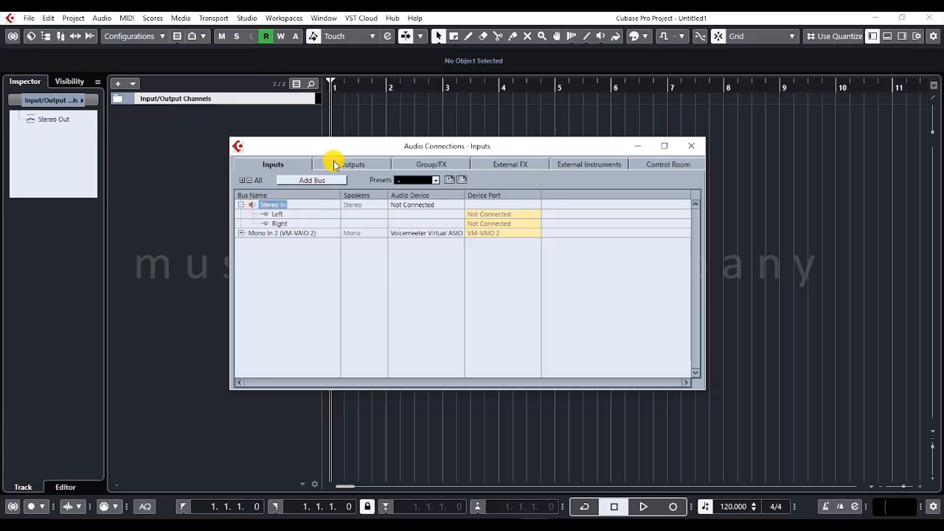
- Review the Outputs page of Audio Connections and the device ports available for the left channel of Stereo Out
{"action": "left_click", "coordinate": [333, 162]}
{"action": "left_click", "coordinate": [262, 207]}
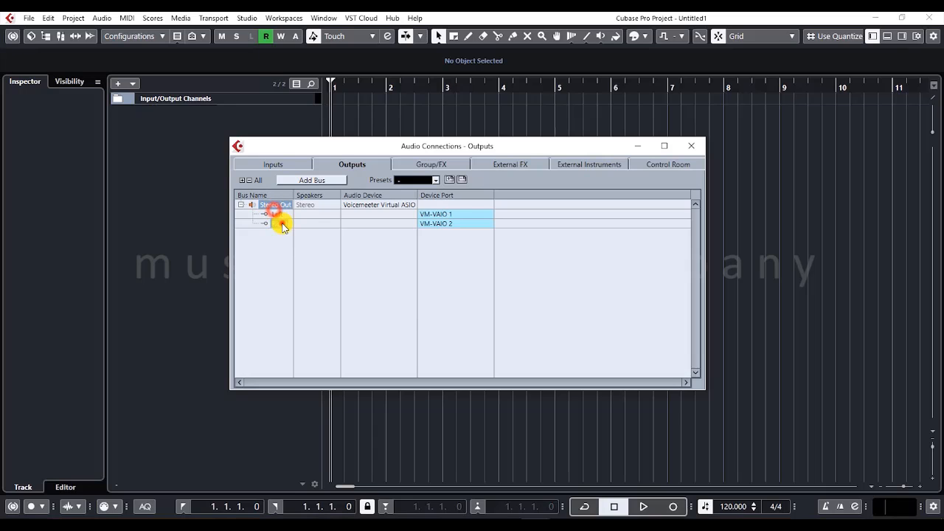
{"action": "left_click", "coordinate": [438, 212]}
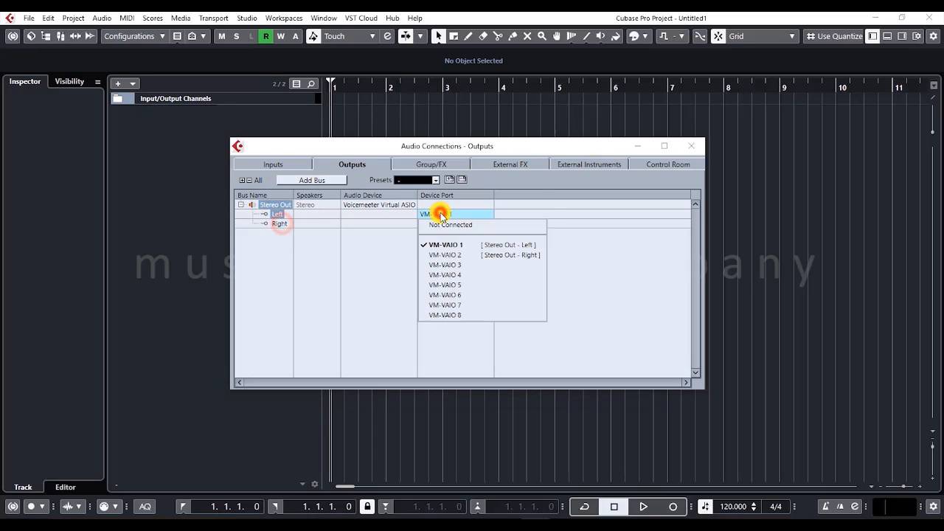
{"action": "left_click", "coordinate": [370, 276]}
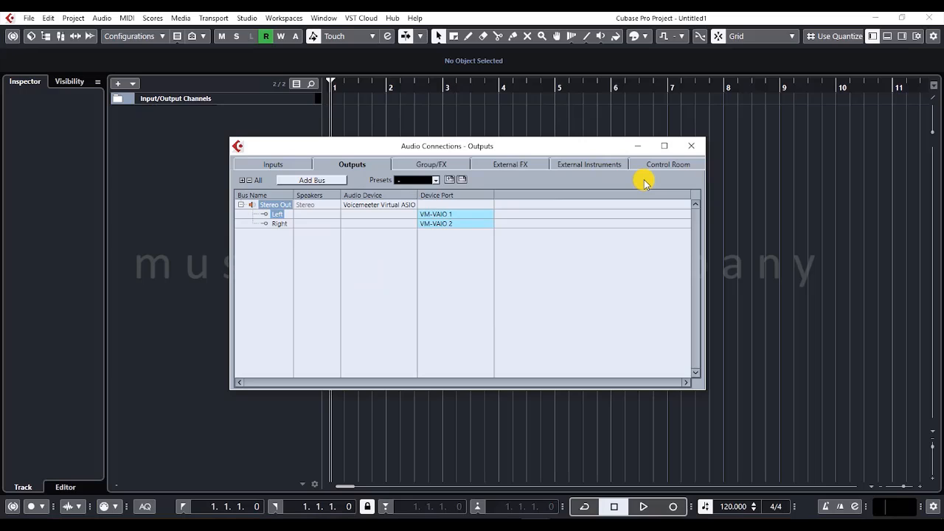
- Add one mono input bus on the Inputs page and assign its device port to VM-VAIO 2
{"action": "left_click", "coordinate": [280, 169]}
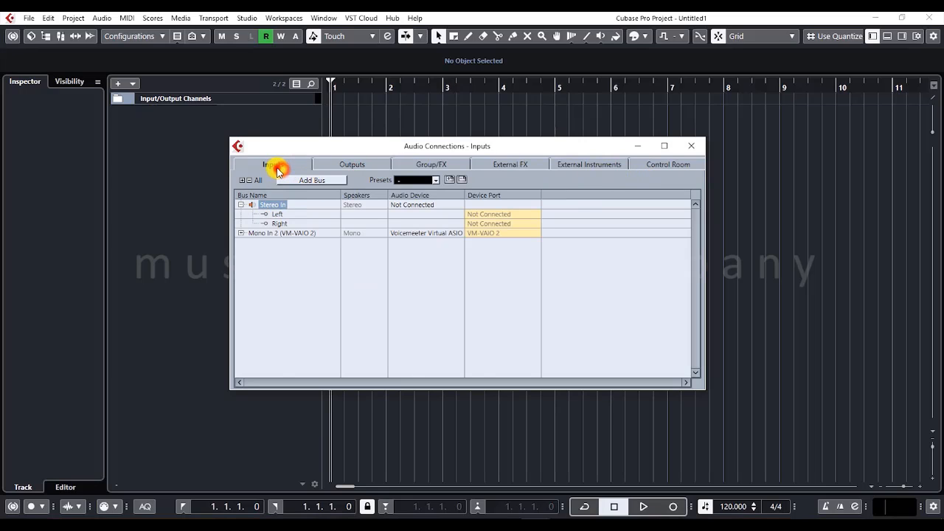
{"action": "left_click", "coordinate": [280, 234]}
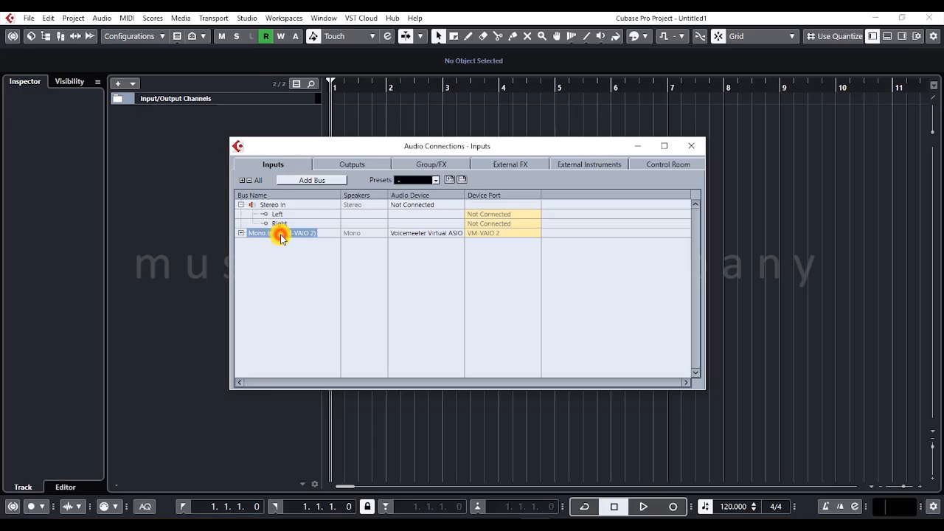
{"action": "left_click", "coordinate": [329, 184]}
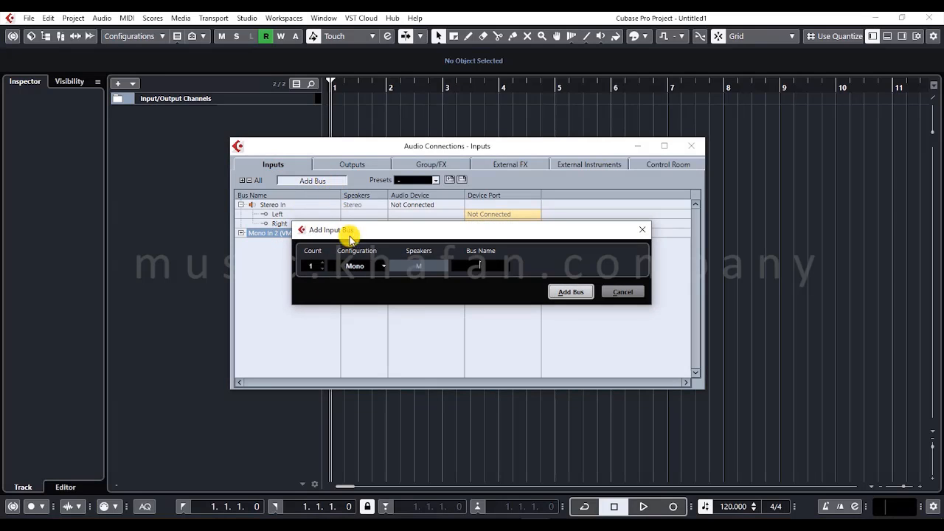
{"action": "left_click", "coordinate": [359, 267]}
{"action": "left_click", "coordinate": [359, 267]}
{"action": "left_click", "coordinate": [570, 291]}
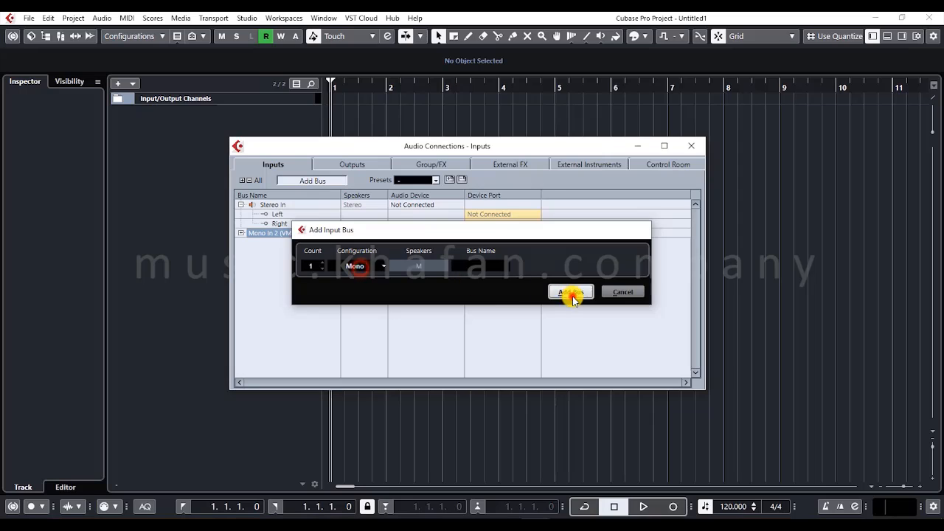
{"action": "left_click", "coordinate": [472, 261]}
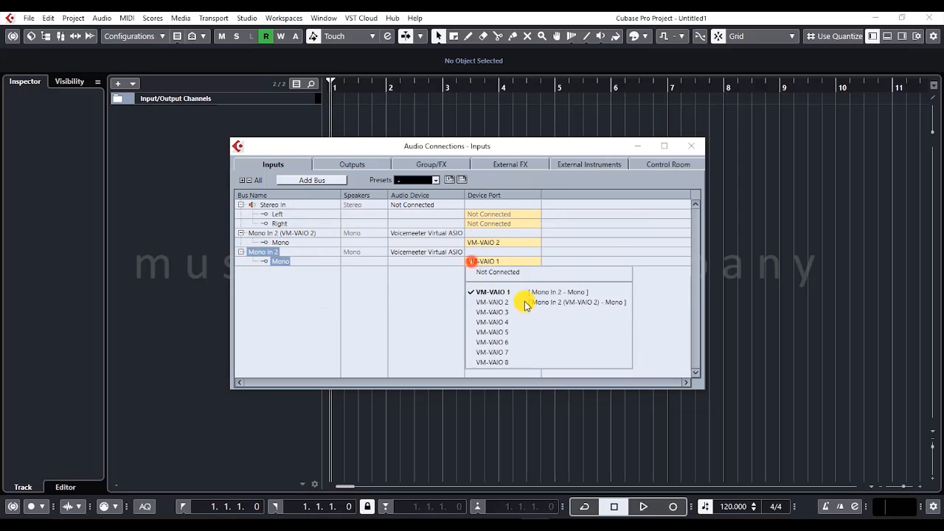
{"action": "left_click", "coordinate": [527, 303]}
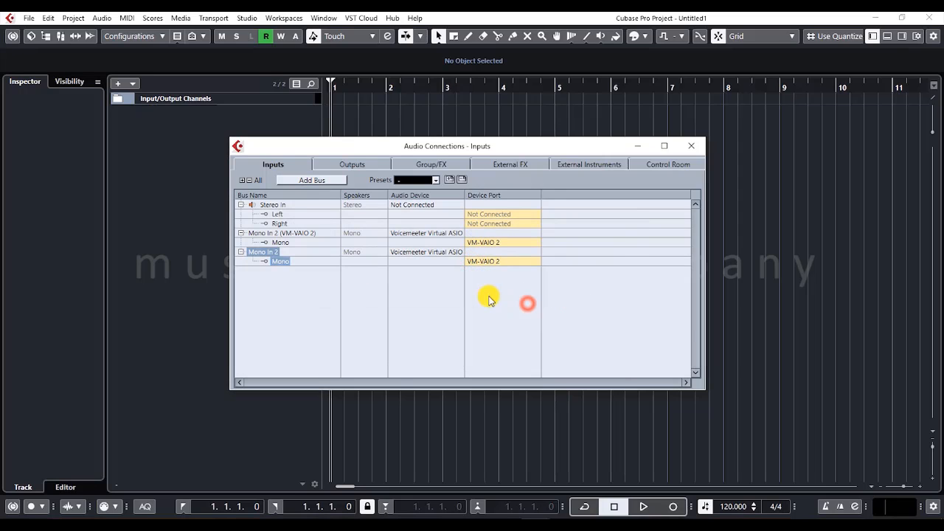
- Remove the input buses Mono In 2 and Mono In 2 (VM-VAIO 2)
{"action": "right_click", "coordinate": [253, 252]}
{"action": "left_click", "coordinate": [258, 237]}
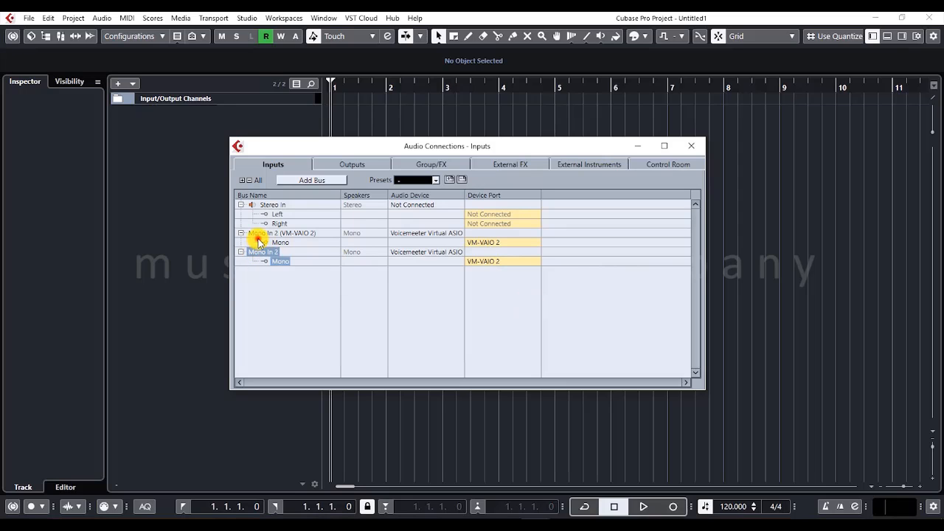
{"action": "left_click", "coordinate": [241, 251]}
{"action": "right_click", "coordinate": [263, 252]}
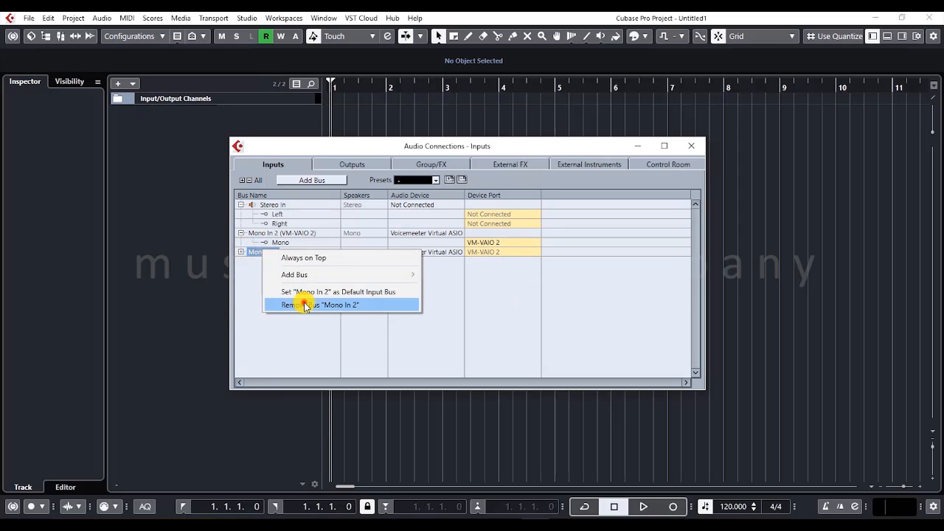
{"action": "left_click", "coordinate": [304, 304]}
{"action": "left_click", "coordinate": [241, 233]}
{"action": "right_click", "coordinate": [256, 233]}
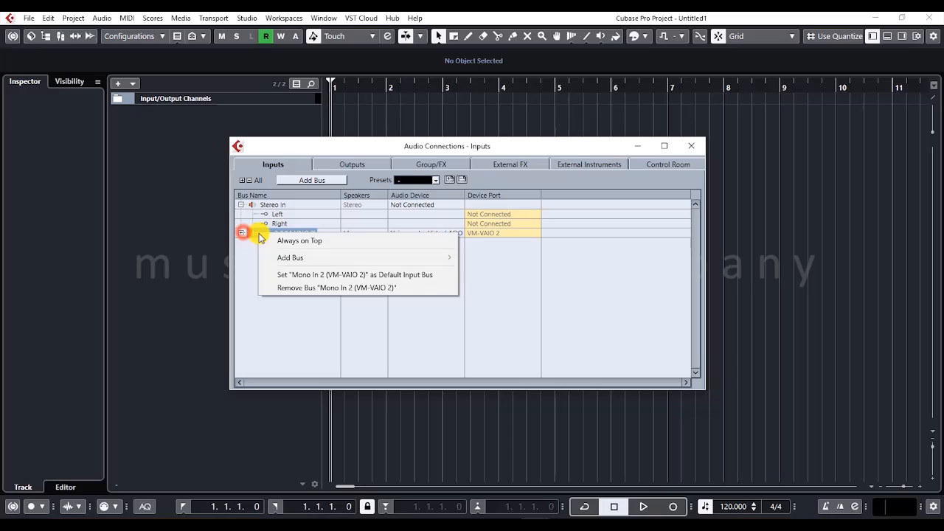
{"action": "left_click", "coordinate": [297, 288]}
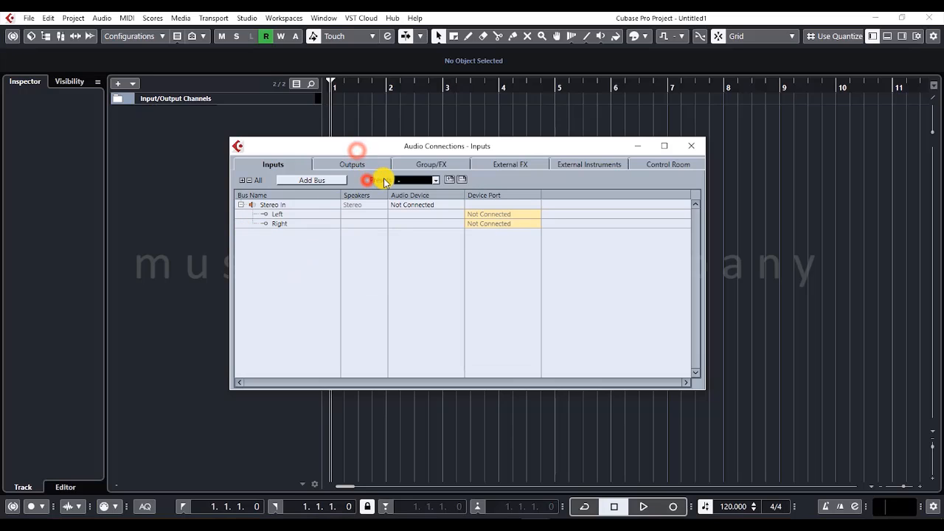
- Review how input bus presets are stored and which ones are offered without applying any, and close Audio Connections
{"action": "left_click", "coordinate": [431, 179]}
{"action": "left_click", "coordinate": [372, 177]}
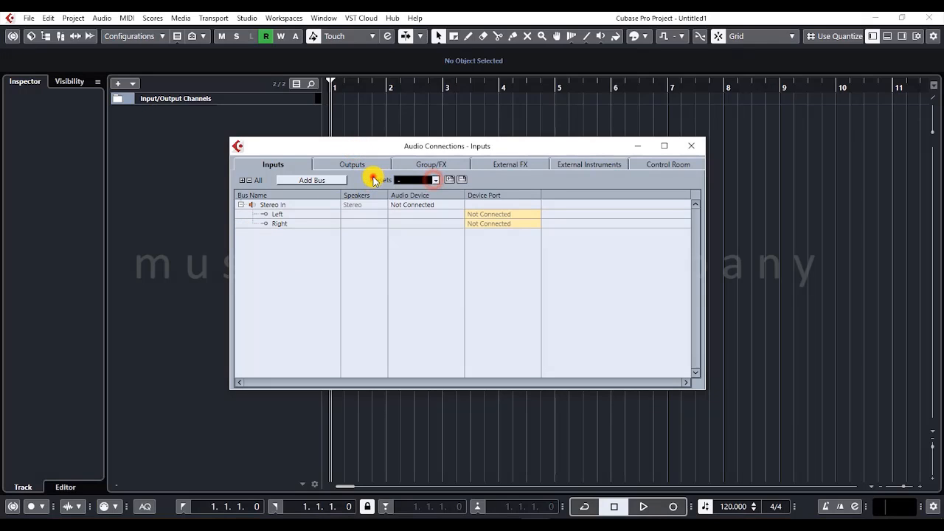
{"action": "left_click", "coordinate": [450, 179]}
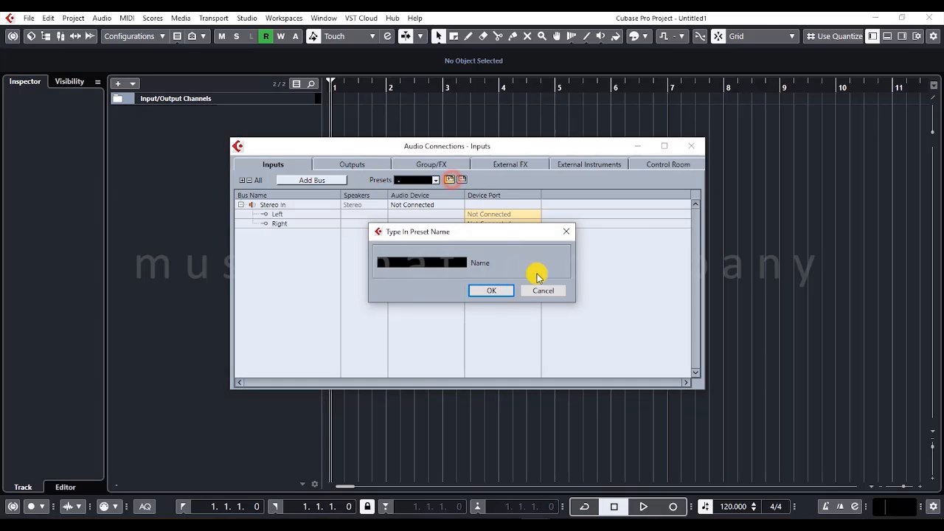
{"action": "left_click", "coordinate": [549, 291]}
{"action": "left_click", "coordinate": [431, 180]}
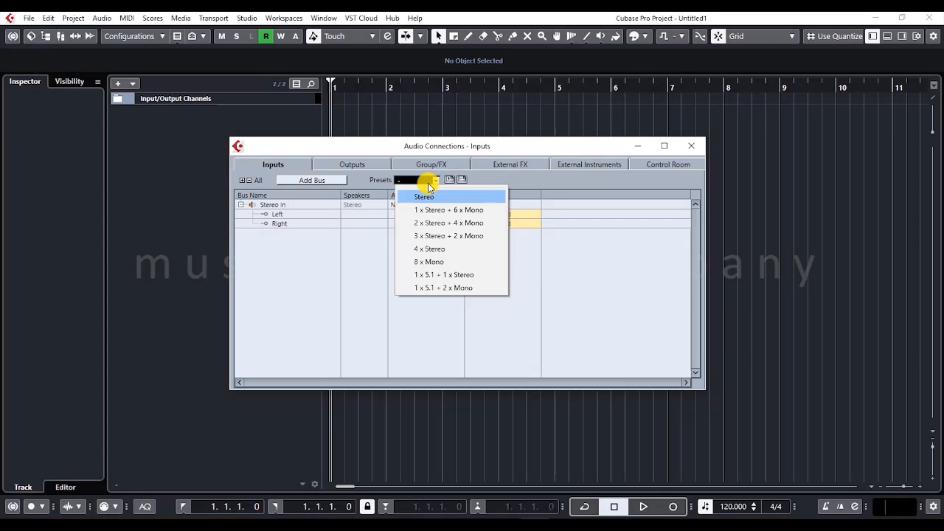
{"action": "key", "text": "Down"}
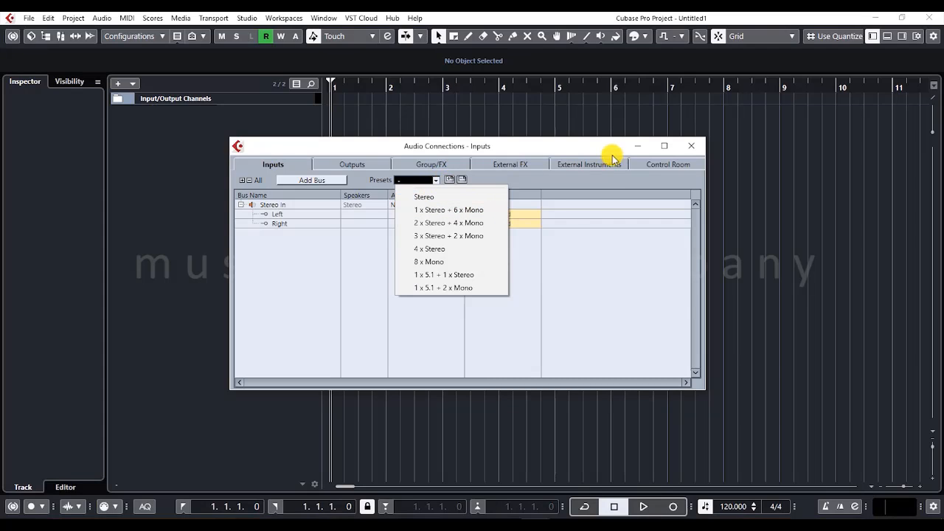
{"action": "left_click", "coordinate": [681, 146]}
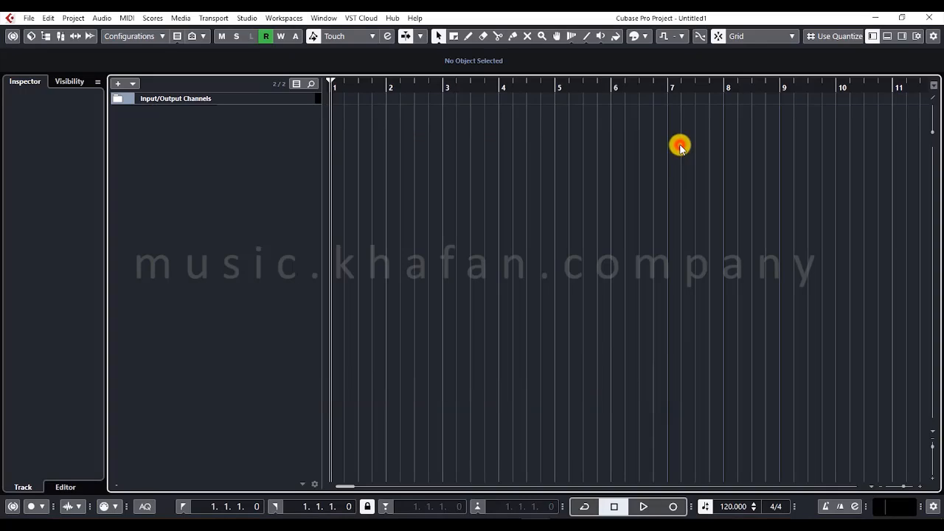
- Start adding an audio track and examine its Configuration and Audio Inputs choices
{"action": "right_click", "coordinate": [184, 131]}
{"action": "left_click", "coordinate": [209, 146]}
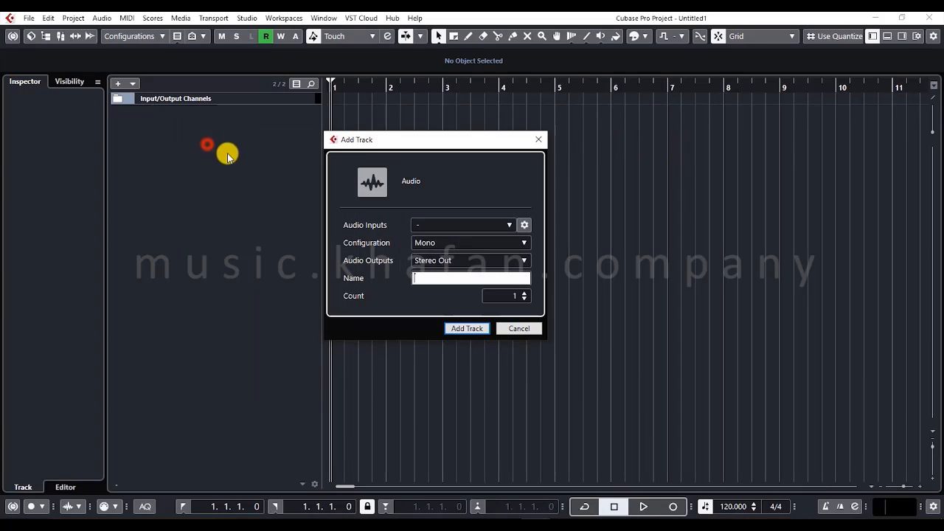
{"action": "left_click", "coordinate": [431, 245]}
{"action": "left_click", "coordinate": [430, 246]}
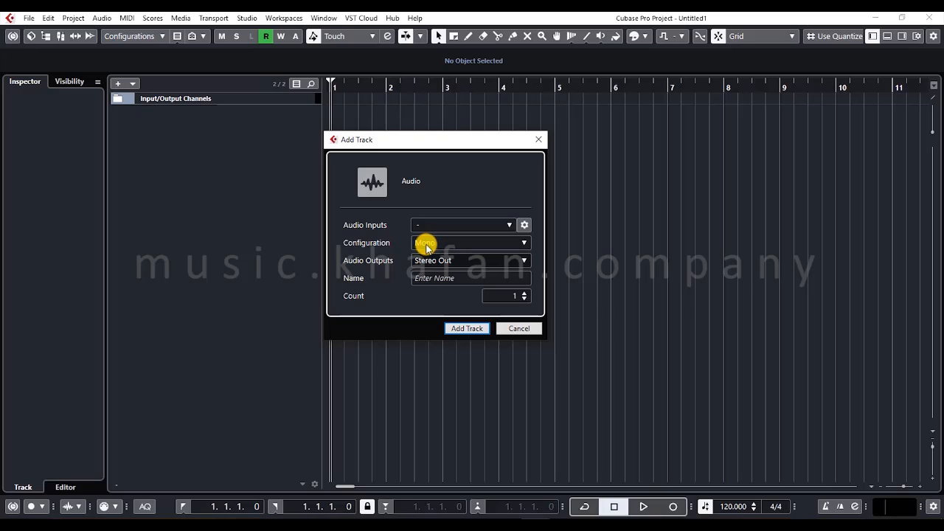
{"action": "left_click", "coordinate": [428, 245]}
{"action": "left_click", "coordinate": [425, 227]}
{"action": "left_click", "coordinate": [429, 226]}
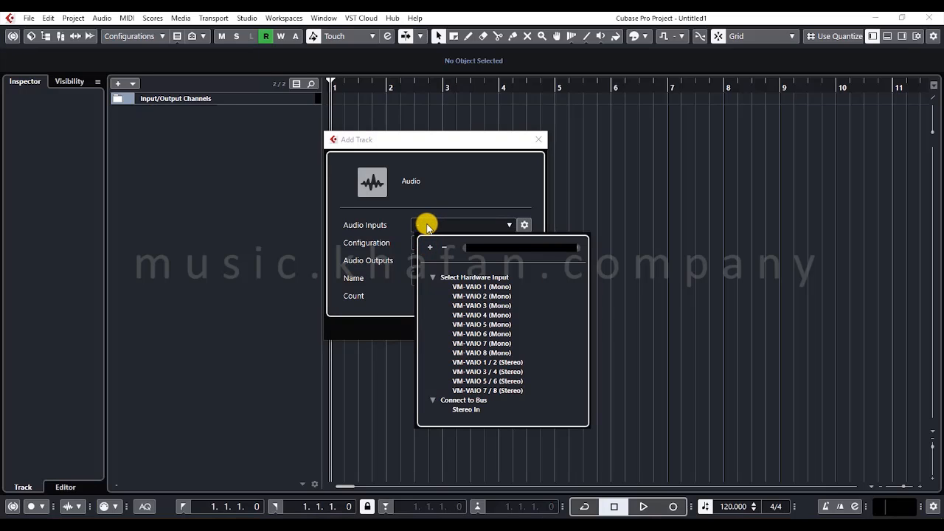
{"action": "left_click", "coordinate": [379, 225]}
- Examine the Audio Outputs choices for the new audio track, and cancel adding the track
{"action": "left_click", "coordinate": [440, 261]}
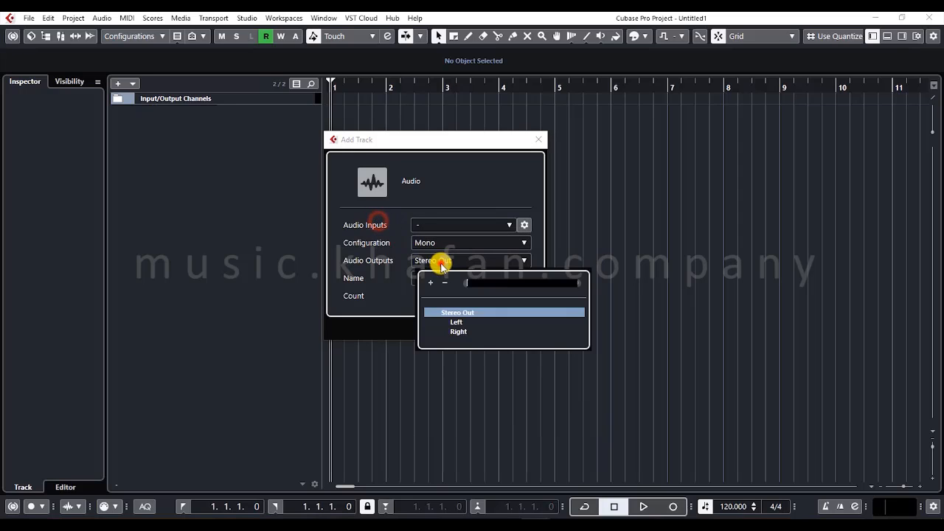
{"action": "left_click", "coordinate": [439, 260]}
{"action": "left_click", "coordinate": [422, 261]}
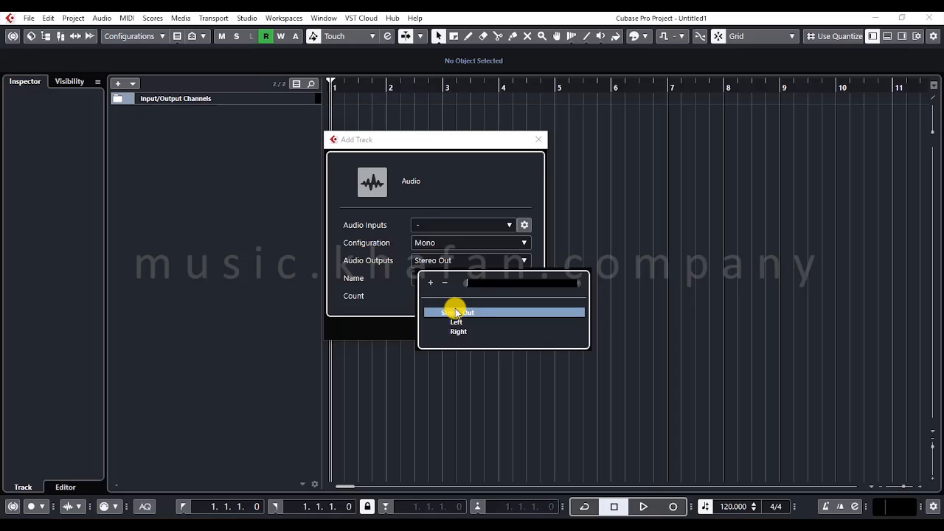
{"action": "left_click", "coordinate": [237, 161]}
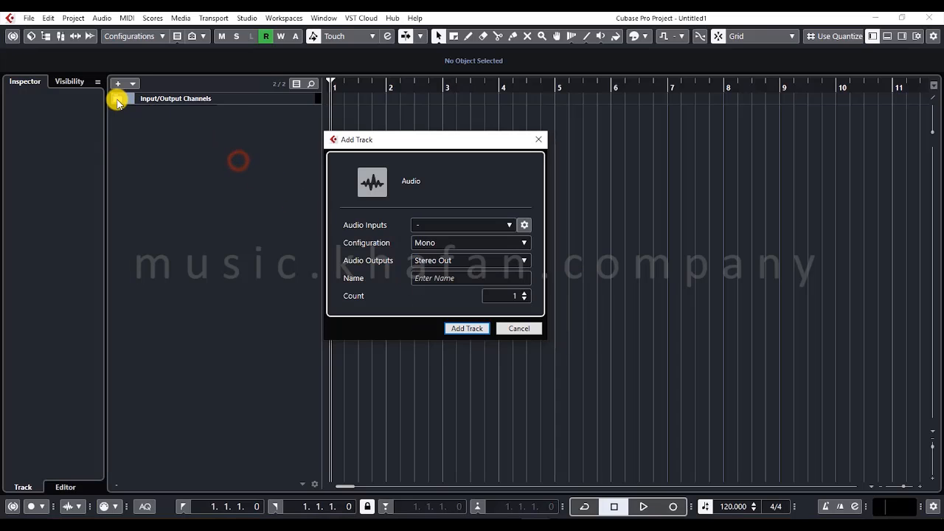
{"action": "left_click", "coordinate": [518, 327]}
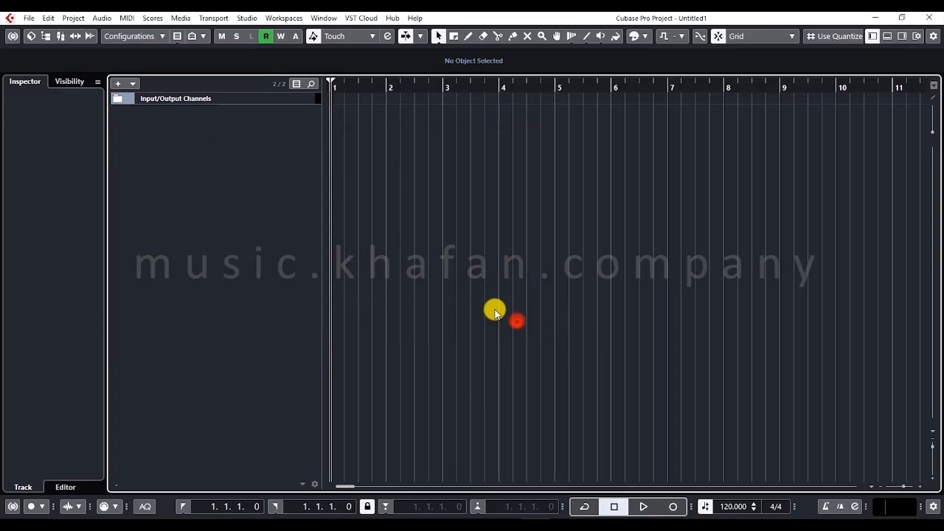
- Expand the Input/Output Channels folder and remove the Stereo Out track from the track list
{"action": "left_click", "coordinate": [116, 99]}
{"action": "left_click", "coordinate": [154, 120]}
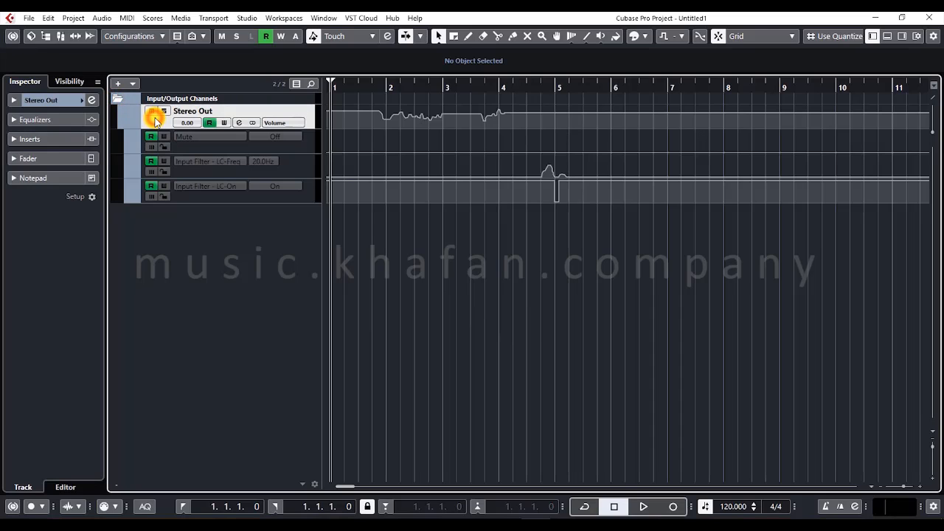
{"action": "left_click", "coordinate": [115, 100]}
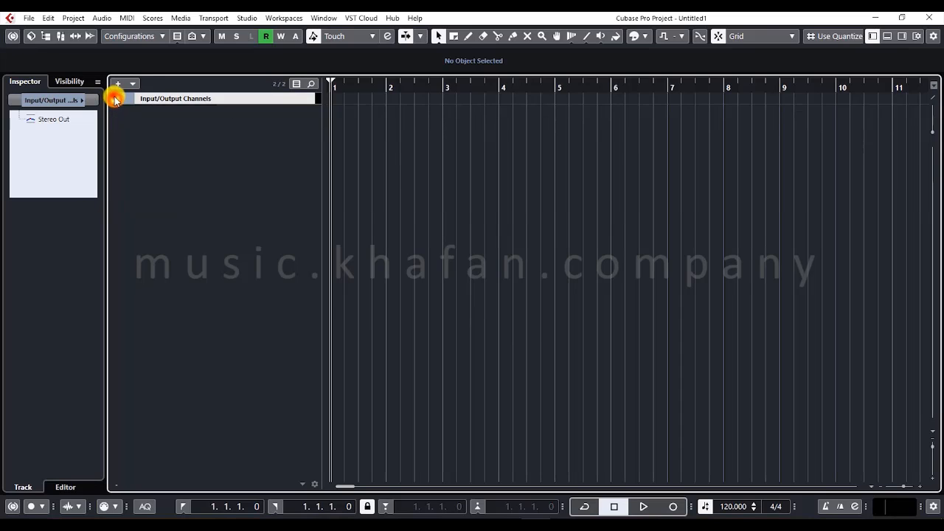
{"action": "left_click", "coordinate": [115, 100]}
{"action": "right_click", "coordinate": [154, 122]}
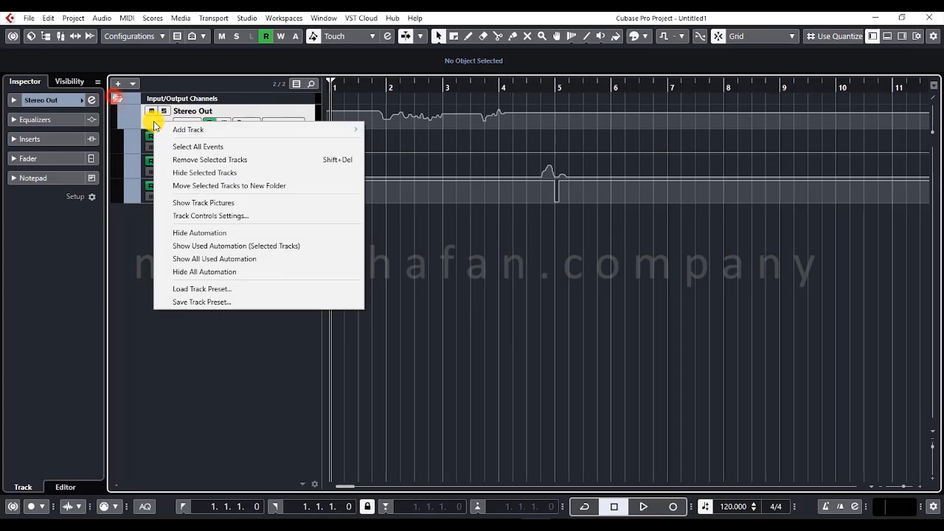
{"action": "left_click", "coordinate": [201, 158]}
{"action": "left_click", "coordinate": [121, 98]}
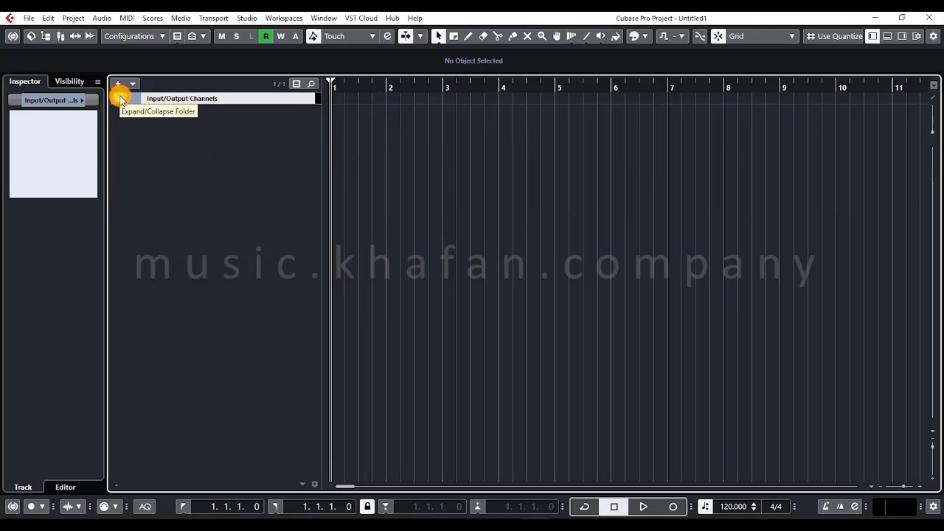
- Open the MixConsole, examine the Stereo Out channel there, and close the mixer
{"action": "key", "text": "F4"}
{"action": "key", "text": "F4"}
{"action": "key", "text": "F3"}
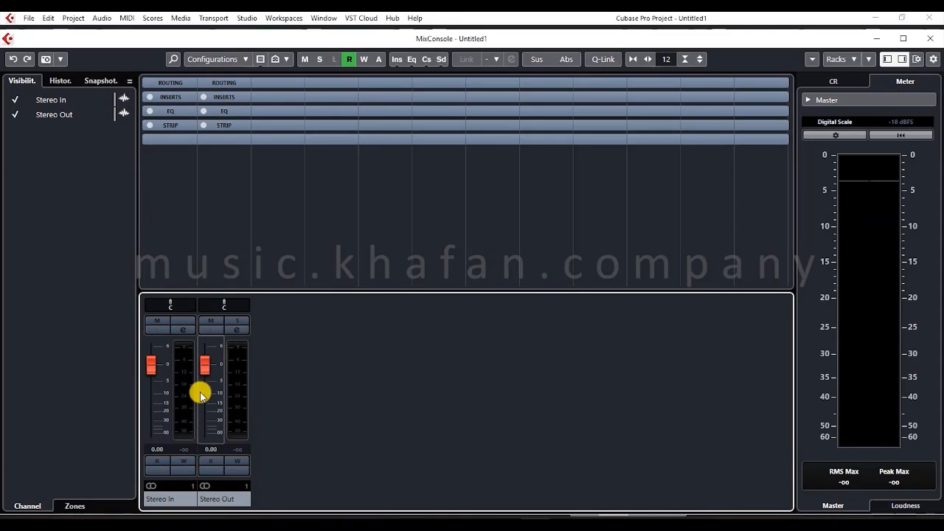
{"action": "left_click", "coordinate": [229, 499]}
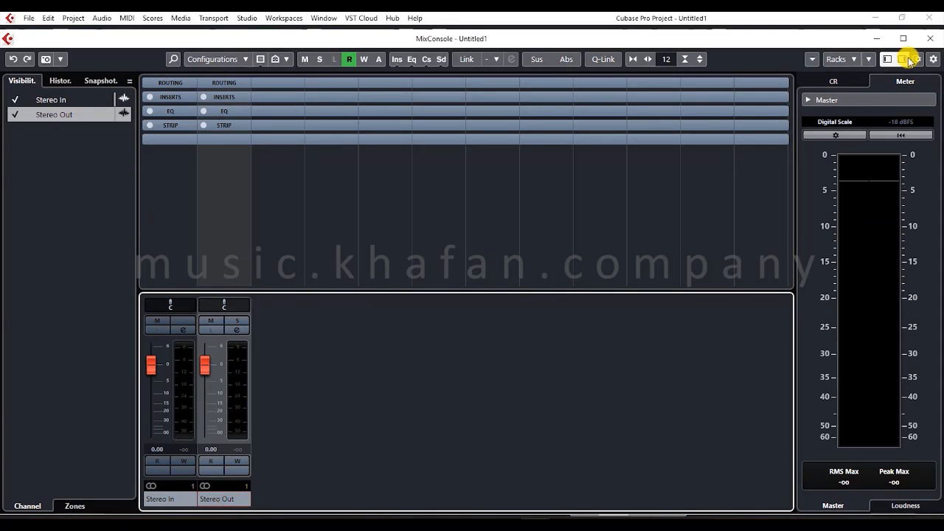
{"action": "left_click", "coordinate": [930, 39]}
- Add one mono audio track with its output routed to Stereo Out, and remove the track again
{"action": "right_click", "coordinate": [227, 125]}
{"action": "left_click", "coordinate": [242, 130]}
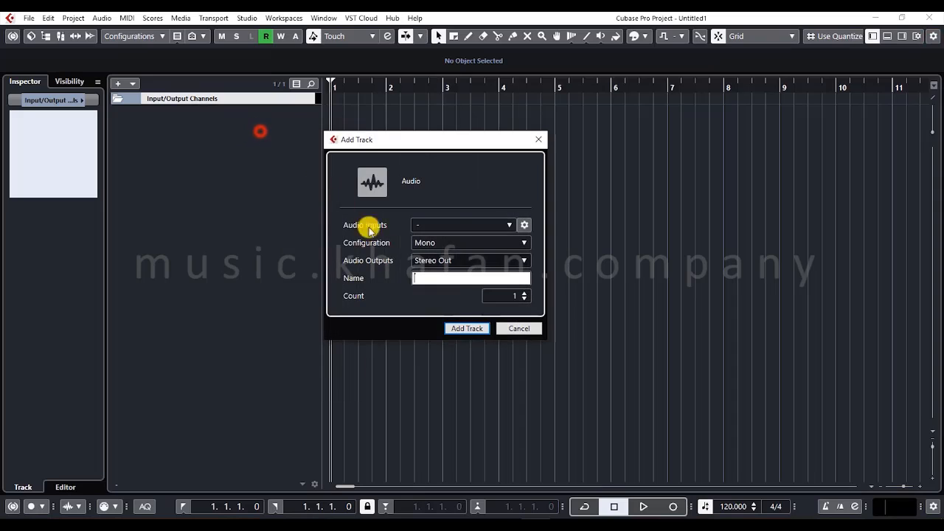
{"action": "left_click", "coordinate": [476, 325]}
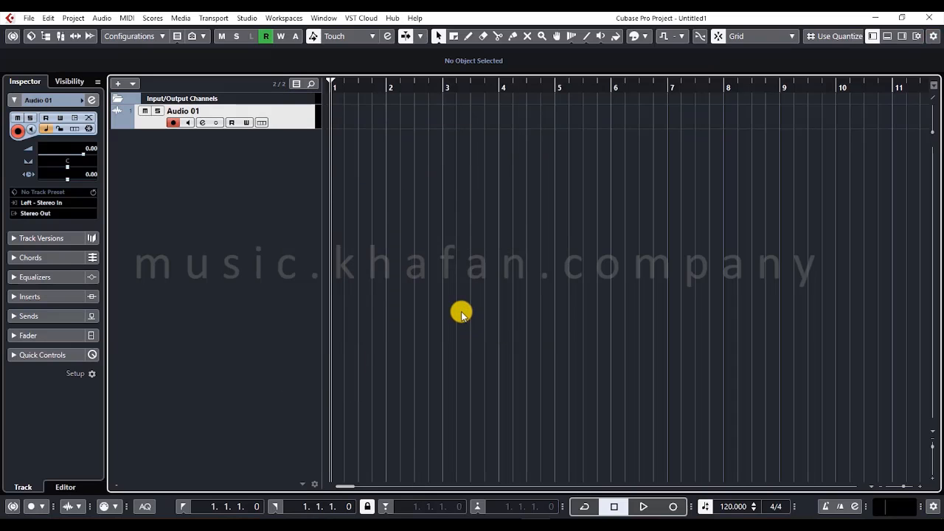
{"action": "right_click", "coordinate": [198, 121]}
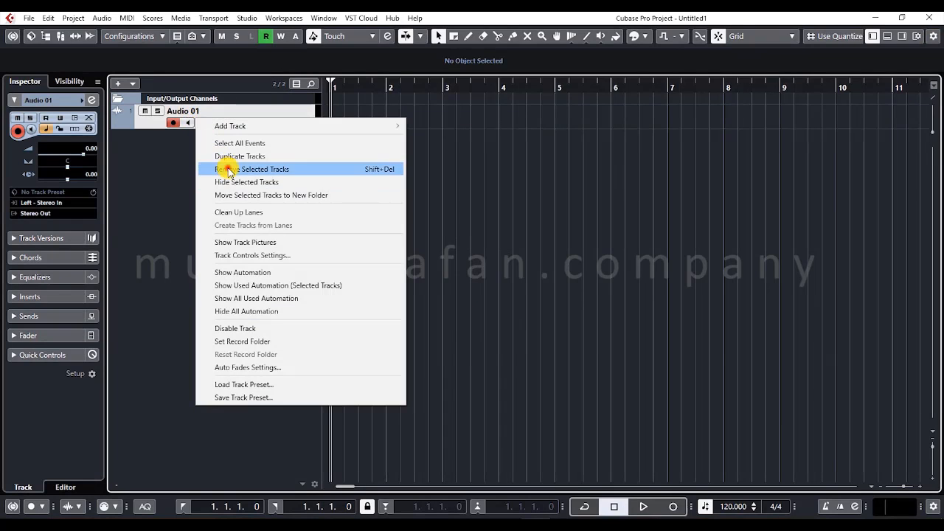
{"action": "left_click", "coordinate": [234, 169]}
- Add five mono audio tracks named vocal with their output routed to Stereo Out
{"action": "right_click", "coordinate": [198, 134]}
{"action": "left_click", "coordinate": [219, 142]}
{"action": "left_click", "coordinate": [421, 264]}
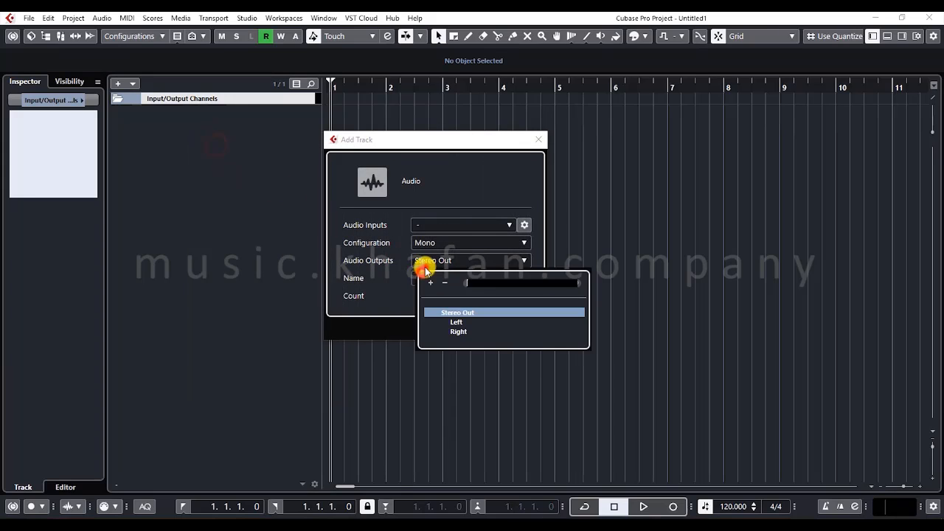
{"action": "left_click", "coordinate": [359, 271]}
{"action": "left_click", "coordinate": [445, 278]}
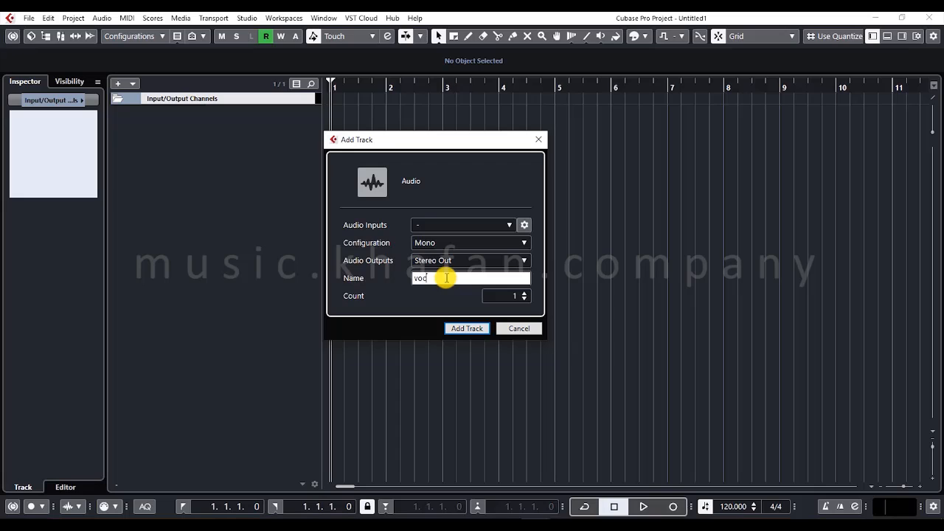
{"action": "left_click", "coordinate": [515, 296]}
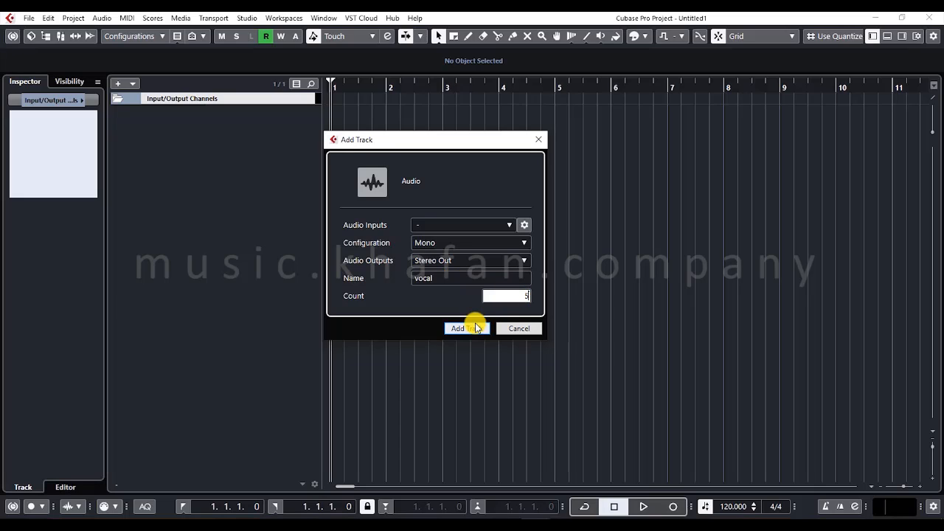
{"action": "left_click", "coordinate": [475, 328]}
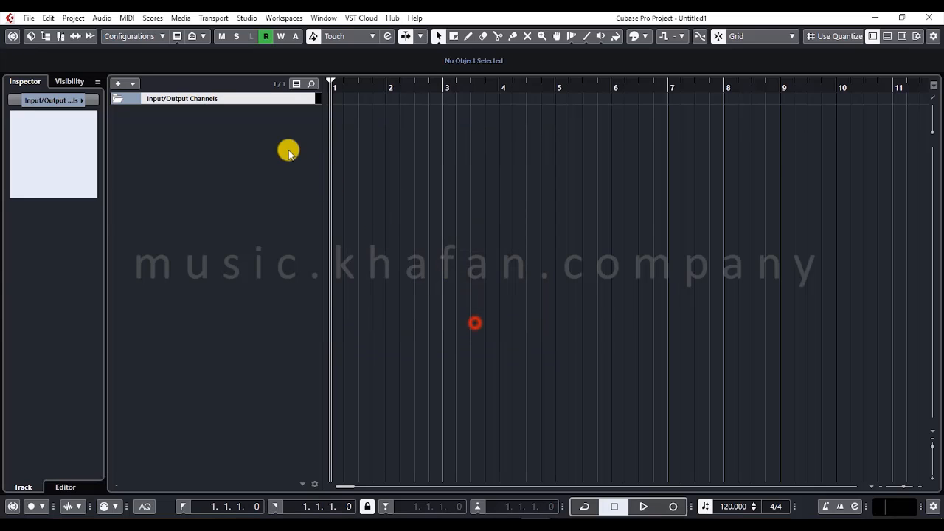
- Select the vocal tracks one after another and compare how each is named and numbered
{"action": "left_click", "coordinate": [298, 115]}
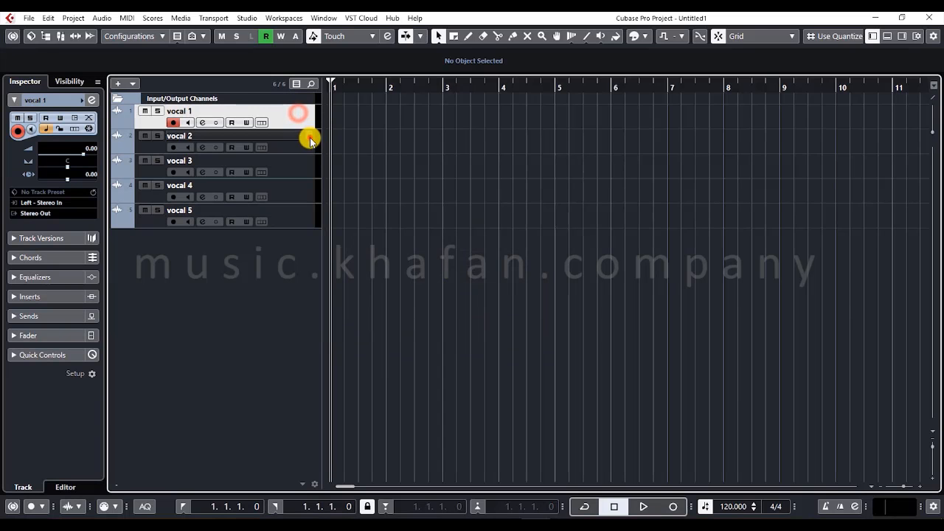
{"action": "left_click", "coordinate": [310, 138]}
{"action": "left_click", "coordinate": [295, 120]}
{"action": "left_click", "coordinate": [296, 223]}
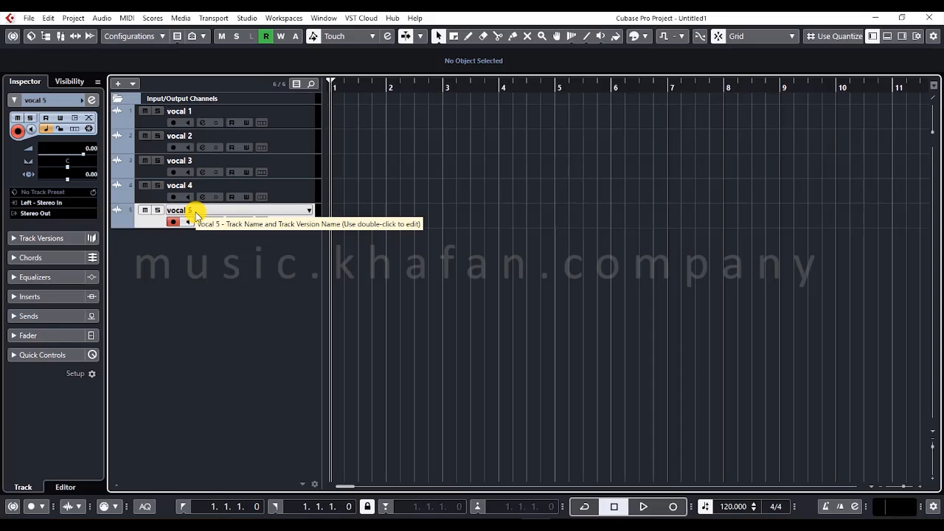
{"action": "left_click", "coordinate": [298, 124]}
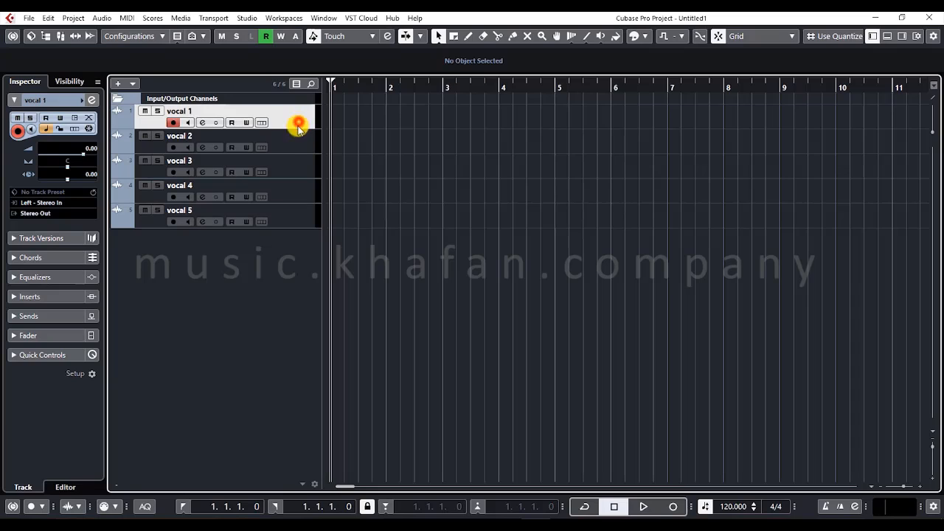
{"action": "left_click", "coordinate": [292, 151]}
{"action": "left_click", "coordinate": [290, 172]}
{"action": "left_click", "coordinate": [288, 206]}
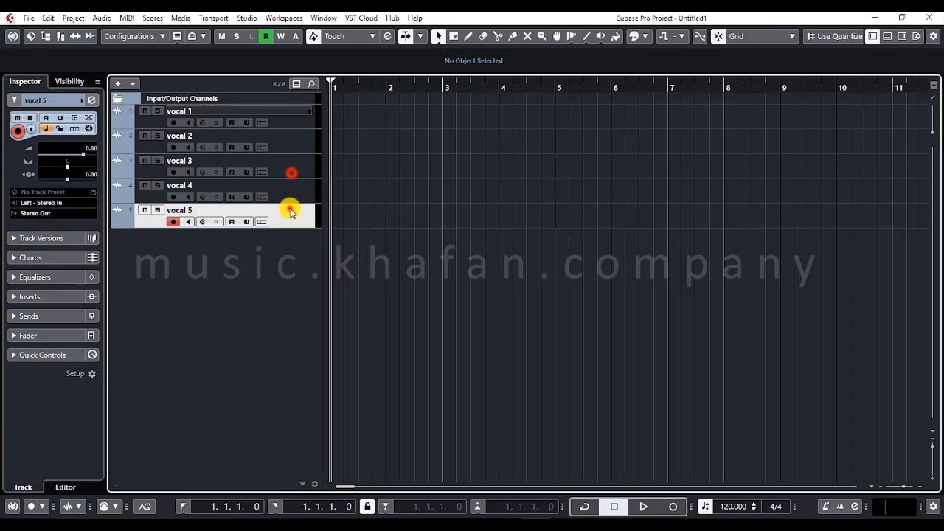
{"action": "left_click", "coordinate": [288, 185]}
{"action": "left_click", "coordinate": [288, 171]}
- Select all tracks from vocal 1 to vocal 5 and remove them from the project
{"action": "left_click", "coordinate": [285, 116]}
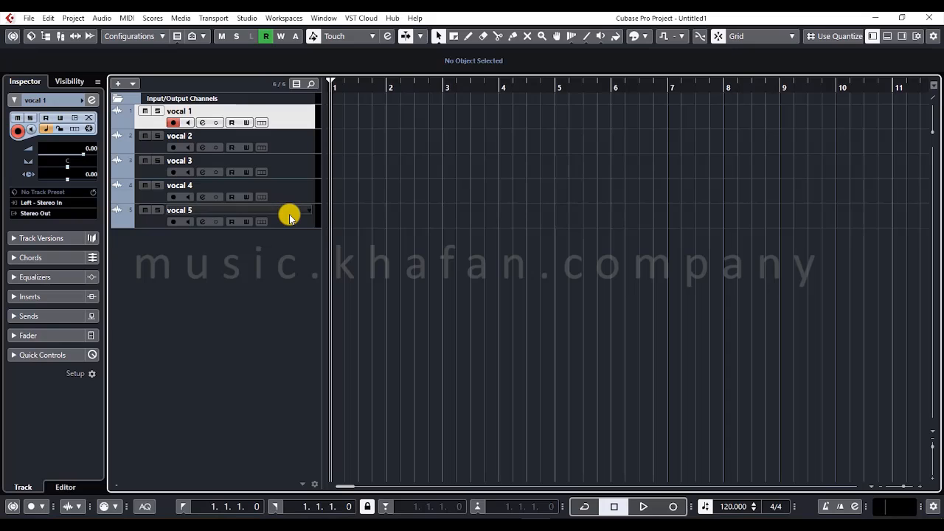
{"action": "left_click", "coordinate": [289, 214], "text": "shift"}
{"action": "right_click", "coordinate": [289, 214]}
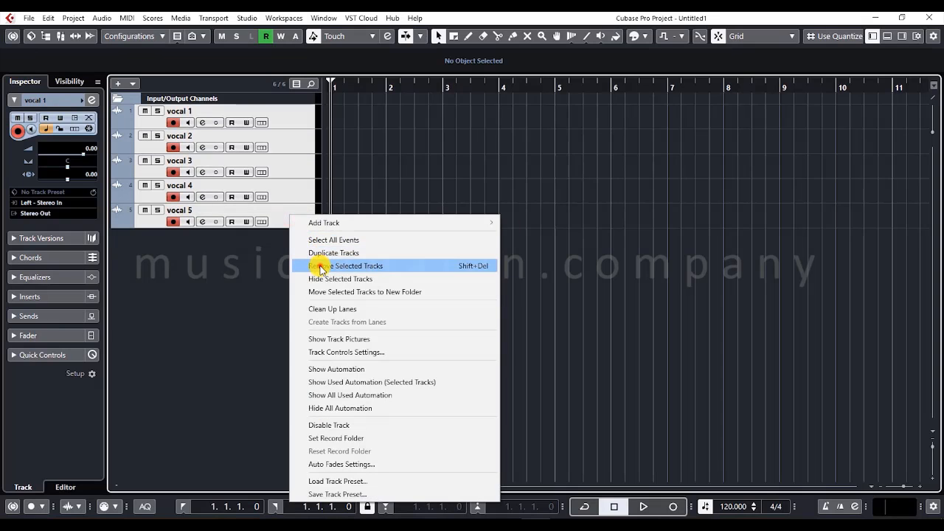
{"action": "left_click", "coordinate": [319, 266]}
- Start a new instrument track and examine the available instruments, collapsing the Other category
{"action": "right_click", "coordinate": [180, 138]}
{"action": "left_click", "coordinate": [211, 158]}
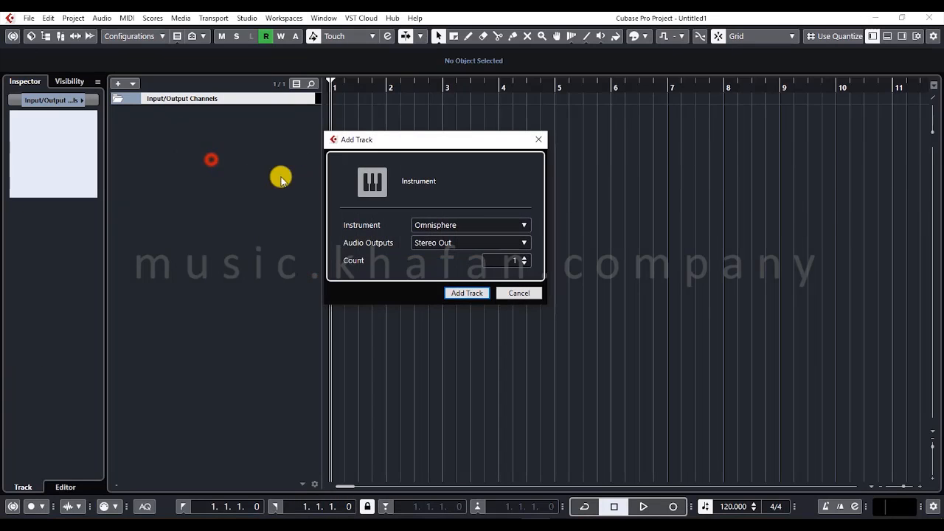
{"action": "left_click", "coordinate": [491, 229]}
{"action": "scroll", "coordinate": [471, 240], "scroll_direction": "up", "scroll_amount": 5}
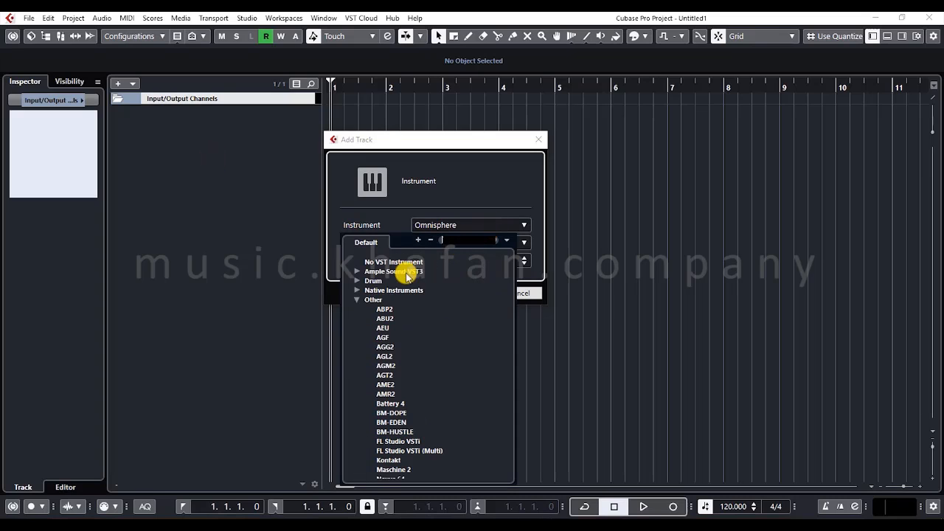
{"action": "left_click", "coordinate": [356, 300]}
{"action": "left_click", "coordinate": [453, 200]}
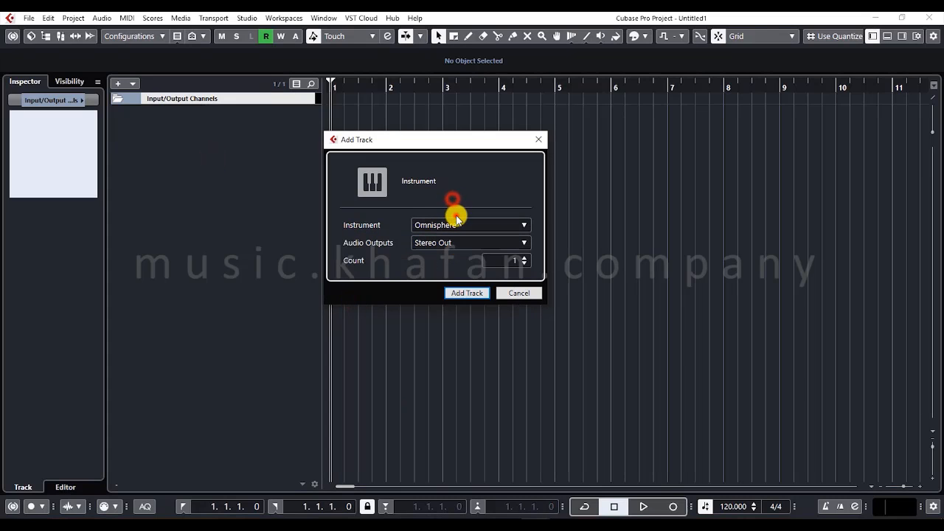
- Find Kontakt in the instrument list and add one Kontakt instrument track routed to Stereo Out
{"action": "left_click", "coordinate": [458, 225]}
{"action": "type", "text": "kon"}
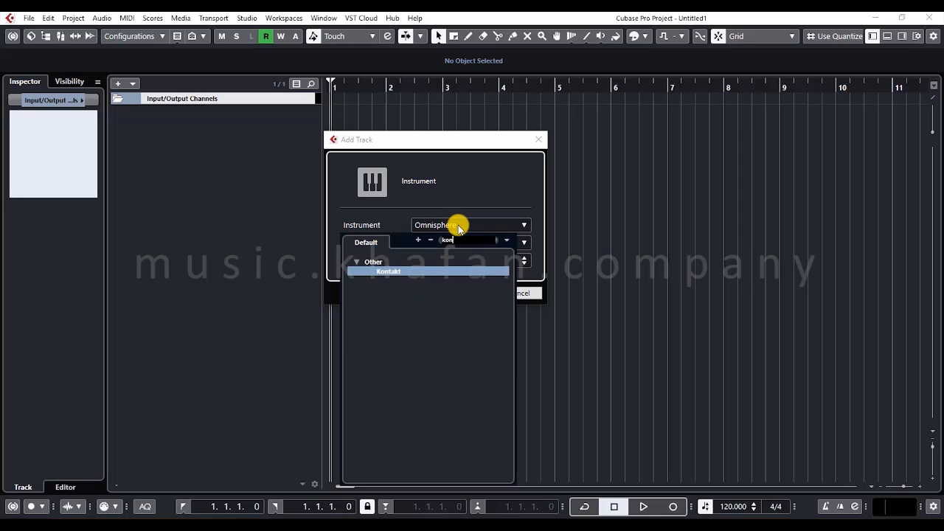
{"action": "left_click", "coordinate": [383, 271]}
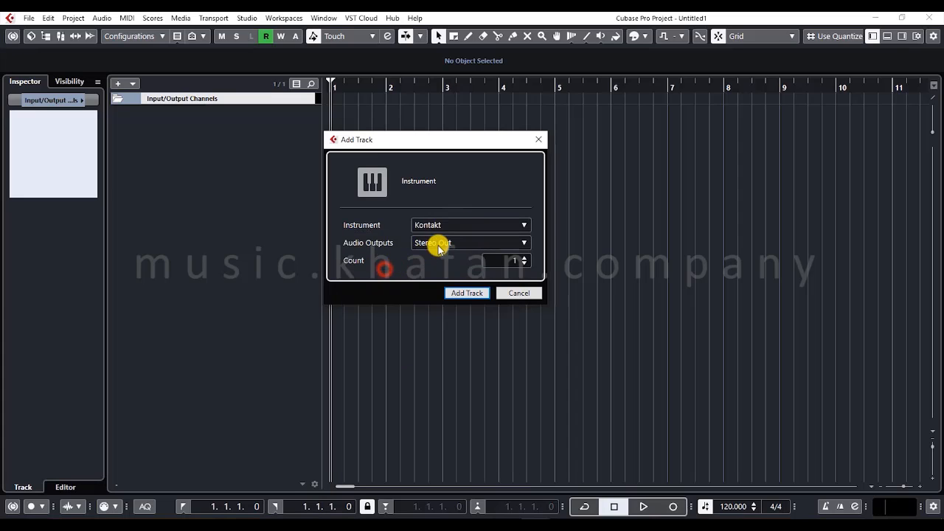
{"action": "left_click", "coordinate": [441, 244]}
{"action": "left_click", "coordinate": [384, 249]}
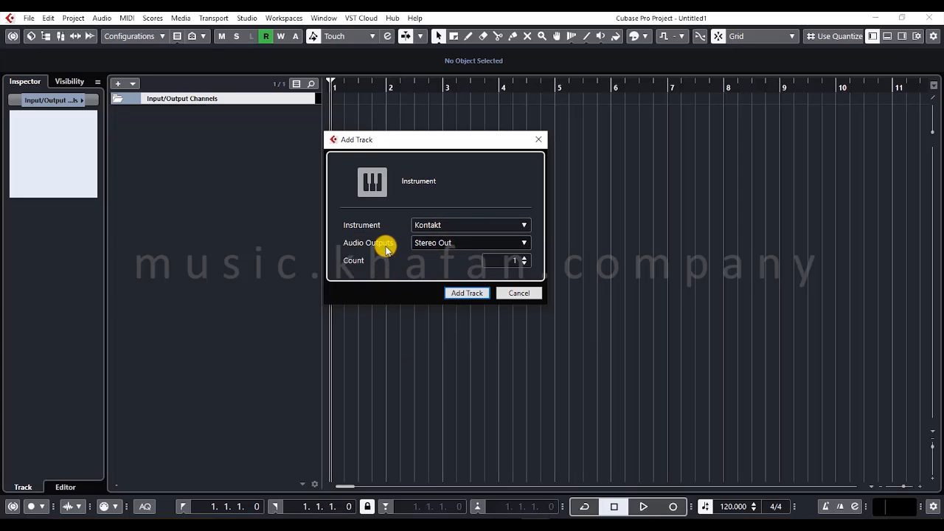
{"action": "left_click", "coordinate": [463, 292]}
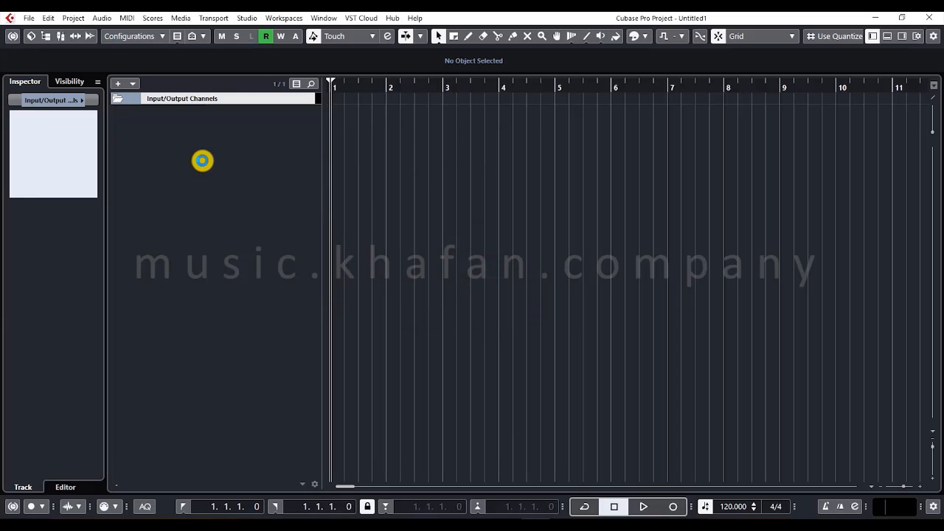
- Remove the Kontakt instrument track from the project
{"action": "right_click", "coordinate": [202, 161]}
{"action": "left_click", "coordinate": [129, 186]}
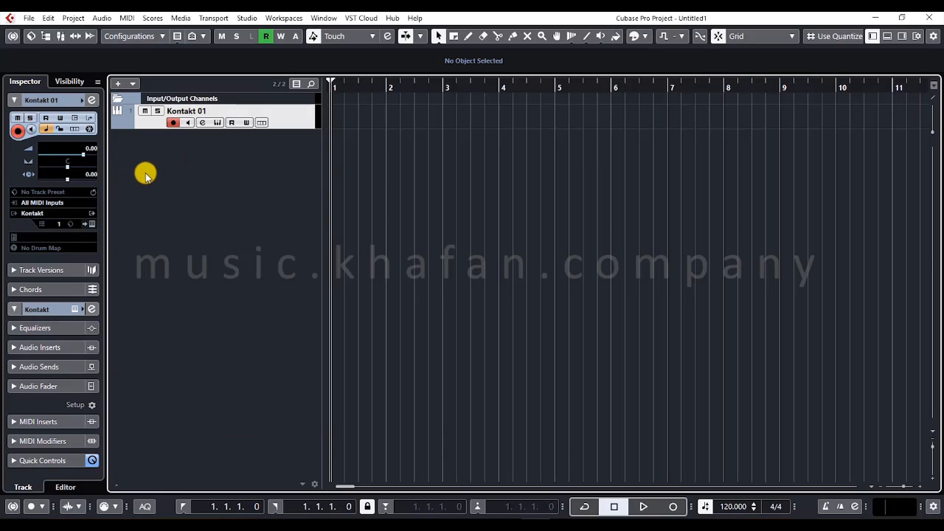
{"action": "right_click", "coordinate": [246, 118]}
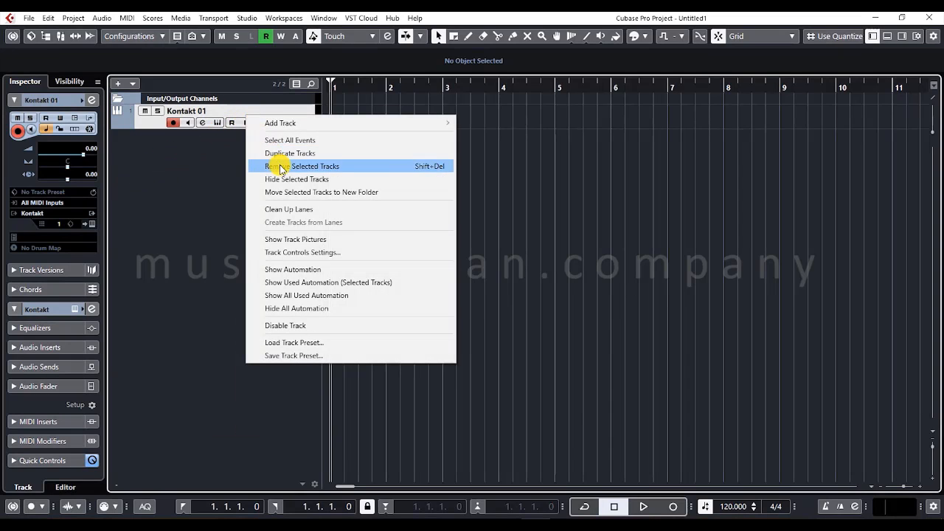
{"action": "left_click", "coordinate": [280, 163]}
- Add one MIDI track named Piano, and remove the track again
{"action": "right_click", "coordinate": [200, 142]}
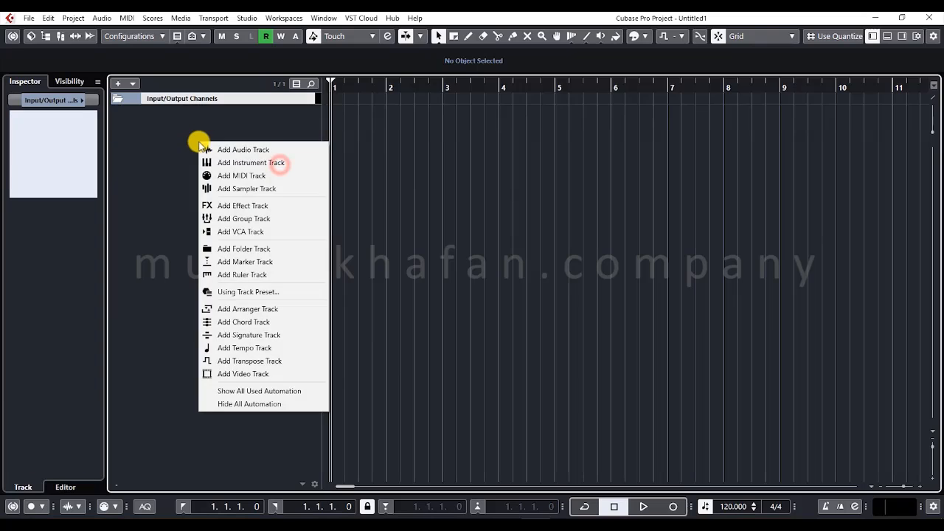
{"action": "left_click", "coordinate": [233, 177]}
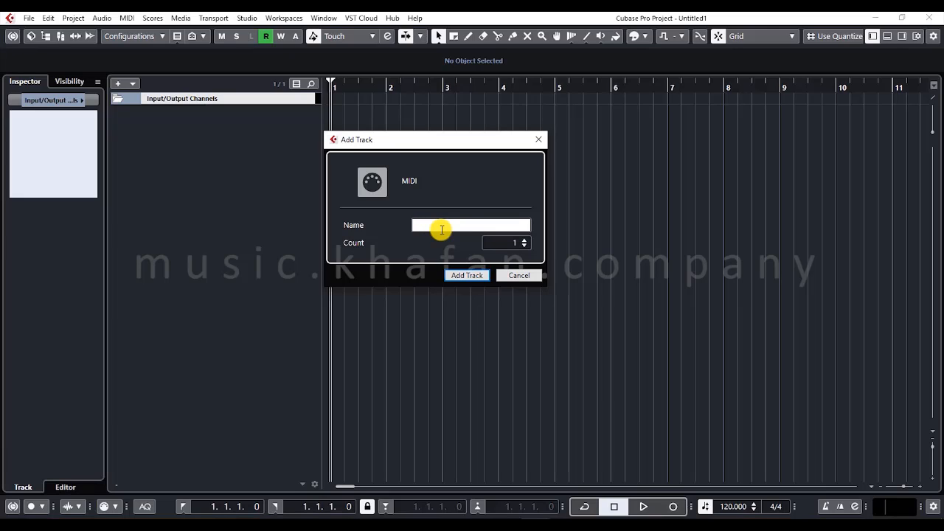
{"action": "key", "text": "Return"}
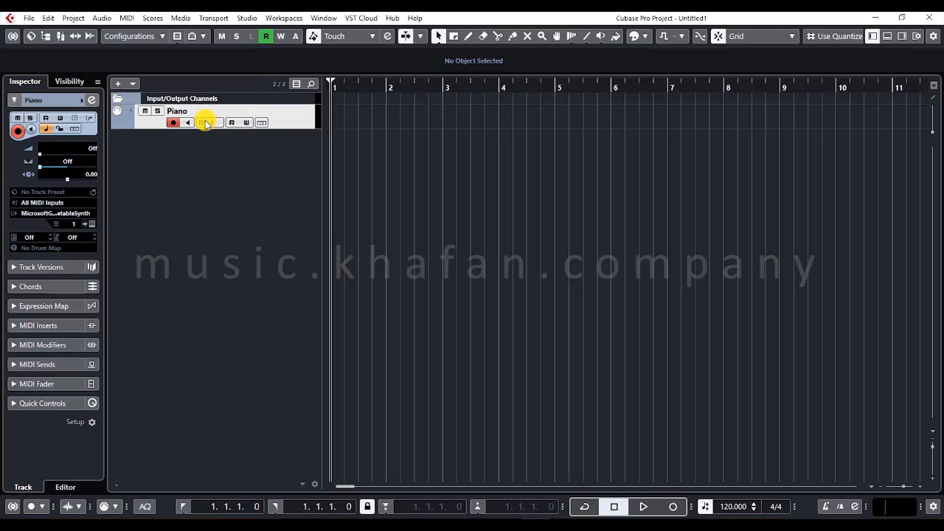
{"action": "right_click", "coordinate": [200, 125]}
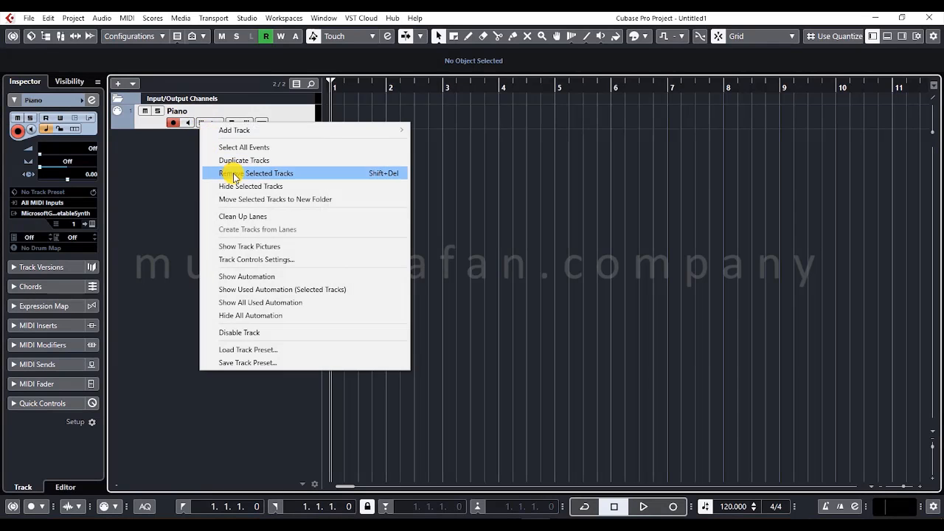
{"action": "left_click", "coordinate": [233, 172]}
- Add one sampler track named sedaye ab, and remove the track again
{"action": "right_click", "coordinate": [181, 137]}
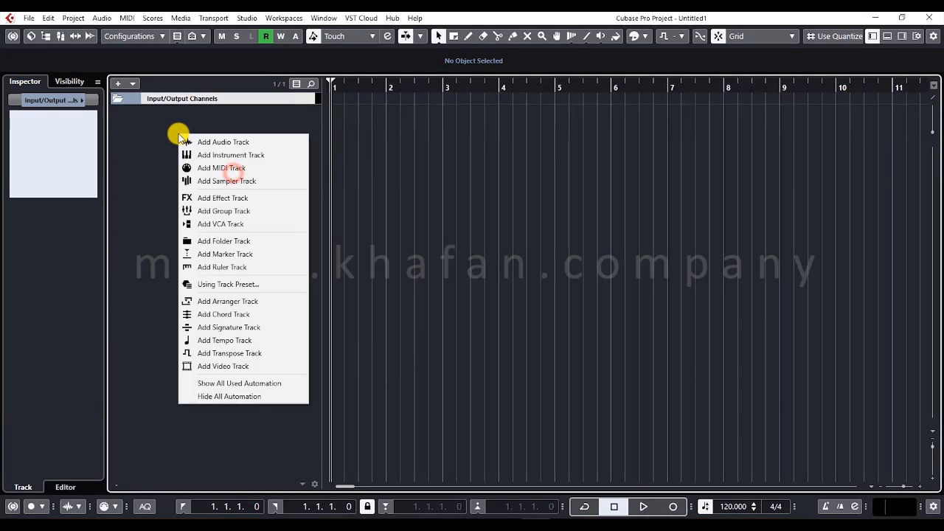
{"action": "left_click", "coordinate": [220, 184]}
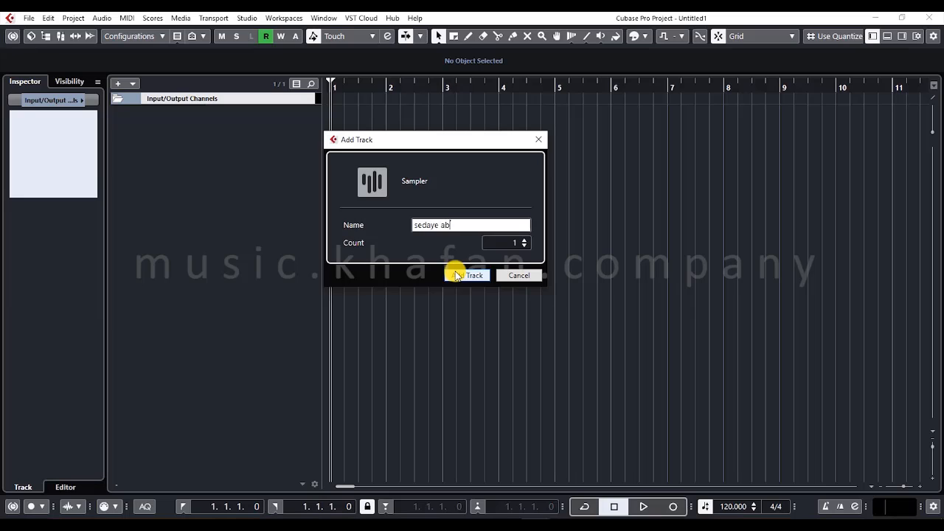
{"action": "left_click", "coordinate": [455, 275]}
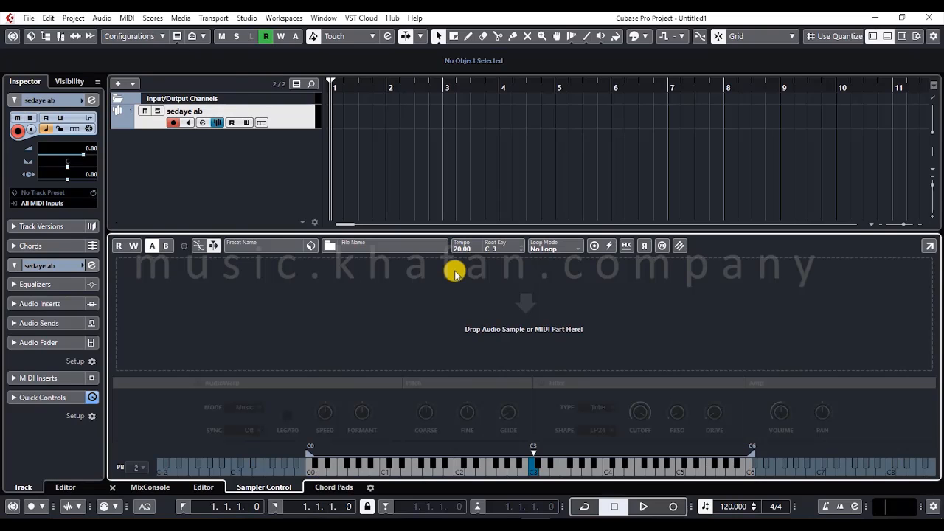
{"action": "right_click", "coordinate": [281, 118]}
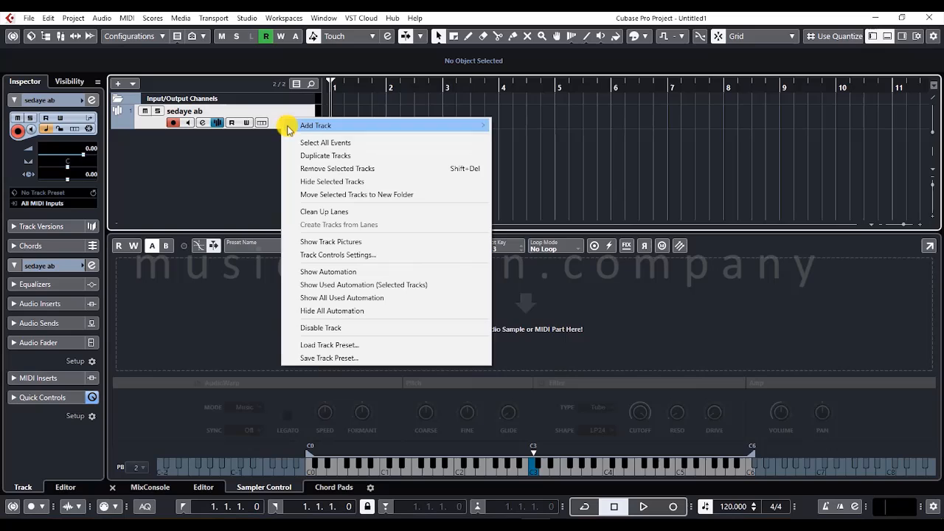
{"action": "left_click", "coordinate": [317, 168]}
- Start a new effect track and examine the effect plug-in categories, collapsing the Delay group
{"action": "right_click", "coordinate": [185, 133]}
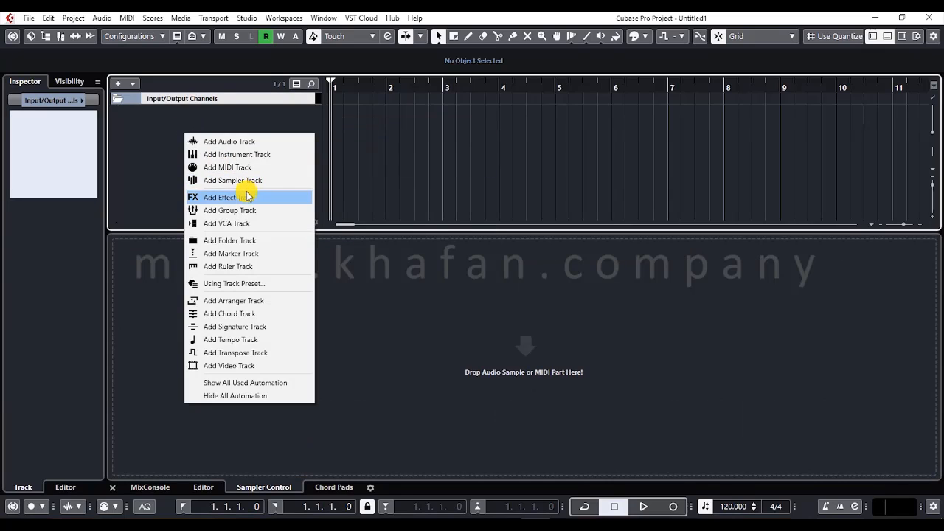
{"action": "left_click", "coordinate": [247, 195]}
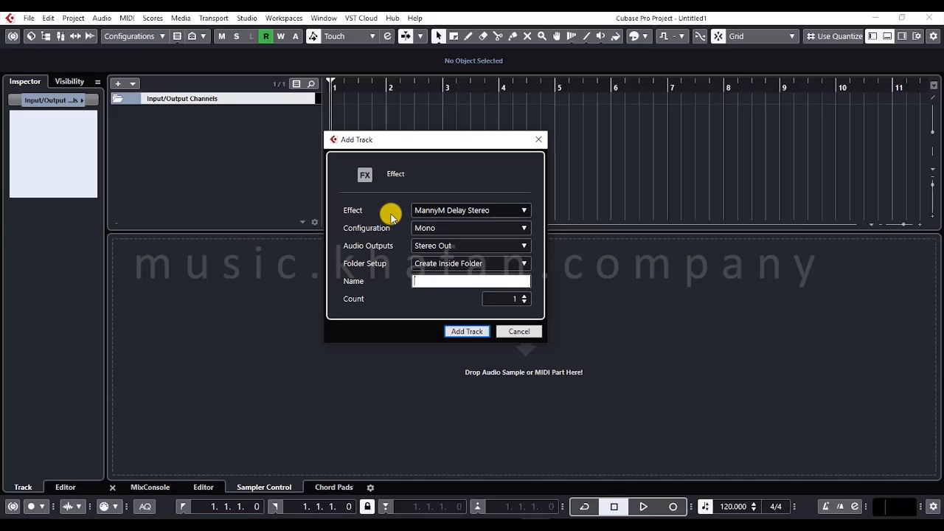
{"action": "left_click", "coordinate": [467, 210]}
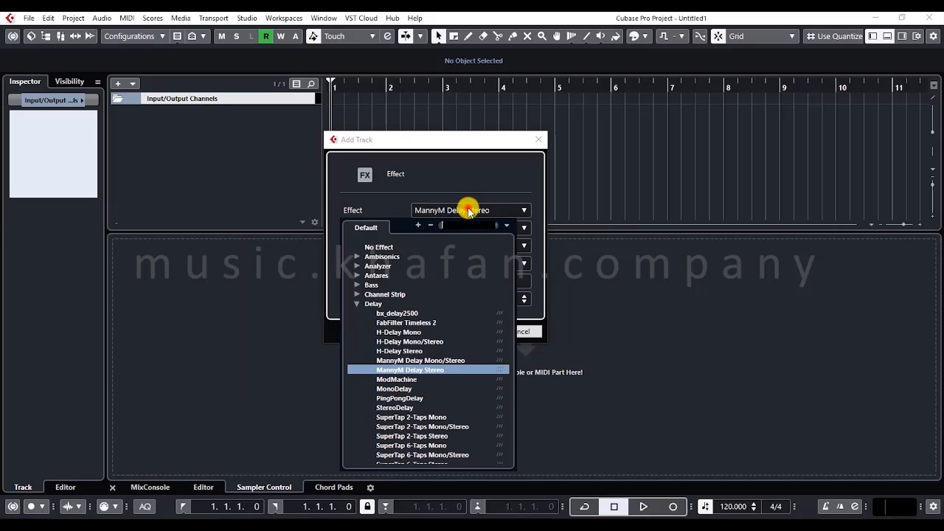
{"action": "left_click", "coordinate": [357, 303]}
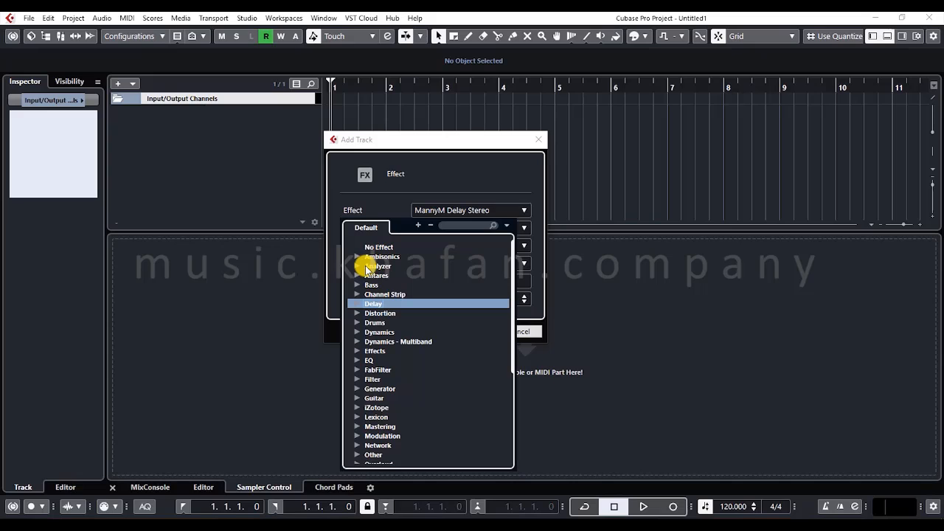
{"action": "left_click", "coordinate": [369, 204]}
- Review the effect track's Configuration choices and set its Folder Setup to Create Outside Folder
{"action": "left_click", "coordinate": [421, 228]}
{"action": "left_click", "coordinate": [398, 229]}
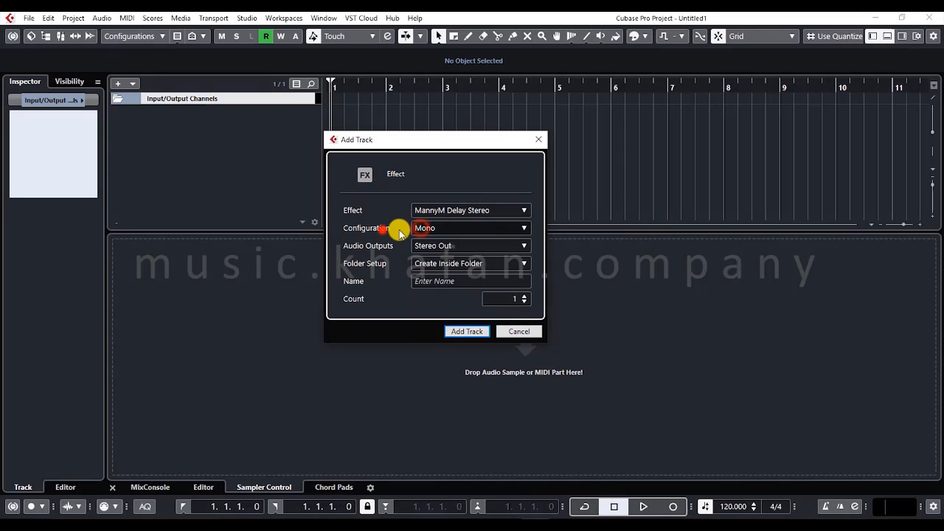
{"action": "left_click", "coordinate": [429, 228]}
{"action": "left_click", "coordinate": [391, 251]}
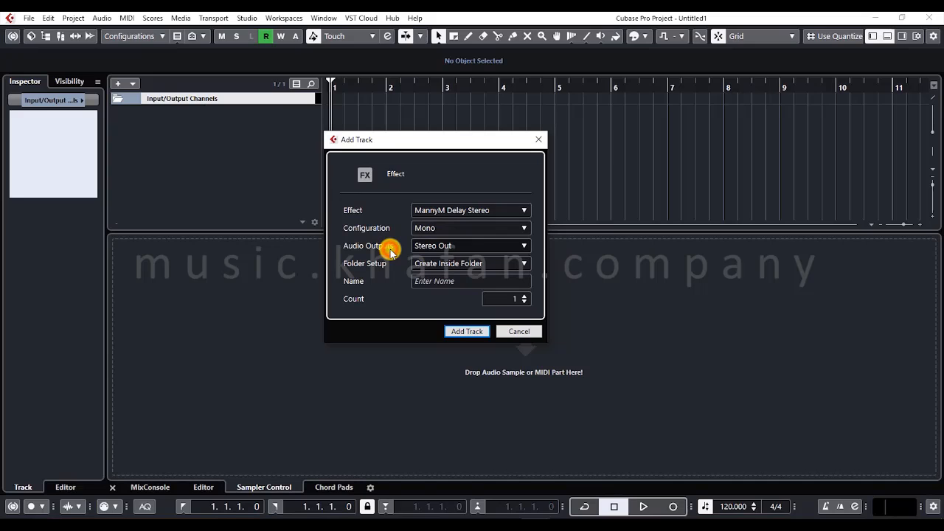
{"action": "left_click", "coordinate": [433, 265]}
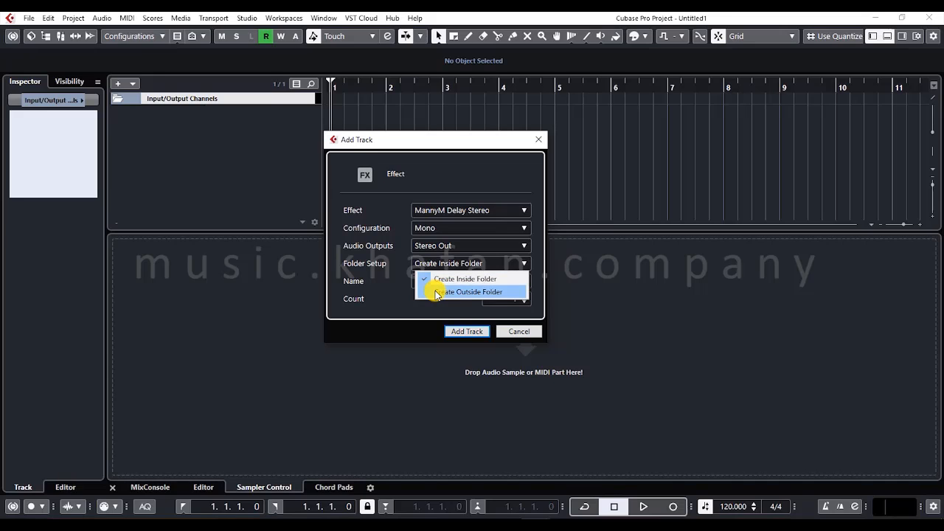
{"action": "left_click", "coordinate": [437, 291]}
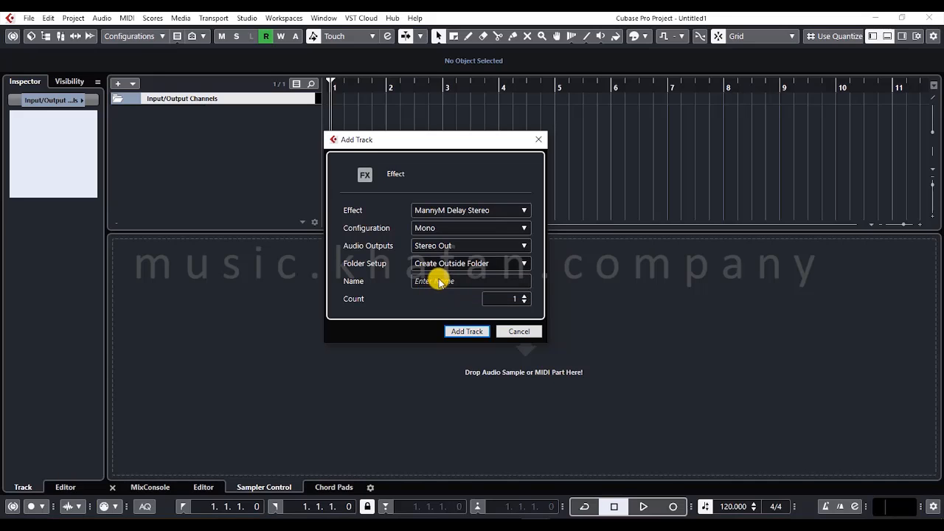
- Set the Folder Setup to Create Inside Folder and add one mono MannyM Delay Stereo effect track routed to Stereo Out
{"action": "left_click", "coordinate": [440, 280]}
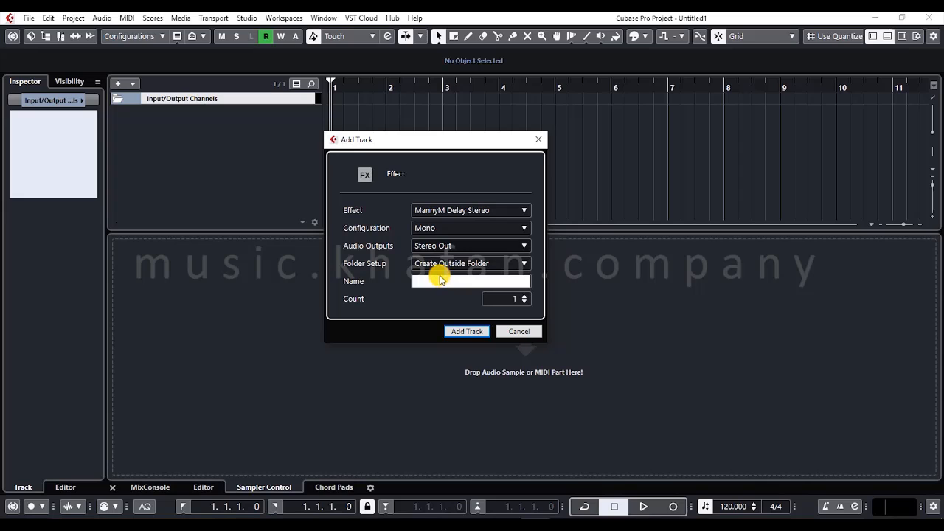
{"action": "left_click", "coordinate": [437, 267]}
{"action": "left_click", "coordinate": [439, 272]}
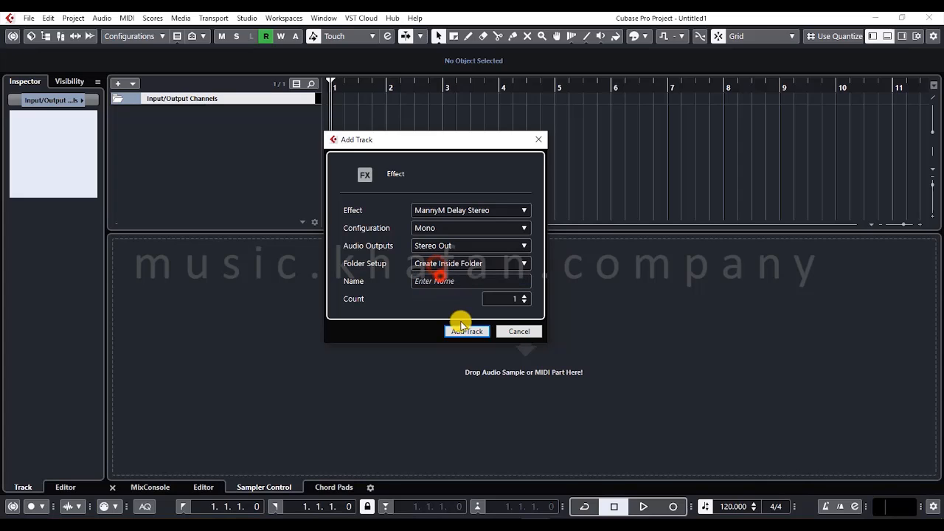
{"action": "left_click", "coordinate": [465, 331]}
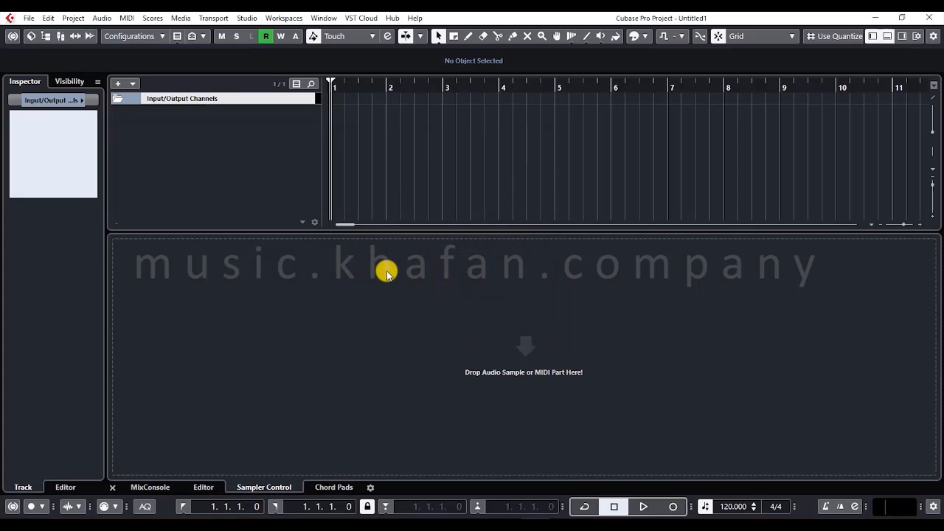
{"action": "left_click", "coordinate": [220, 142]}
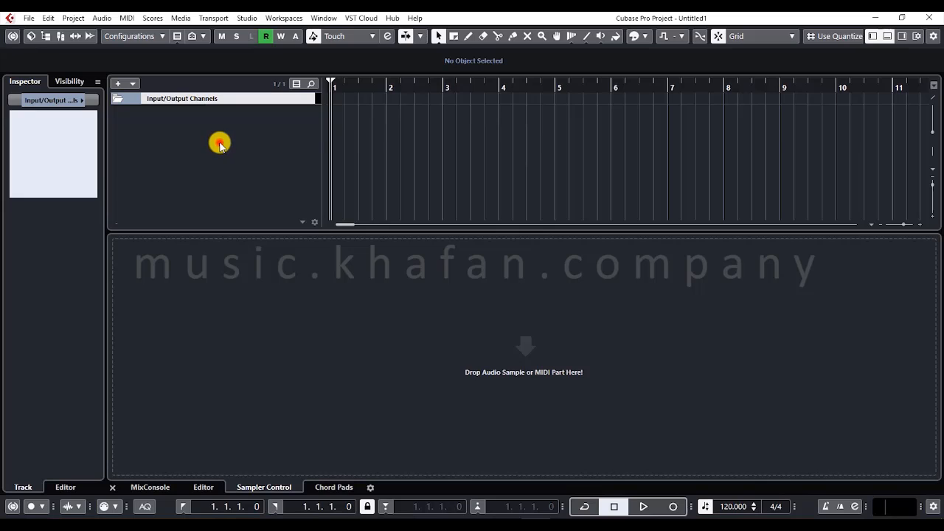
- Add a second MannyM Delay Stereo effect track named 2 with Folder Setup set to Create Outside Folder
{"action": "right_click", "coordinate": [183, 170]}
{"action": "left_click", "coordinate": [240, 234]}
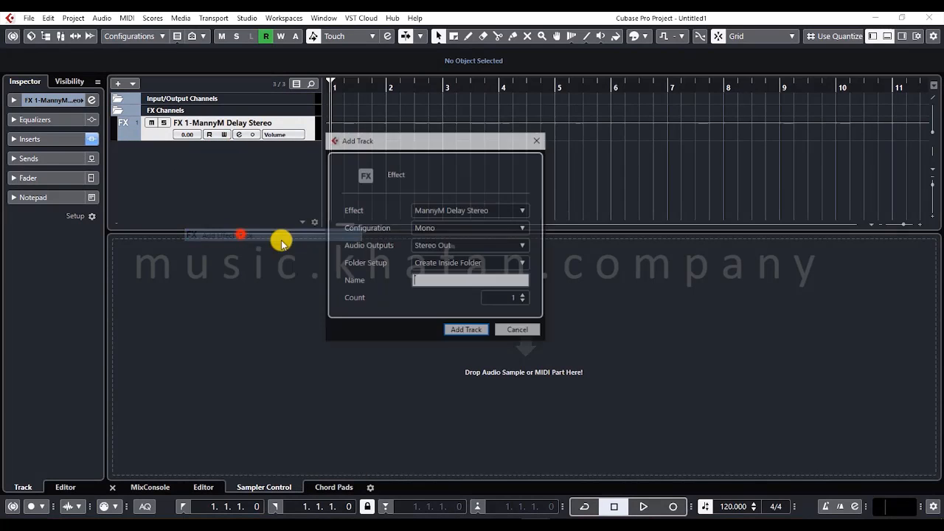
{"action": "left_click", "coordinate": [458, 266]}
{"action": "left_click", "coordinate": [464, 288]}
{"action": "left_click", "coordinate": [458, 281]}
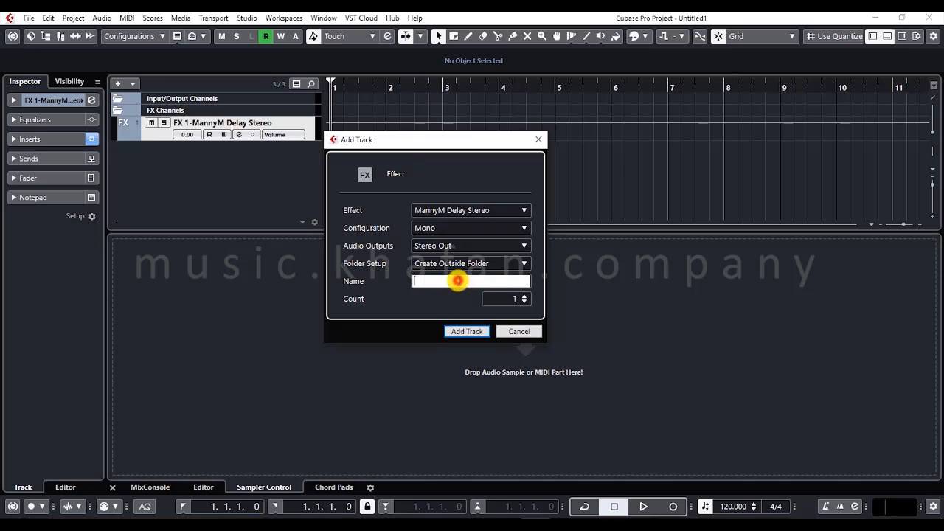
{"action": "type", "text": "2"}
{"action": "left_click", "coordinate": [469, 330]}
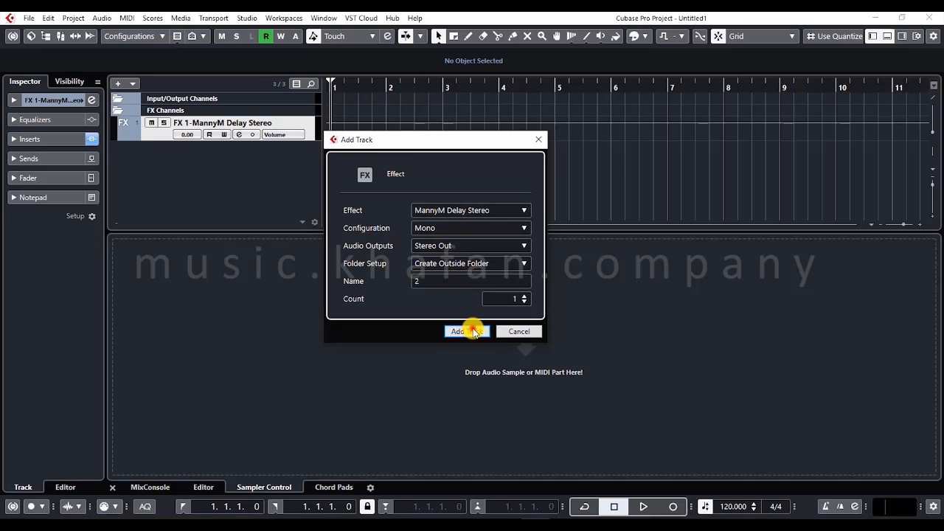
- Remove the FX Channels folder together with its effect track, and remove the effect track named 2
{"action": "left_click", "coordinate": [132, 158]}
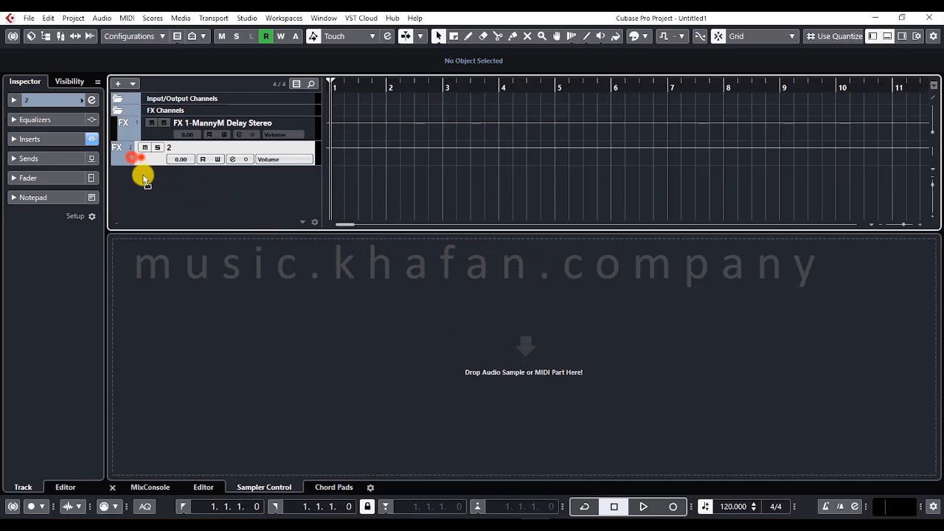
{"action": "left_click", "coordinate": [142, 155]}
{"action": "left_click", "coordinate": [130, 110]}
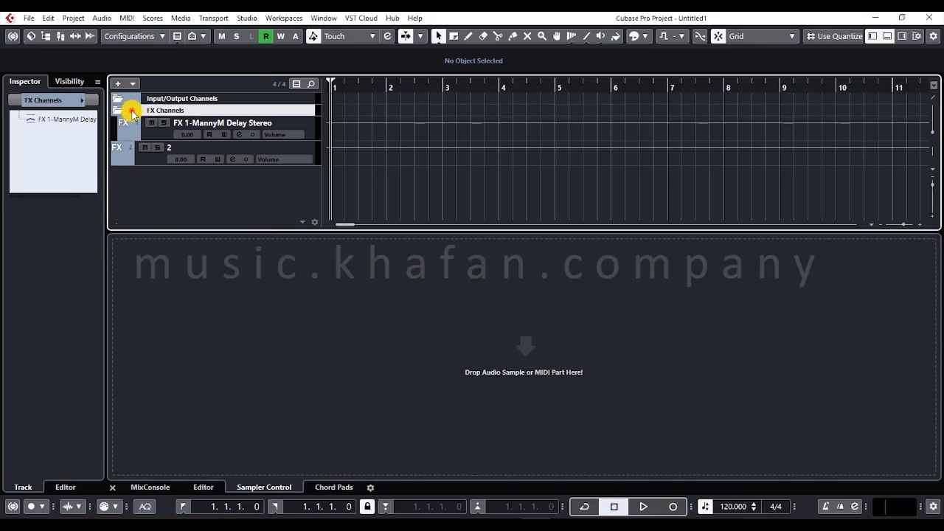
{"action": "left_click", "coordinate": [146, 127]}
{"action": "right_click", "coordinate": [146, 128]}
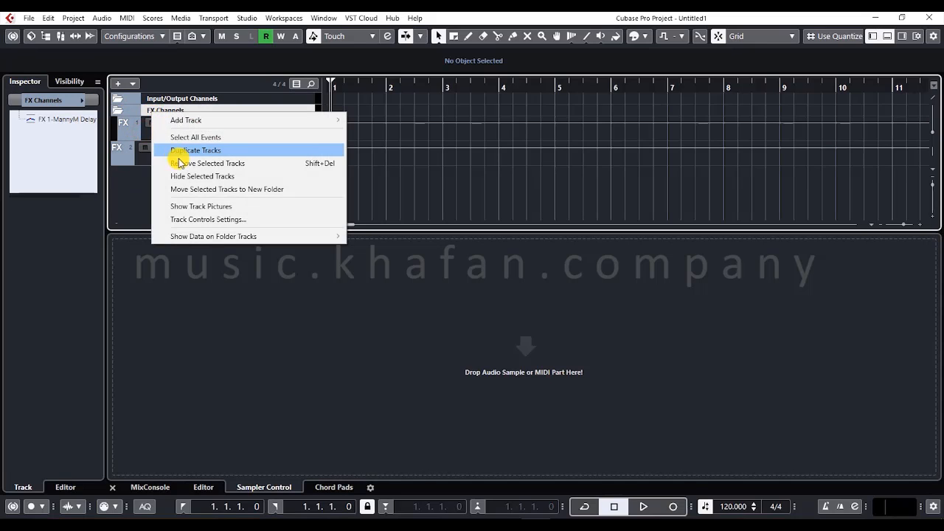
{"action": "left_click", "coordinate": [179, 158]}
{"action": "left_click", "coordinate": [142, 126]}
{"action": "right_click", "coordinate": [140, 122]}
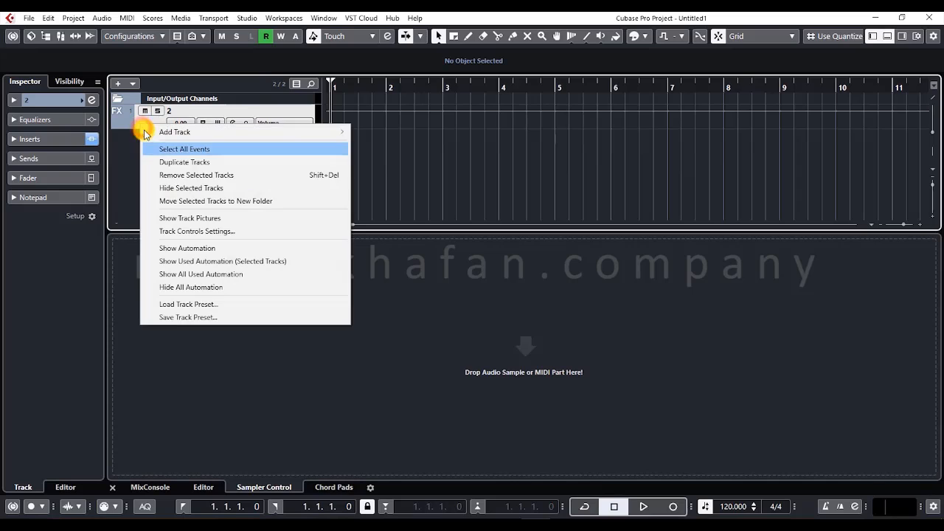
{"action": "left_click", "coordinate": [146, 173]}
{"action": "right_click", "coordinate": [163, 146]}
{"action": "left_click", "coordinate": [177, 163]}
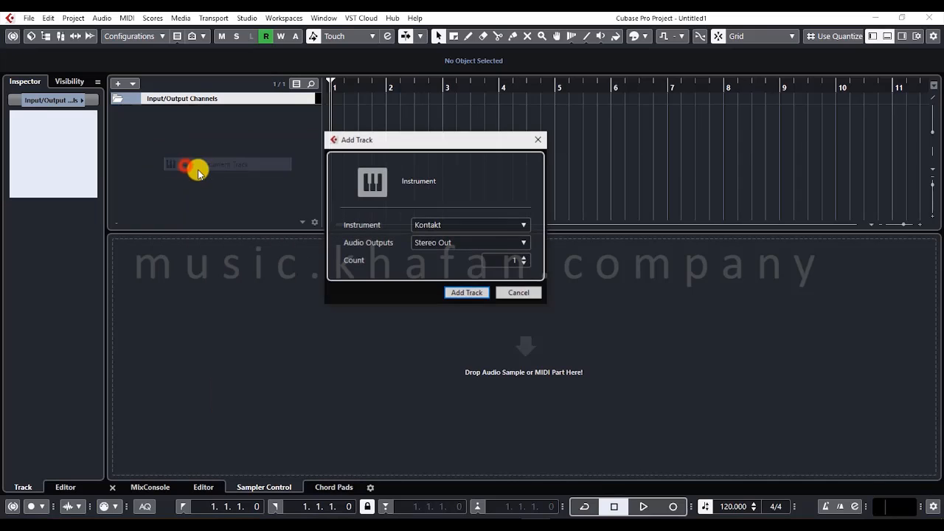
{"action": "left_click", "coordinate": [535, 286]}
{"action": "left_click", "coordinate": [516, 290]}
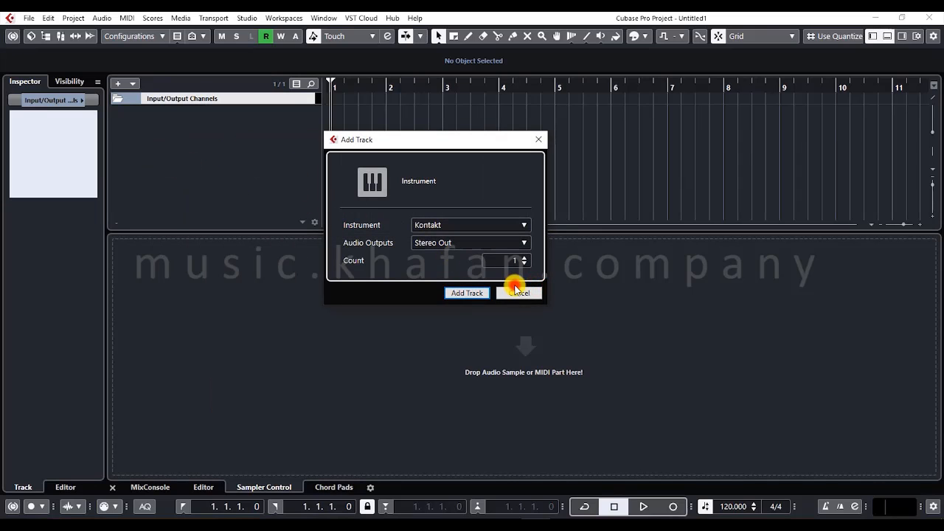
- Examine the effect list for a new effect track with its Delay group collapsed, and cancel the track
{"action": "right_click", "coordinate": [168, 138]}
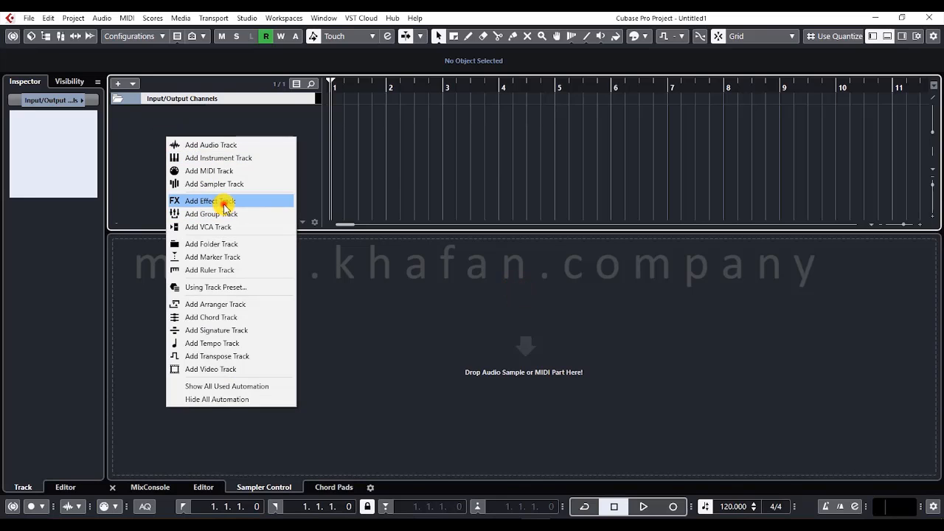
{"action": "left_click", "coordinate": [223, 201]}
{"action": "left_click", "coordinate": [445, 210]}
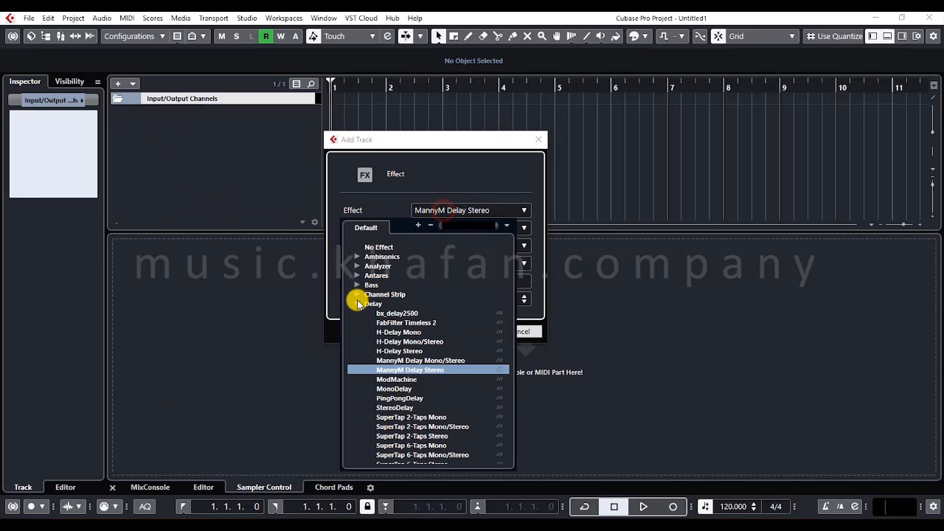
{"action": "left_click", "coordinate": [356, 302]}
{"action": "left_click", "coordinate": [455, 221]}
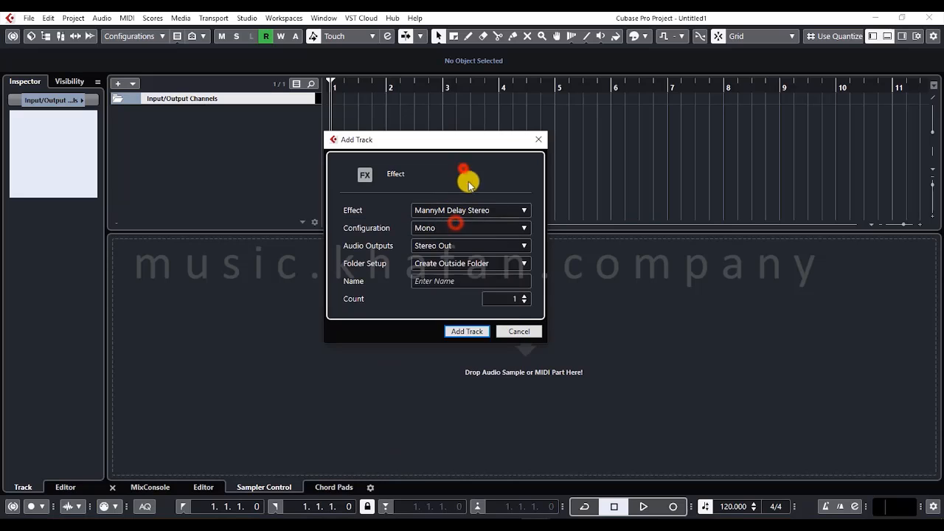
{"action": "left_click", "coordinate": [524, 332]}
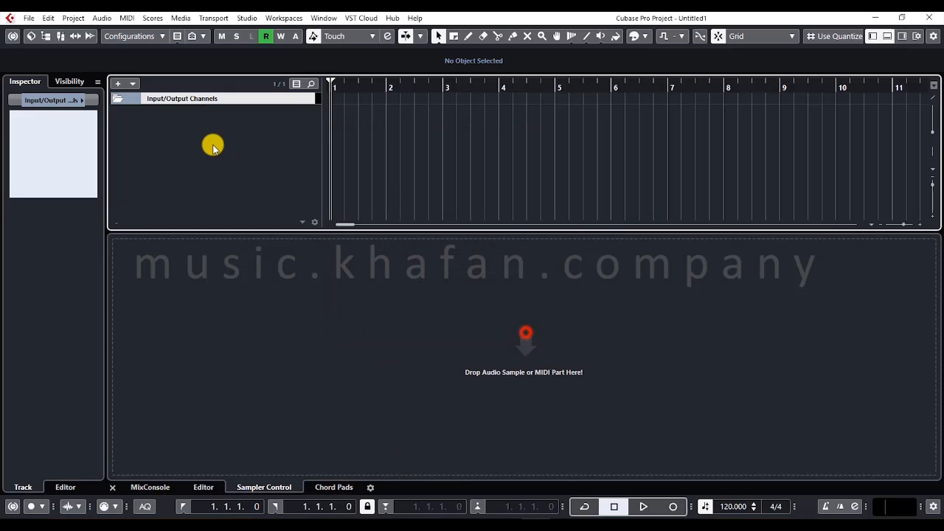
- Review the Configuration and Folder Setup choices for a new group track, and cancel without adding it
{"action": "right_click", "coordinate": [211, 145]}
{"action": "left_click", "coordinate": [286, 223]}
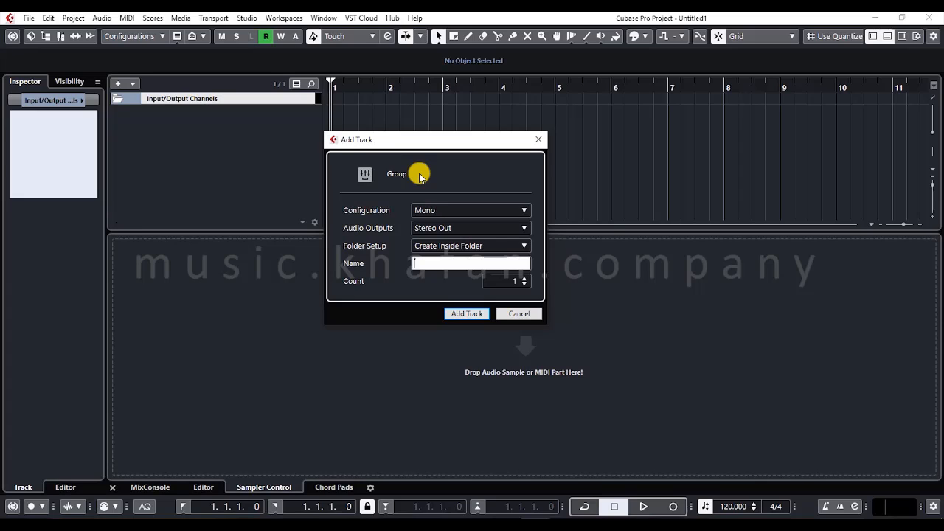
{"action": "left_click", "coordinate": [426, 210]}
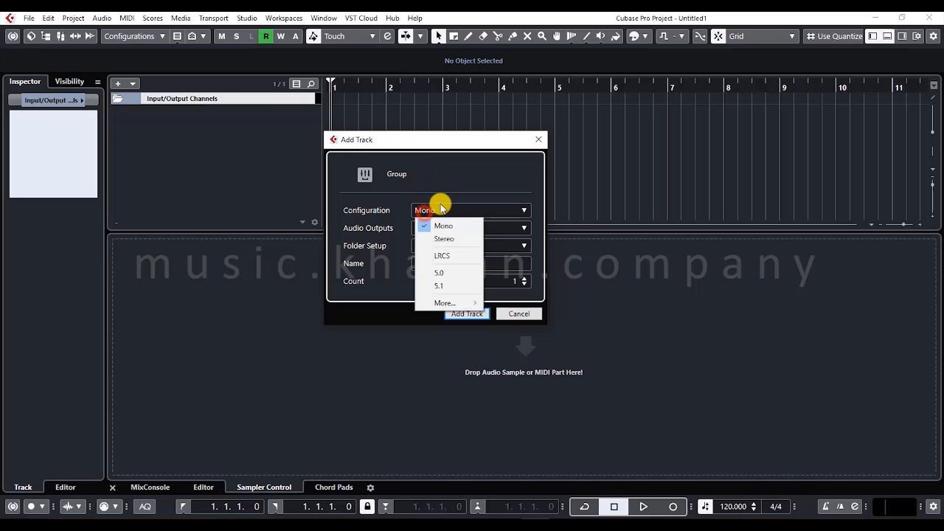
{"action": "left_click", "coordinate": [441, 209]}
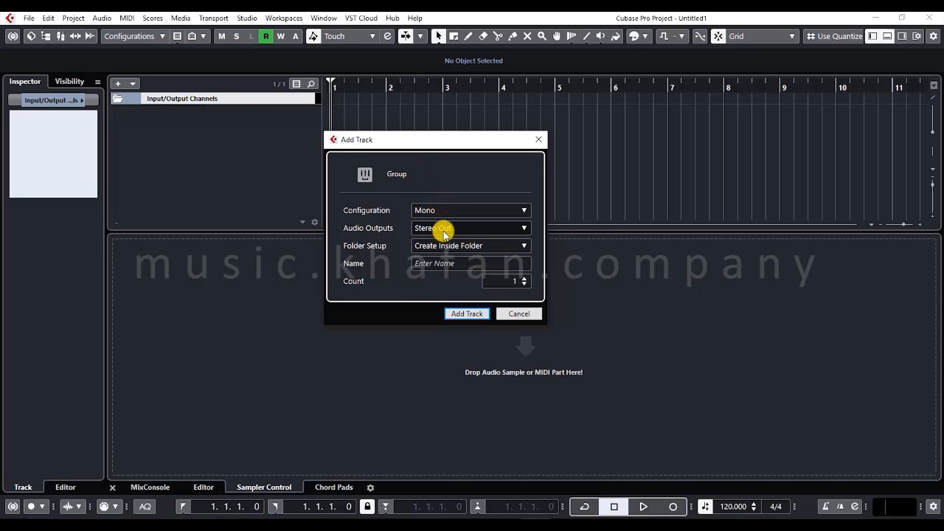
{"action": "left_click", "coordinate": [466, 246]}
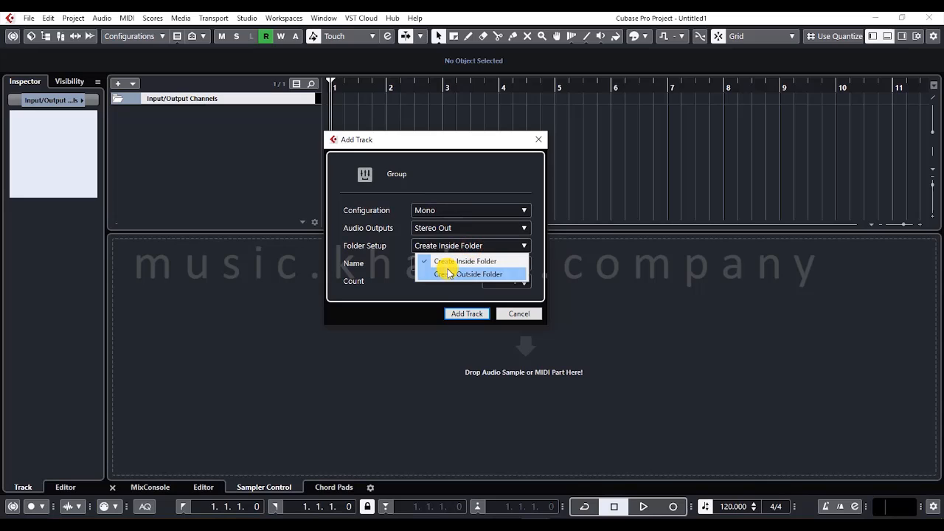
{"action": "left_click", "coordinate": [396, 304]}
{"action": "left_click", "coordinate": [525, 314]}
- Start adding a VCA track to show its setup options
{"action": "right_click", "coordinate": [214, 120]}
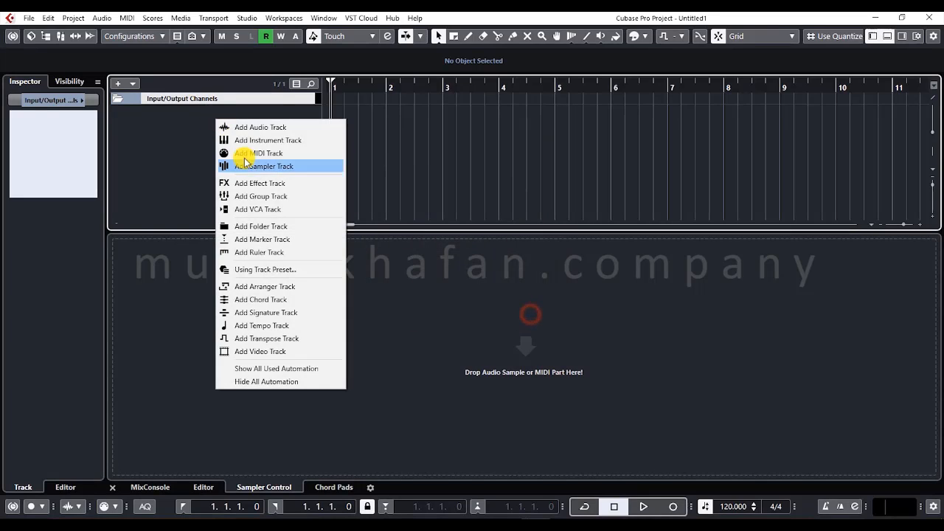
{"action": "left_click", "coordinate": [284, 210]}
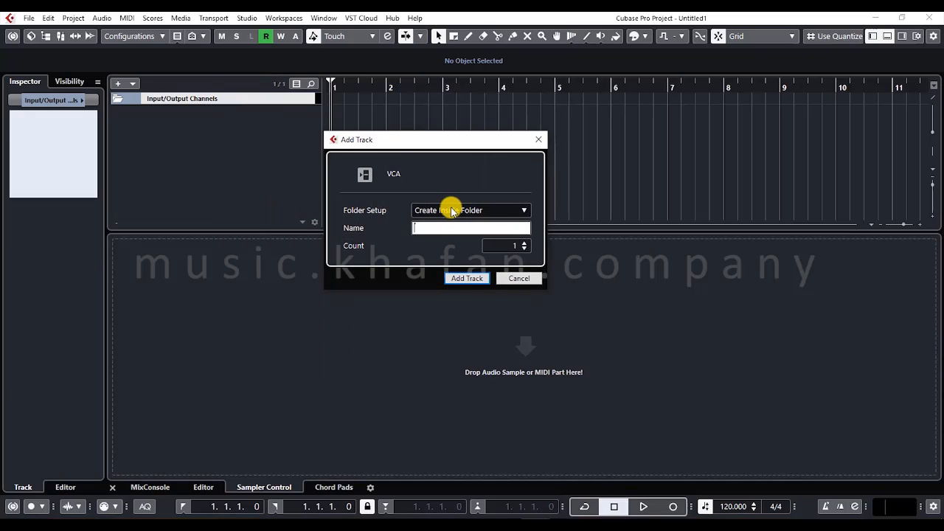
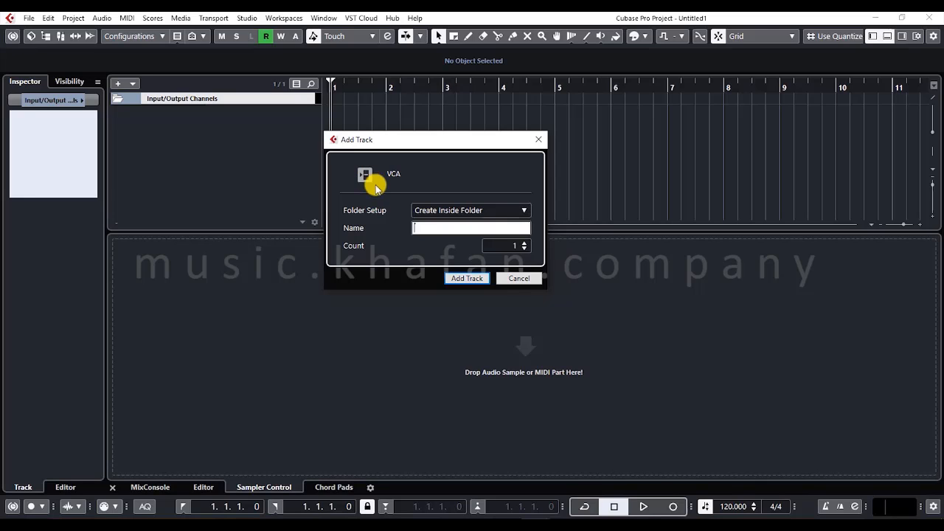
- Cancel the VCA track setup and add a folder track with the default settings
{"action": "left_click", "coordinate": [518, 278]}
{"action": "right_click", "coordinate": [159, 132]}
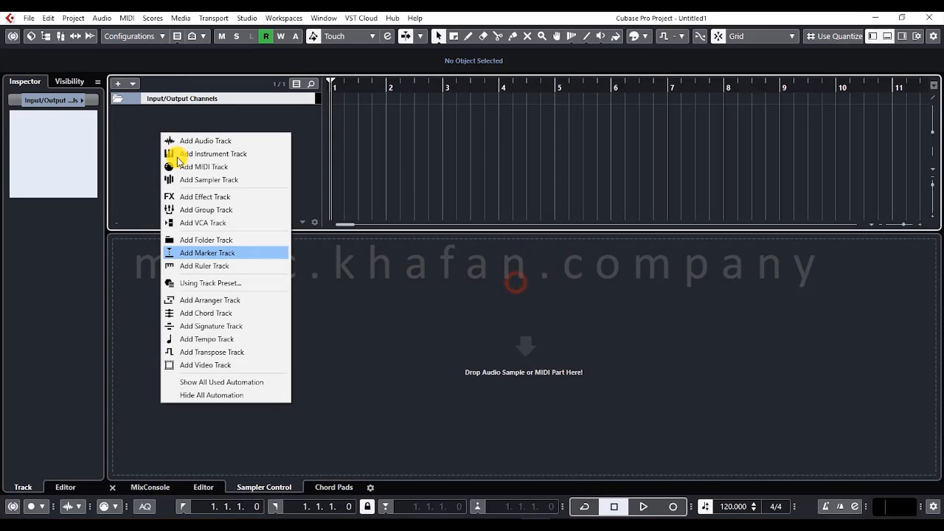
{"action": "left_click", "coordinate": [235, 241]}
{"action": "left_click", "coordinate": [478, 243]}
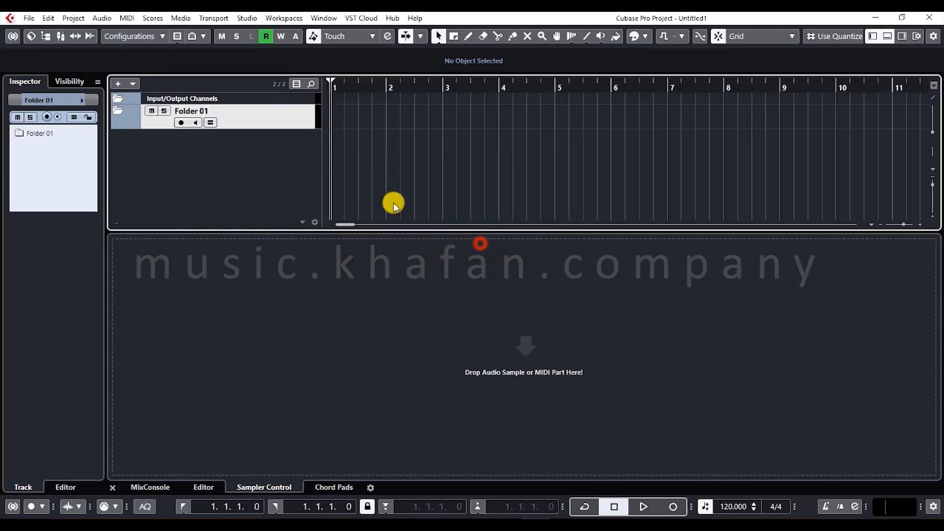
- Add an audio track below the folder track using the default settings
{"action": "right_click", "coordinate": [132, 127]}
{"action": "left_click", "coordinate": [129, 148]}
{"action": "right_click", "coordinate": [127, 149]}
{"action": "left_click", "coordinate": [135, 152]}
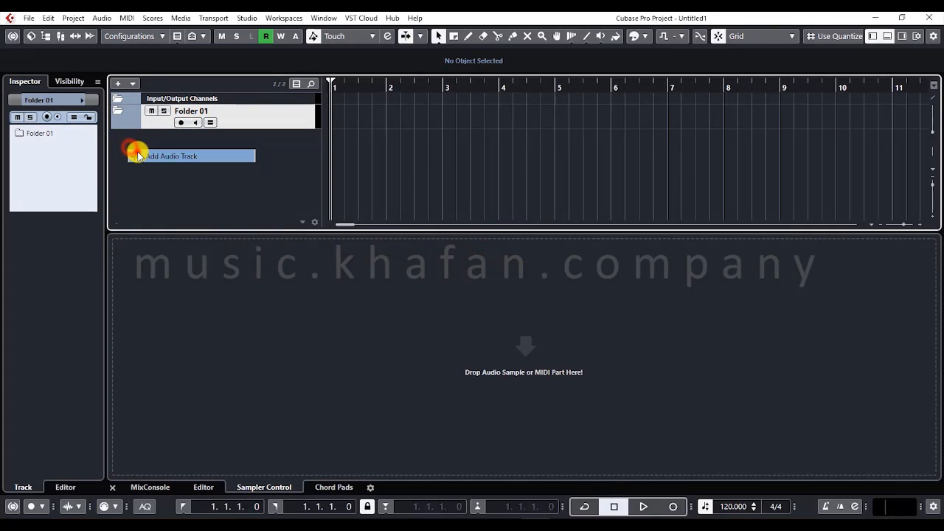
{"action": "left_click", "coordinate": [463, 326]}
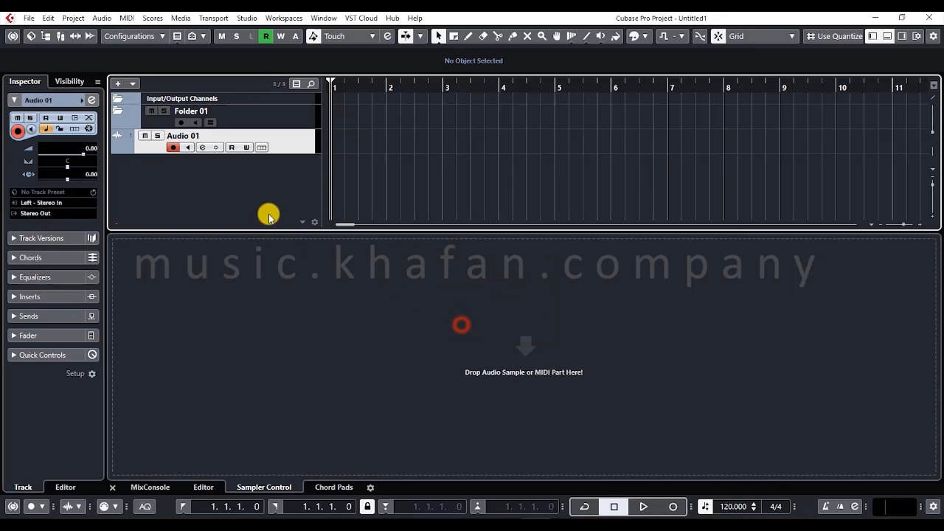
- Move the audio track into the folder track, and take it back out of the folder
{"action": "left_click_drag", "start_coordinate": [147, 143], "coordinate": [123, 116]}
{"action": "double_click", "coordinate": [120, 115]}
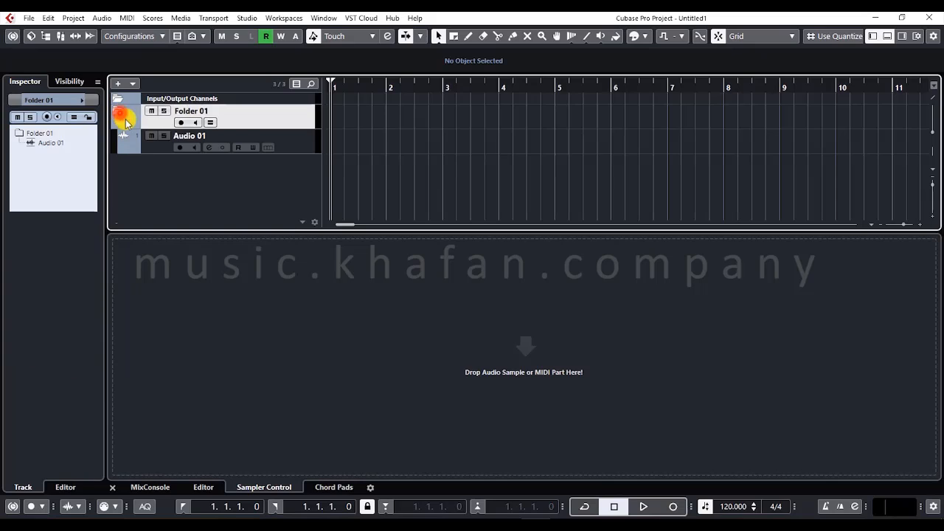
{"action": "mouse_move", "coordinate": [151, 147]}
{"action": "left_mouse_down"}
{"action": "mouse_move", "coordinate": [129, 186]}
{"action": "mouse_move", "coordinate": [146, 145]}
{"action": "mouse_move", "coordinate": [128, 116]}
{"action": "mouse_move", "coordinate": [135, 139]}
{"action": "left_mouse_up"}
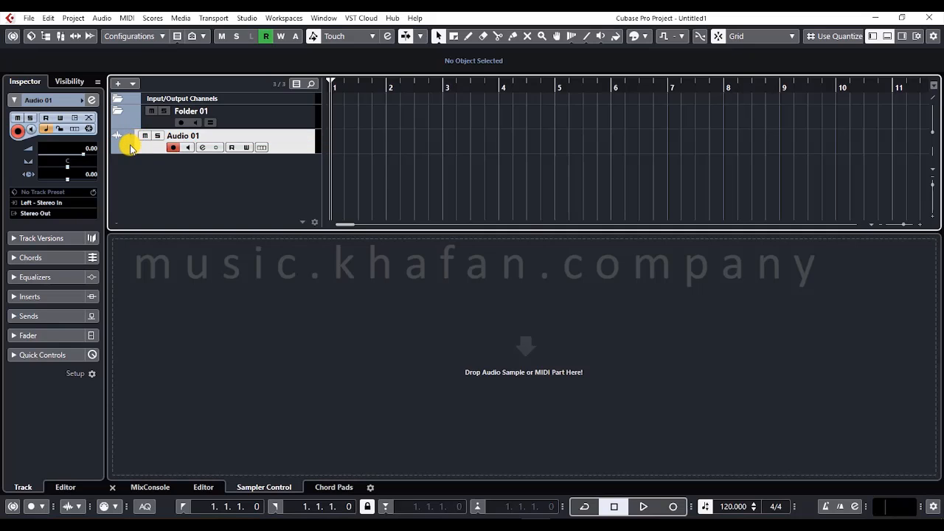
- Remove the audio track and the folder track from the project
{"action": "right_click", "coordinate": [135, 141]}
{"action": "left_click", "coordinate": [162, 189]}
{"action": "right_click", "coordinate": [148, 127]}
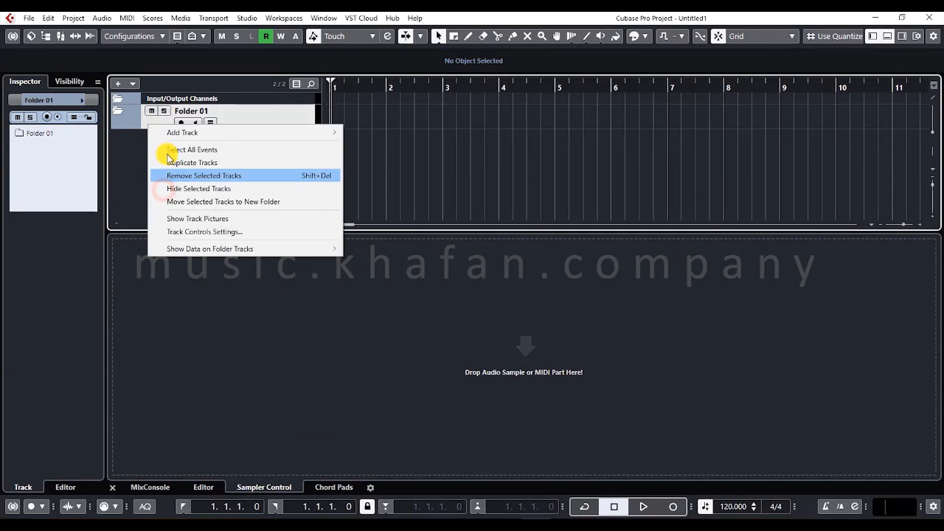
{"action": "left_click", "coordinate": [166, 176]}
- Add a ruler track and compare it with the main timeline ruler at a closer magnification
{"action": "right_click", "coordinate": [171, 146]}
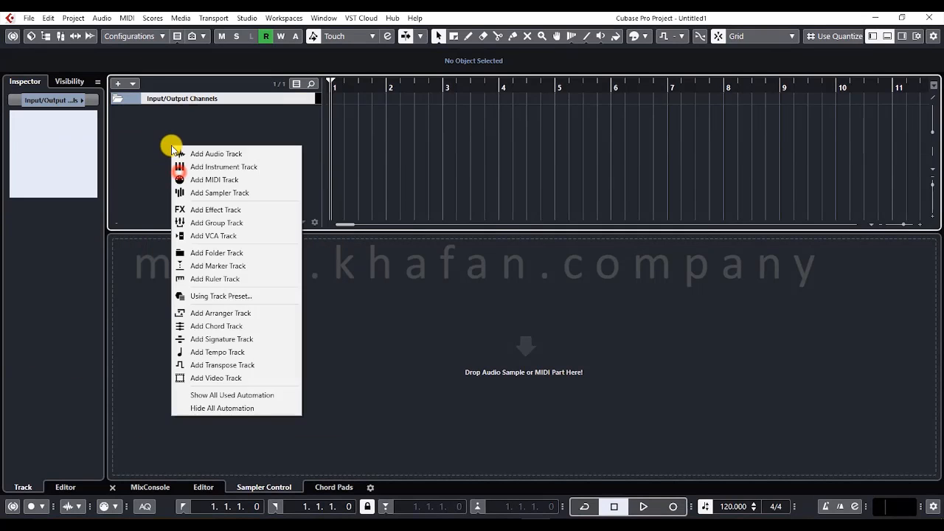
{"action": "left_click", "coordinate": [239, 278]}
{"action": "left_click", "coordinate": [477, 241]}
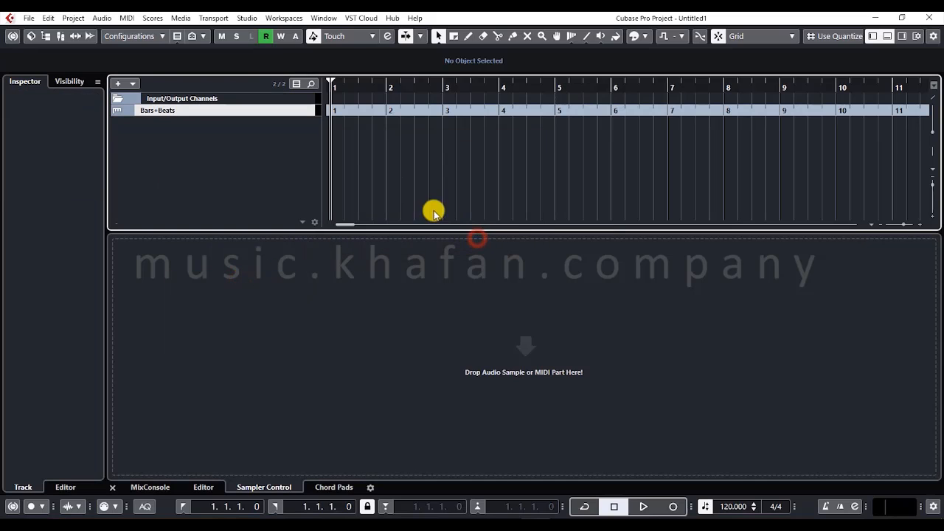
{"action": "left_click", "coordinate": [280, 113]}
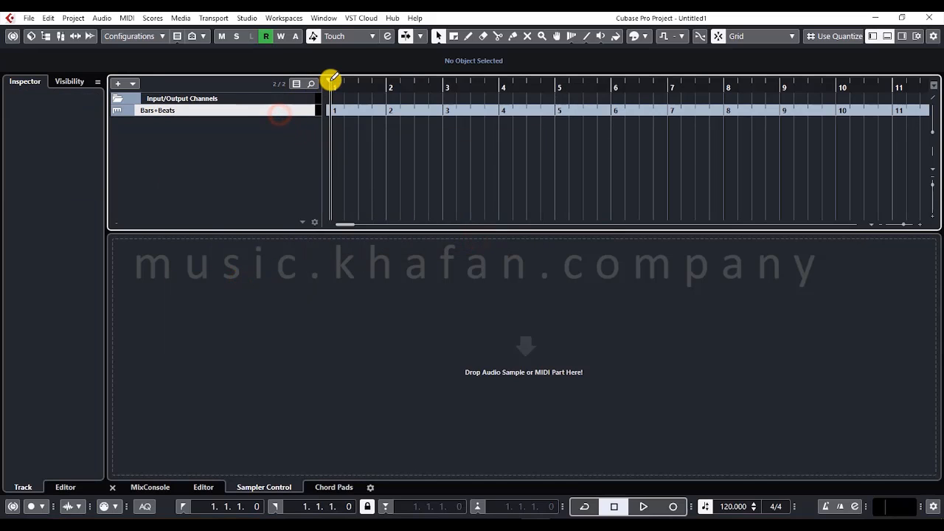
{"action": "left_click_drag", "start_coordinate": [355, 84], "coordinate": [379, 112]}
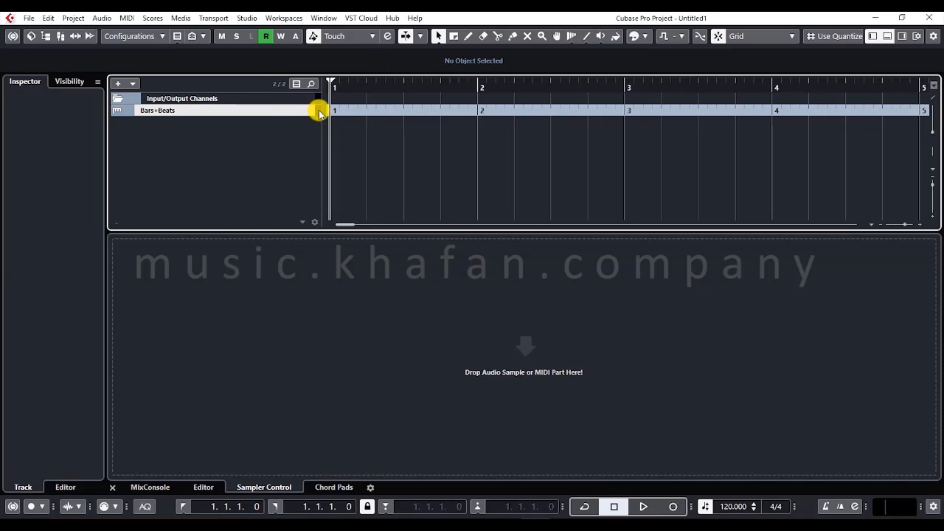
- Remove the ruler track from the project
{"action": "right_click", "coordinate": [220, 109]}
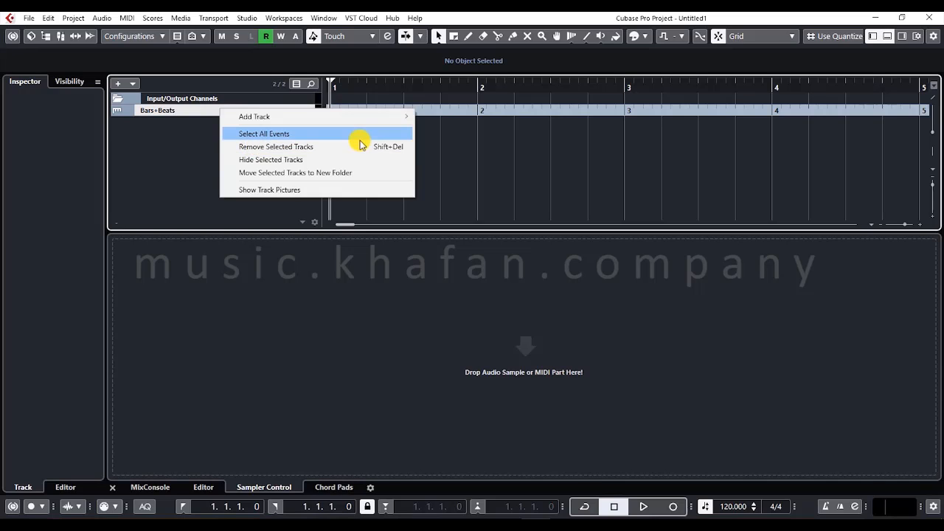
{"action": "left_click", "coordinate": [486, 136]}
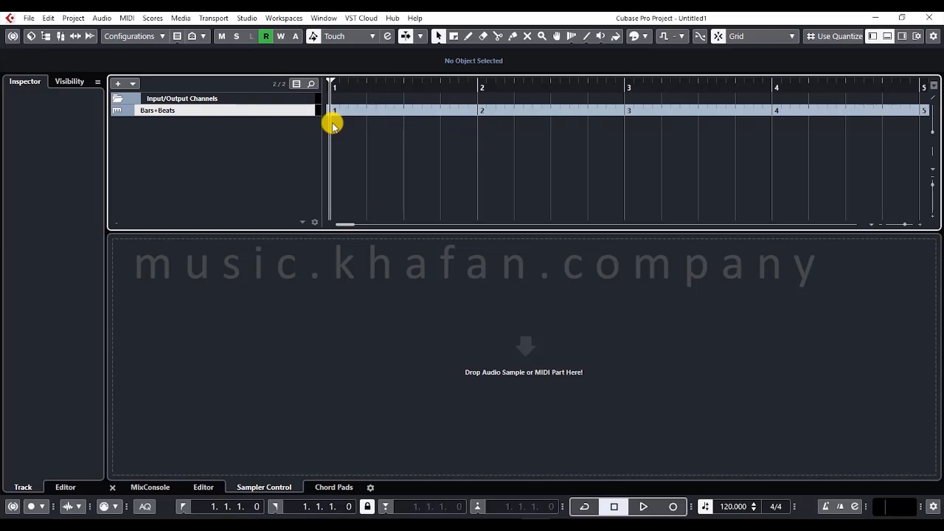
{"action": "right_click", "coordinate": [214, 116]}
{"action": "left_click", "coordinate": [237, 151]}
- Filter the track presets by the Accordion category and try to add a track without choosing a preset
{"action": "right_click", "coordinate": [213, 136]}
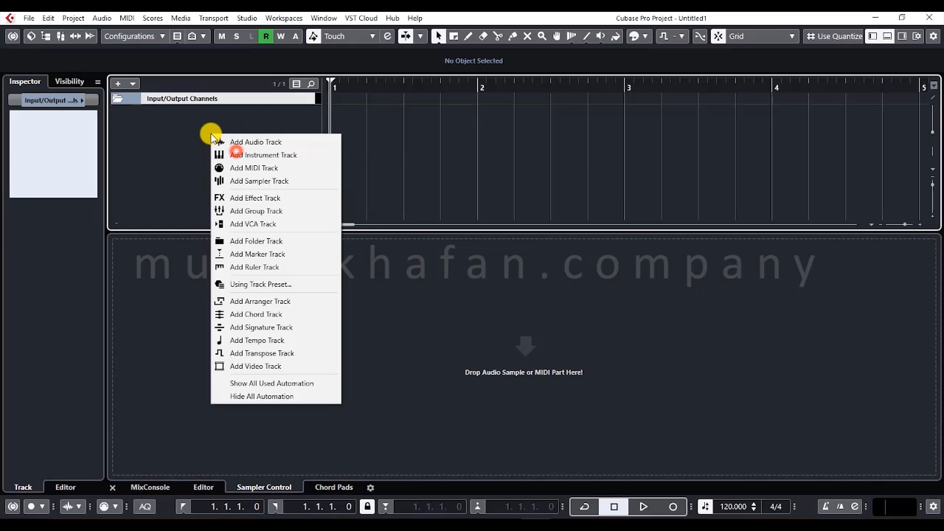
{"action": "left_click", "coordinate": [257, 284]}
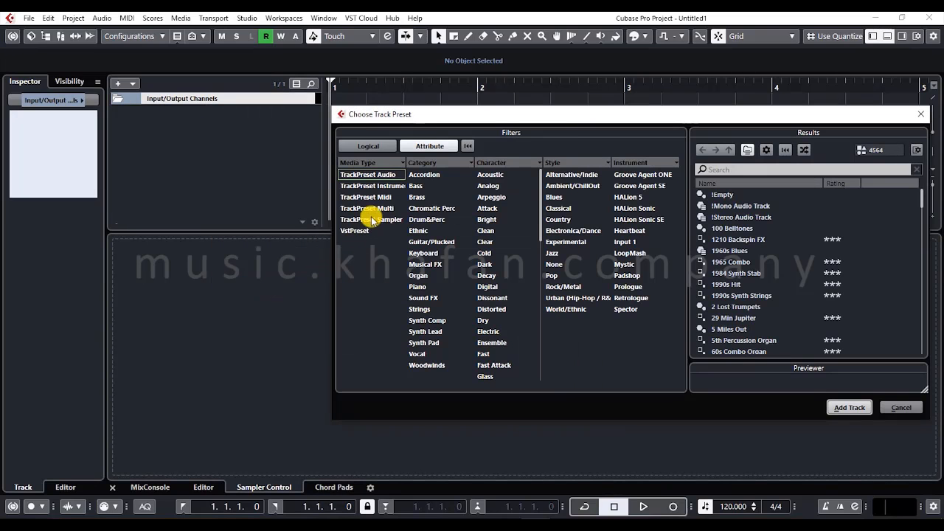
{"action": "left_click", "coordinate": [426, 175]}
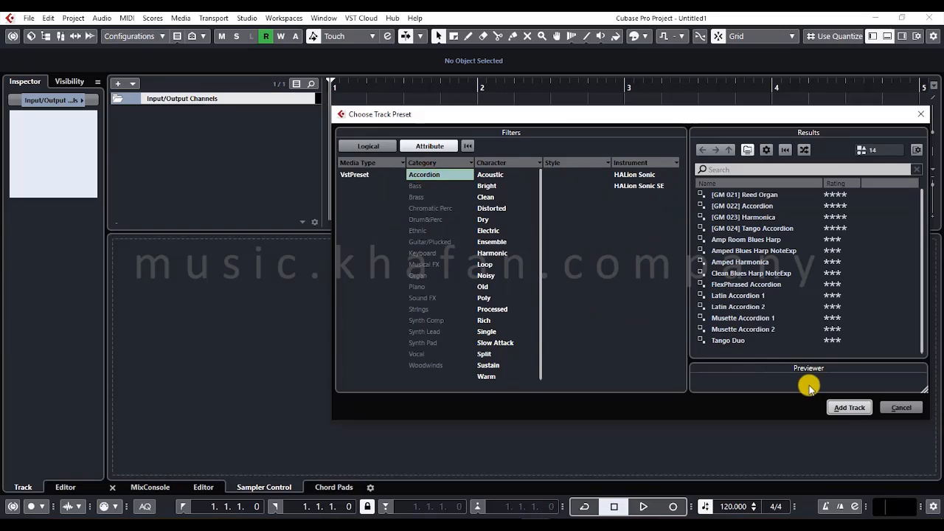
{"action": "left_click", "coordinate": [850, 407]}
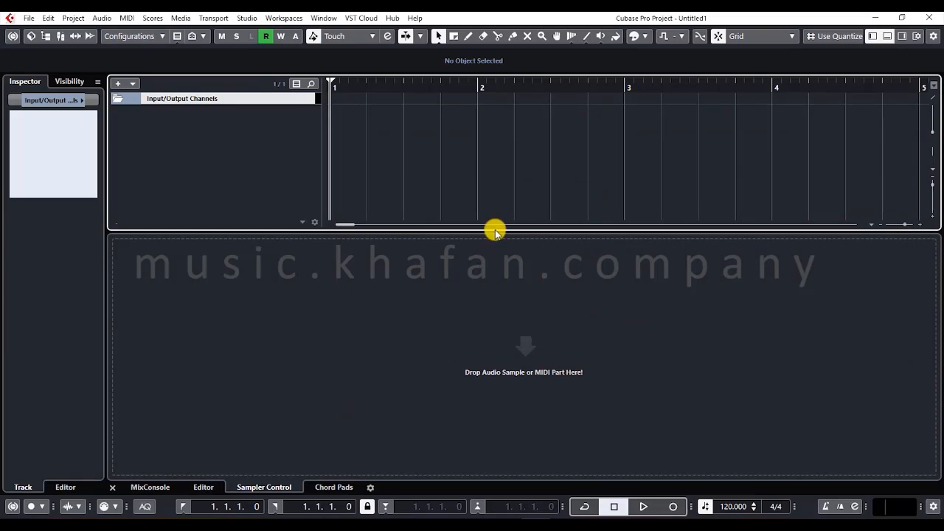
{"action": "right_click", "coordinate": [278, 120]}
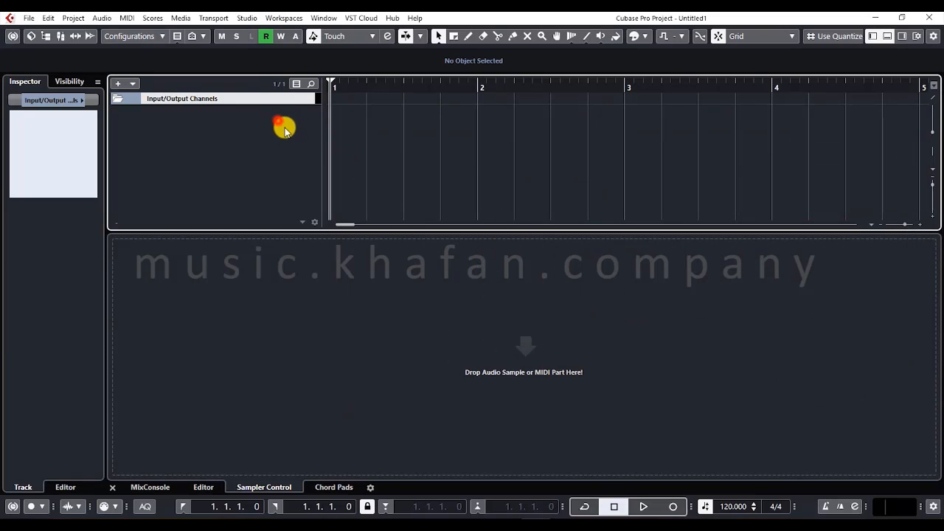
{"action": "left_click", "coordinate": [295, 84]}
{"action": "left_click", "coordinate": [257, 100]}
{"action": "left_click", "coordinate": [114, 97]}
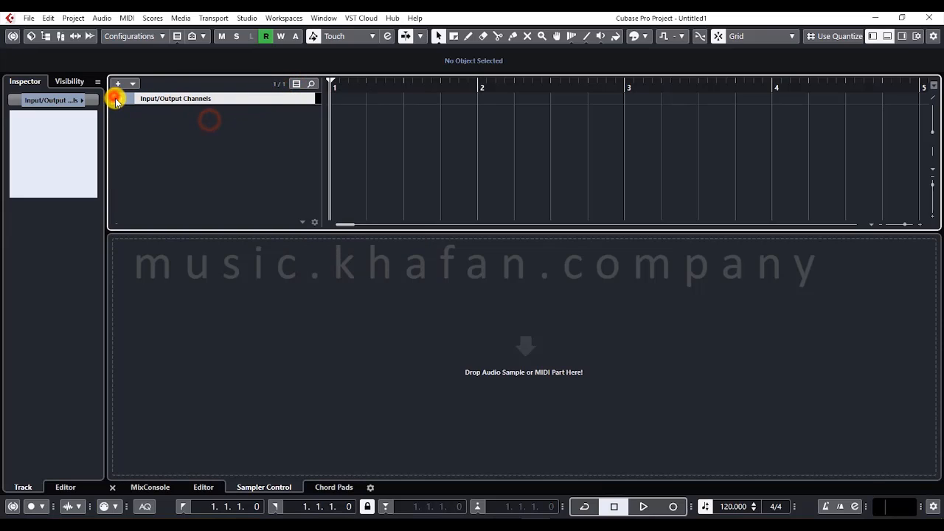
- Add an arranger track and open its Arranger Editor
{"action": "right_click", "coordinate": [175, 139]}
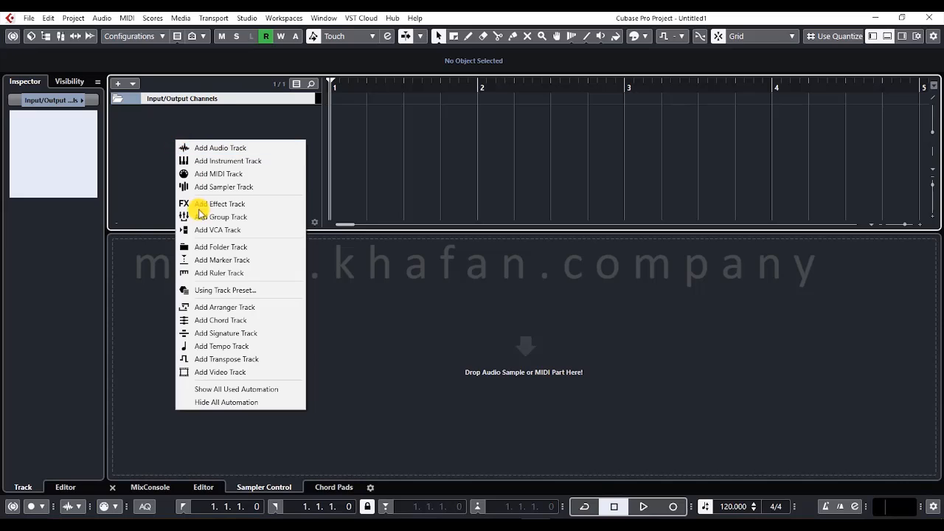
{"action": "left_click", "coordinate": [226, 307]}
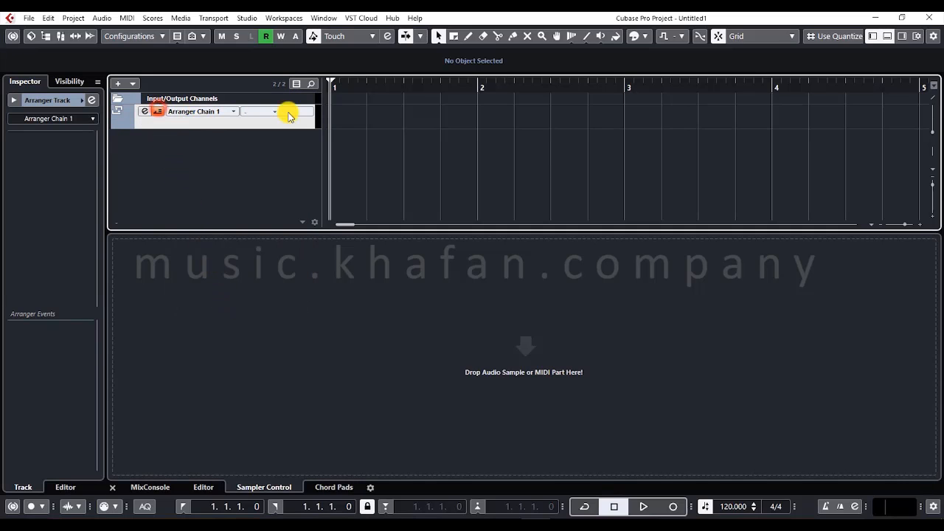
{"action": "left_click", "coordinate": [341, 114]}
{"action": "left_click", "coordinate": [92, 100]}
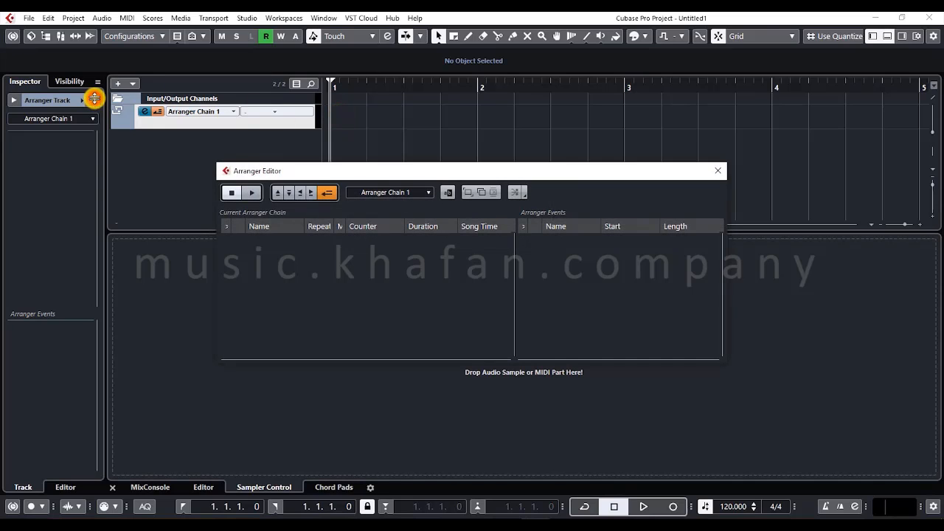
- Try playback and chain step navigation in the Arranger Editor, stop playback, and create a second arranger chain
{"action": "left_click", "coordinate": [247, 193]}
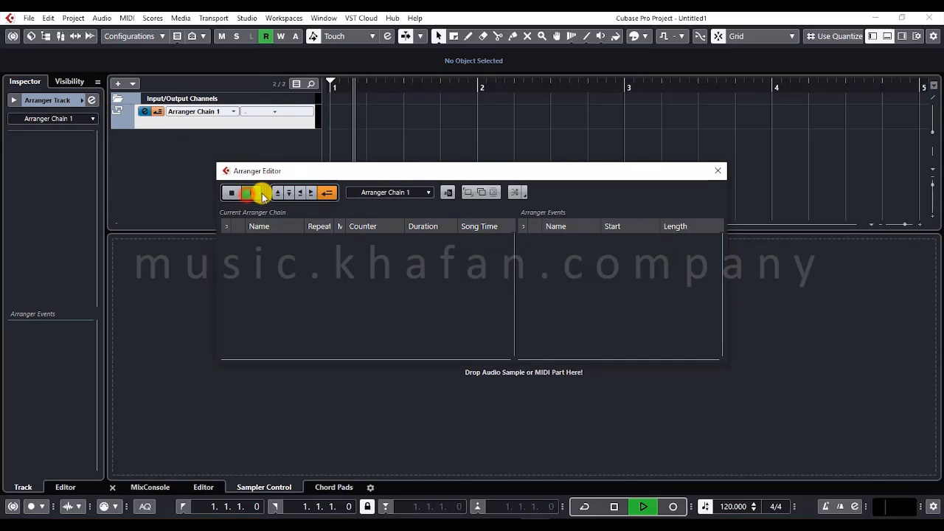
{"action": "left_click", "coordinate": [277, 193]}
{"action": "left_click", "coordinate": [290, 192]}
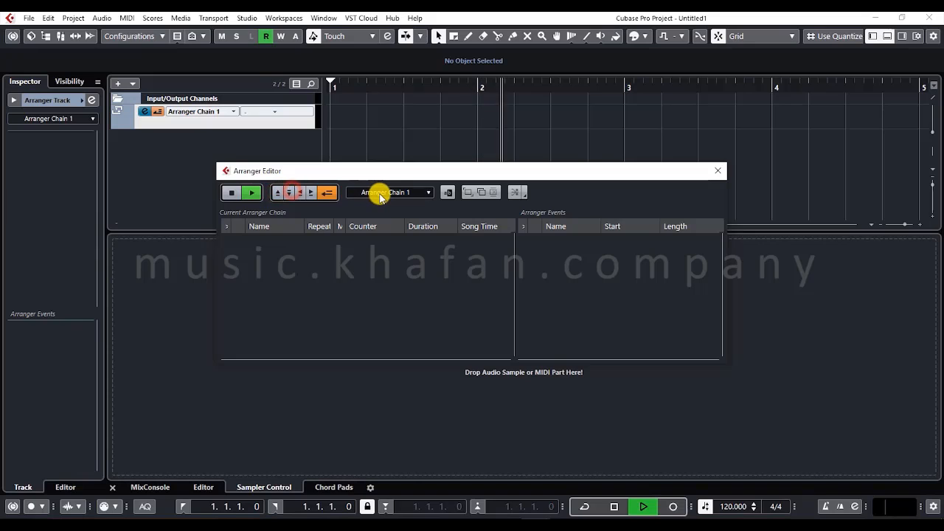
{"action": "key", "text": "space"}
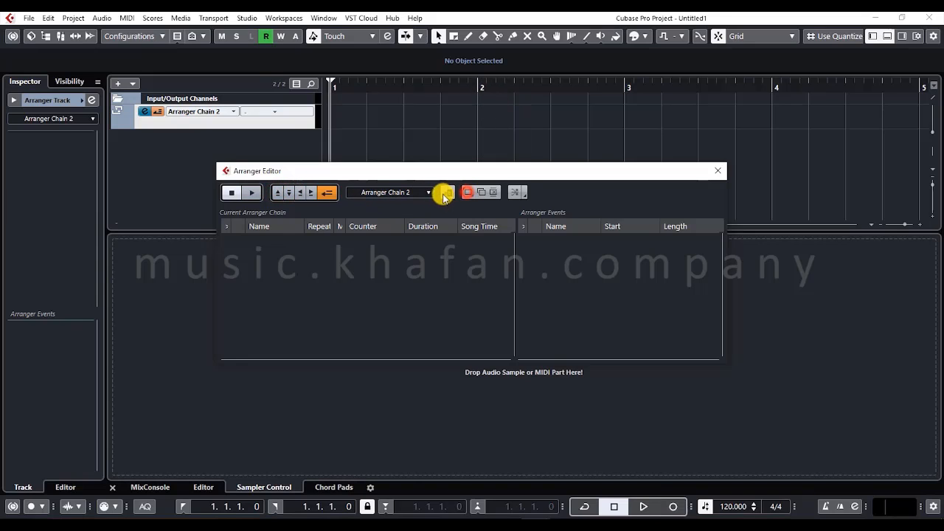
- Switch the Arranger Editor back to Arranger Chain 1 and close the editor
{"action": "left_click", "coordinate": [429, 192]}
{"action": "left_click", "coordinate": [418, 210]}
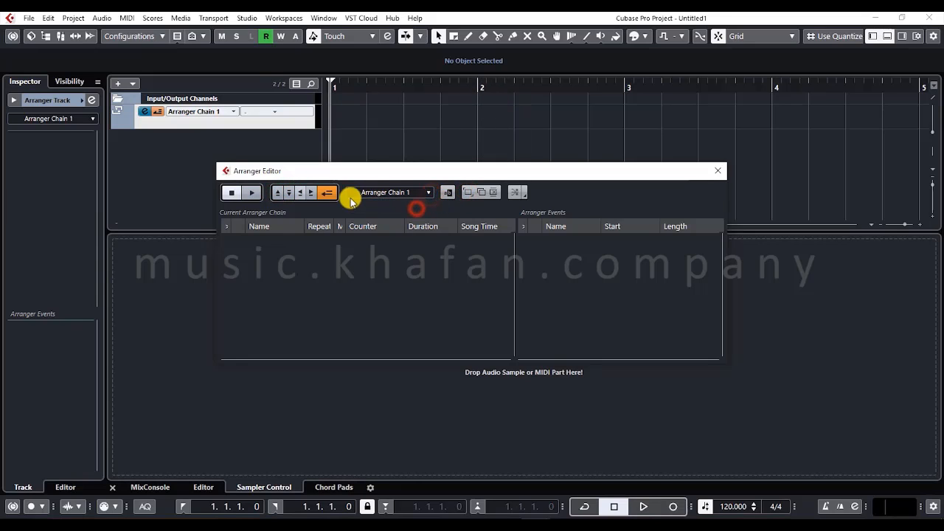
{"action": "left_click", "coordinate": [295, 189]}
- Draw an arranger event about one beat long at the start of bar 1
{"action": "right_click", "coordinate": [338, 112]}
{"action": "left_click", "coordinate": [368, 113]}
{"action": "mouse_move", "coordinate": [366, 113]}
{"action": "left_mouse_down"}
{"action": "mouse_move", "coordinate": [385, 113]}
{"action": "mouse_move", "coordinate": [385, 127]}
{"action": "mouse_move", "coordinate": [334, 110]}
{"action": "mouse_move", "coordinate": [340, 122]}
{"action": "left_mouse_up"}
{"action": "key", "text": "1"}
{"action": "left_click", "coordinate": [359, 134]}
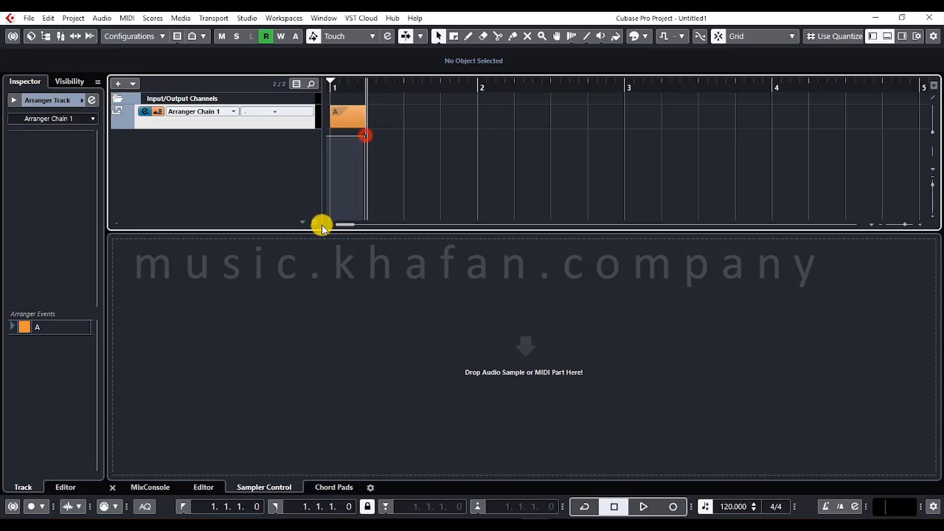
- Extend the arranger event to the start of bar 2, and remove the arranger track
{"action": "left_click", "coordinate": [345, 123]}
{"action": "left_click_drag", "start_coordinate": [363, 124], "coordinate": [449, 135]}
{"action": "left_click", "coordinate": [449, 135]}
{"action": "right_click", "coordinate": [254, 118]}
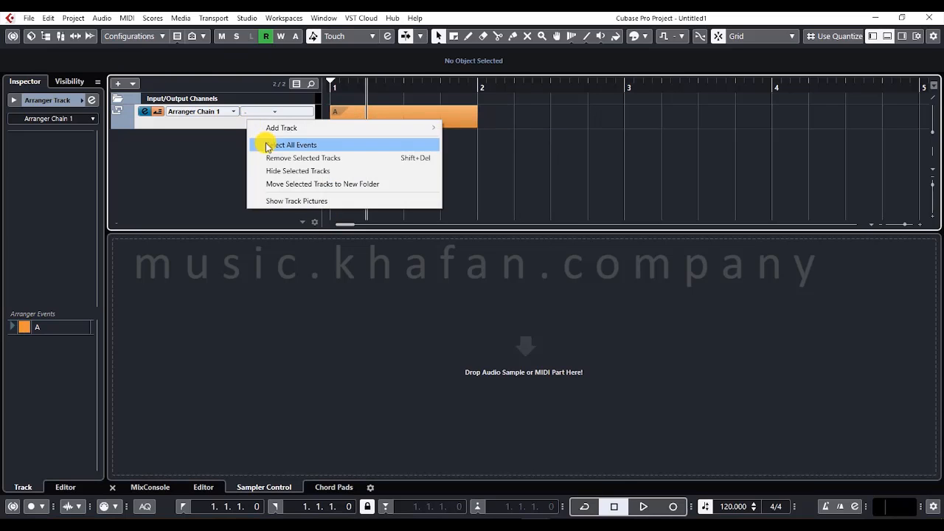
{"action": "left_click", "coordinate": [274, 156]}
- Add a tempo track below the Input/Output Channels folder
{"action": "right_click", "coordinate": [217, 121]}
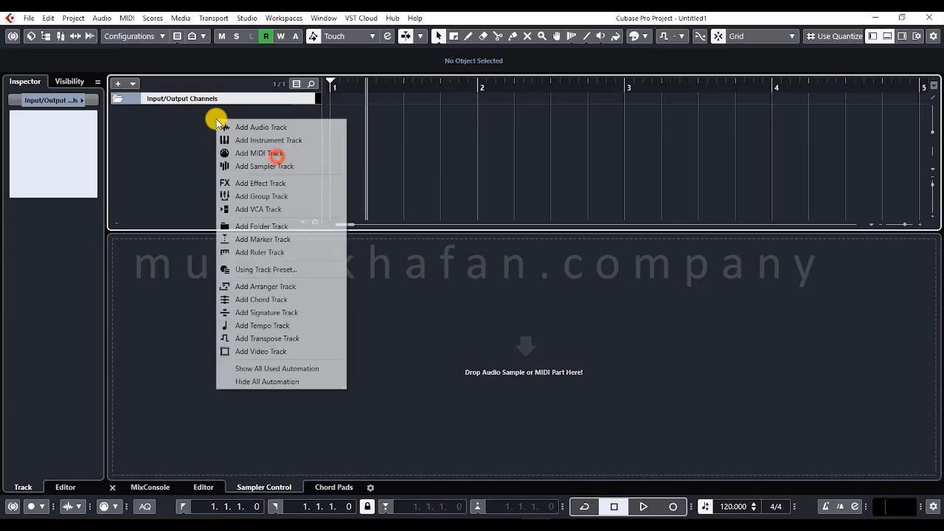
{"action": "left_click", "coordinate": [266, 326]}
{"action": "left_click_drag", "start_coordinate": [271, 129], "coordinate": [282, 193]}
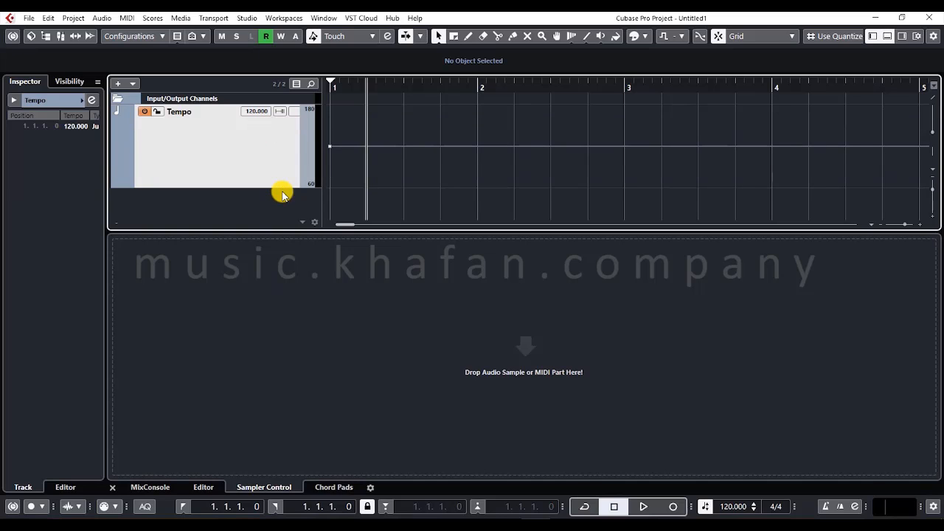
{"action": "right_click", "coordinate": [453, 464]}
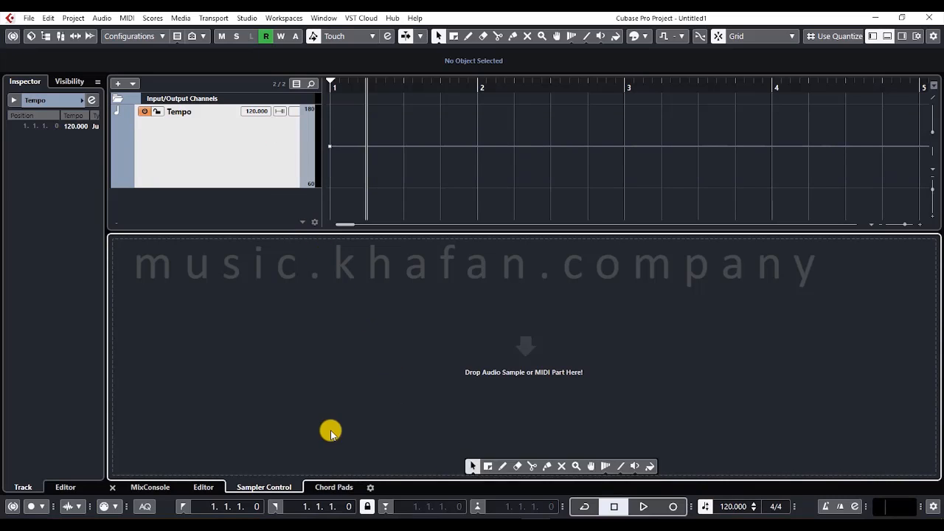
{"action": "left_click", "coordinate": [272, 201]}
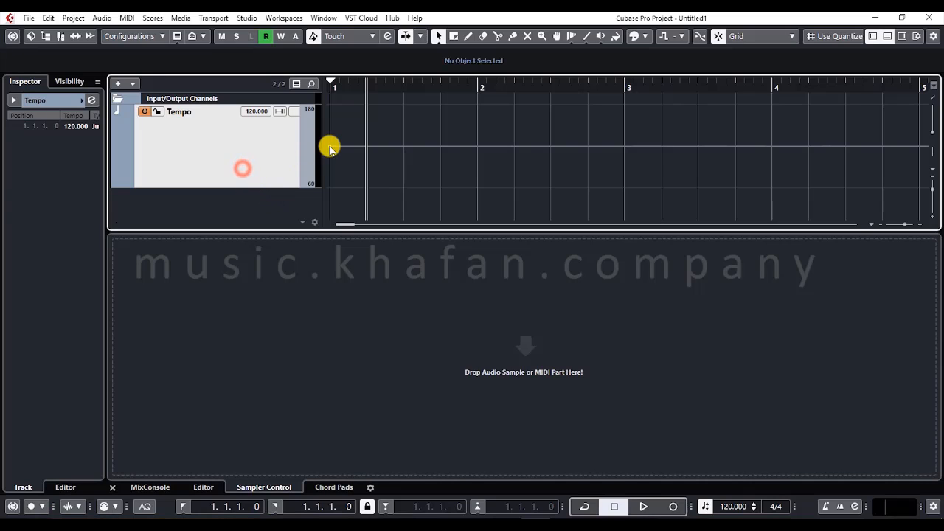
- Set the tempo point at the start of the project to 60
{"action": "left_click_drag", "start_coordinate": [329, 148], "coordinate": [334, 183]}
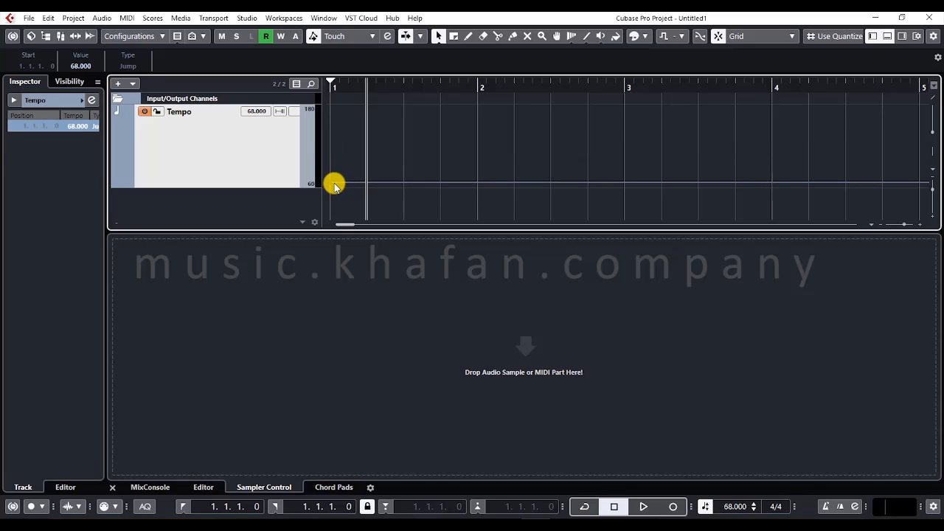
{"action": "left_click", "coordinate": [70, 66]}
{"action": "type", "text": "60"}
{"action": "key", "text": "Return"}
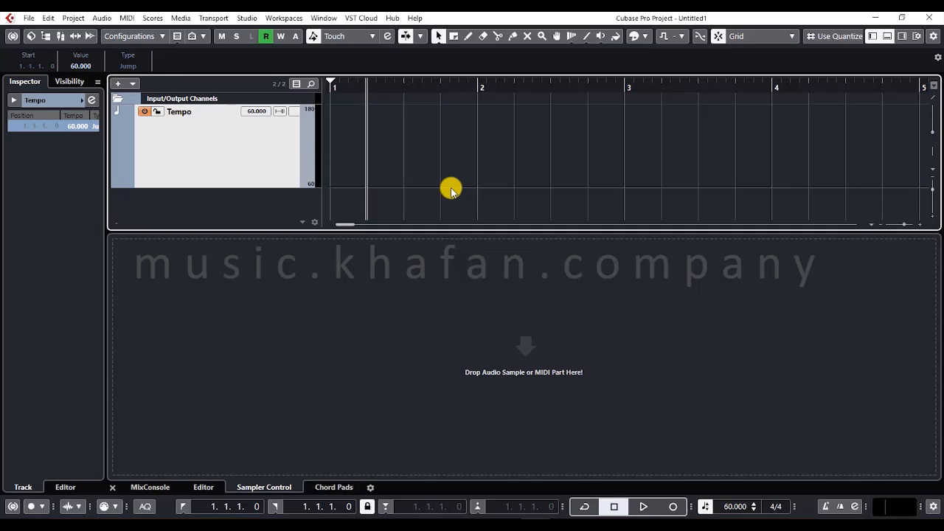
- Add a tempo point of 65 at the start of bar 2, and remove the tempo track
{"action": "left_click_drag", "start_coordinate": [451, 189], "coordinate": [478, 152]}
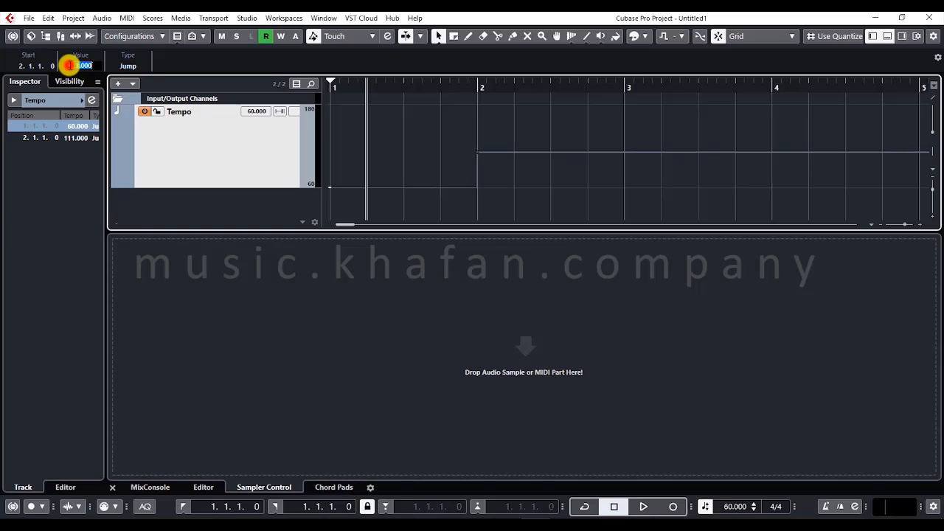
{"action": "type", "text": "65"}
{"action": "key", "text": "Return"}
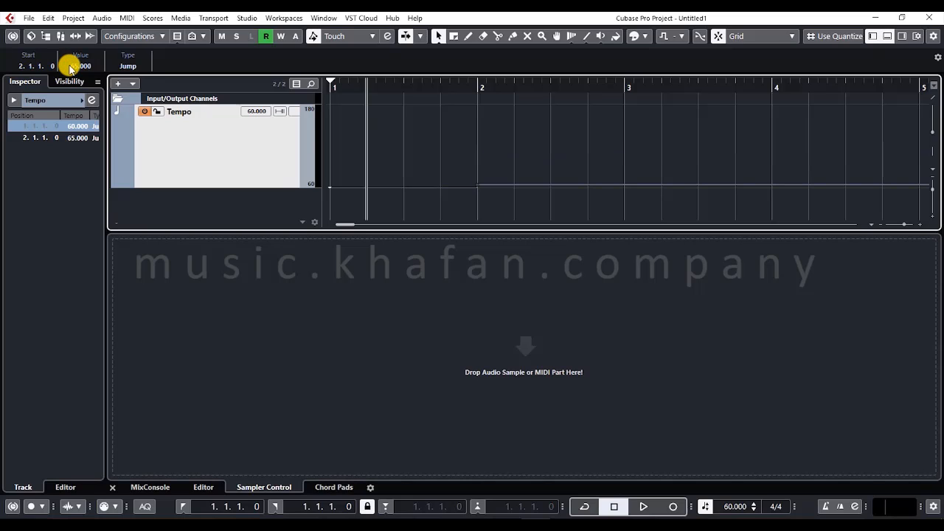
{"action": "right_click", "coordinate": [257, 167]}
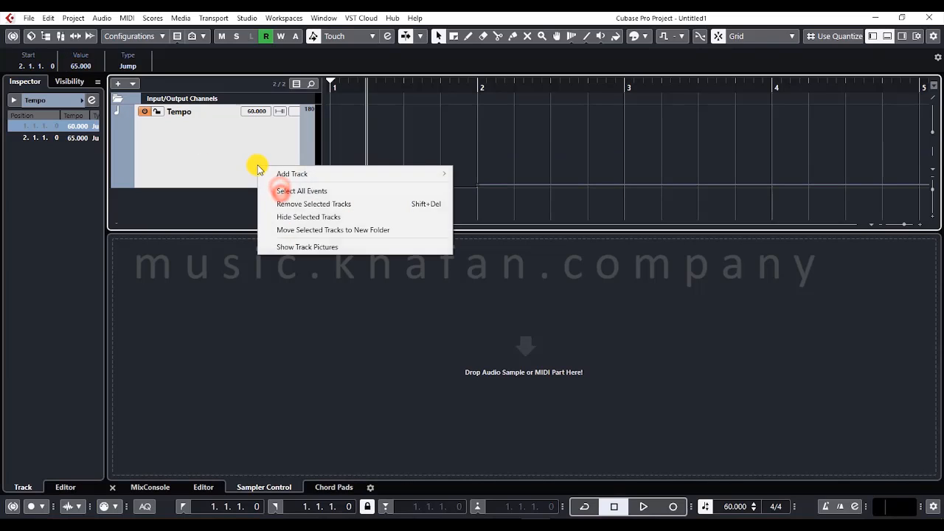
{"action": "left_click", "coordinate": [280, 203]}
- Add a transpose track and draw transpose events on beats 3 and 4 of bar 1
{"action": "right_click", "coordinate": [167, 143]}
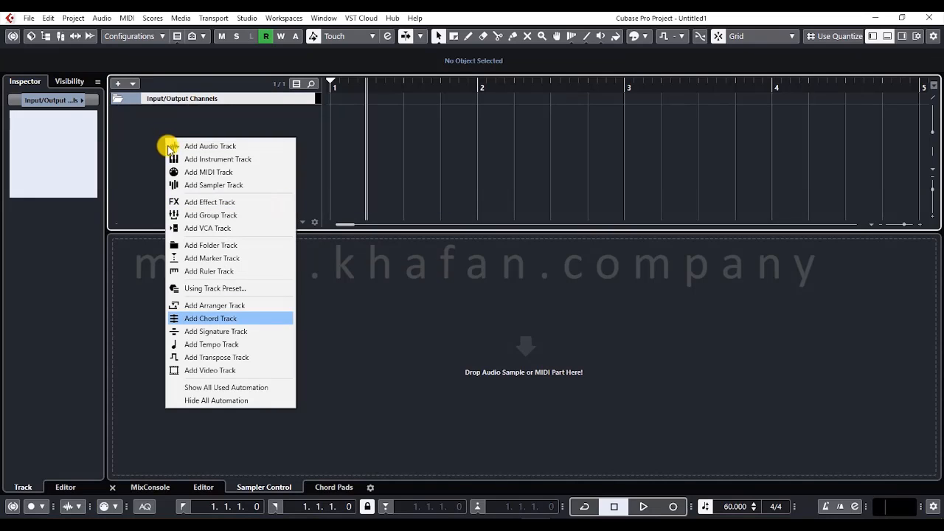
{"action": "left_click", "coordinate": [232, 357]}
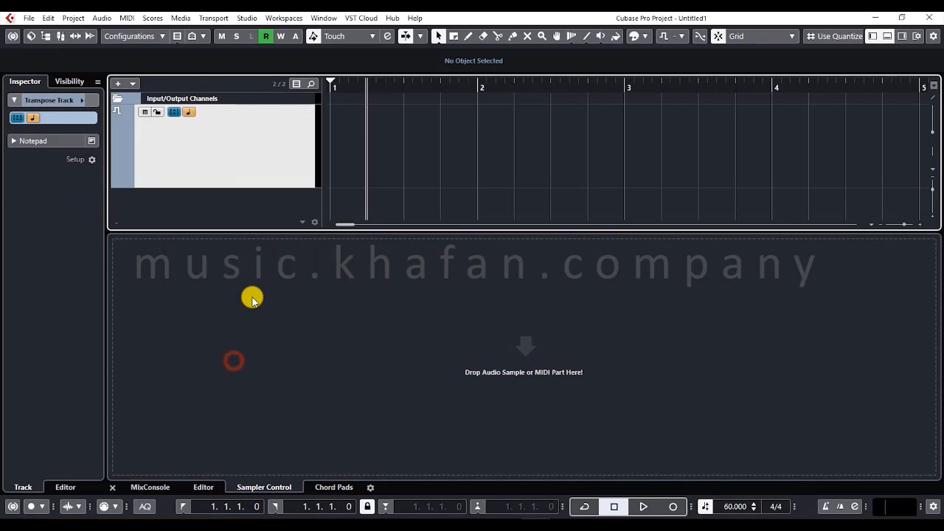
{"action": "right_click", "coordinate": [367, 172]}
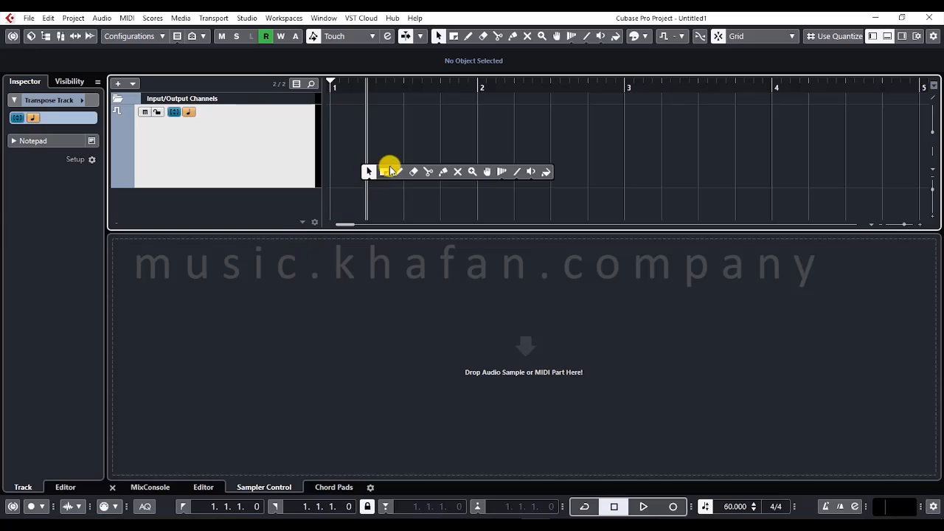
{"action": "left_click", "coordinate": [397, 173]}
{"action": "left_click", "coordinate": [395, 173]}
{"action": "key", "text": "1"}
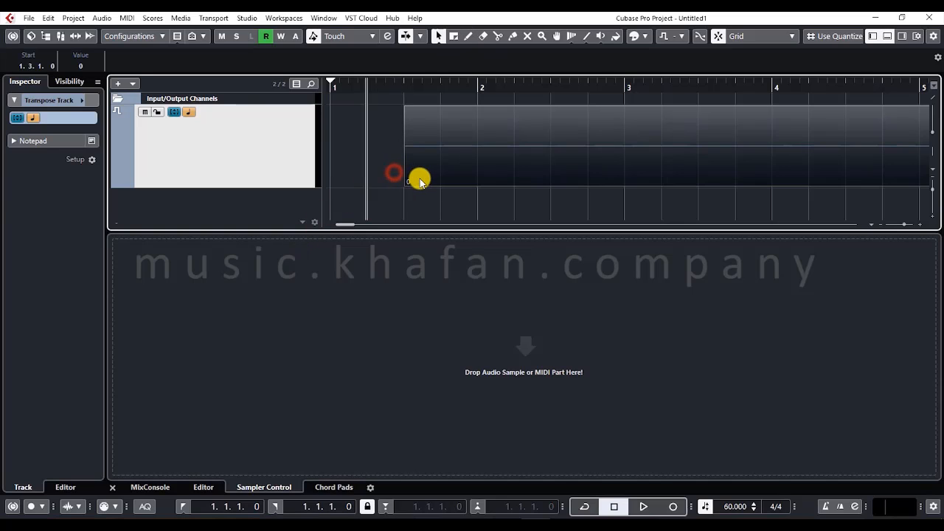
{"action": "left_click_drag", "start_coordinate": [441, 137], "coordinate": [441, 127]}
{"action": "right_click", "coordinate": [442, 131]}
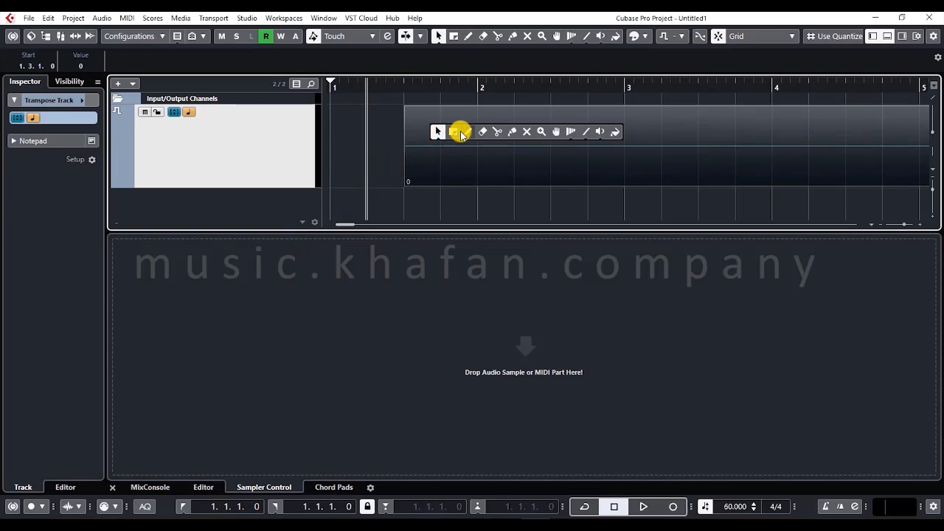
{"action": "left_click", "coordinate": [460, 130]}
{"action": "left_click", "coordinate": [453, 137]}
{"action": "key", "text": "1"}
- Set the first transpose event to 1 and the second to -7, and remove the transpose track
{"action": "left_click", "coordinate": [425, 141]}
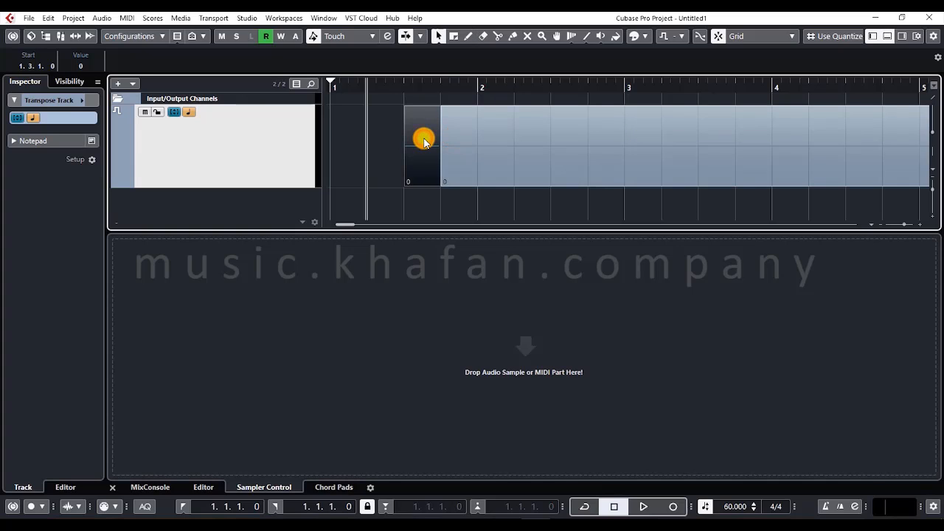
{"action": "scroll", "coordinate": [430, 138], "scroll_direction": "up", "scroll_amount": 1}
{"action": "left_click", "coordinate": [459, 132]}
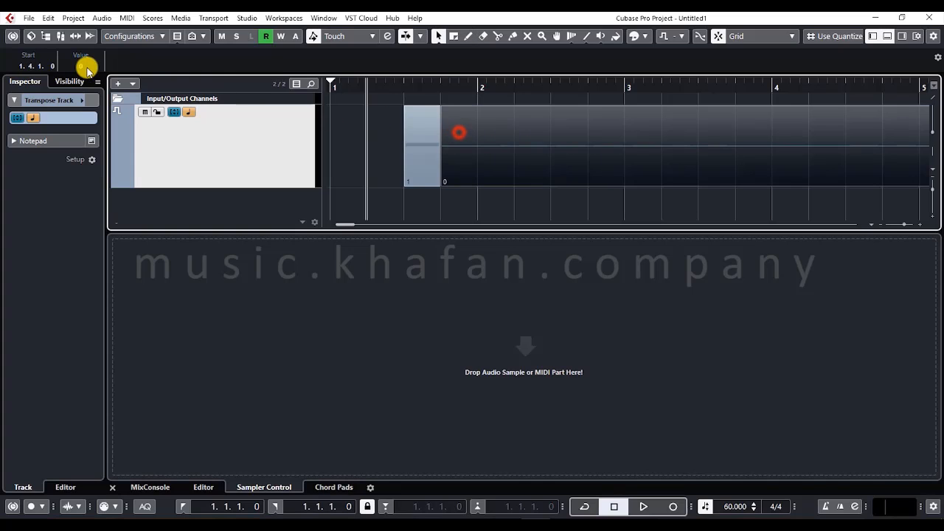
{"action": "scroll", "coordinate": [87, 68], "scroll_direction": "down", "scroll_amount": 7}
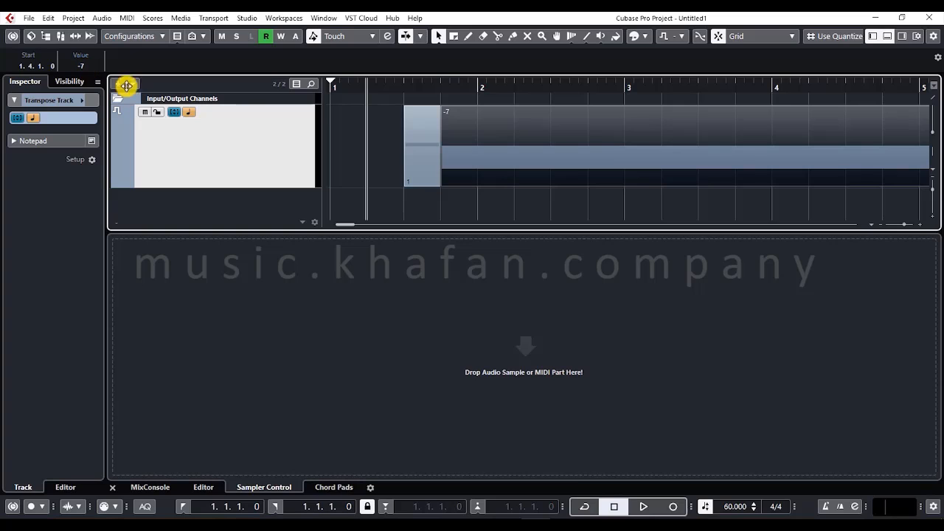
{"action": "right_click", "coordinate": [251, 146]}
{"action": "left_click", "coordinate": [286, 185]}
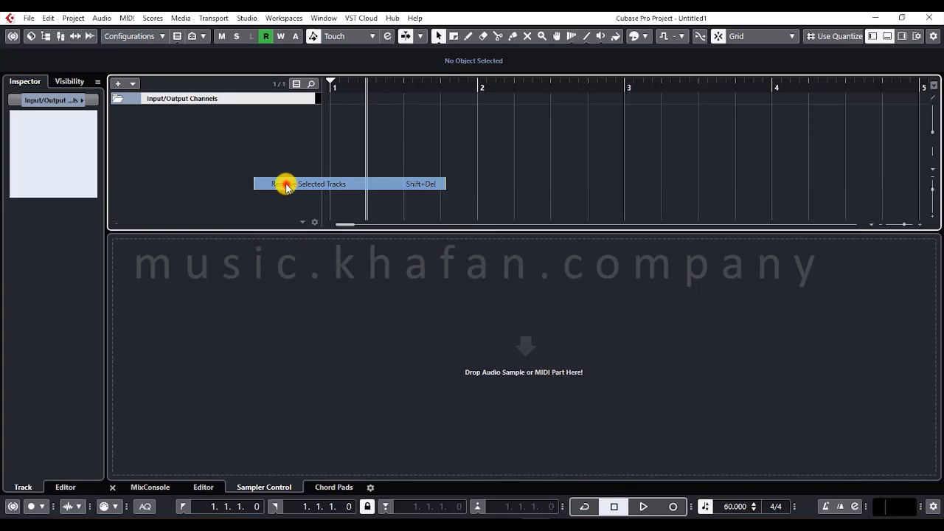
- Add a video track below the Input/Output Channels folder, and remove it again
{"action": "right_click", "coordinate": [237, 127]}
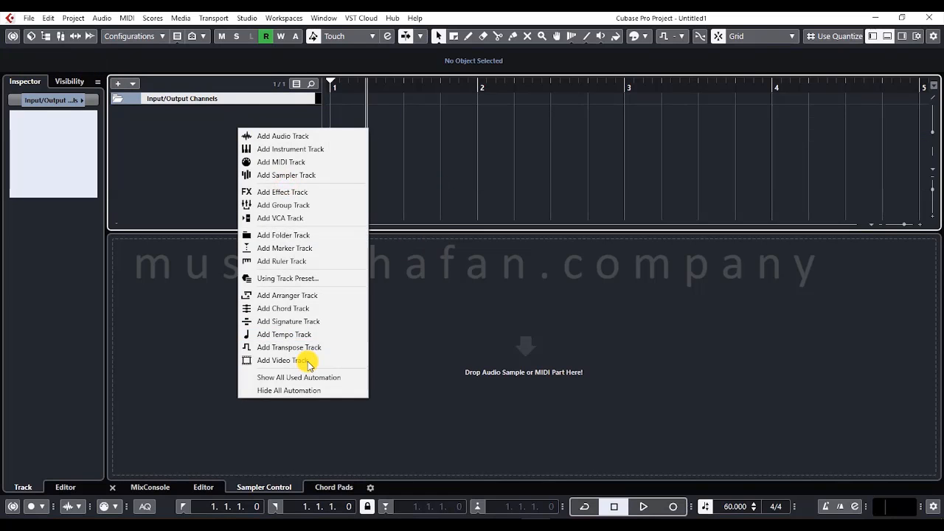
{"action": "left_click", "coordinate": [308, 361]}
{"action": "right_click", "coordinate": [229, 146]}
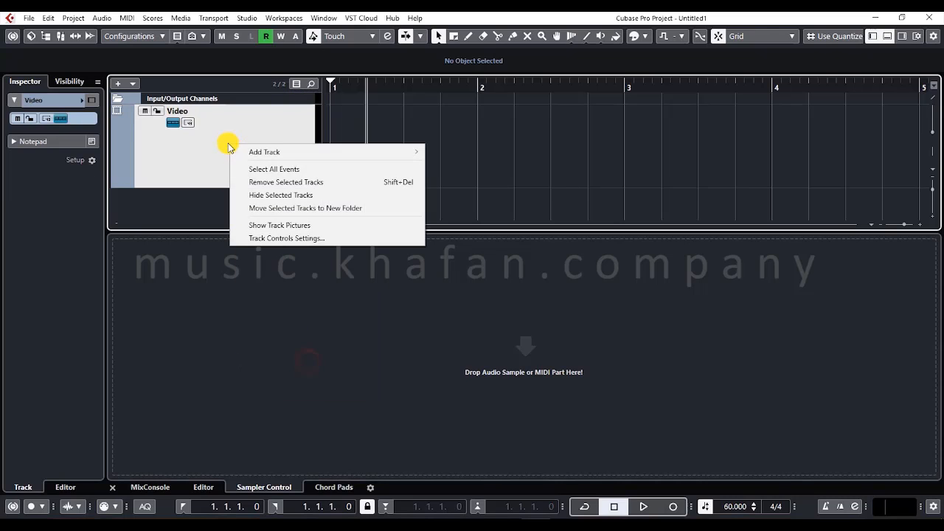
{"action": "left_click", "coordinate": [258, 183]}
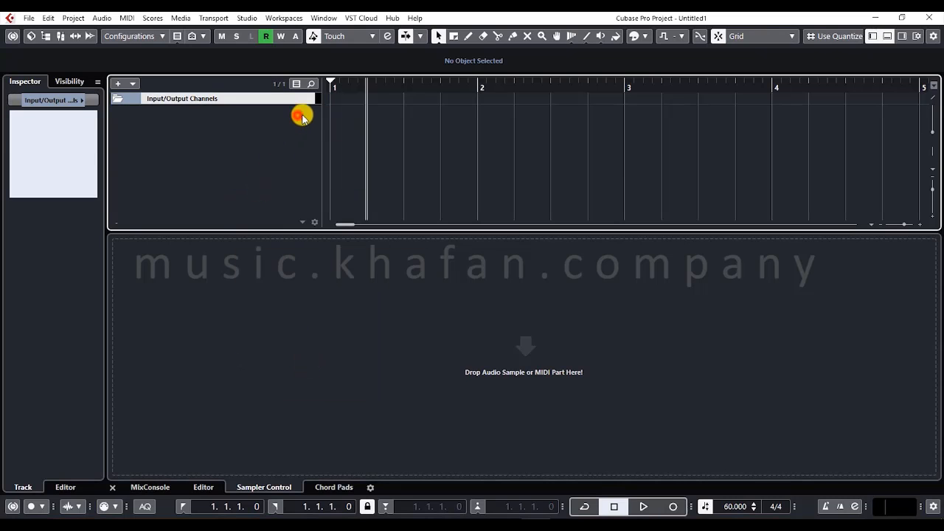
- Hide the lower zone of the project window and look over the available track types
{"action": "left_click", "coordinate": [874, 35]}
{"action": "right_click", "coordinate": [232, 145]}
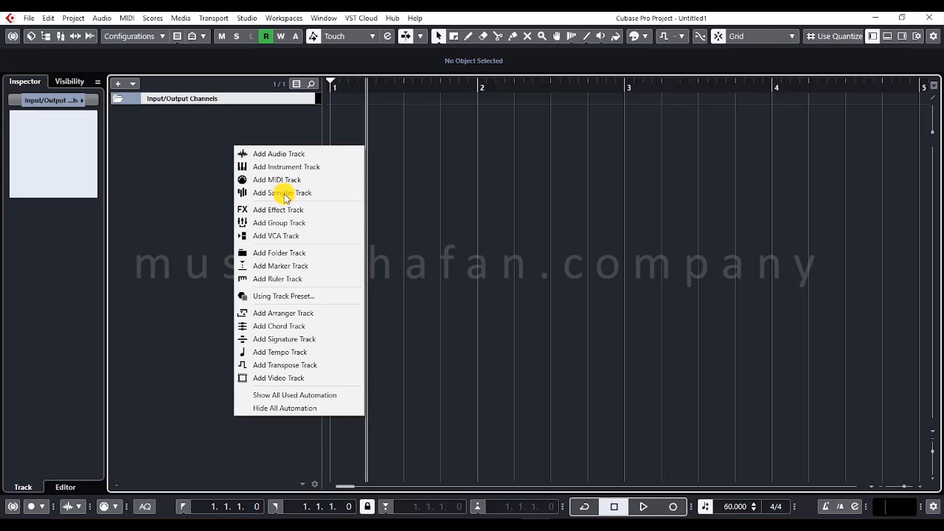
{"action": "left_click", "coordinate": [173, 177]}
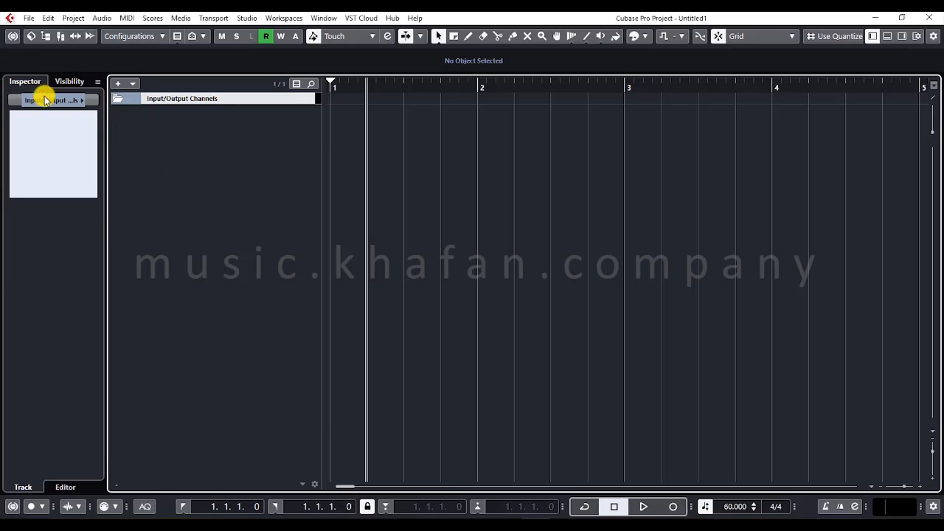
- View the track visibility list, return to the Inspector, and switch Constrain Delay Compensation on and back off
{"action": "left_click", "coordinate": [66, 81]}
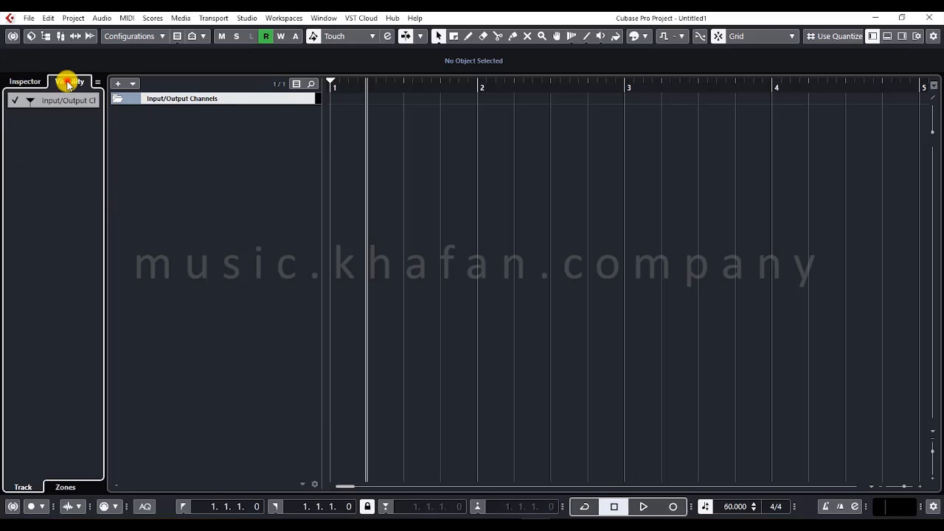
{"action": "left_click", "coordinate": [26, 84]}
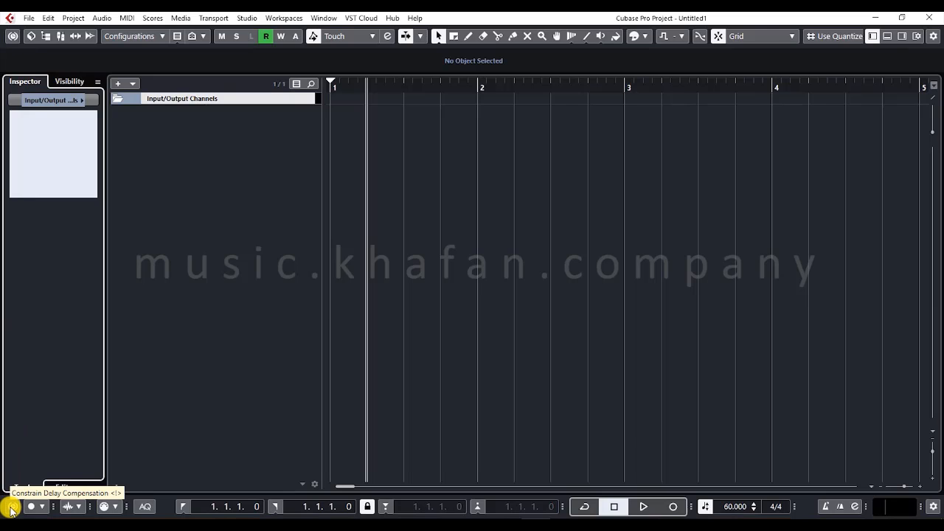
{"action": "left_click", "coordinate": [12, 37]}
{"action": "left_click", "coordinate": [13, 39]}
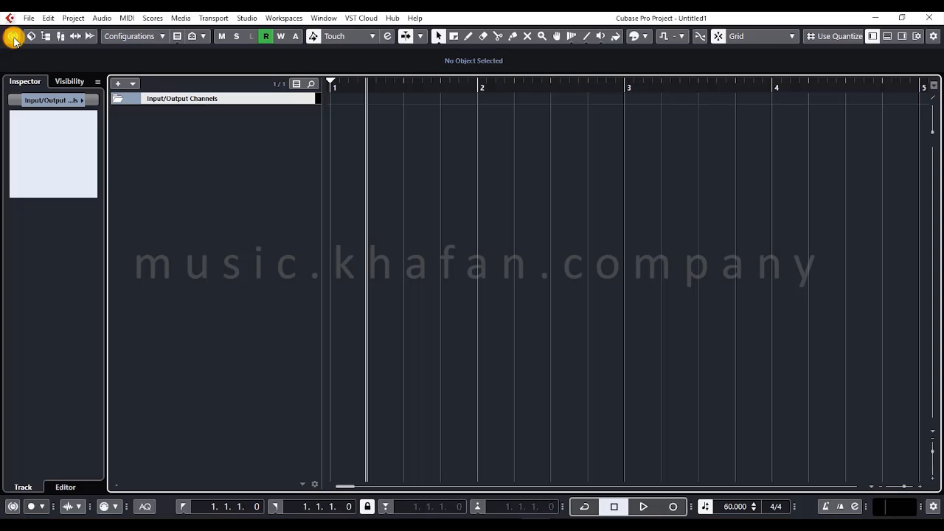
- Review the options of the common record modes and the audio record modes
{"action": "left_click", "coordinate": [38, 509]}
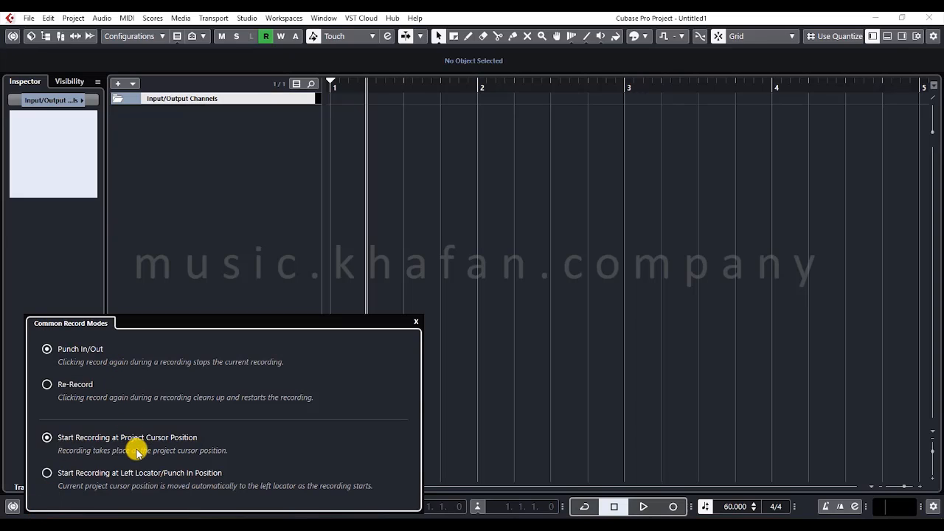
{"action": "left_click", "coordinate": [173, 207]}
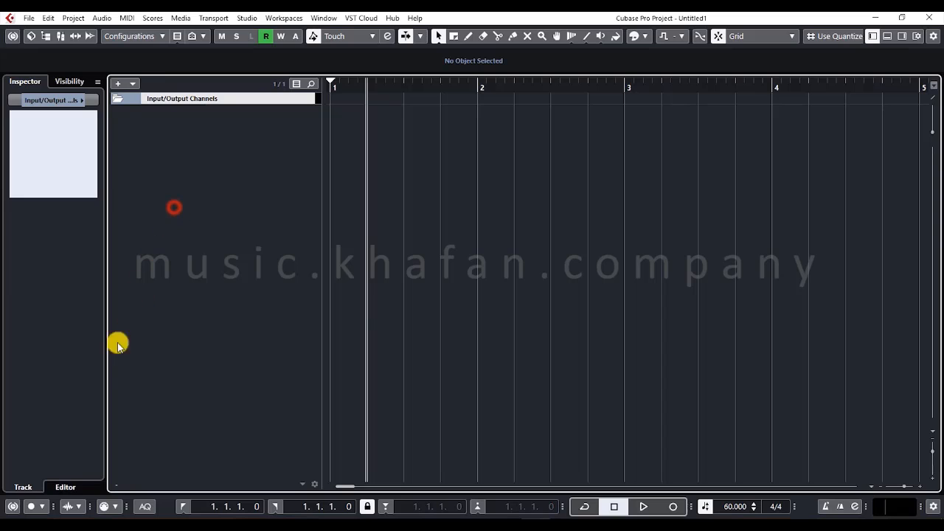
{"action": "left_click", "coordinate": [46, 508]}
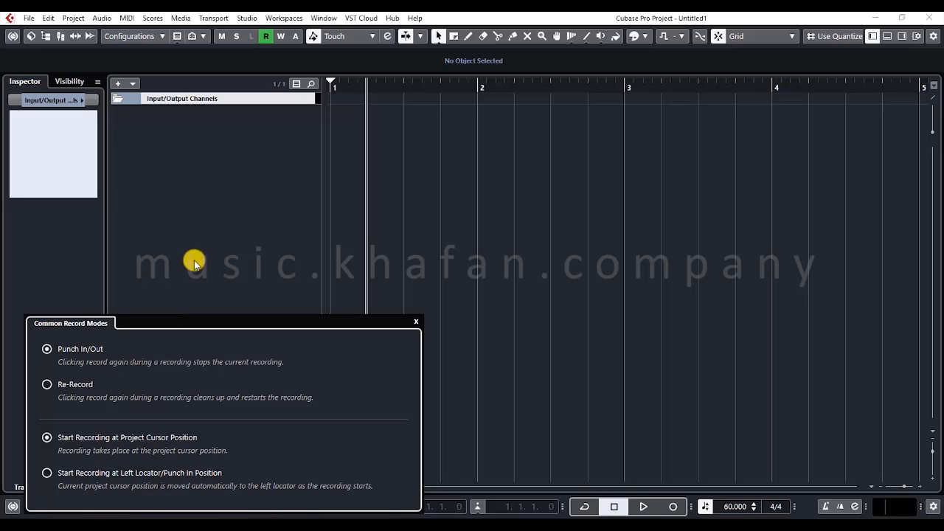
{"action": "left_click", "coordinate": [207, 234]}
{"action": "left_click", "coordinate": [77, 507]}
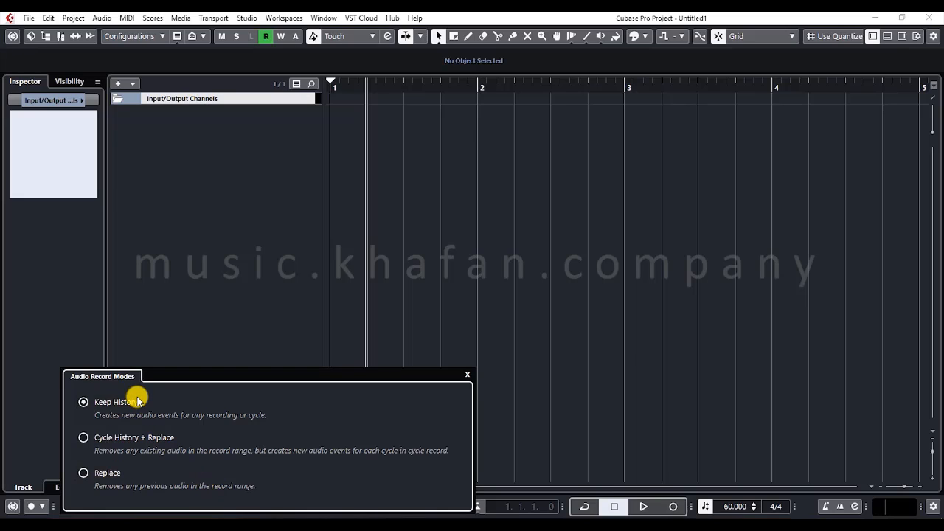
{"action": "left_click", "coordinate": [130, 314]}
- Review the MIDI record modes for linear and cycled recording, including the Auto Quantize option
{"action": "left_click", "coordinate": [118, 506]}
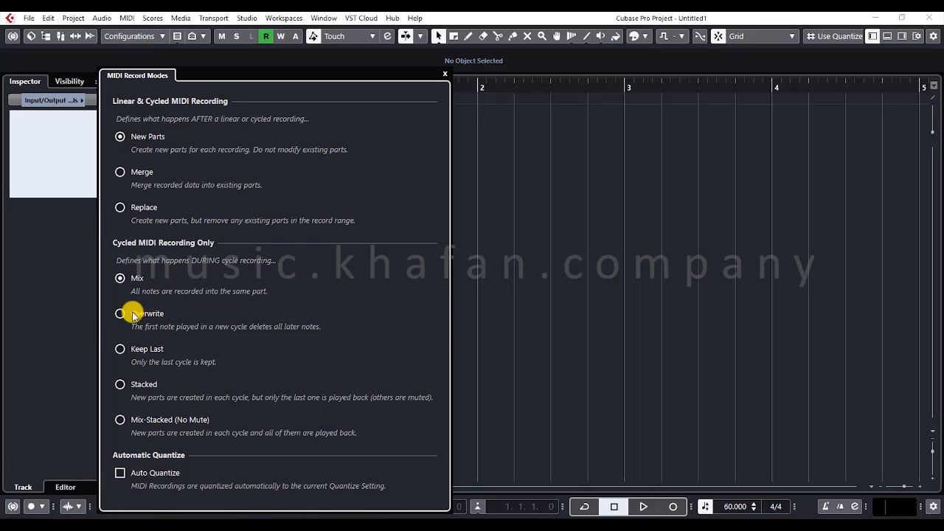
{"action": "left_click", "coordinate": [68, 310]}
{"action": "left_click", "coordinate": [118, 506]}
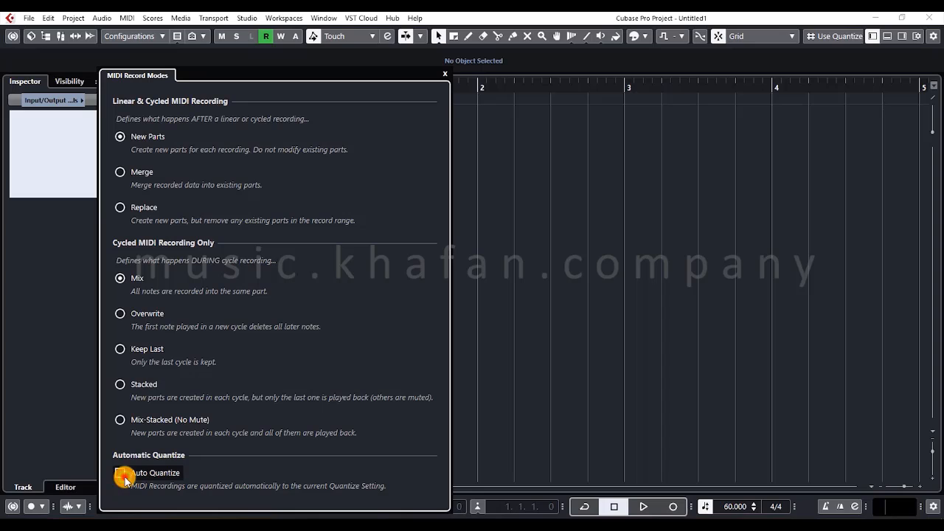
{"action": "left_click", "coordinate": [121, 475]}
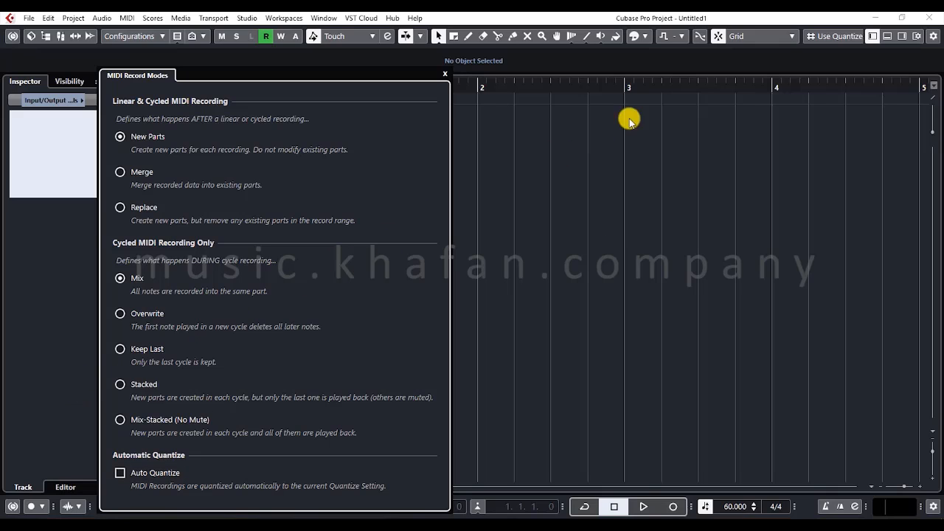
{"action": "left_click", "coordinate": [785, 41]}
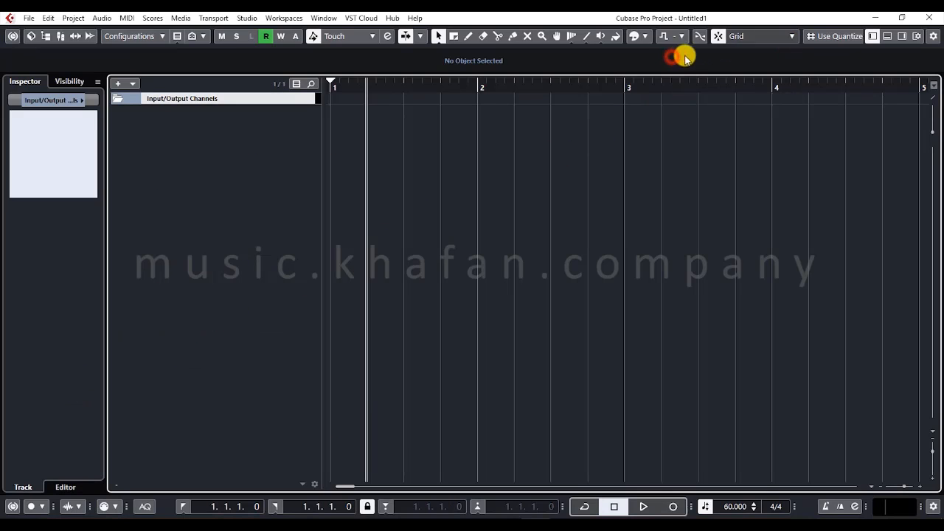
- Hide the right divider in the project toolbar to reach the quantize controls
{"action": "left_click", "coordinate": [822, 36]}
{"action": "left_click", "coordinate": [804, 51]}
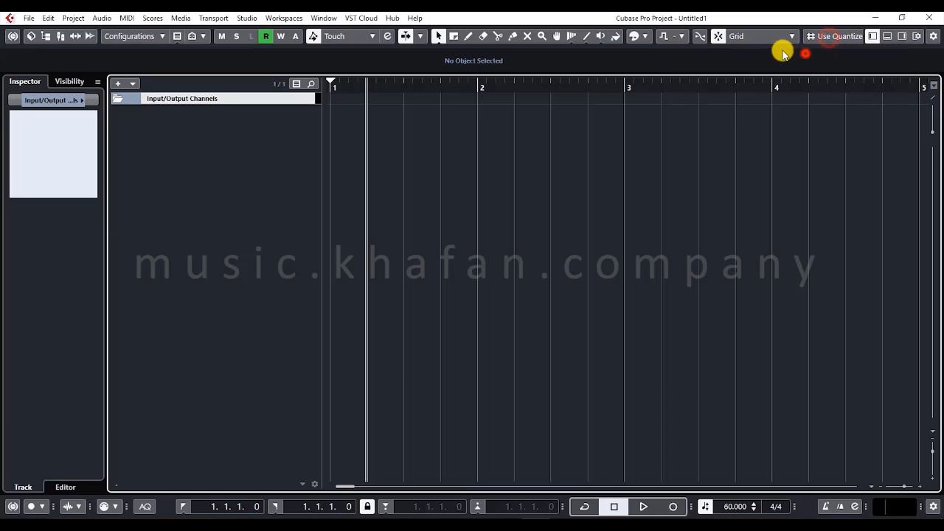
{"action": "right_click", "coordinate": [775, 43]}
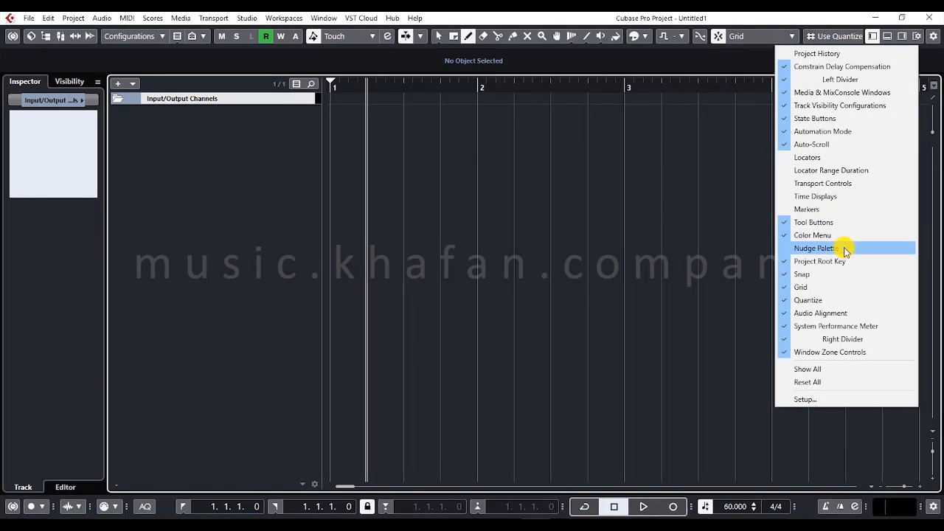
{"action": "left_click", "coordinate": [840, 338]}
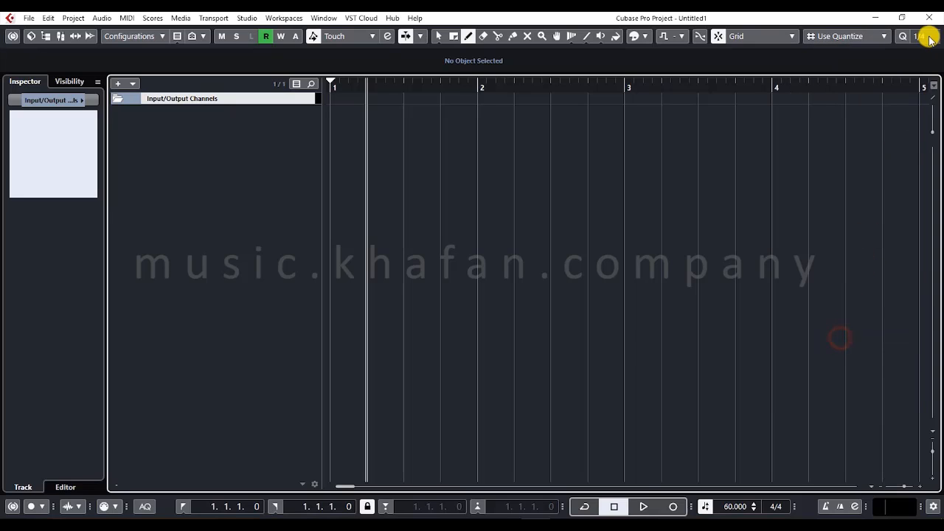
{"action": "left_click", "coordinate": [929, 38]}
{"action": "left_click", "coordinate": [729, 54]}
{"action": "key", "text": "1"}
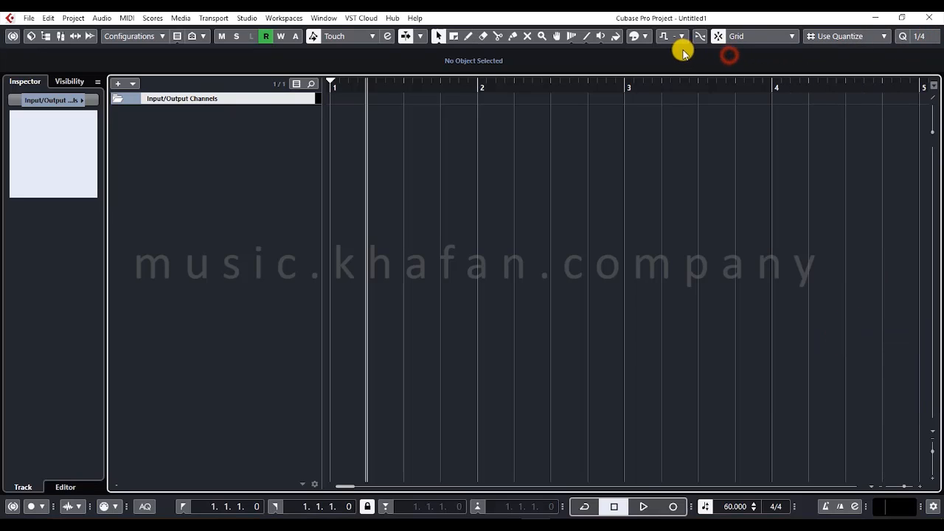
- Hide the track visibility configurations in the project toolbar and show the right divider again
{"action": "right_click", "coordinate": [688, 49]}
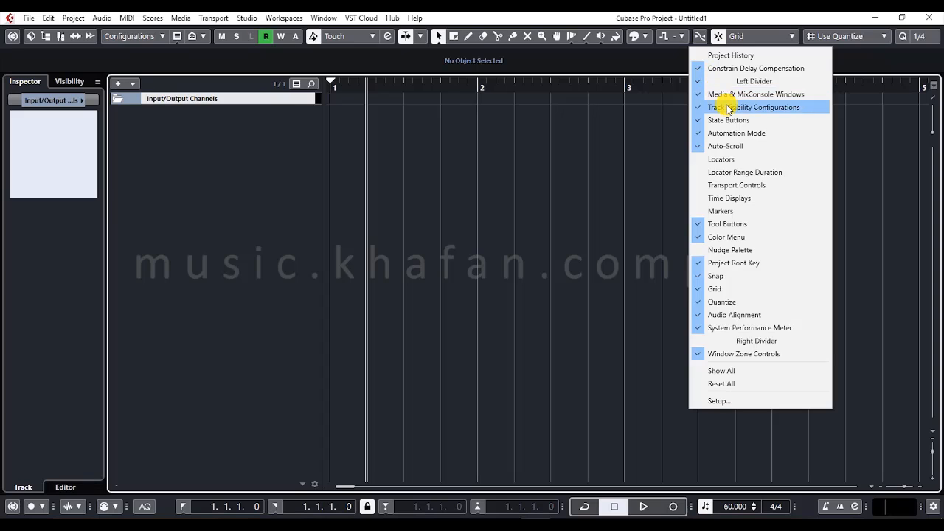
{"action": "left_click", "coordinate": [724, 107]}
{"action": "right_click", "coordinate": [595, 47]}
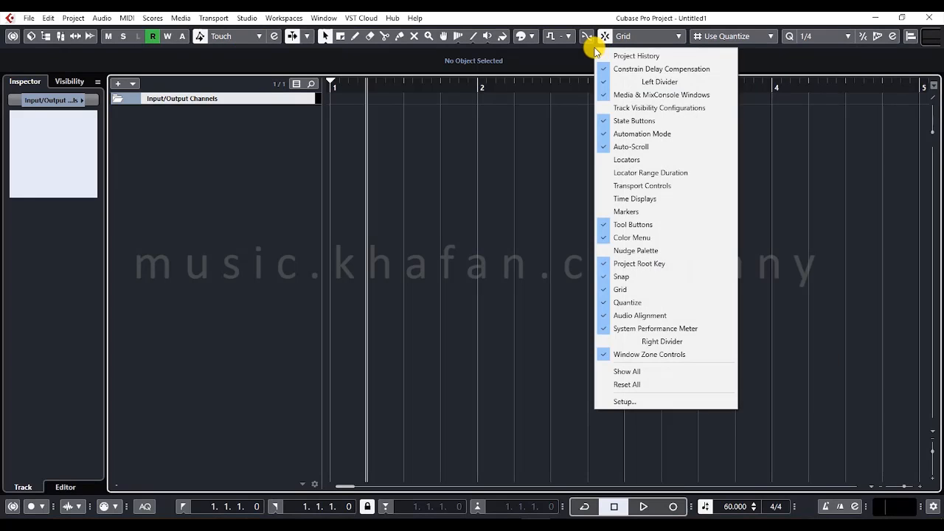
{"action": "left_click", "coordinate": [631, 341]}
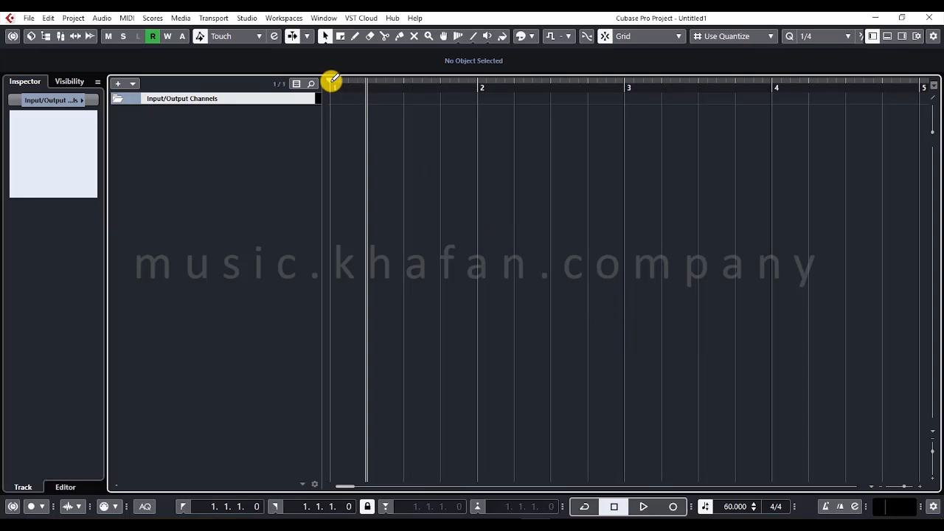
- Set the left and right locators to 1.1.1.0 and 2.4.1.0 in the ruler and jump the cursor to each of them
{"action": "left_click_drag", "start_coordinate": [332, 78], "coordinate": [580, 68]}
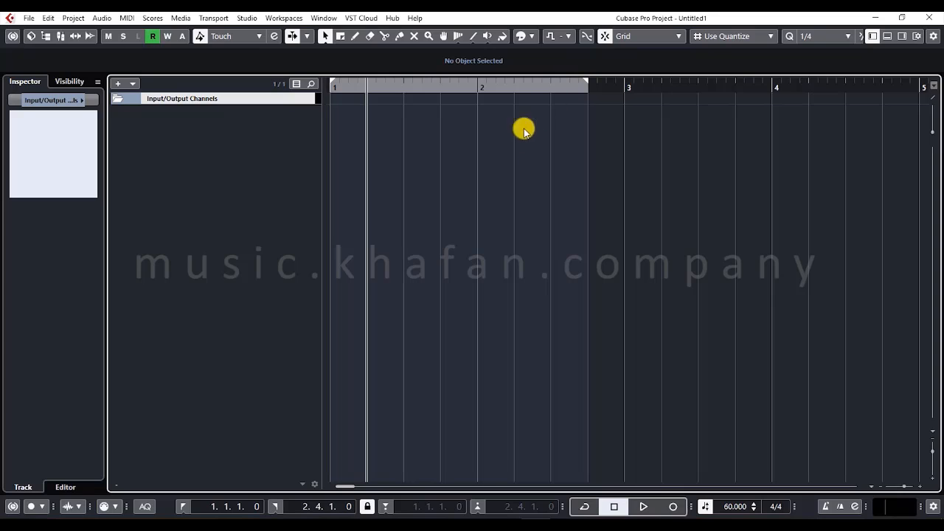
{"action": "left_click", "coordinate": [181, 506]}
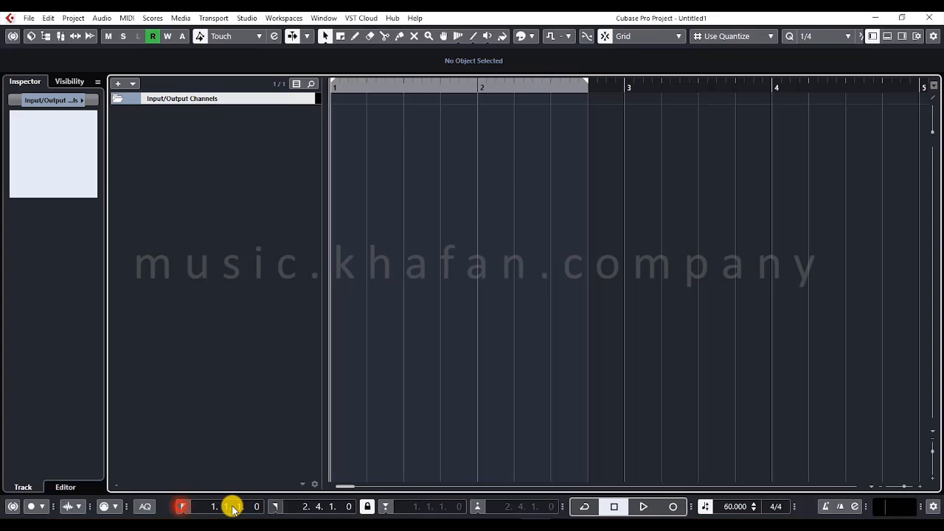
{"action": "left_click", "coordinate": [272, 506]}
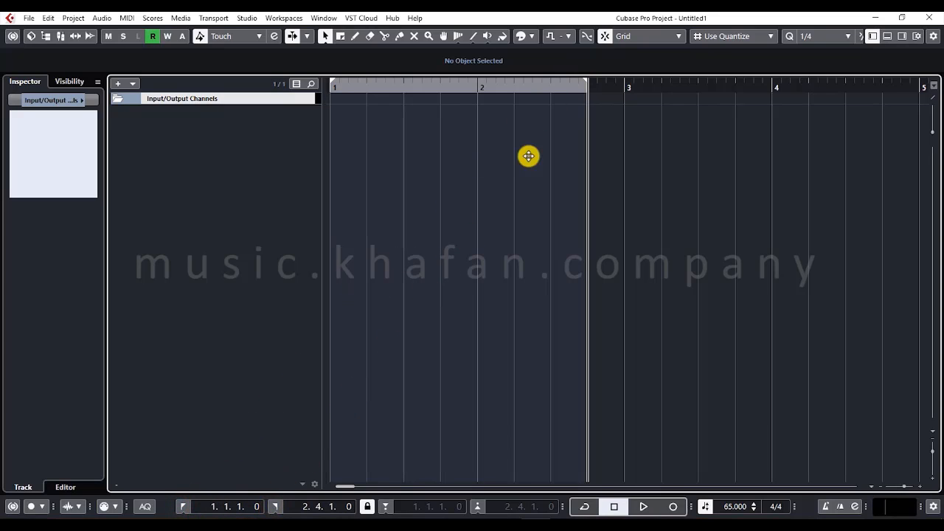
- Try the right locator at 3.1.1.0, place the cursor on beat 3 of bar 2, and return the locator to 2.4.1.0
{"action": "left_click_drag", "start_coordinate": [585, 79], "coordinate": [625, 83]}
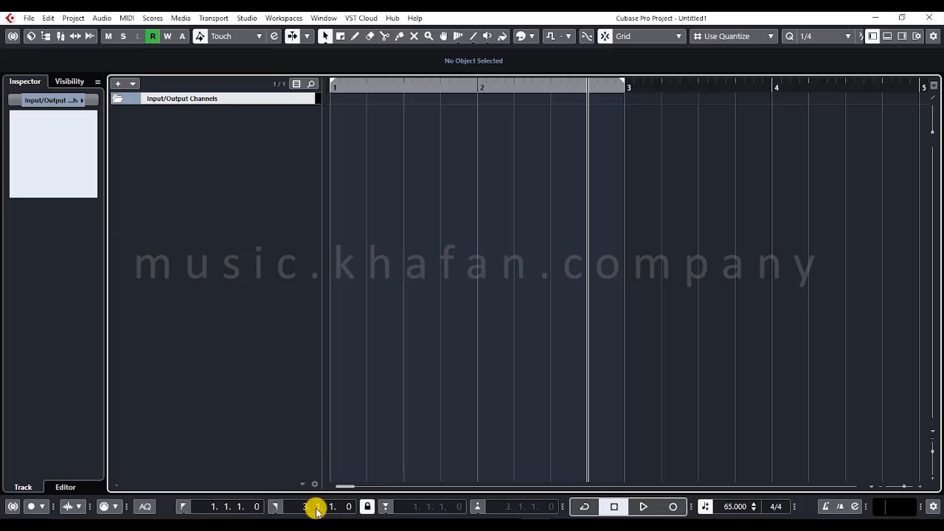
{"action": "left_click_drag", "start_coordinate": [587, 89], "coordinate": [552, 84]}
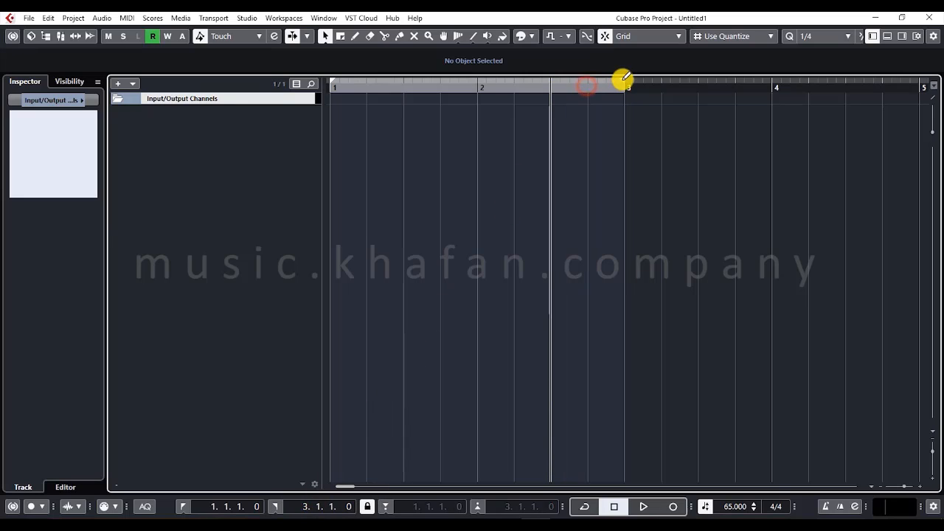
{"action": "left_click_drag", "start_coordinate": [622, 78], "coordinate": [596, 84]}
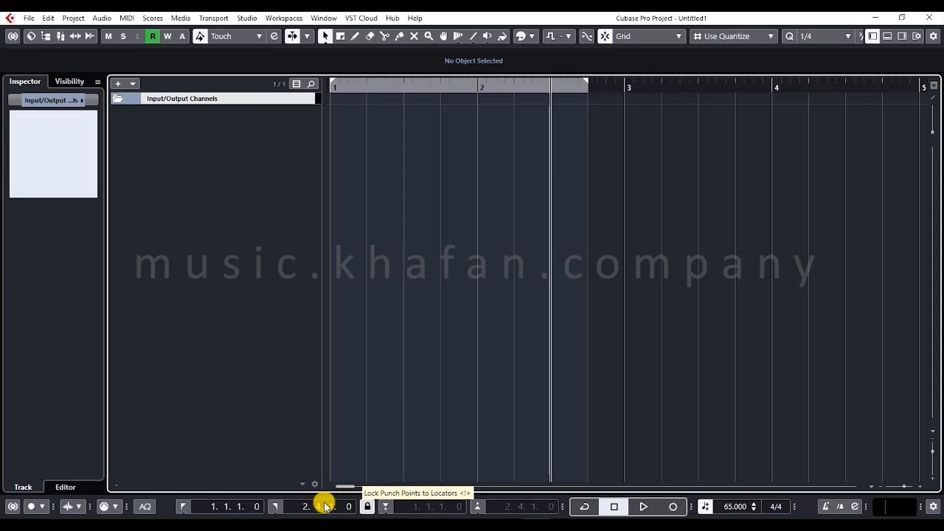
- Move the cursor to the start of bar 1, jump it to the right locator, and place it on beat 3 of bar 1
{"action": "left_click", "coordinate": [363, 507]}
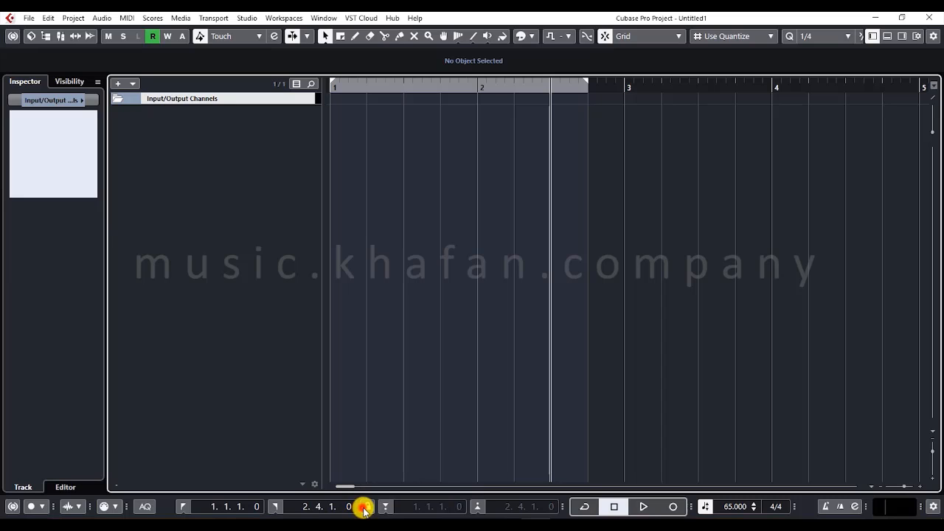
{"action": "left_click_drag", "start_coordinate": [362, 86], "coordinate": [327, 95]}
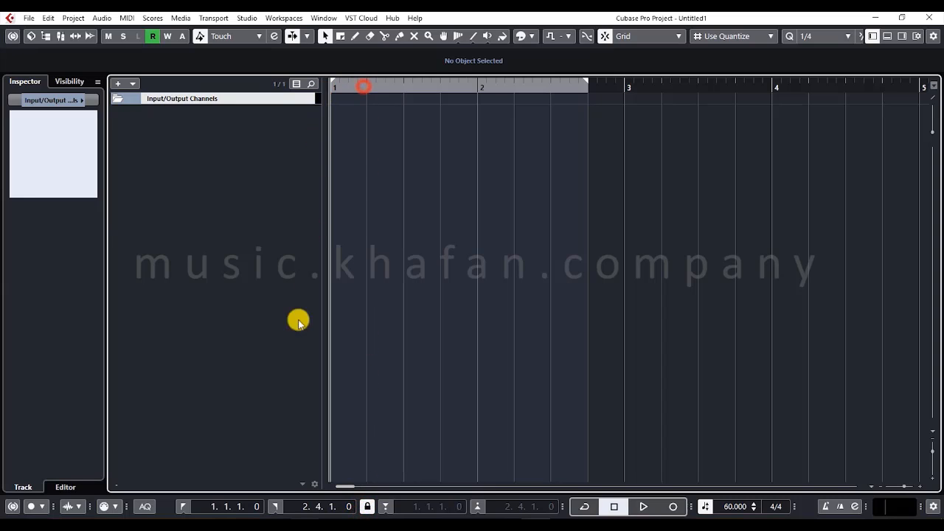
{"action": "left_click", "coordinate": [278, 506]}
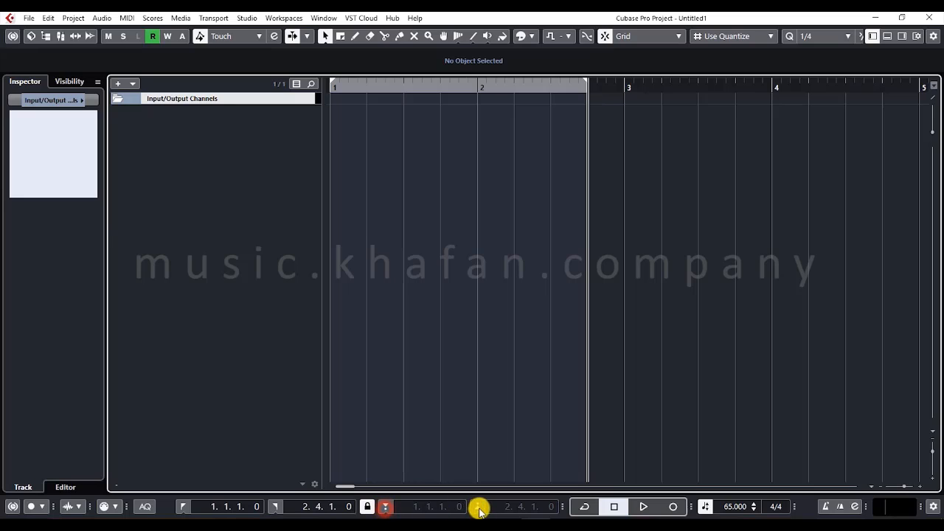
{"action": "left_click", "coordinate": [412, 84]}
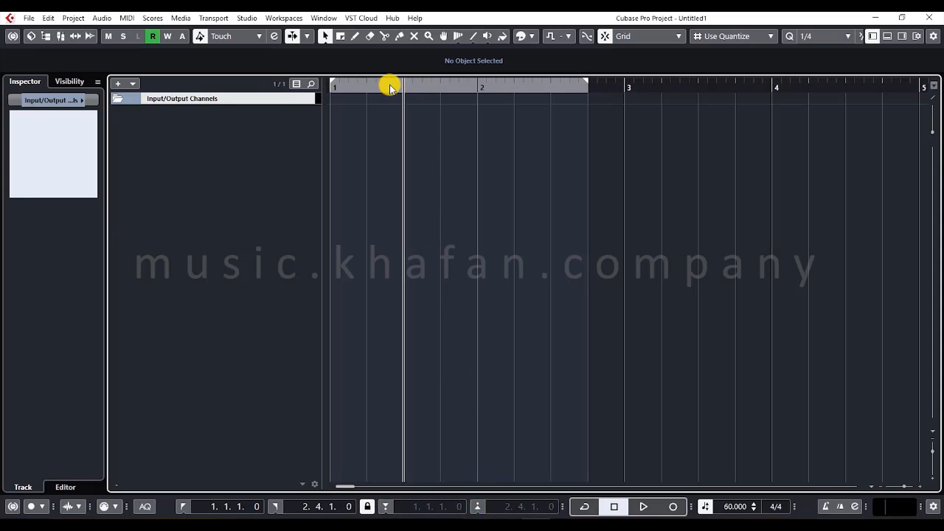
- Shift the locator range to start at 2.1.1.0 and shorten it to end at 3.1.1.0
{"action": "left_click_drag", "start_coordinate": [333, 80], "coordinate": [488, 87]}
{"action": "left_click", "coordinate": [479, 82]}
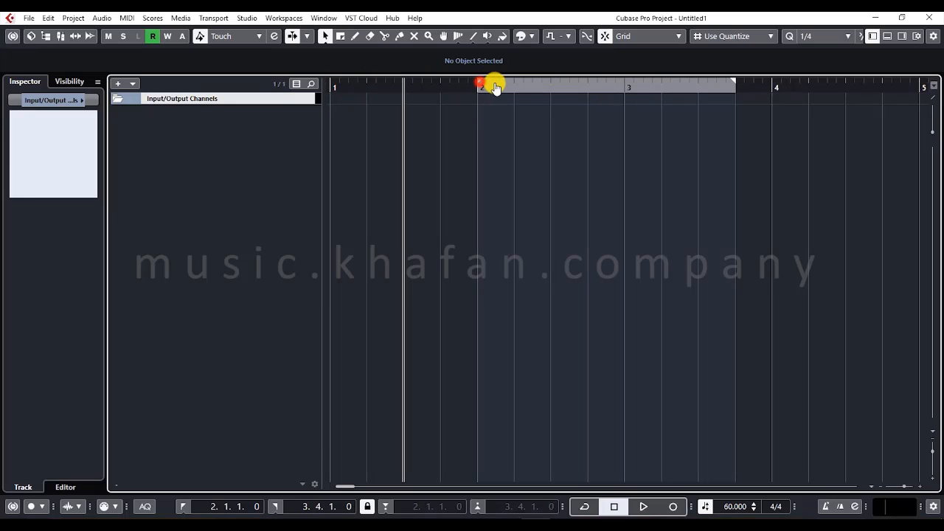
{"action": "left_click_drag", "start_coordinate": [732, 81], "coordinate": [622, 95]}
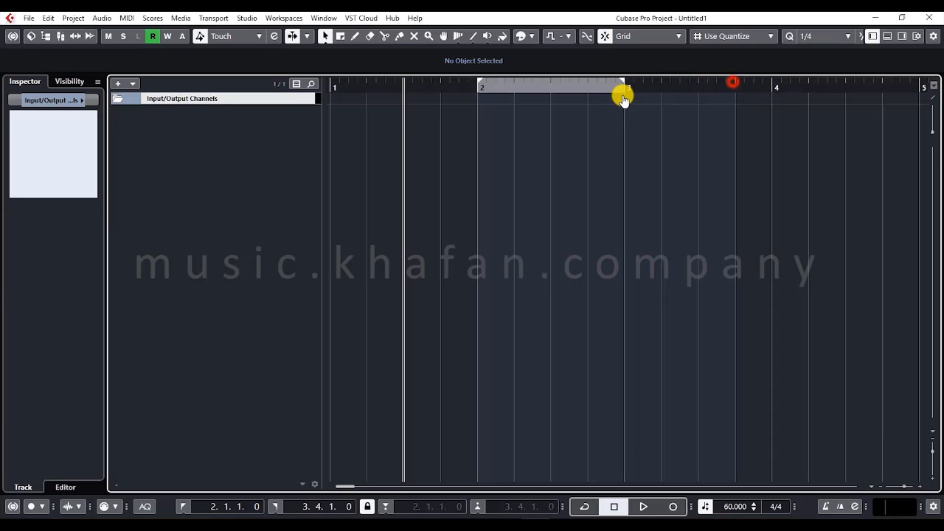
- Switch Punch In and Punch Out on and back off, and activate cycle mode for the locator range
{"action": "left_click", "coordinate": [386, 506]}
{"action": "left_click", "coordinate": [481, 507]}
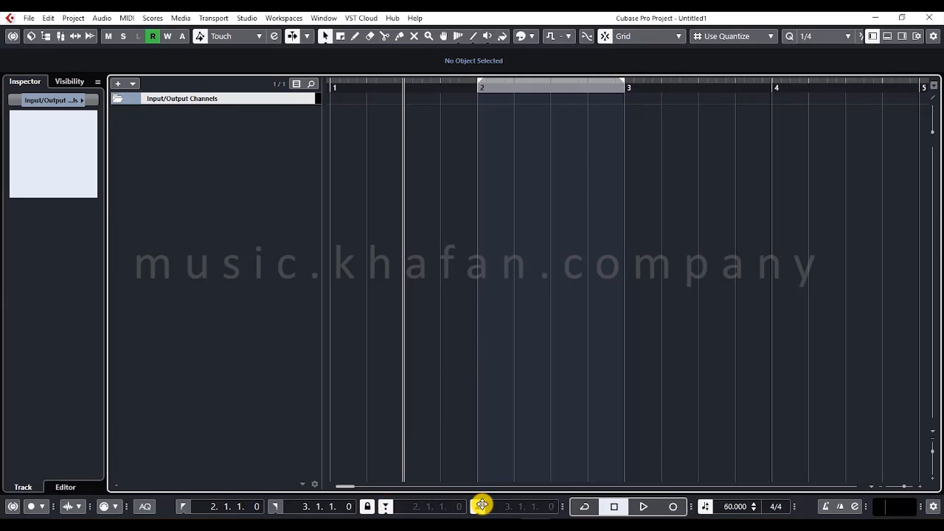
{"action": "left_click", "coordinate": [386, 507]}
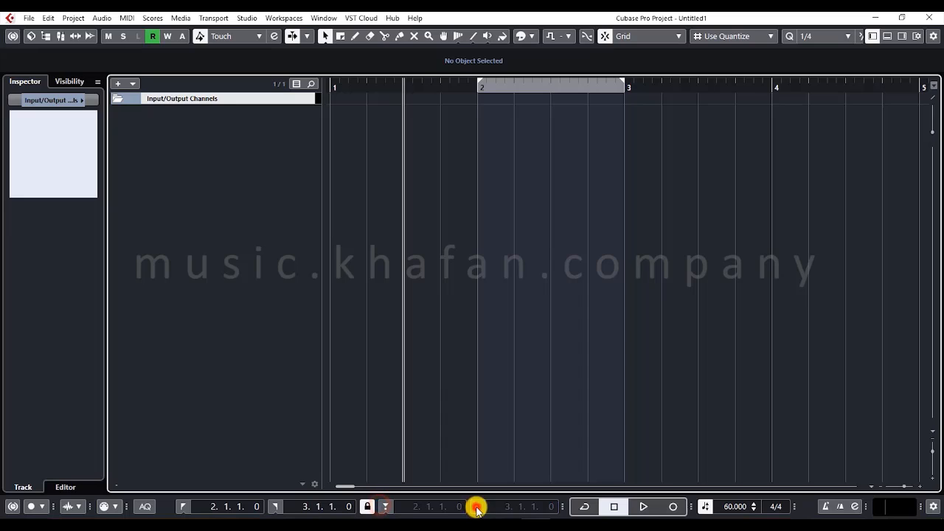
{"action": "left_click", "coordinate": [477, 507]}
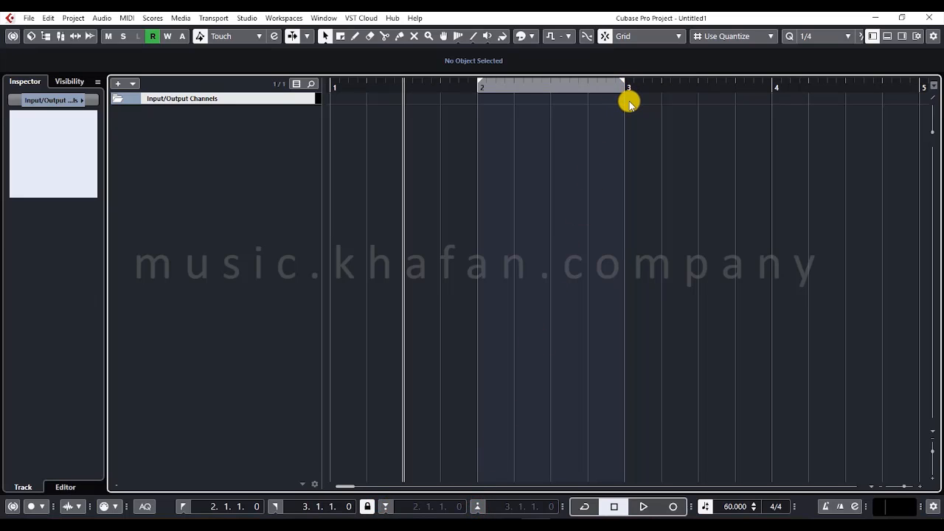
{"action": "left_click", "coordinate": [584, 505]}
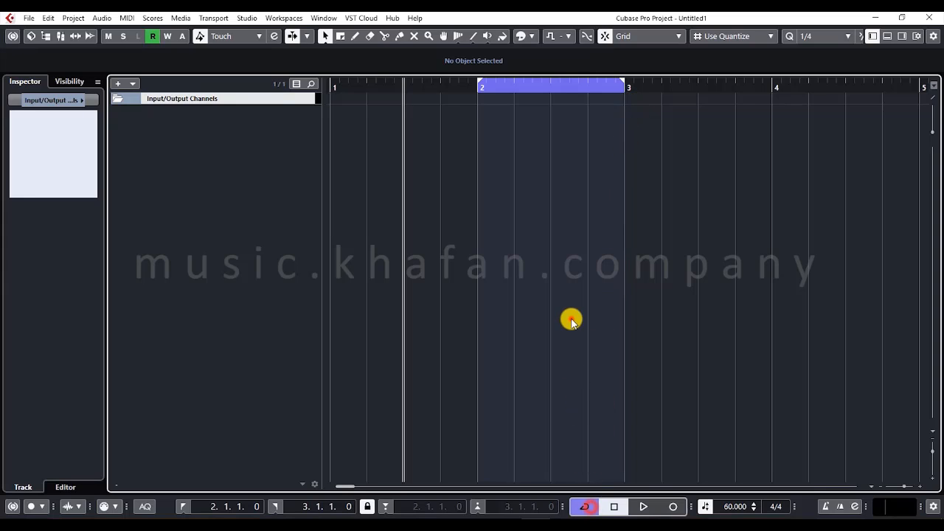
- Select the Draw tool for creating a part in the event display
{"action": "right_click", "coordinate": [465, 146]}
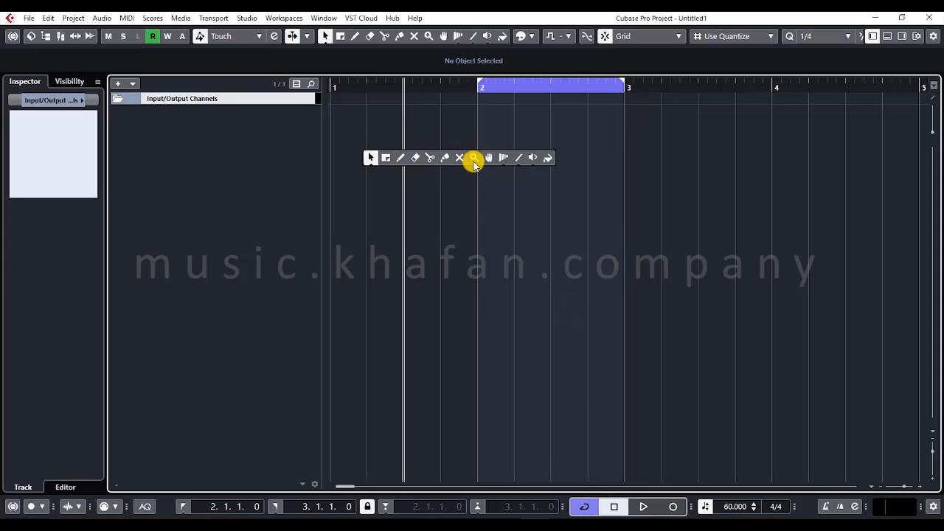
{"action": "left_click", "coordinate": [398, 160]}
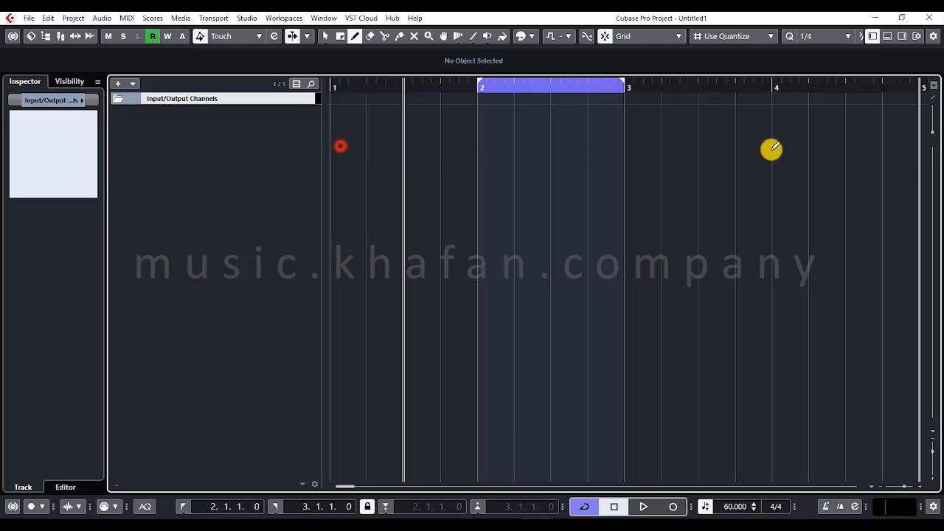
{"action": "right_click", "coordinate": [286, 157]}
{"action": "left_click", "coordinate": [314, 163]}
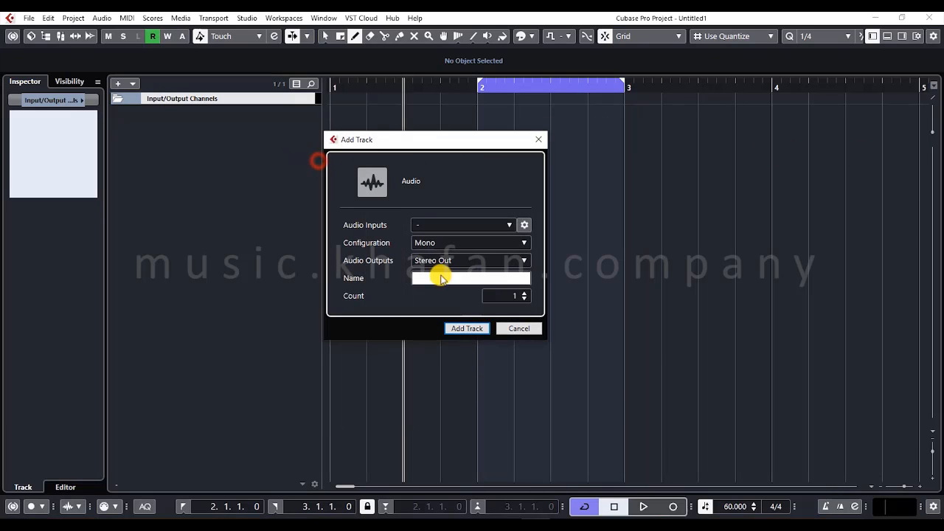
{"action": "left_click", "coordinate": [501, 331]}
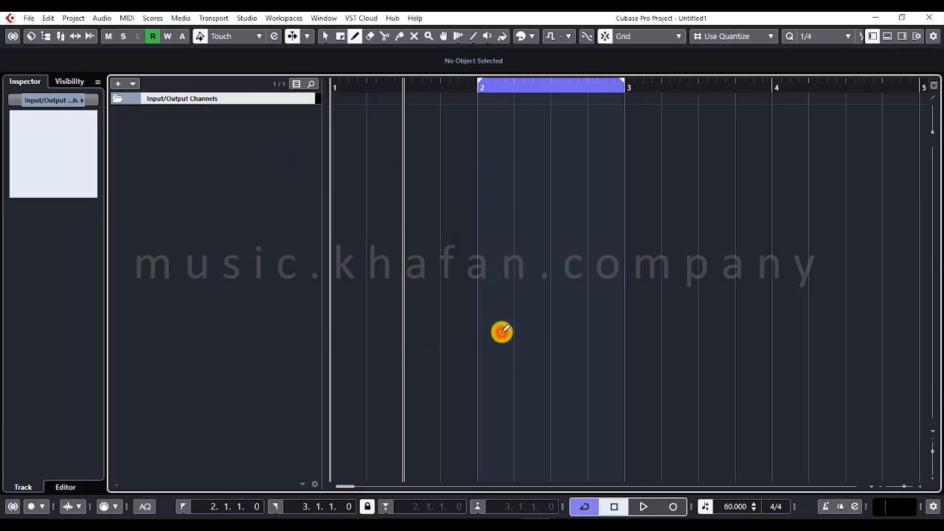
- Add an audio track and draw an audio part on it from 1.4.1.0 to 6.3.1.0
{"action": "right_click", "coordinate": [301, 132]}
{"action": "left_click", "coordinate": [321, 142]}
{"action": "left_click", "coordinate": [463, 328]}
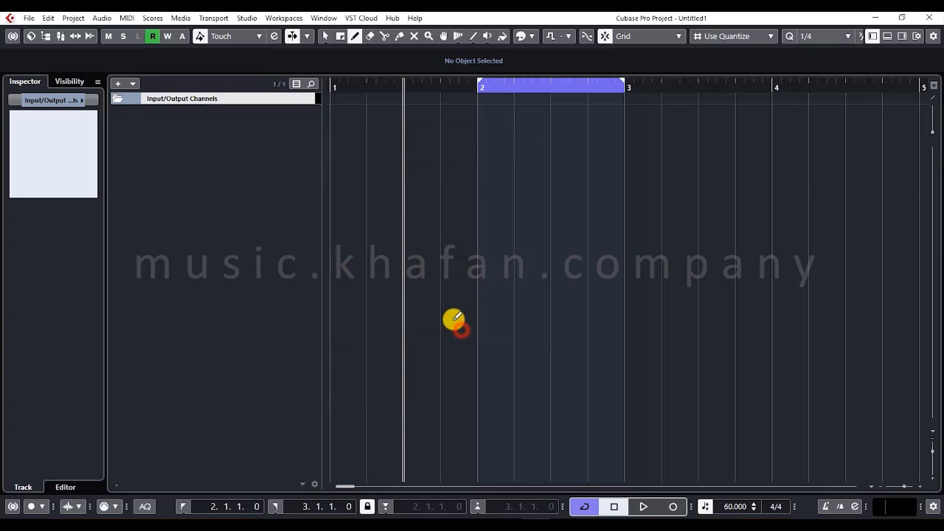
{"action": "left_click_drag", "start_coordinate": [464, 133], "coordinate": [937, 116]}
{"action": "left_click", "coordinate": [431, 186]}
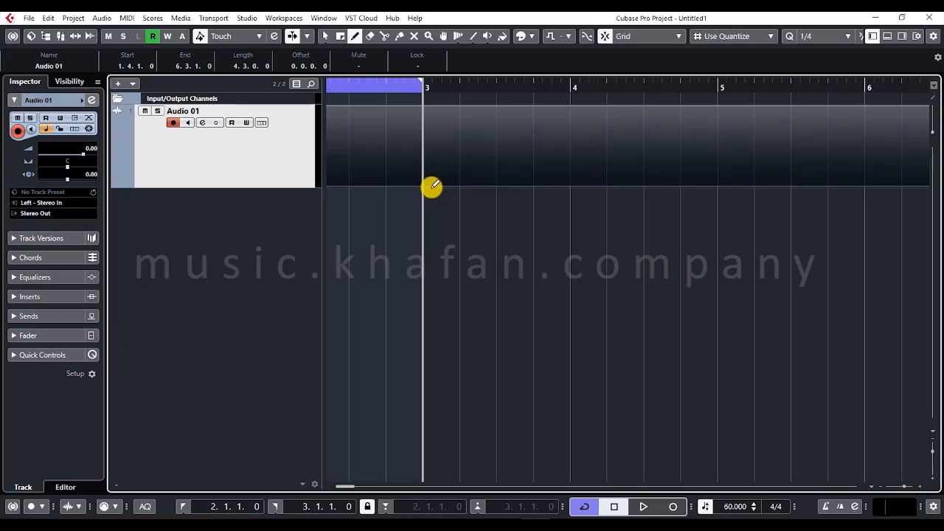
- Activate the Object Selection tool and zoom the timeline out, in and out again around the audio part
{"action": "key", "text": "g"}
{"action": "key", "text": "g"}
{"action": "key", "text": "g"}
{"action": "key", "text": "g"}
{"action": "key", "text": "g"}
{"action": "key", "text": "g"}
{"action": "key", "text": "1"}
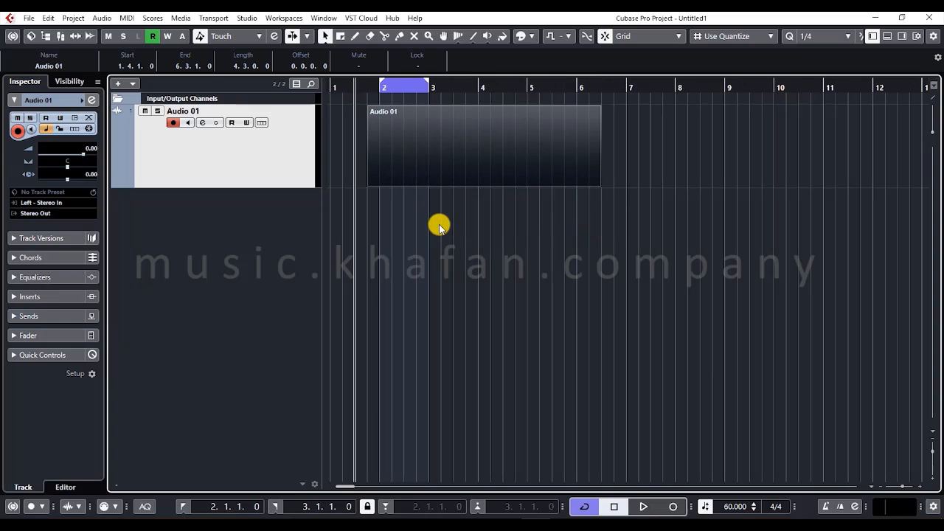
{"action": "key", "text": "h"}
{"action": "key", "text": "h"}
{"action": "key", "text": "h"}
{"action": "key", "text": "h"}
{"action": "key", "text": "h"}
{"action": "key", "text": "h"}
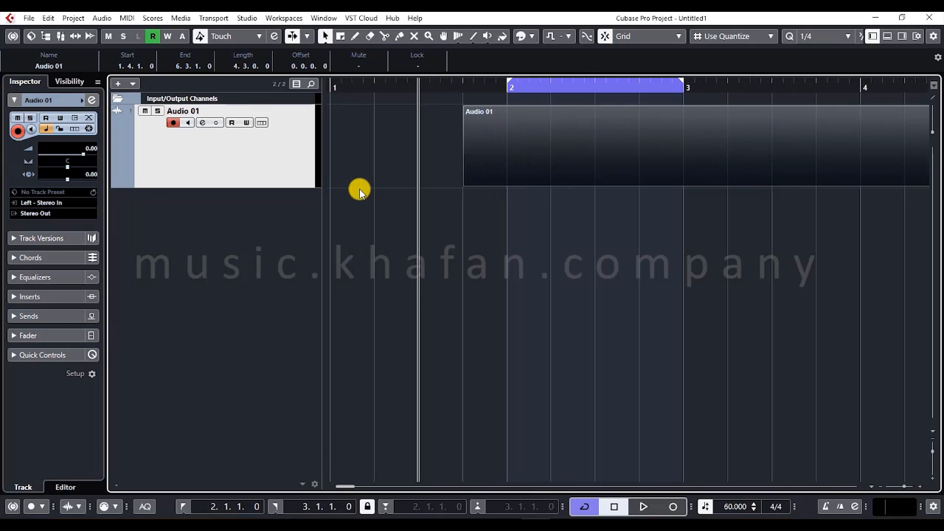
{"action": "key", "text": "g"}
{"action": "key", "text": "g"}
{"action": "key", "text": "g"}
{"action": "key", "text": "g"}
{"action": "key", "text": "g"}
{"action": "key", "text": "g"}
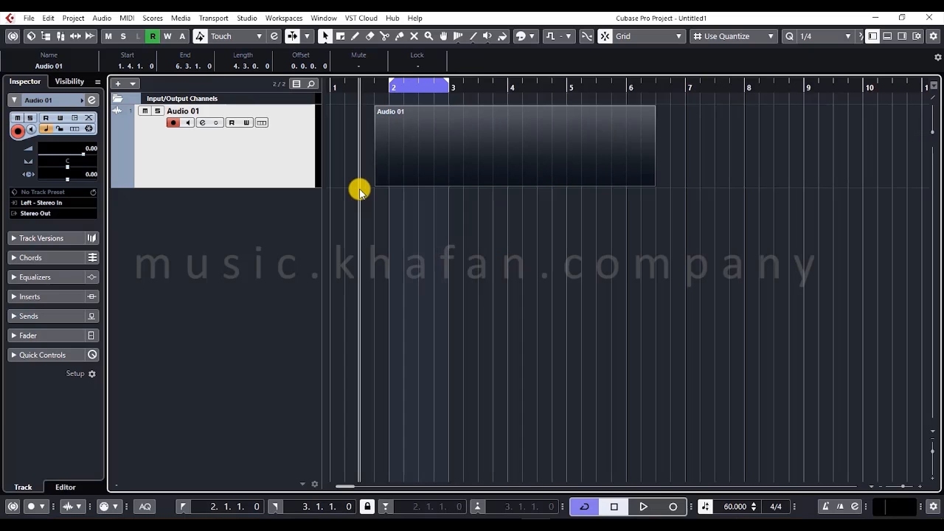
- Zoom the timeline in horizontally and restore the Object Selection tool after the Line tool
{"action": "left_click_drag", "start_coordinate": [904, 487], "coordinate": [904, 488]}
{"action": "right_click", "coordinate": [902, 481]}
{"action": "left_click", "coordinate": [904, 486]}
{"action": "left_click", "coordinate": [880, 443]}
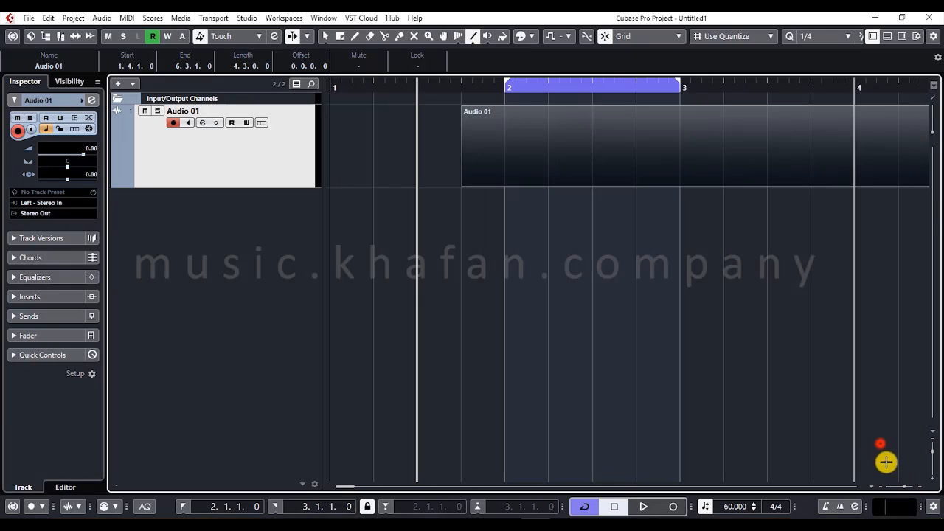
{"action": "right_click", "coordinate": [885, 462]}
{"action": "left_click", "coordinate": [761, 459]}
{"action": "left_click", "coordinate": [867, 462]}
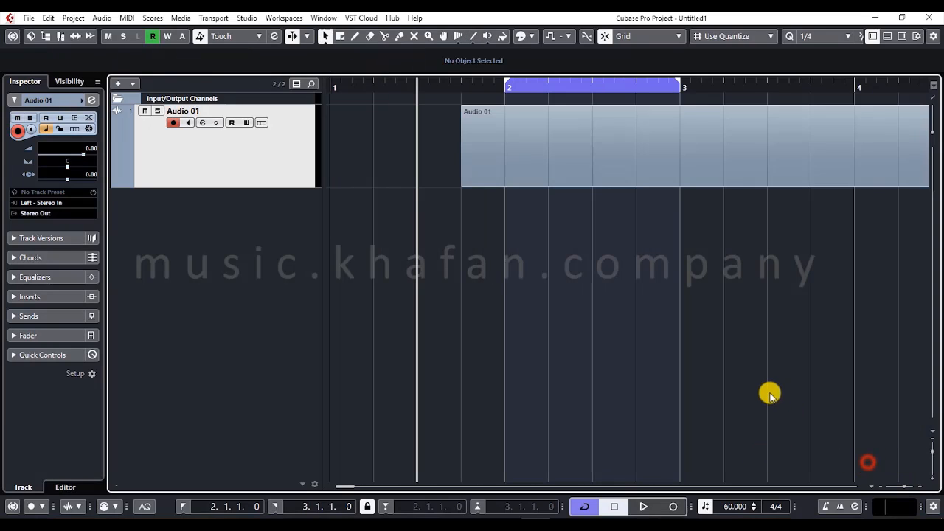
- Fit the whole project horizontally with the Zoom Full preset and shrink the tracks to minimum height with a vertical zoom preset
{"action": "left_click_drag", "start_coordinate": [903, 486], "coordinate": [935, 457]}
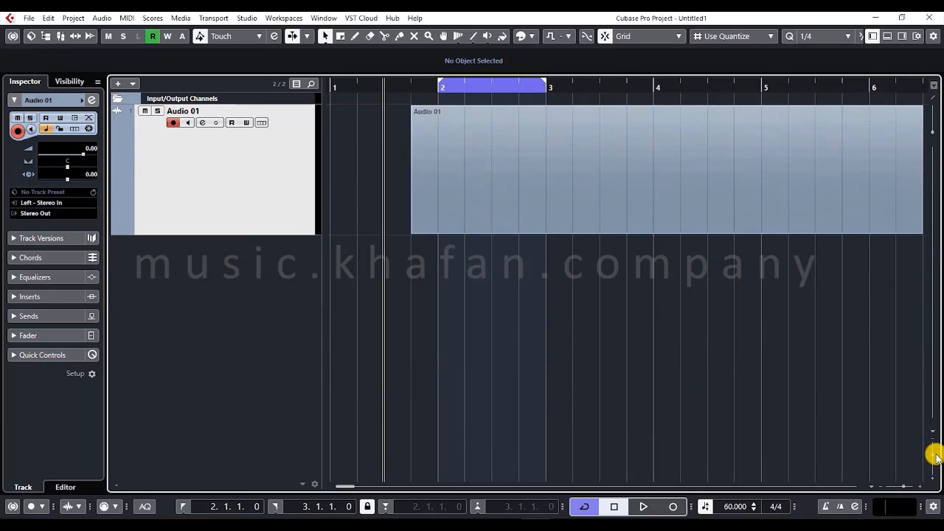
{"action": "left_click_drag", "start_coordinate": [901, 486], "coordinate": [892, 488]}
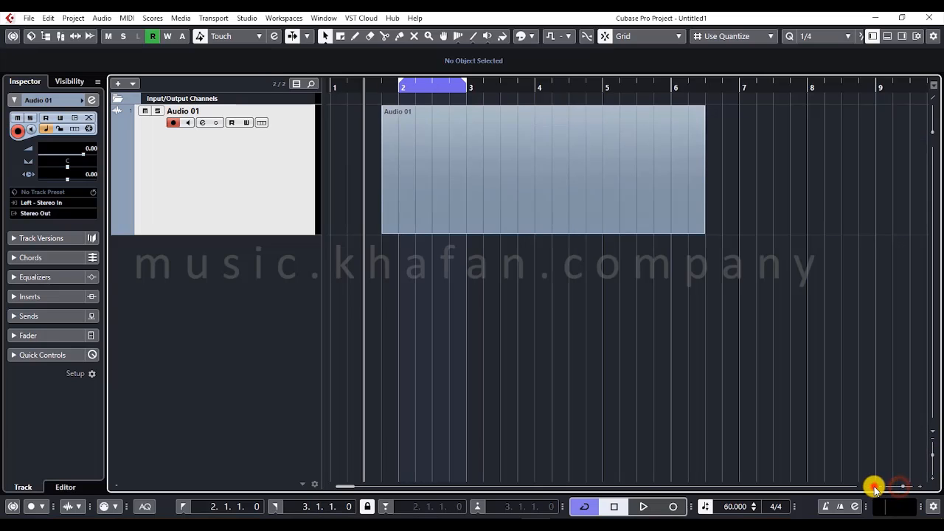
{"action": "left_click", "coordinate": [873, 488]}
{"action": "left_click", "coordinate": [896, 329]}
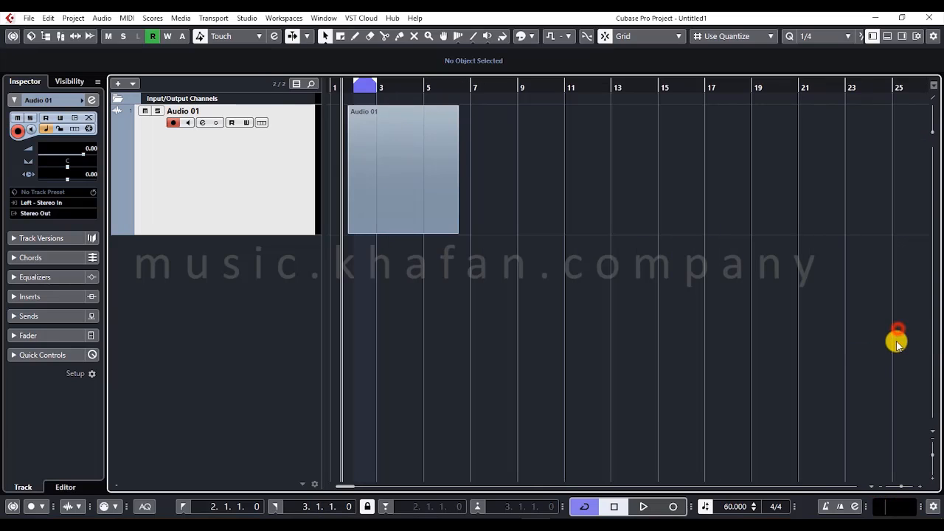
{"action": "left_click", "coordinate": [874, 487]}
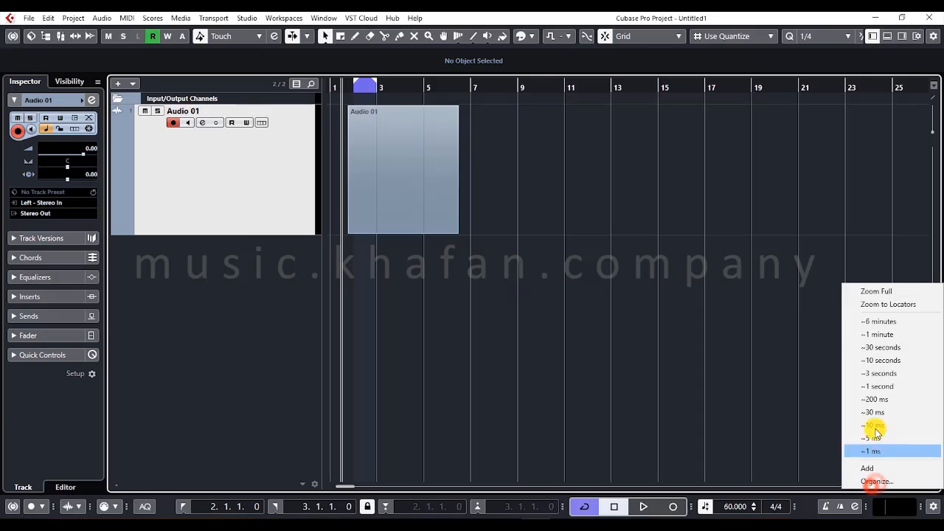
{"action": "left_click", "coordinate": [881, 291]}
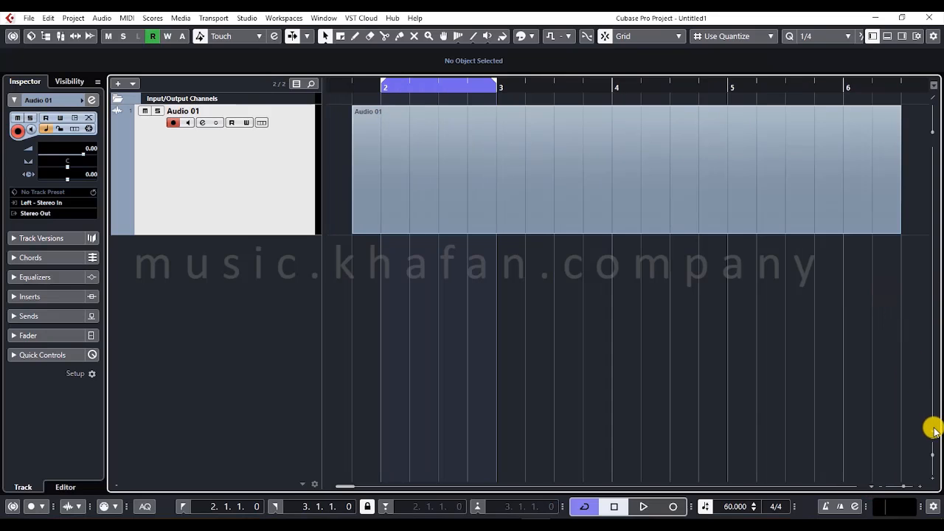
{"action": "left_click", "coordinate": [933, 430]}
{"action": "left_click", "coordinate": [876, 295]}
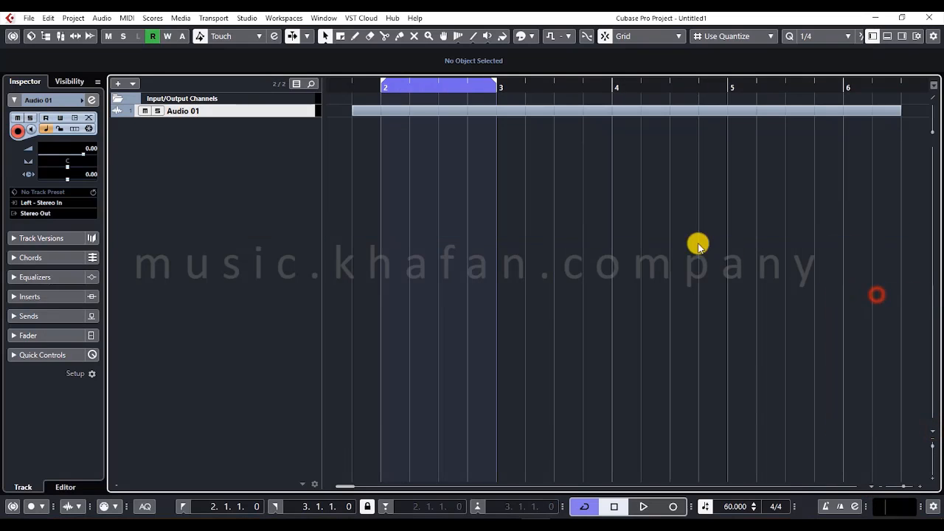
- Enlarge the height of the Audio 01 track, zoom the timeline out, and select the track's audio part
{"action": "left_click_drag", "start_coordinate": [255, 116], "coordinate": [274, 187]}
{"action": "key", "text": "g"}
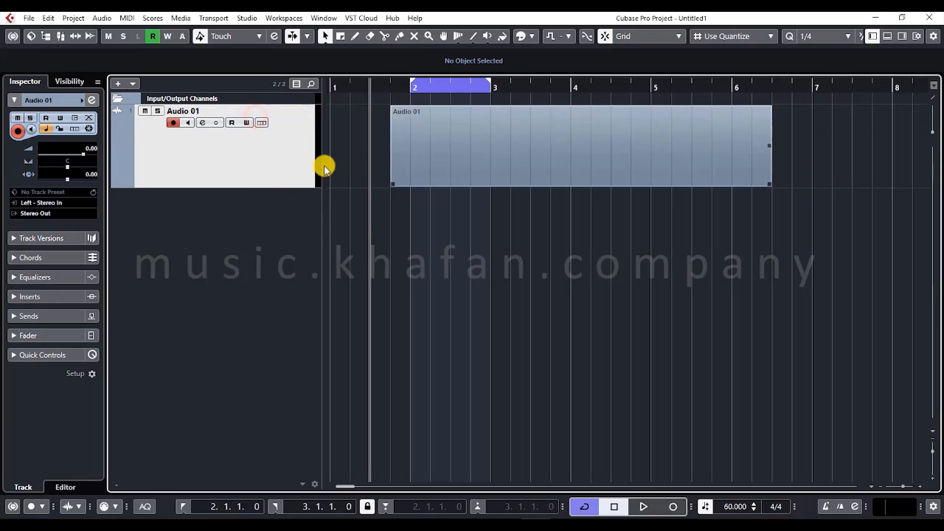
{"action": "left_click", "coordinate": [429, 134]}
{"action": "key", "text": "g"}
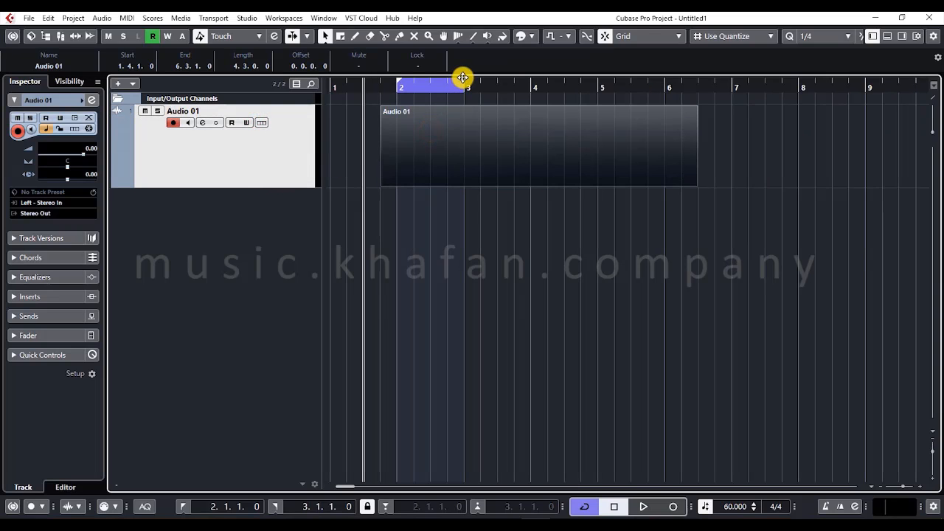
- Zoom the timeline out, set the locators to bars 3 and 175, and zoom back in around the audio part
{"action": "key", "text": "g"}
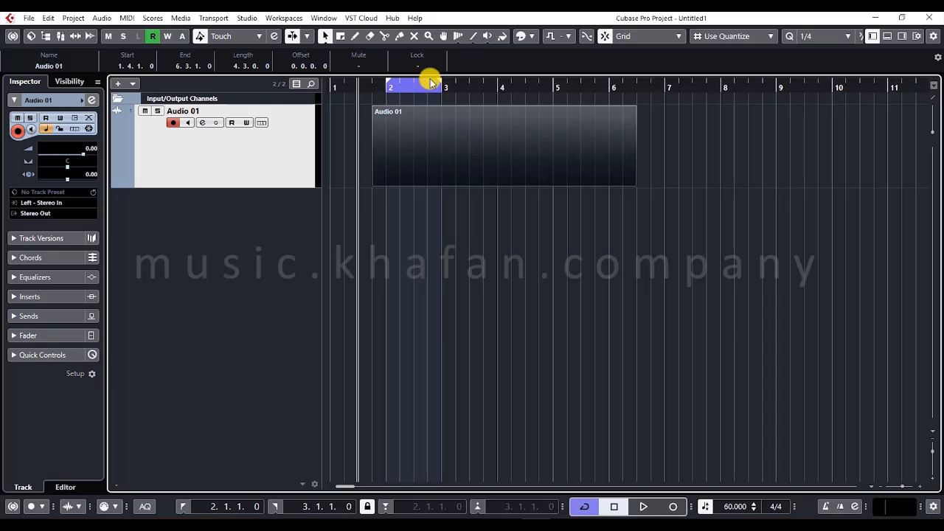
{"action": "key", "text": "g"}
{"action": "key", "text": "g"}
{"action": "key", "text": "g"}
{"action": "key", "text": "g"}
{"action": "key", "text": "g"}
{"action": "key", "text": "g"}
{"action": "key", "text": "g"}
{"action": "mouse_move", "coordinate": [341, 82]}
{"action": "left_mouse_down"}
{"action": "mouse_move", "coordinate": [721, 59]}
{"action": "mouse_move", "coordinate": [943, 59]}
{"action": "left_mouse_up"}
{"action": "key", "text": "g"}
{"action": "key", "text": "g"}
{"action": "key", "text": "g"}
{"action": "key", "text": "g"}
{"action": "key", "text": "g"}
{"action": "key", "text": "g"}
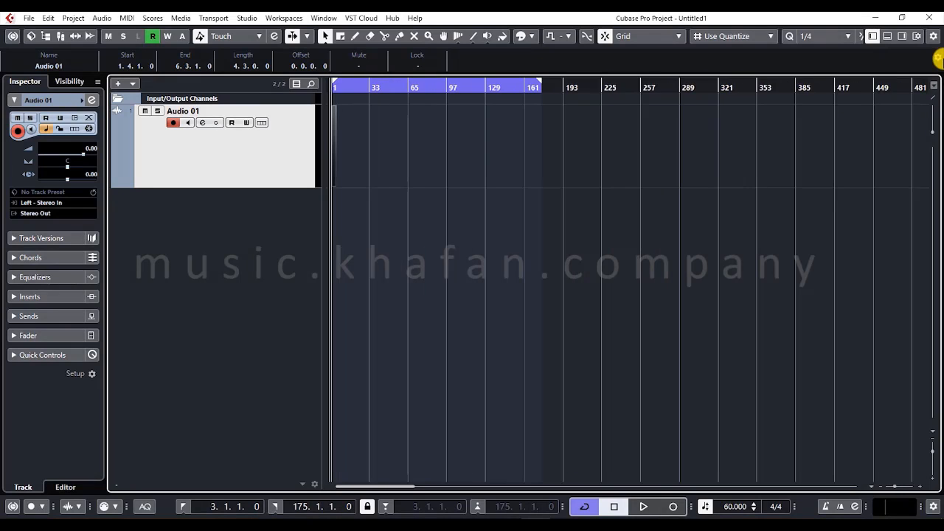
{"action": "key", "text": "h"}
{"action": "key", "text": "h"}
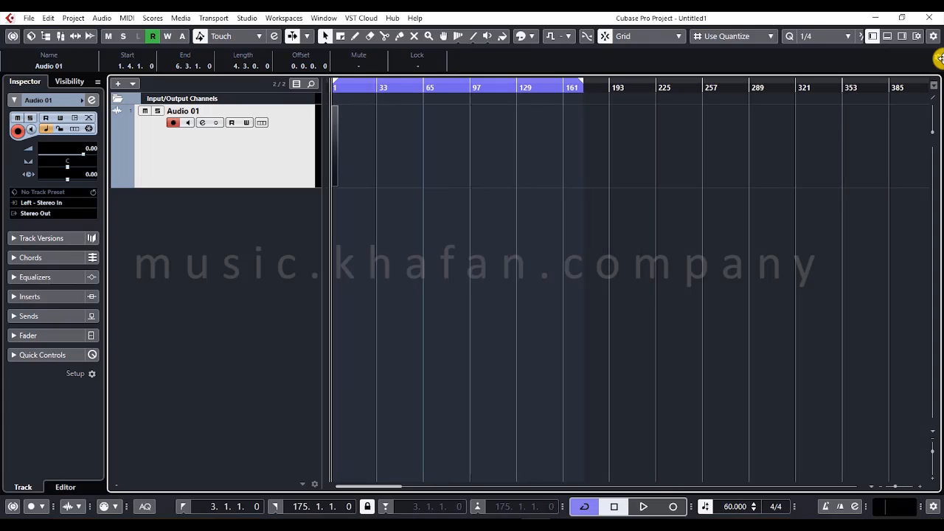
{"action": "key", "text": "h"}
{"action": "key", "text": "h"}
{"action": "key", "text": "h"}
{"action": "key", "text": "h"}
{"action": "key", "text": "h"}
{"action": "key", "text": "h"}
{"action": "key", "text": "h"}
{"action": "key", "text": "h"}
- Select and deselect the Audio 01 part, picking it directly and with a selection rectangle around it
{"action": "left_click", "coordinate": [401, 130]}
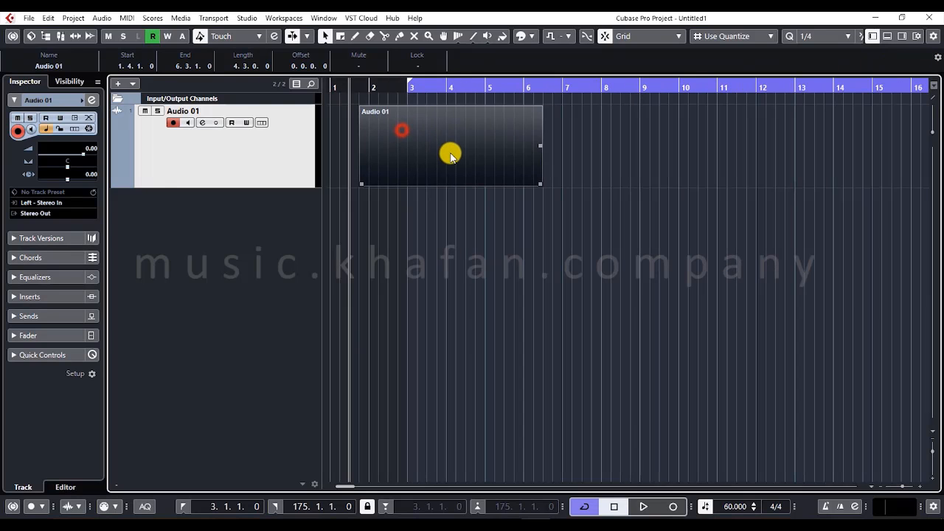
{"action": "left_click", "coordinate": [488, 242]}
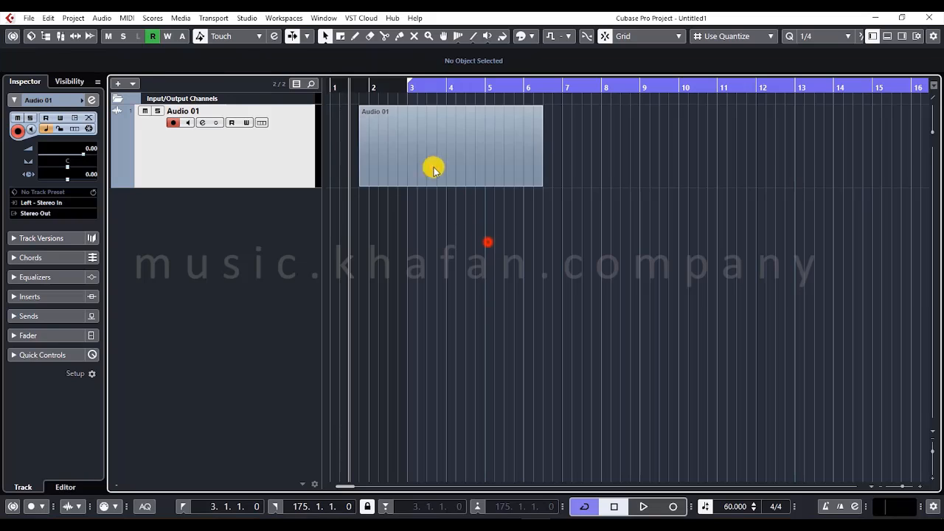
{"action": "left_click", "coordinate": [432, 164]}
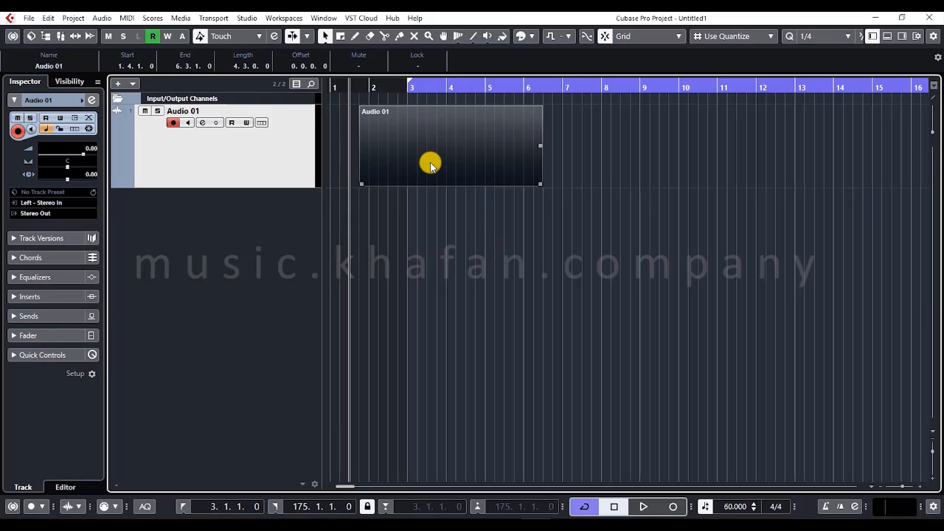
{"action": "left_click", "coordinate": [430, 188]}
{"action": "left_click_drag", "start_coordinate": [577, 212], "coordinate": [272, 117]}
- Open the Audio 01 part in the lower zone's sample editor and hide the lower zone again
{"action": "double_click", "coordinate": [472, 142]}
{"action": "left_click", "coordinate": [599, 149]}
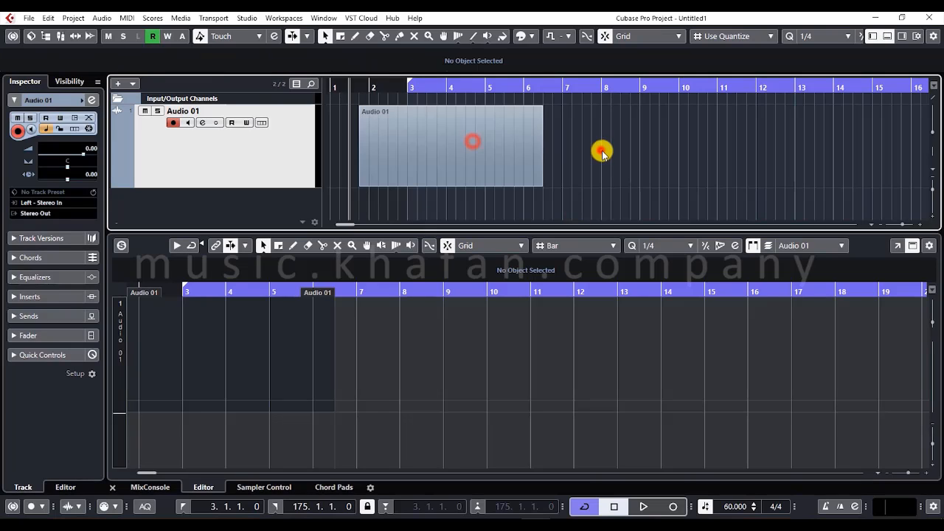
{"action": "left_click", "coordinate": [889, 38]}
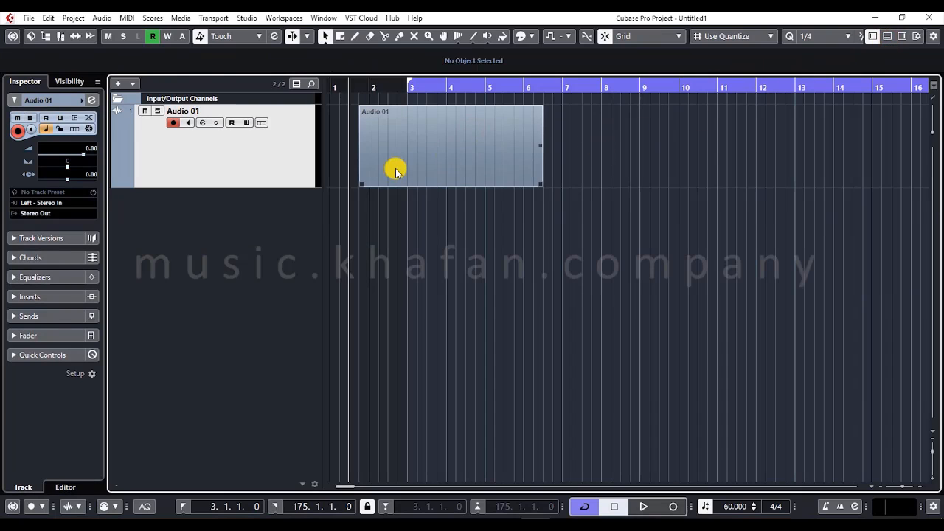
- Move the Audio 01 part to start at bar 2 and lengthen it to end at 13.3.1.0
{"action": "left_click_drag", "start_coordinate": [394, 166], "coordinate": [407, 170]}
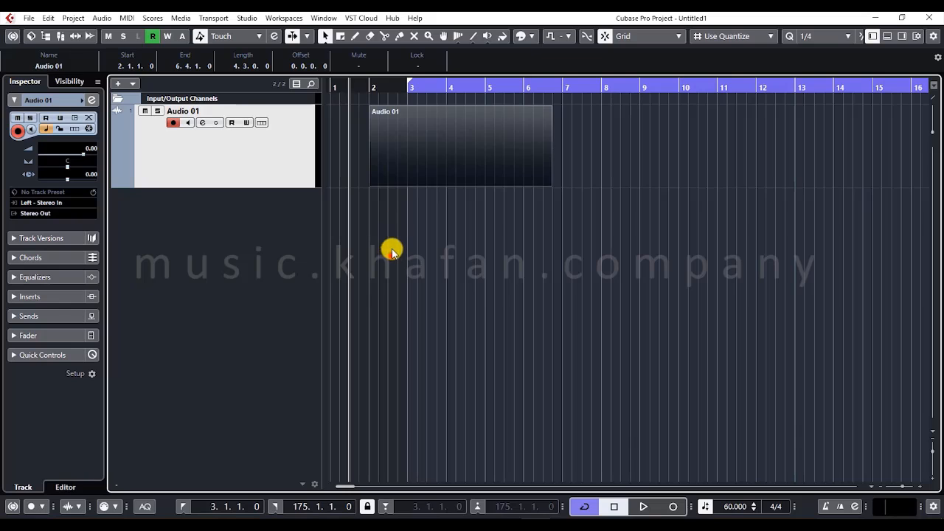
{"action": "left_click", "coordinate": [390, 253]}
{"action": "left_click", "coordinate": [402, 138]}
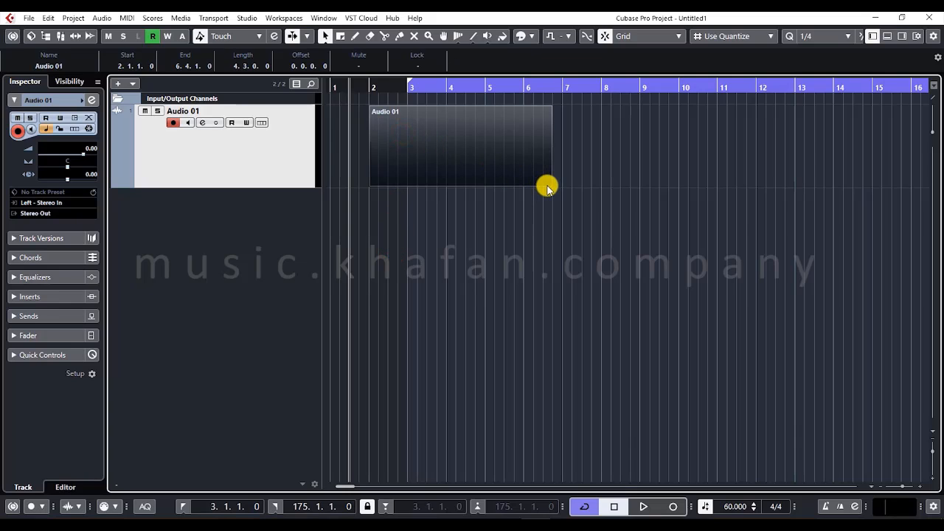
{"action": "left_click_drag", "start_coordinate": [546, 186], "coordinate": [811, 168]}
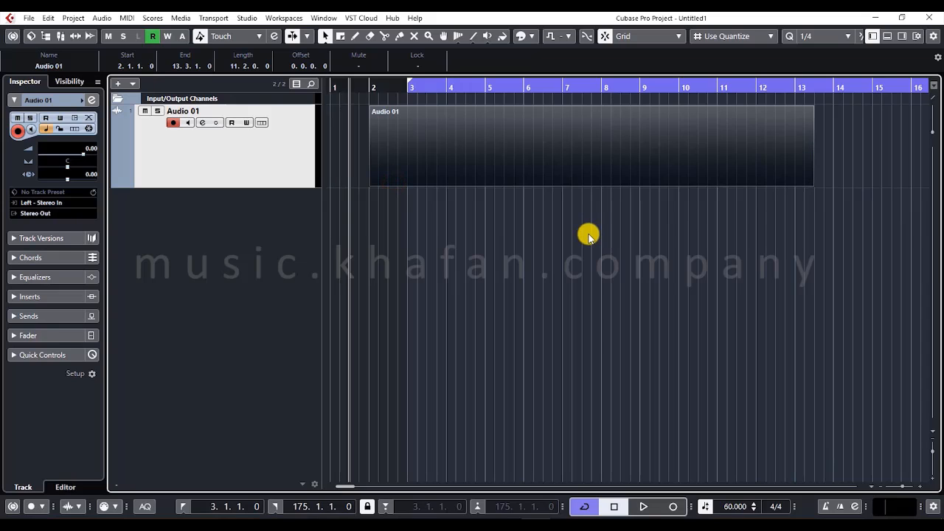
- Set the locators to the range of the selected Audio 01 part and clear the part's selection
{"action": "key", "text": "p"}
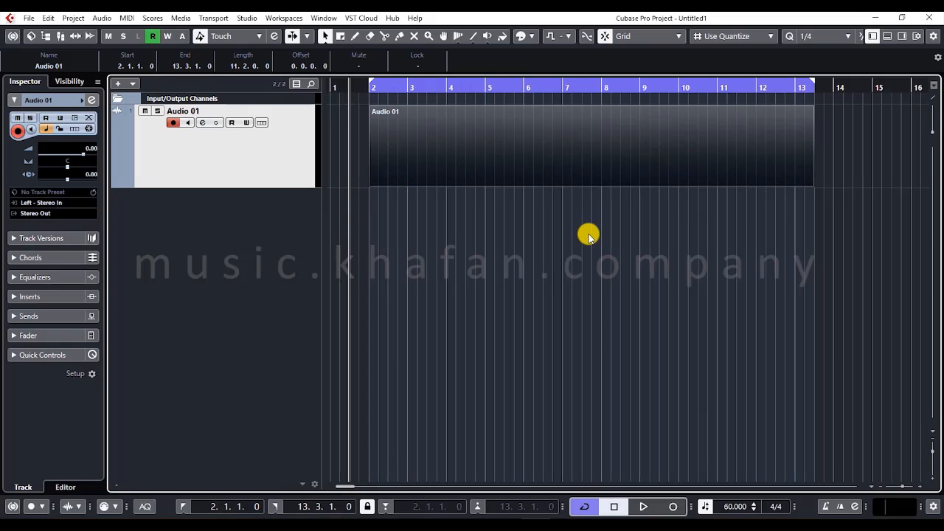
{"action": "left_click_drag", "start_coordinate": [358, 101], "coordinate": [333, 111]}
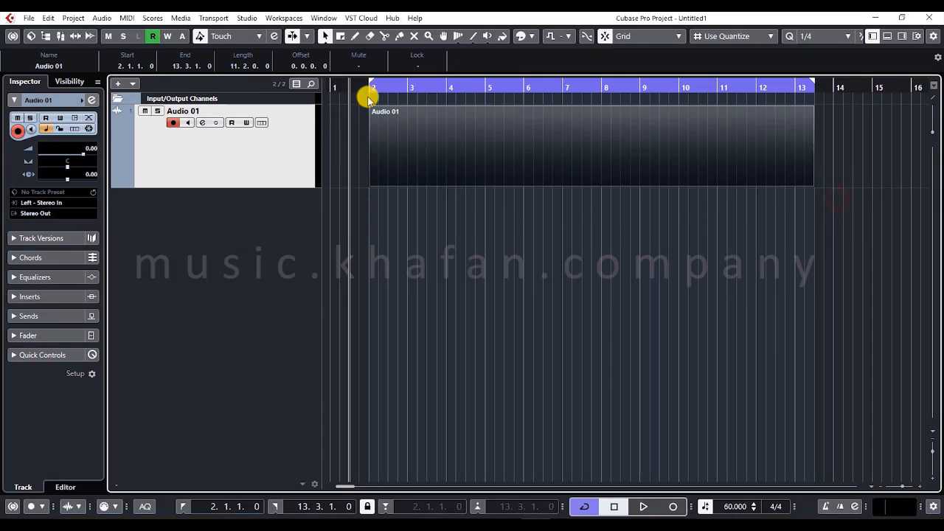
{"action": "left_click", "coordinate": [370, 94]}
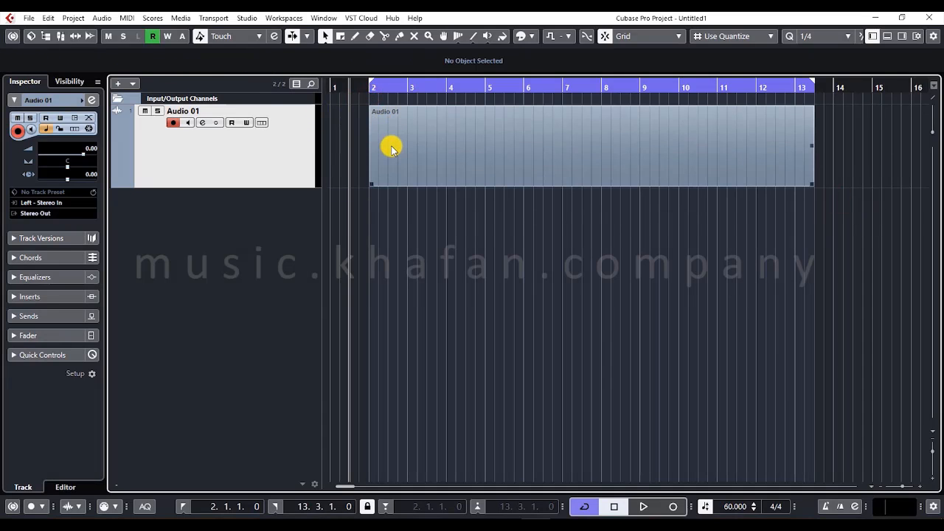
- Place the project cursor at bar 2 and near the right locator, and switch Cycle off and on repeatedly
{"action": "left_click", "coordinate": [368, 91]}
{"action": "left_click", "coordinate": [805, 90]}
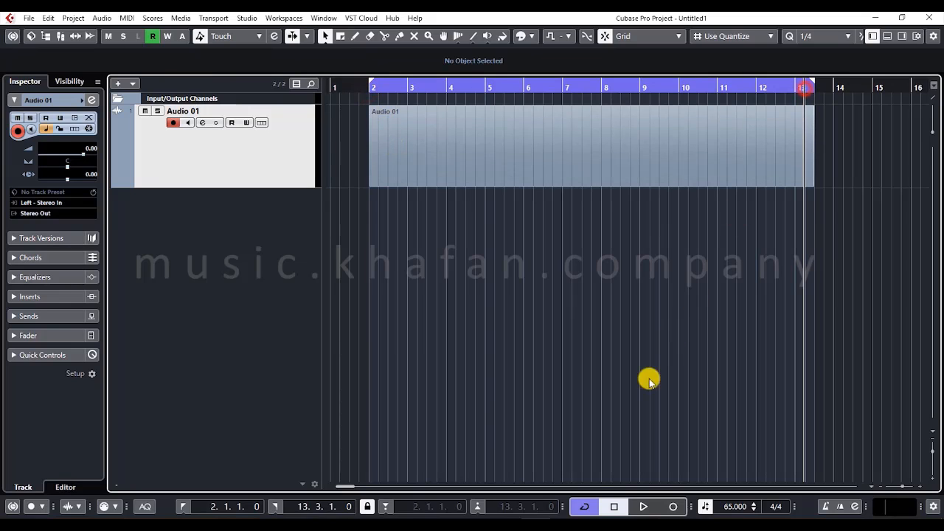
{"action": "left_click", "coordinate": [582, 506]}
{"action": "left_click", "coordinate": [582, 506]}
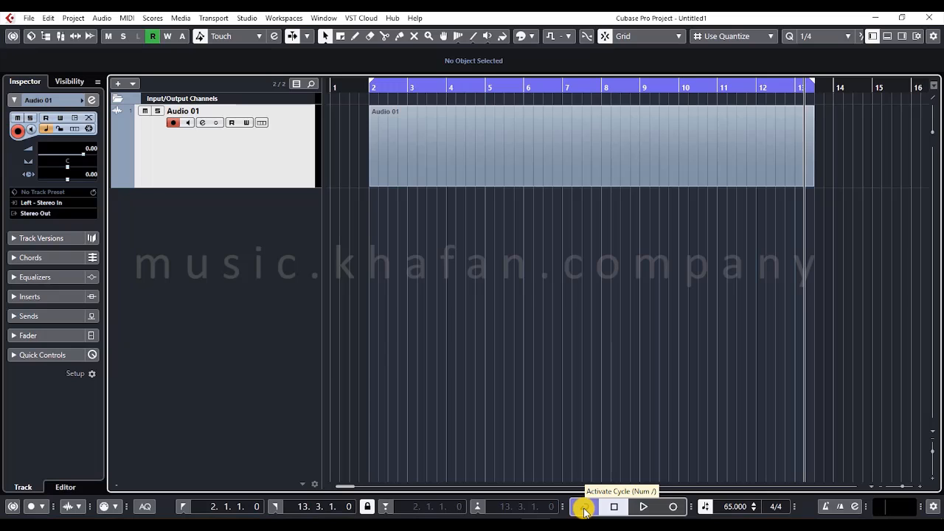
{"action": "left_click", "coordinate": [584, 510]}
{"action": "left_click", "coordinate": [584, 510]}
{"action": "left_click", "coordinate": [584, 508]}
{"action": "left_click", "coordinate": [584, 507]}
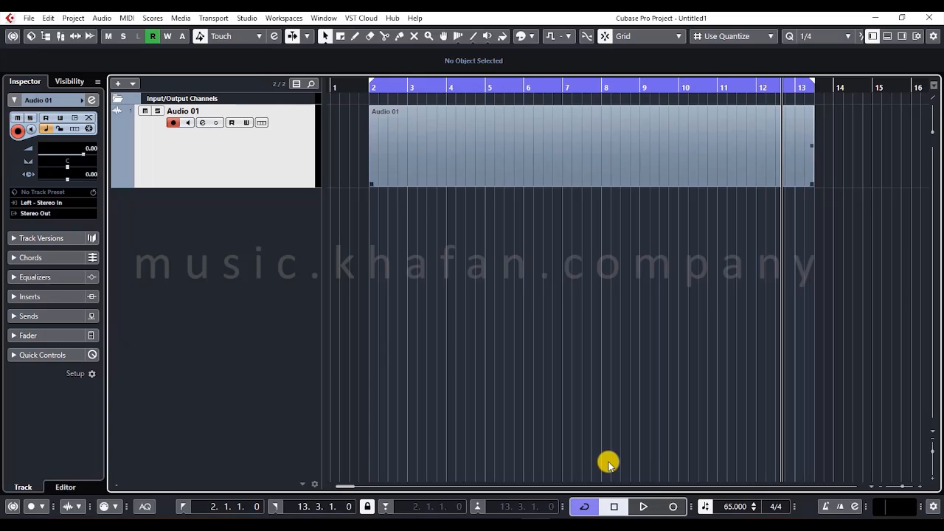
- Set the right locator to bar 13, place the project cursor near bar 12, and play and stop the cycle
{"action": "left_click_drag", "start_coordinate": [810, 83], "coordinate": [791, 85]}
{"action": "left_click", "coordinate": [757, 88]}
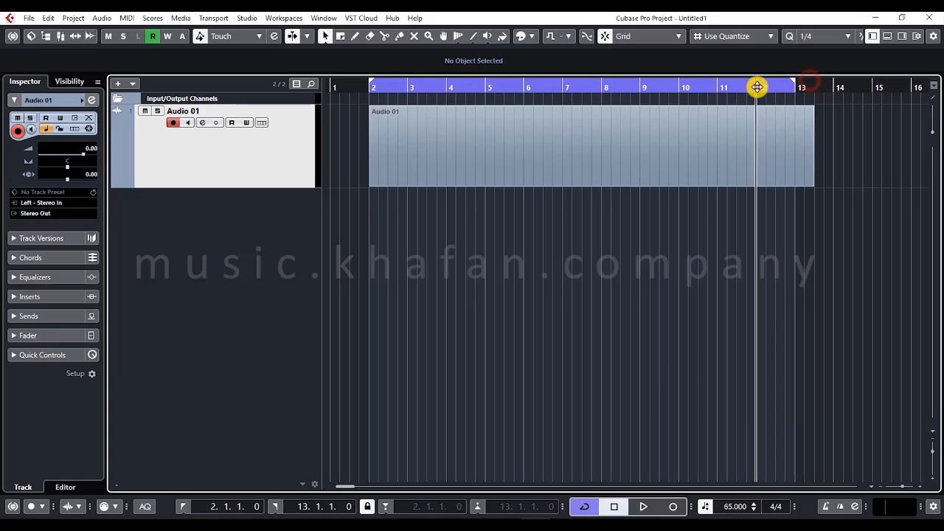
{"action": "key", "text": "space"}
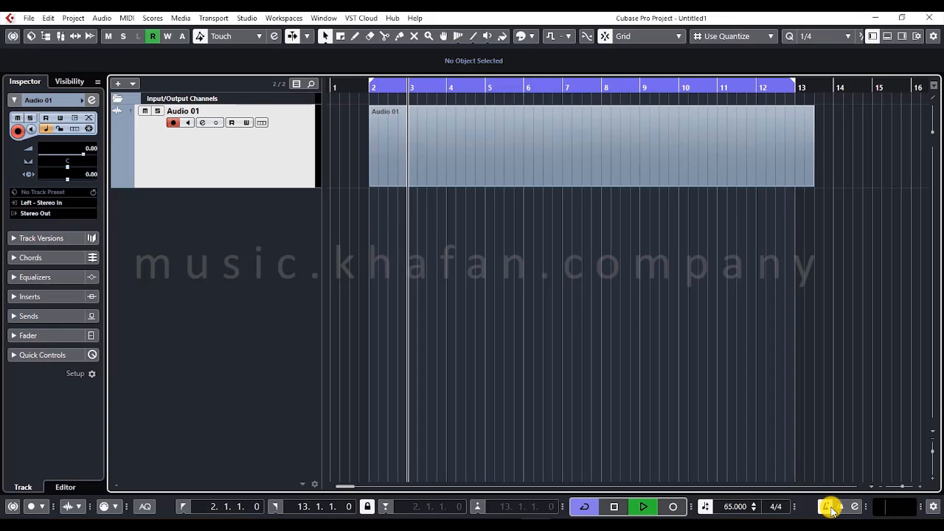
{"action": "key", "text": "space"}
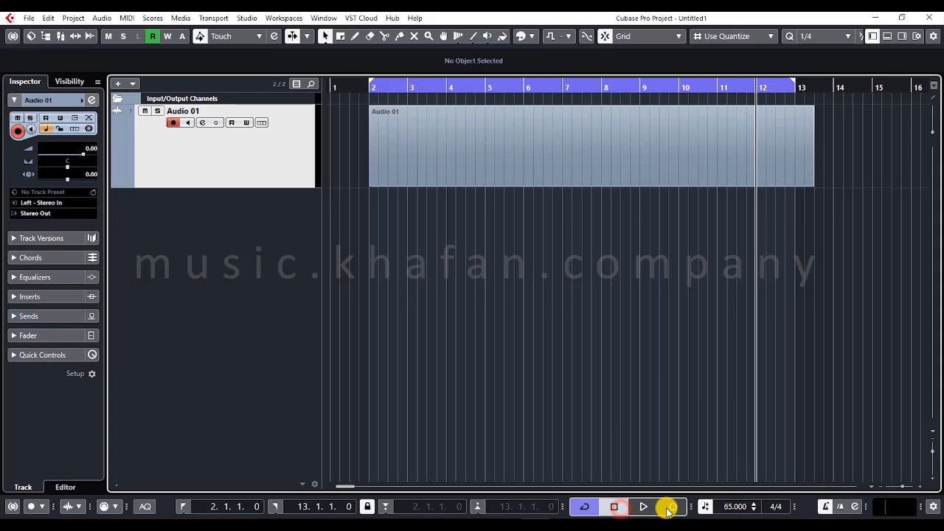
- Toggle the tempo track mode and set the project tempo to 65
{"action": "left_click", "coordinate": [708, 507]}
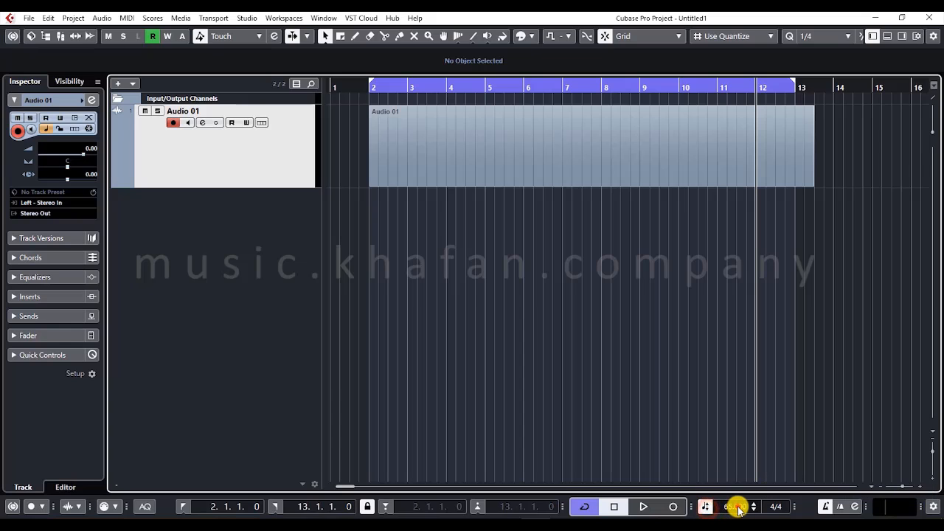
{"action": "double_click", "coordinate": [737, 507]}
{"action": "type", "text": "65"}
{"action": "left_click", "coordinate": [720, 437]}
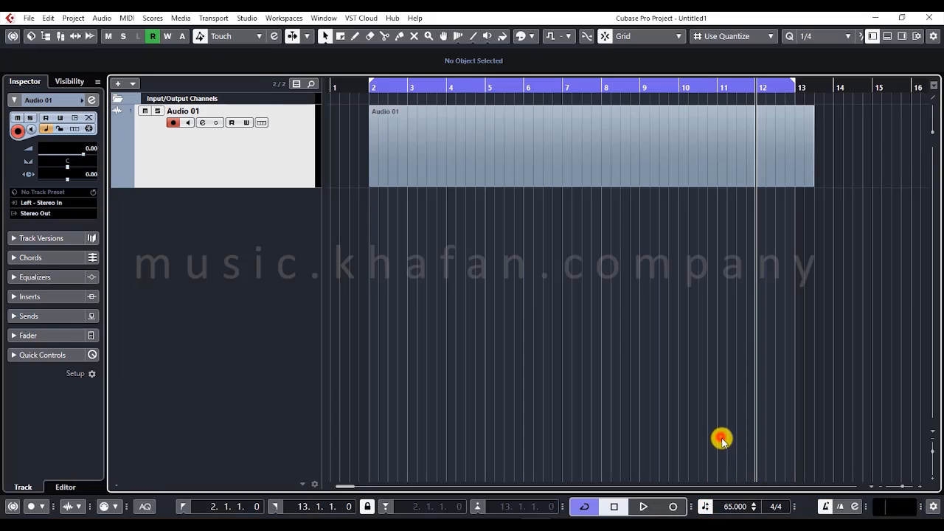
- Open the time signature for editing, and collapse and restore its section of the transport bar
{"action": "left_click", "coordinate": [778, 506]}
{"action": "left_click", "coordinate": [775, 461]}
{"action": "left_click", "coordinate": [798, 506]}
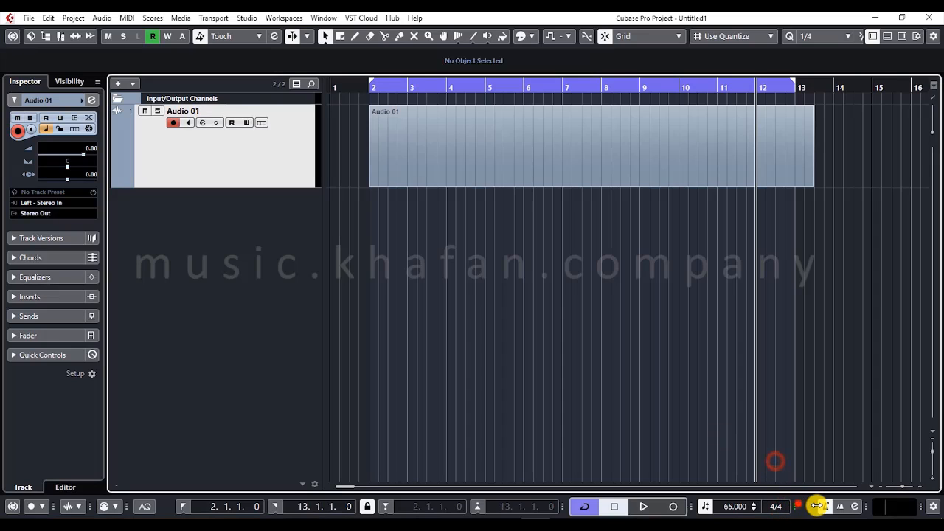
{"action": "left_click", "coordinate": [795, 507]}
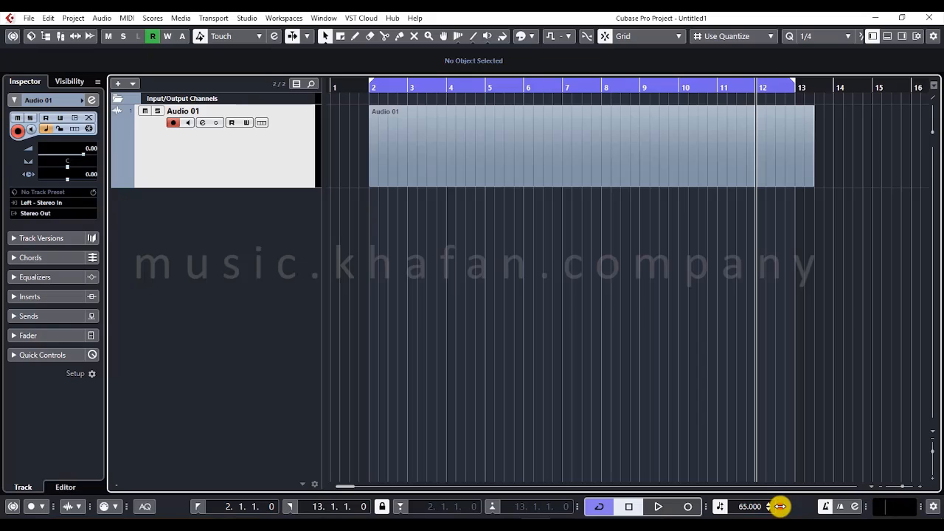
{"action": "left_click_drag", "start_coordinate": [780, 506], "coordinate": [801, 506]}
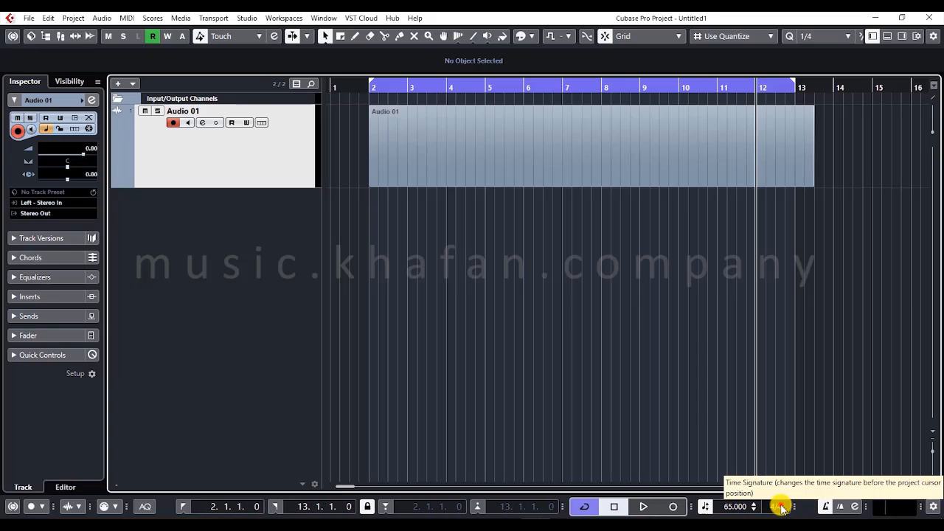
{"action": "left_click", "coordinate": [783, 442]}
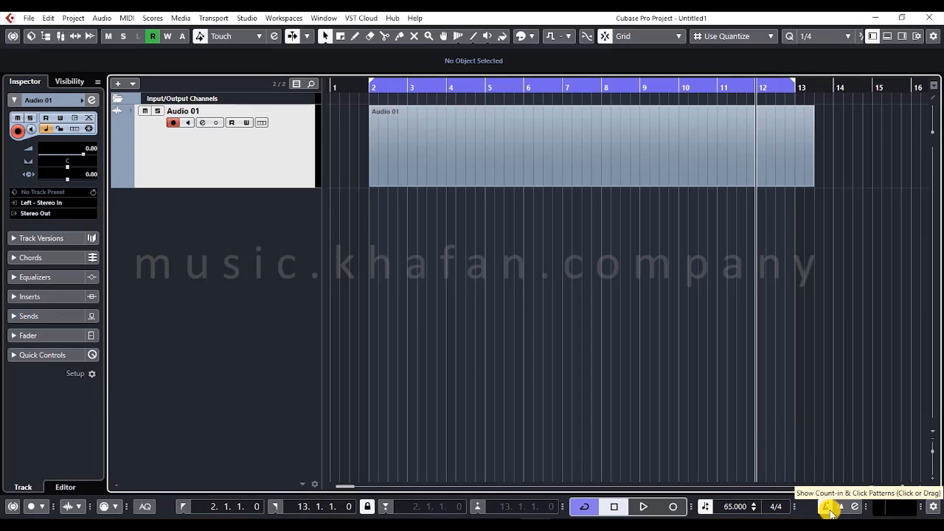
- Activate the metronome count-in, play from bar 1 with the click, and switch the metronome click off
{"action": "left_click", "coordinate": [827, 506]}
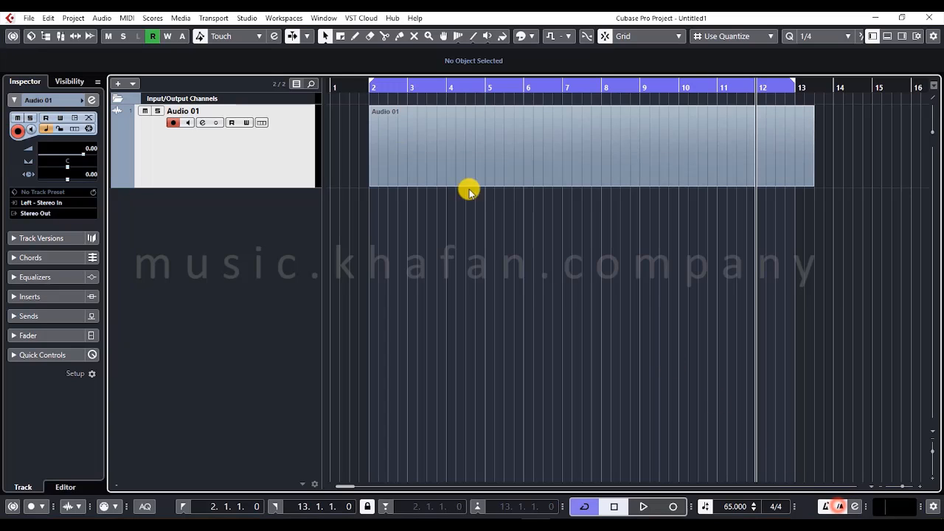
{"action": "left_click", "coordinate": [346, 85]}
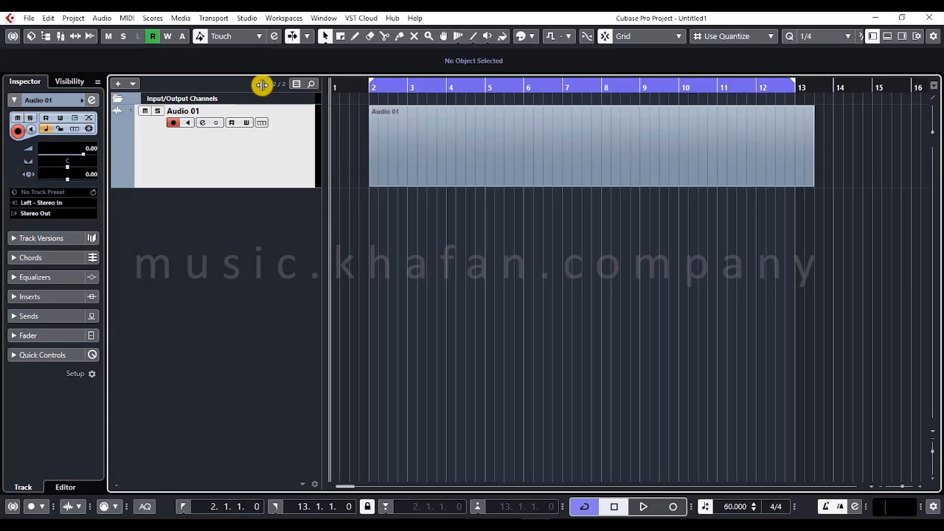
{"action": "key", "text": "space"}
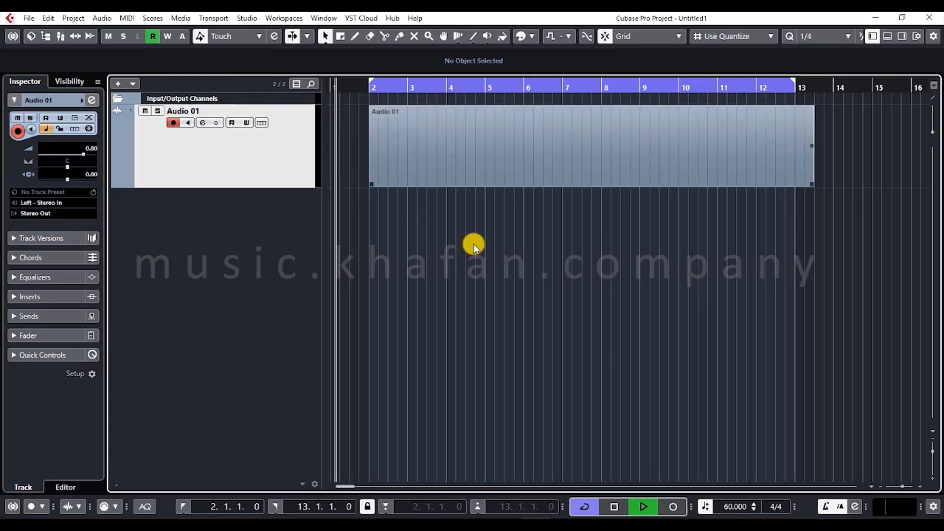
{"action": "left_click", "coordinate": [824, 506]}
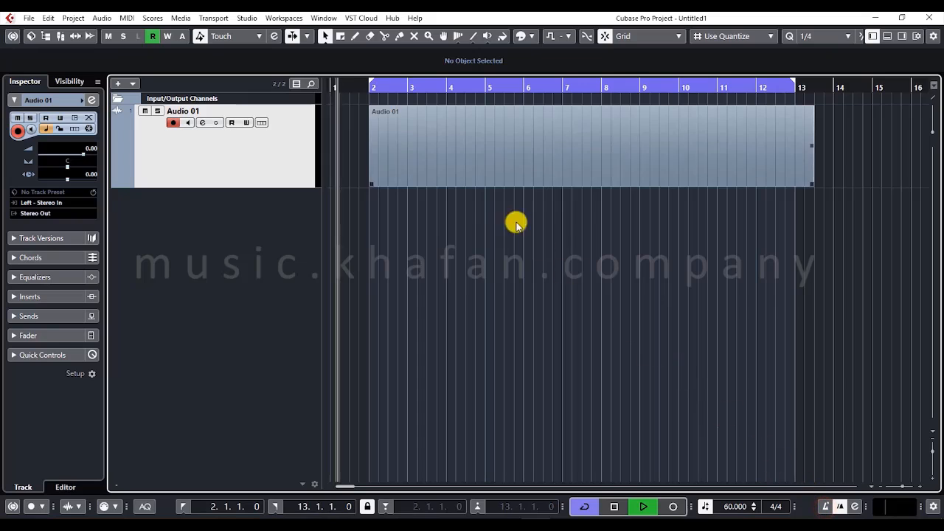
- Stop playback at bar 2, record a short take on Audio 01 with the count-in, and undo the recording
{"action": "left_click", "coordinate": [371, 89]}
{"action": "key", "text": "space"}
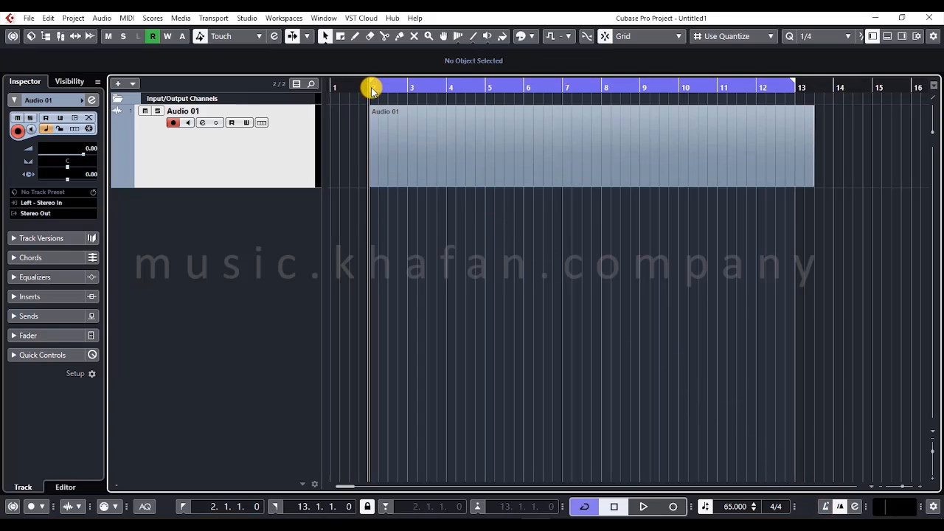
{"action": "key", "text": "KP_Multiply"}
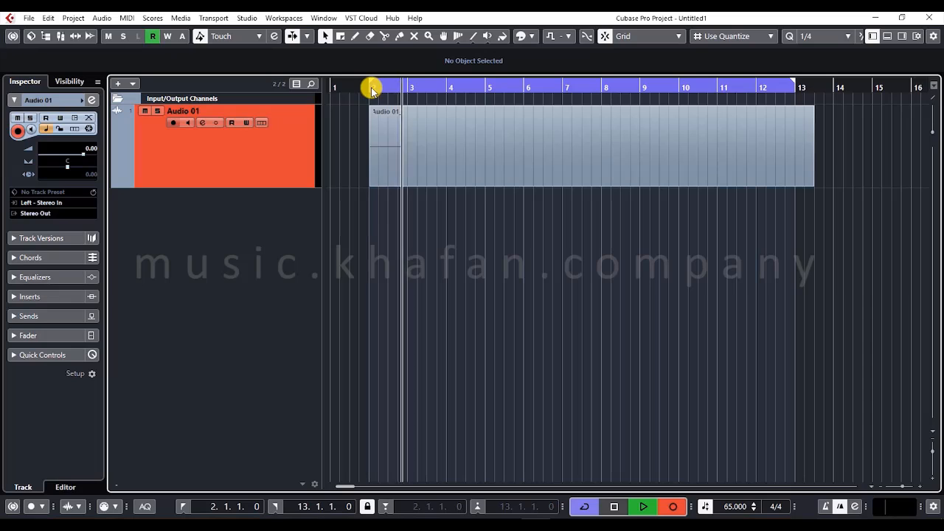
{"action": "key", "text": "space"}
{"action": "key", "text": "ctrl+z"}
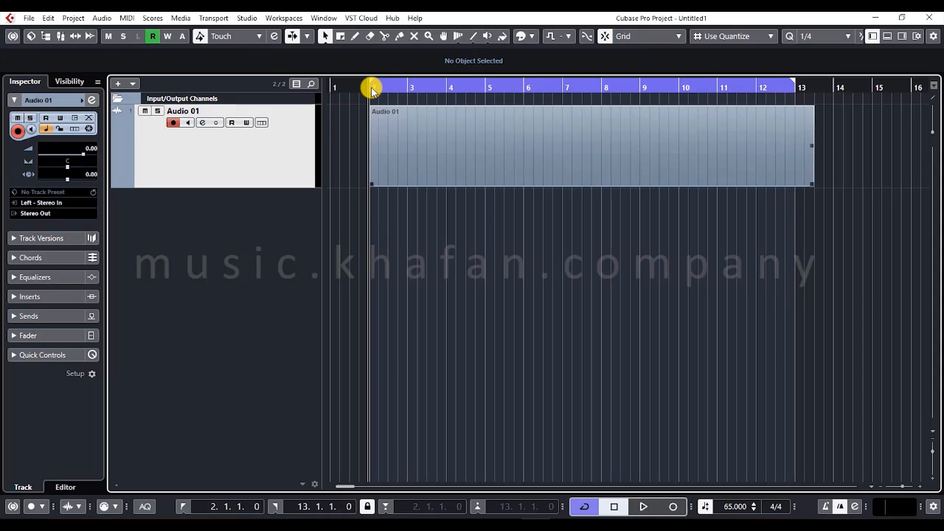
- Select the Audio 01 event and review the general, click sound and click pattern settings in Metronome Setup
{"action": "left_click_drag", "start_coordinate": [838, 196], "coordinate": [335, 128]}
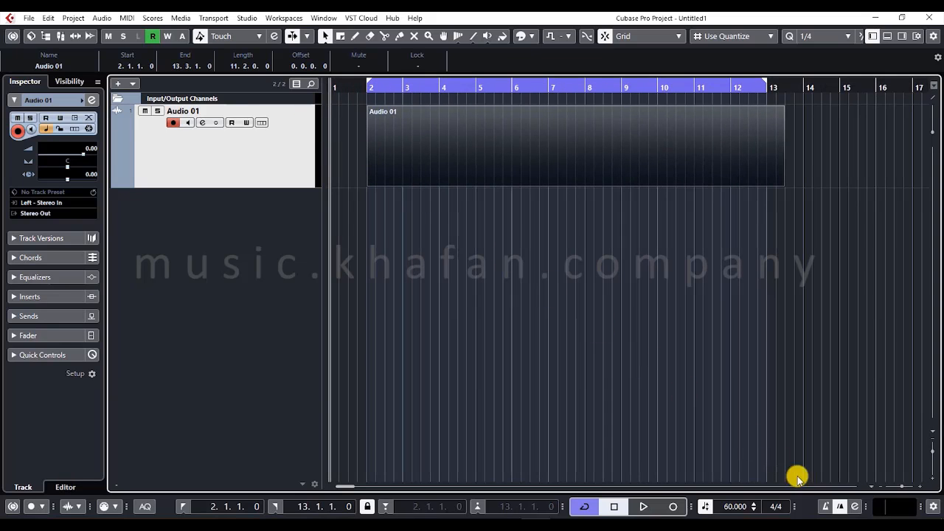
{"action": "left_click", "coordinate": [855, 507]}
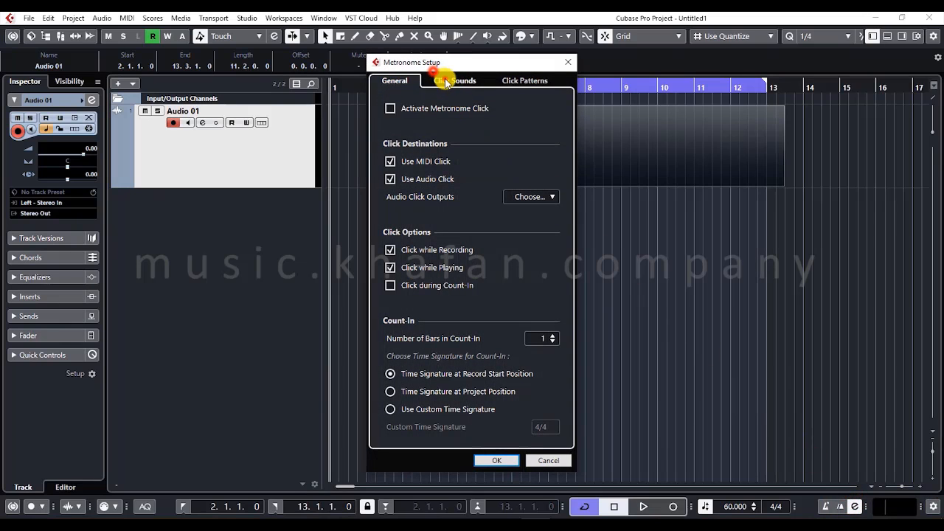
{"action": "left_click", "coordinate": [451, 80]}
{"action": "left_click", "coordinate": [524, 82]}
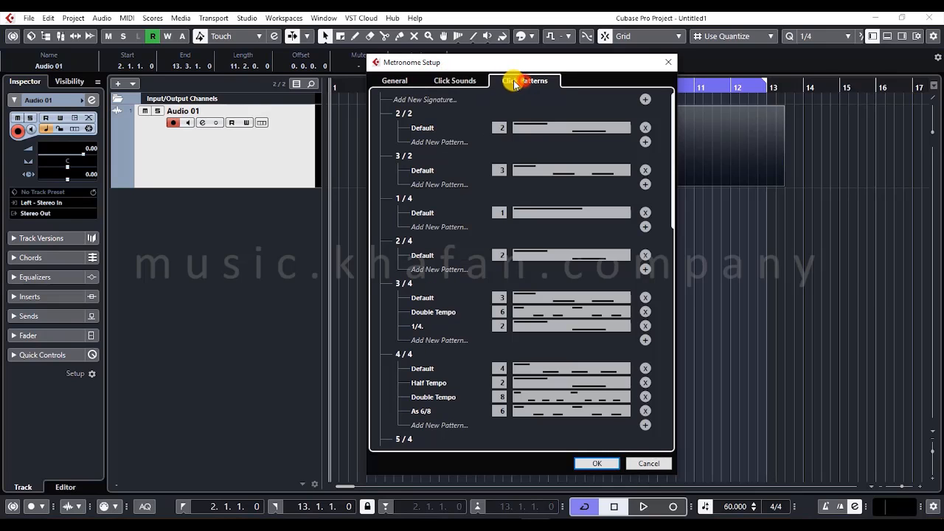
{"action": "left_click", "coordinate": [395, 81]}
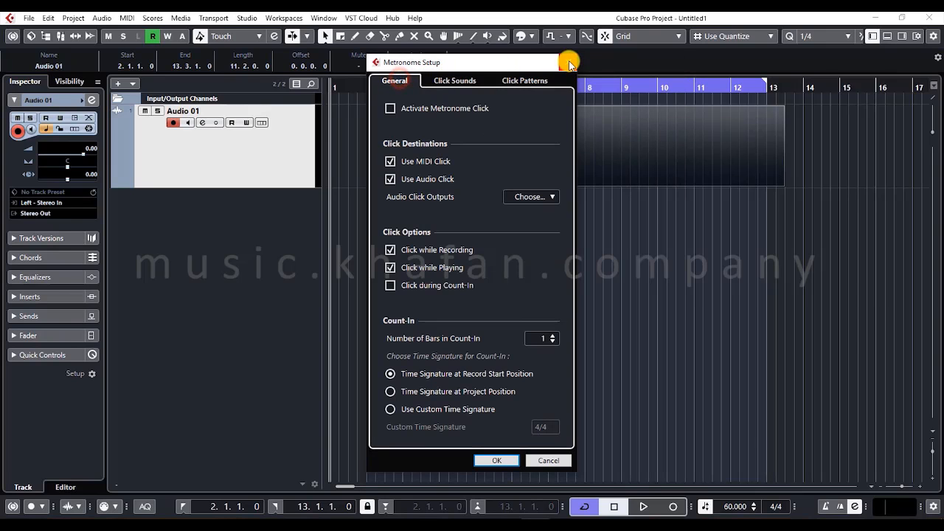
{"action": "left_click", "coordinate": [568, 61]}
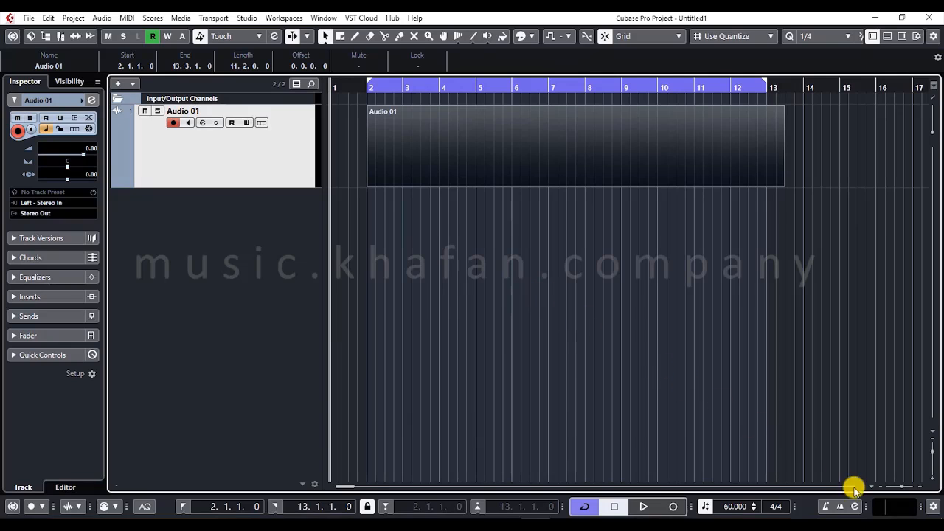
- Check the transport's level meter with a brief playback of the project, and stop it
{"action": "left_click", "coordinate": [895, 509]}
{"action": "key", "text": "space"}
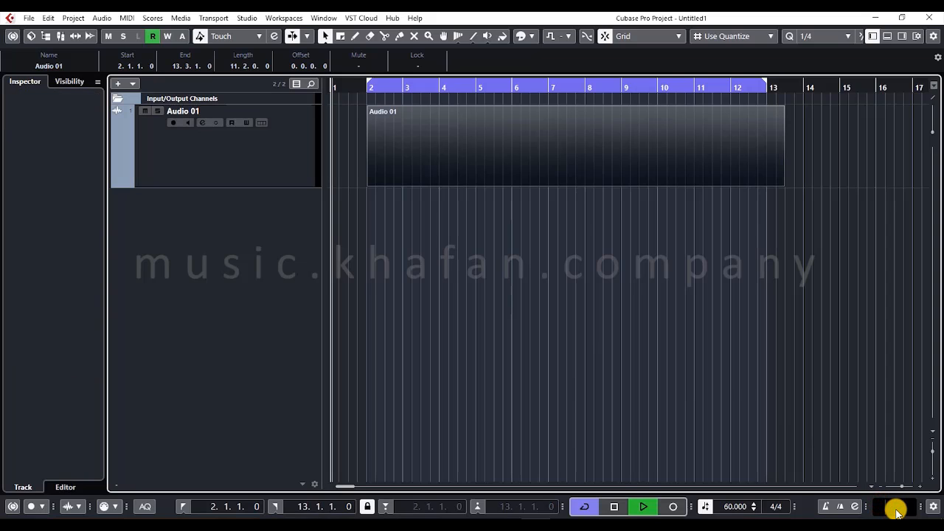
{"action": "key", "text": "space"}
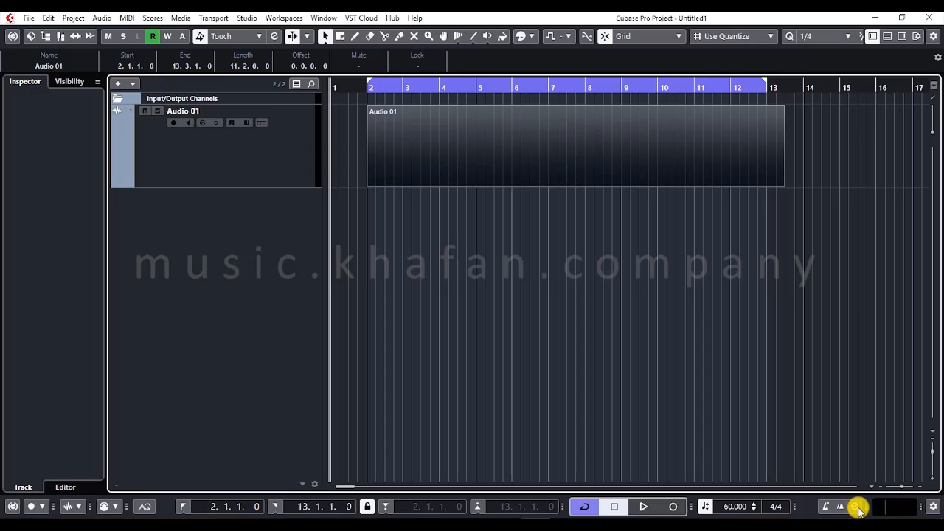
- Reopen Metronome Setup to view its general options, and close it without changing anything
{"action": "mouse_move", "coordinate": [866, 507]}
{"action": "left_mouse_down"}
{"action": "mouse_move", "coordinate": [917, 508]}
{"action": "mouse_move", "coordinate": [852, 508]}
{"action": "left_mouse_up"}
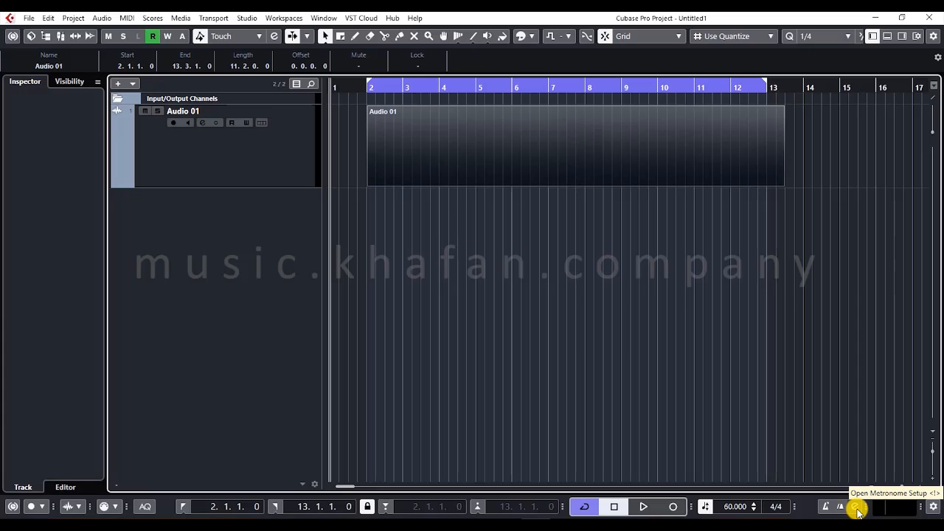
{"action": "left_click", "coordinate": [855, 507]}
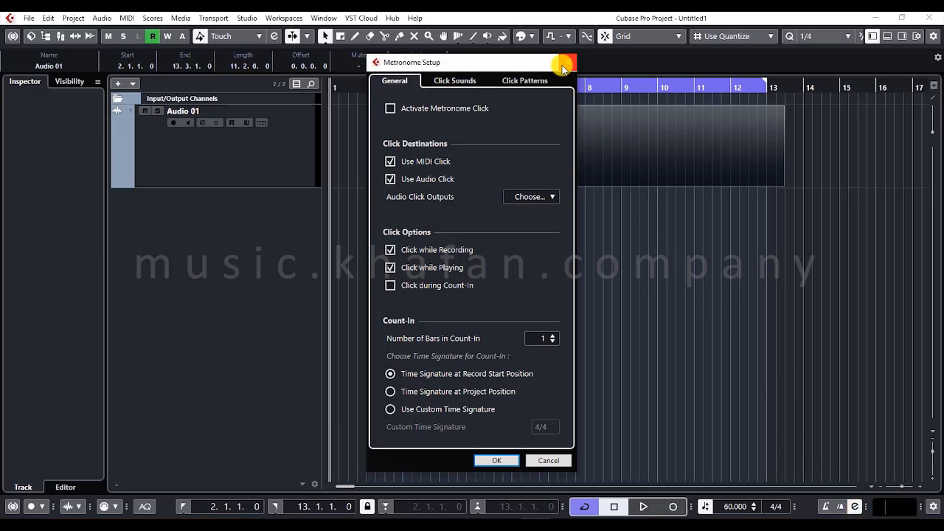
{"action": "left_click", "coordinate": [561, 64]}
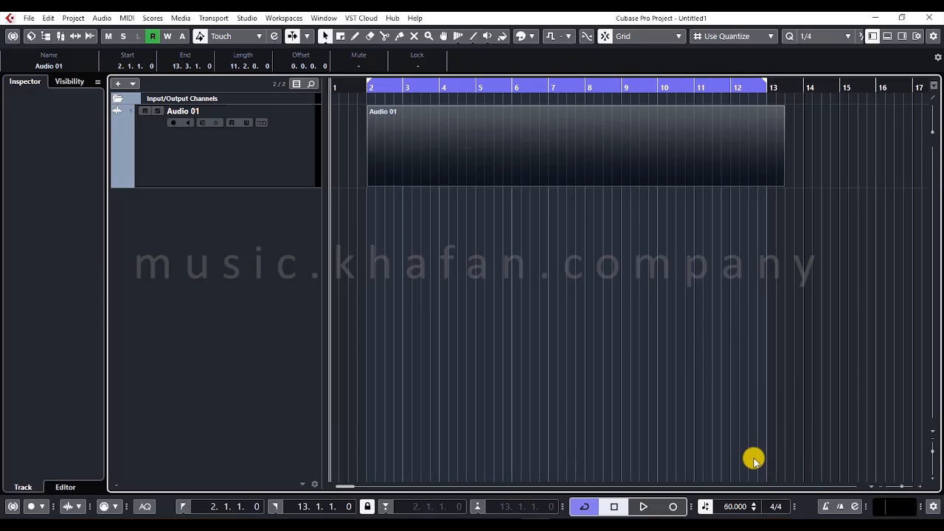
- Deselect the audio event, select the Audio 01 track, and briefly start and stop playback
{"action": "left_click", "coordinate": [744, 373]}
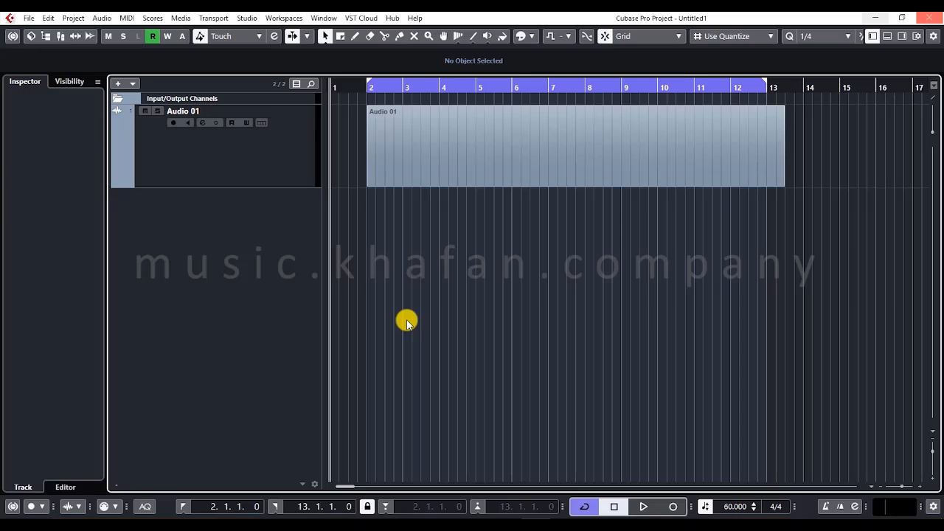
{"action": "left_click", "coordinate": [187, 184]}
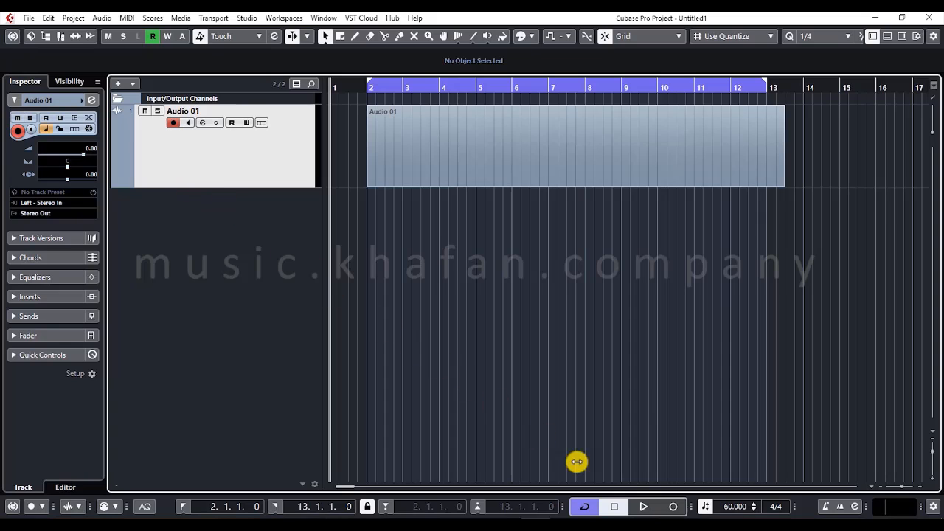
{"action": "left_click", "coordinate": [643, 507]}
{"action": "left_click", "coordinate": [617, 507]}
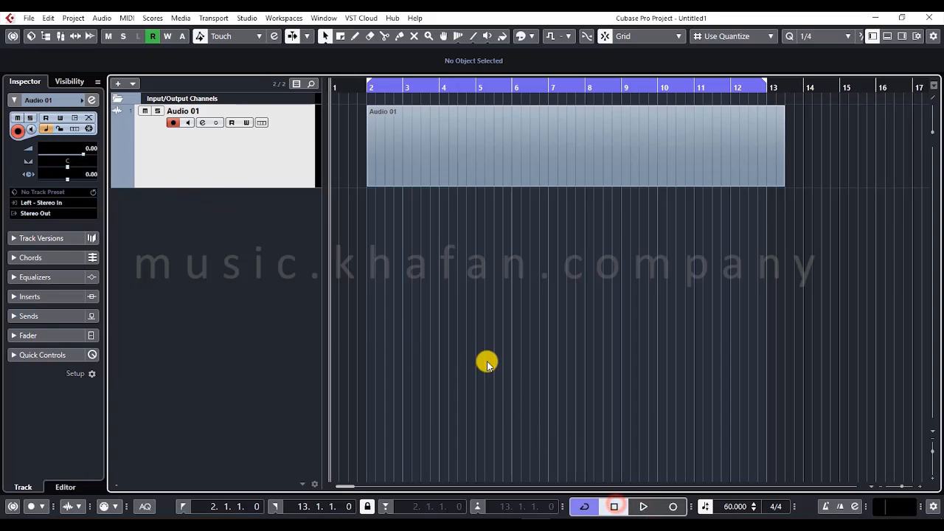